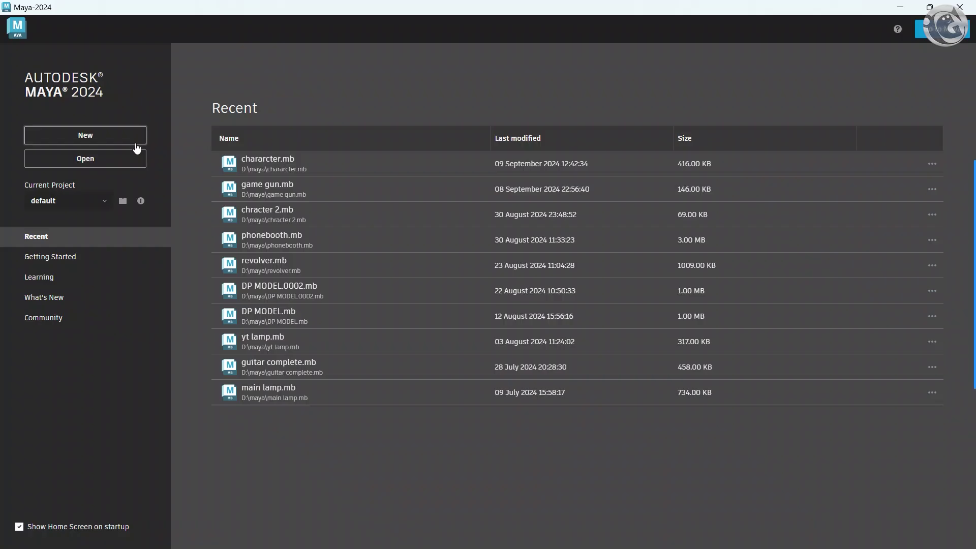
Start a new empty scene and maximize the front view.
left_click(134, 146)
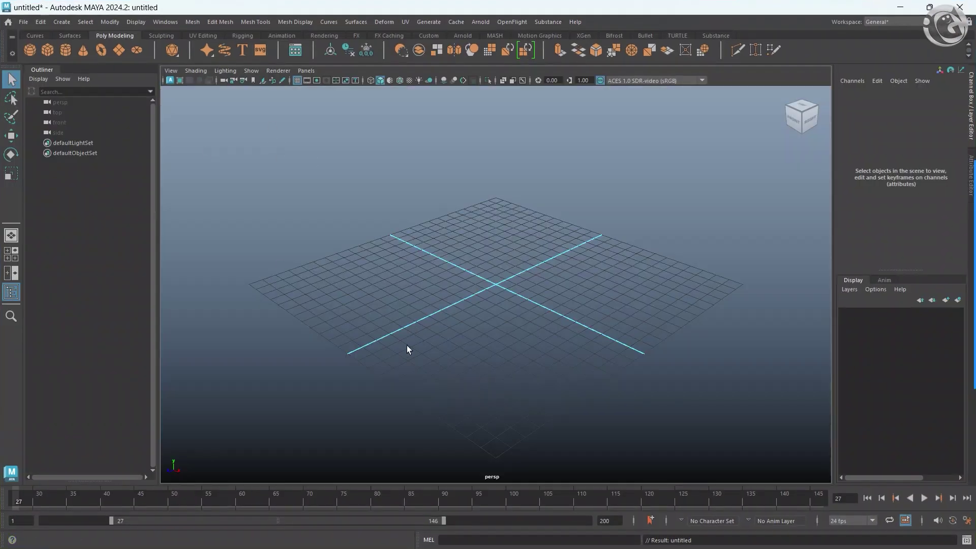
key("space")
key("space")
key("space")
key("space")
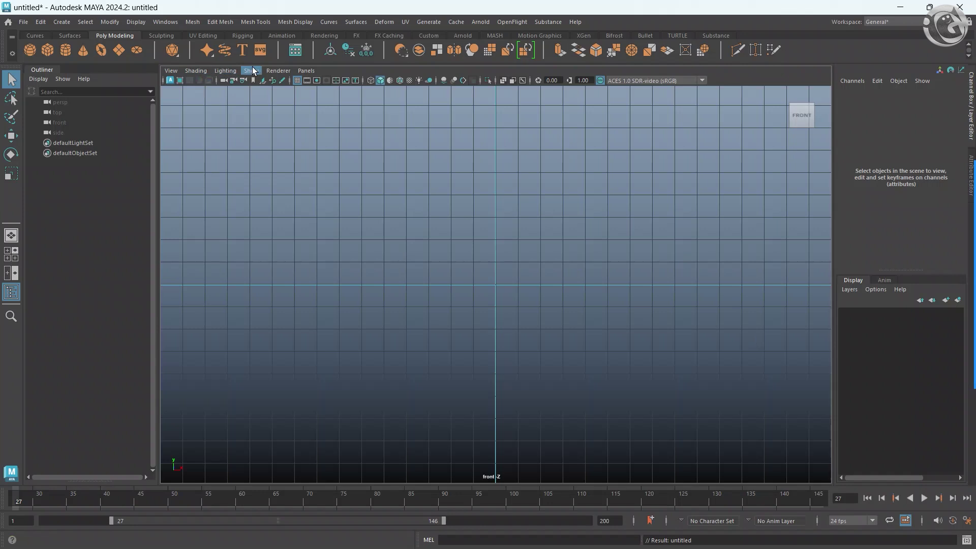
Import Downloads/R.png as the front view's image plane, then show the four-view layout.
left_click(264, 84)
left_click(115, 197)
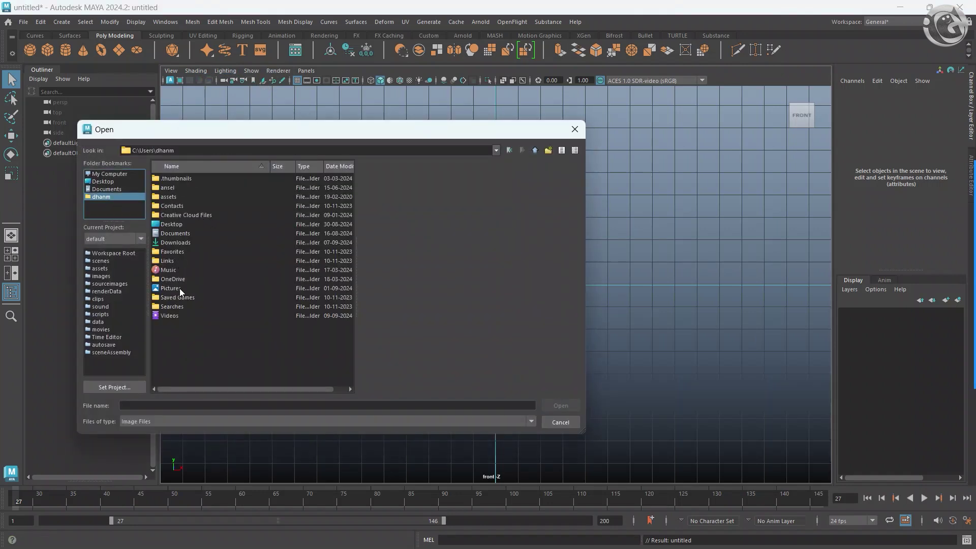
double_click(179, 288)
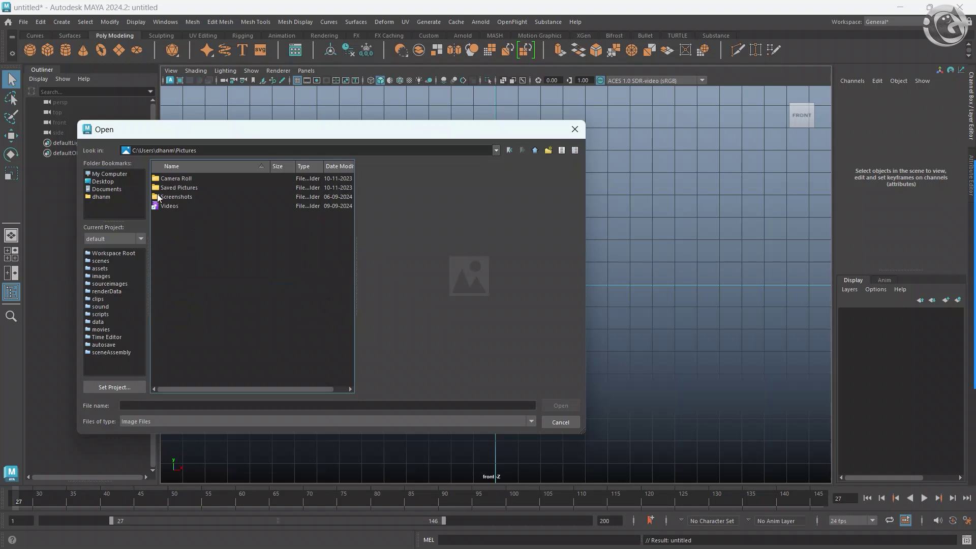
left_click(114, 199)
double_click(187, 245)
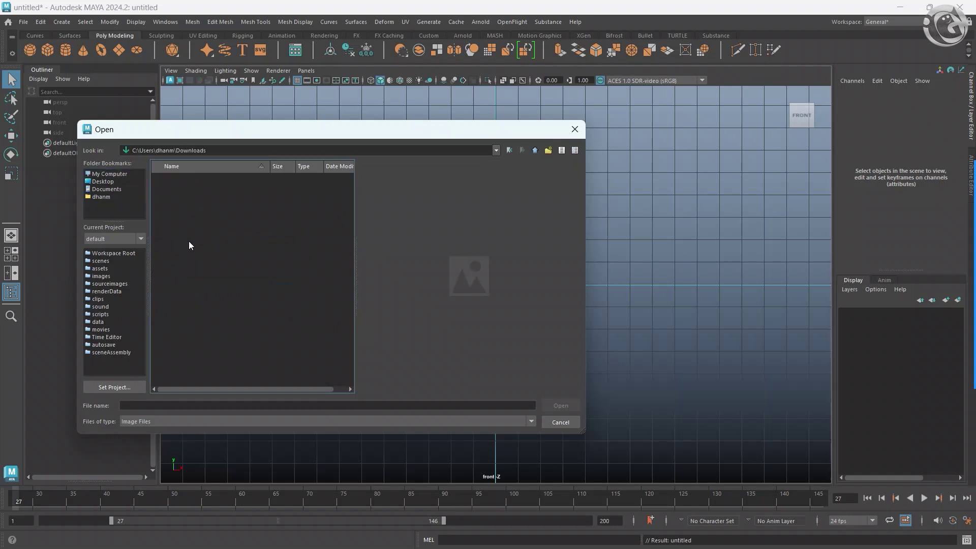
scroll(215, 252, "down", 5)
scroll(218, 280, "down", 5)
mouse_move(217, 377)
left_mouse_down()
mouse_move(202, 255)
mouse_move(210, 196)
left_mouse_up()
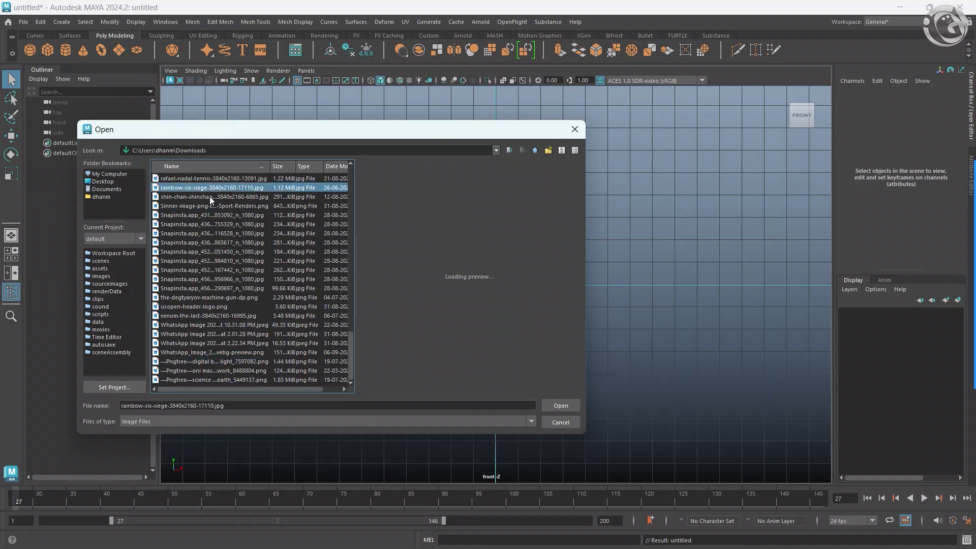
scroll(200, 265, "up", 5)
left_click(178, 307)
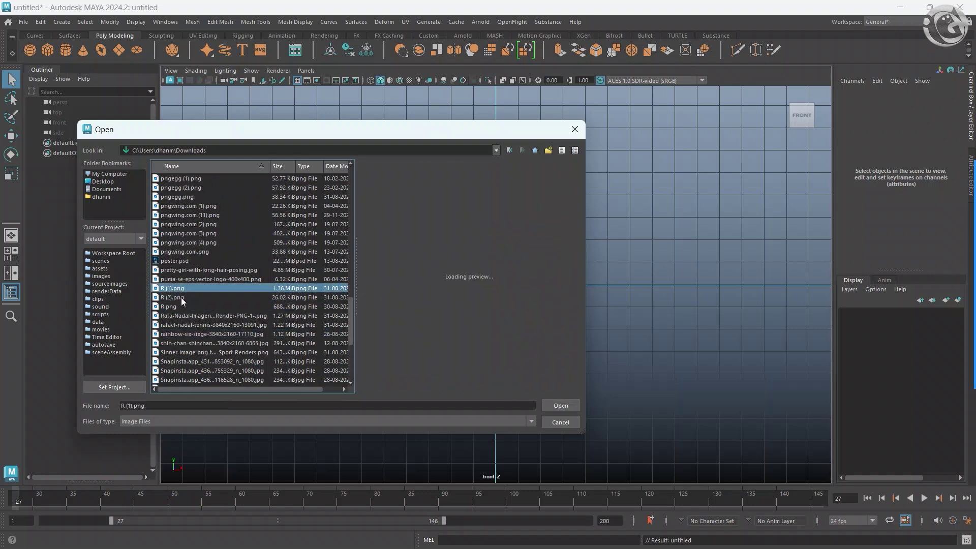
left_click(559, 406)
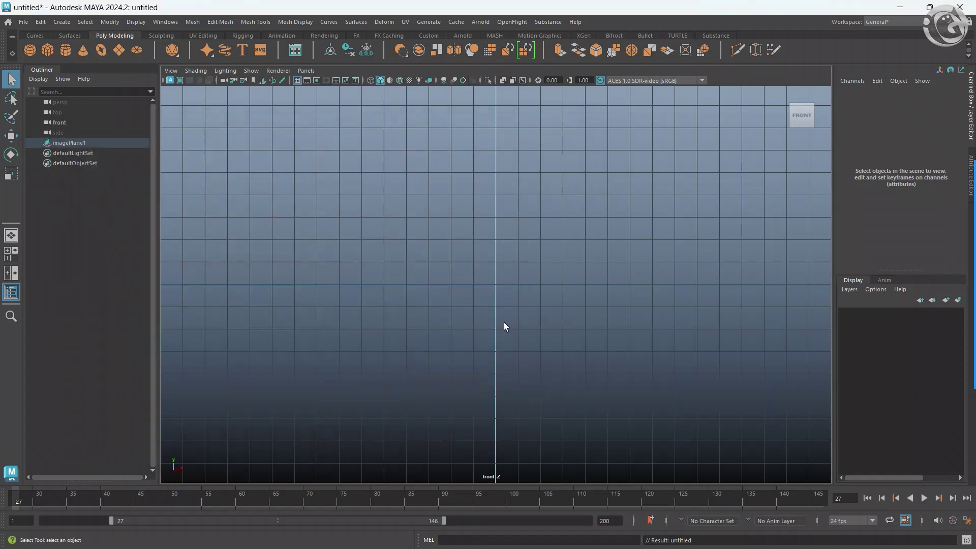
key("space")
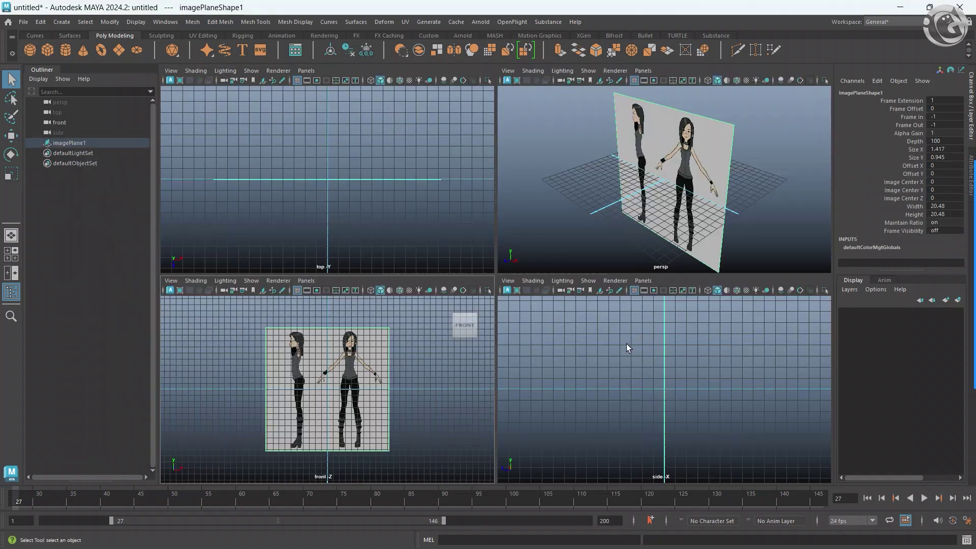
Import R.png as the side view's image plane, then select both planes with the Move tool.
left_click(601, 291)
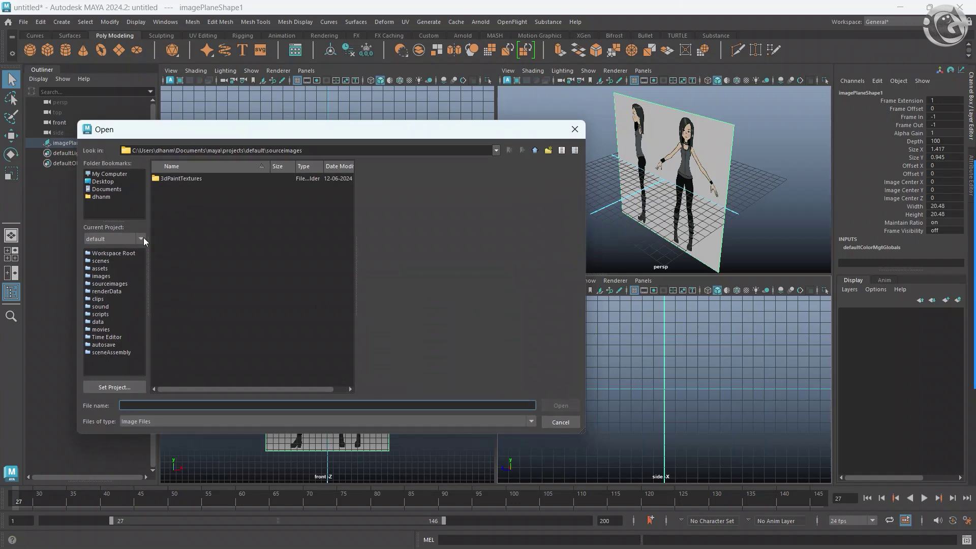
double_click(175, 243)
scroll(221, 295, "down", 5)
scroll(188, 326, "down", 3)
left_click(179, 307)
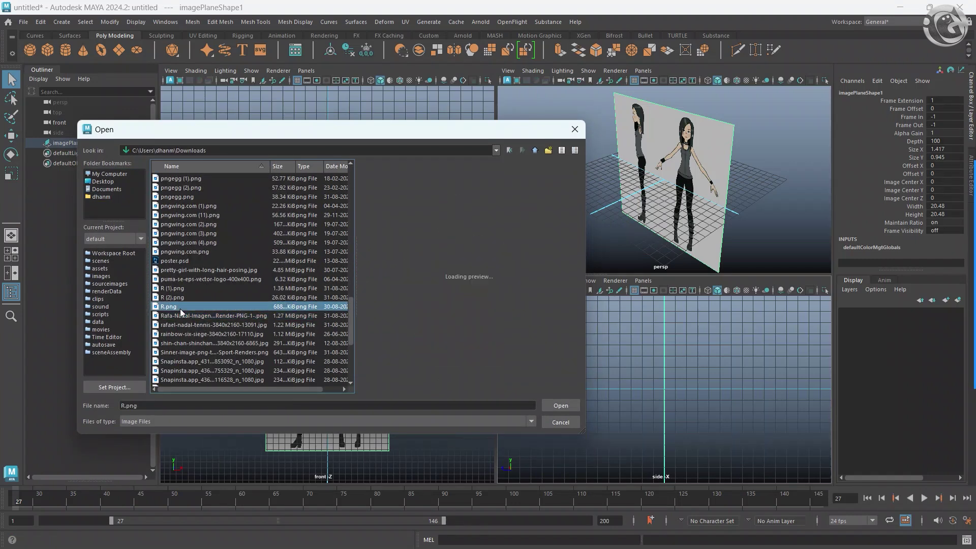
left_click(562, 405)
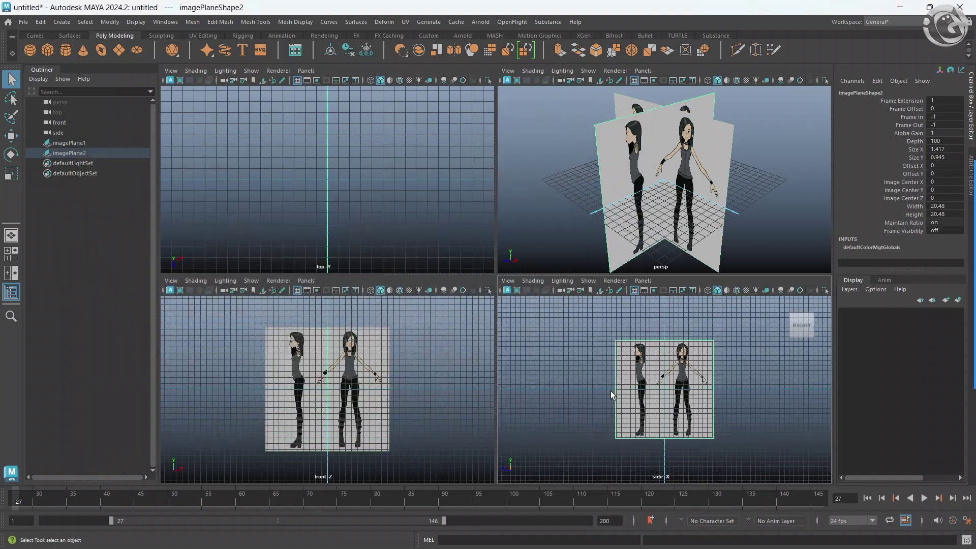
mouse_move(610, 409)
left_mouse_down()
mouse_move(671, 387)
mouse_move(667, 311)
mouse_move(650, 323)
left_mouse_up()
key("w")
Lower both reference planes in Y until the boots meet the grid.
scroll(366, 412, "up", 3)
scroll(342, 399, "up", 3)
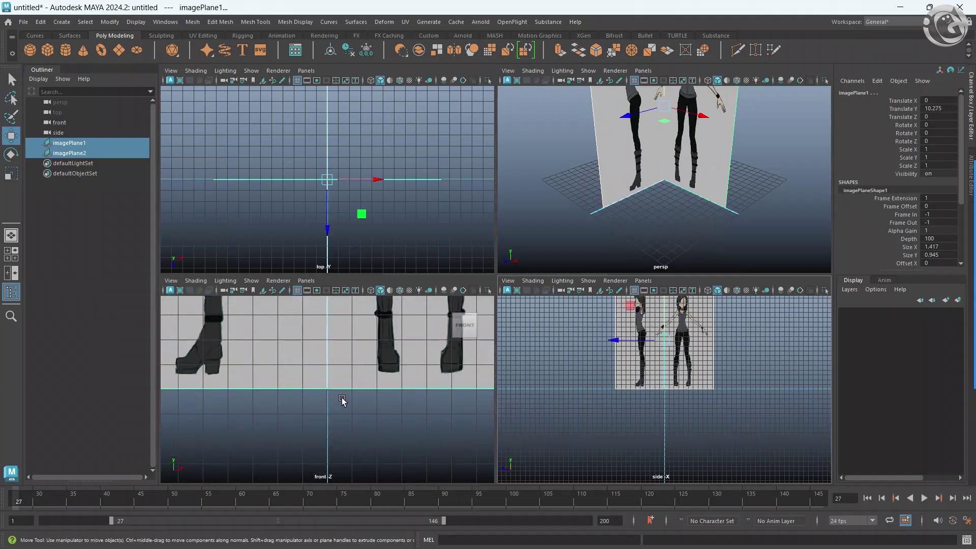
scroll(348, 446, "up", 3)
middle_click_drag(348, 446, 348, 446)
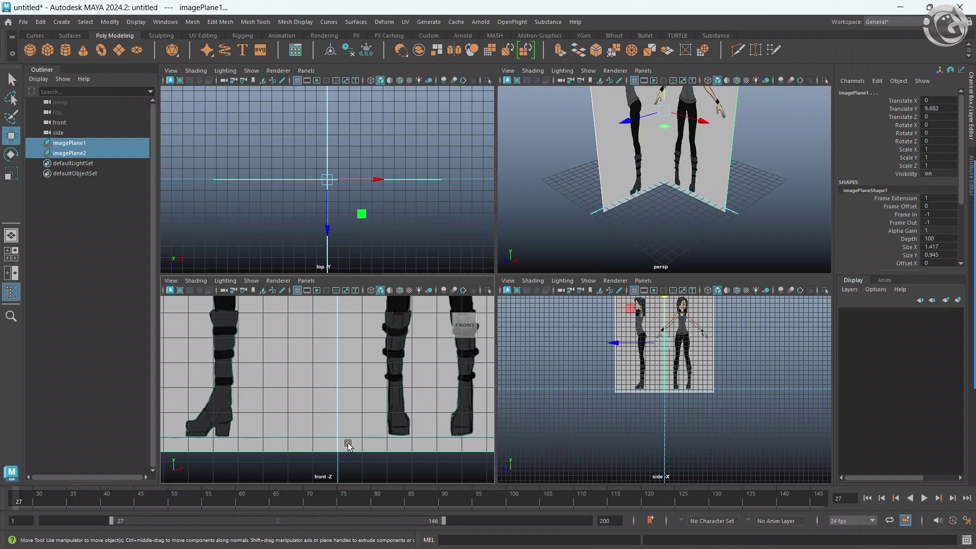
middle_click_drag(348, 445, 348, 446)
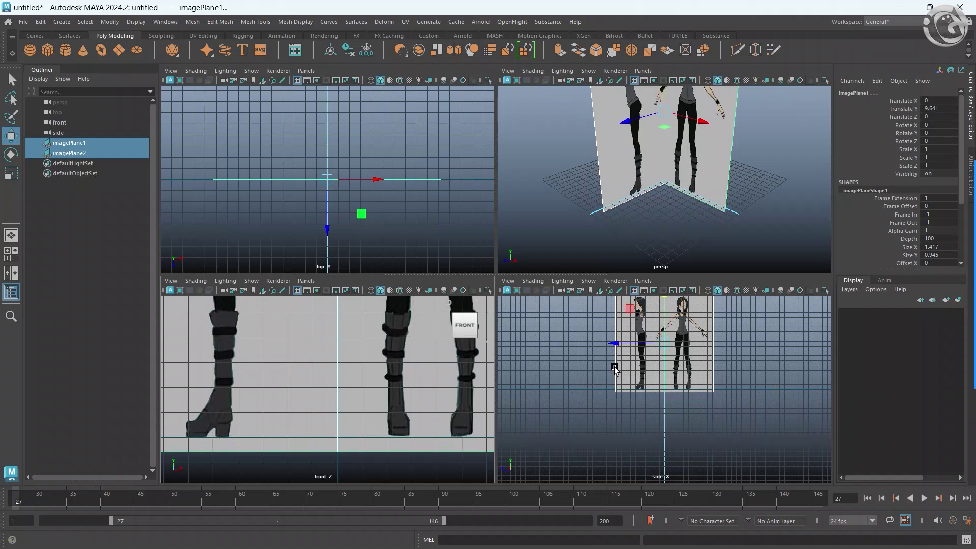
scroll(627, 386, "up", 2)
scroll(346, 428, "down", 2)
scroll(346, 429, "down", 2)
scroll(345, 428, "down", 2)
Select imagePlane1 alone and shift it in X to centre the front-facing girl.
left_click(365, 397)
middle_click_drag(337, 410, 365, 441, "alt")
scroll(365, 441, "down", 1)
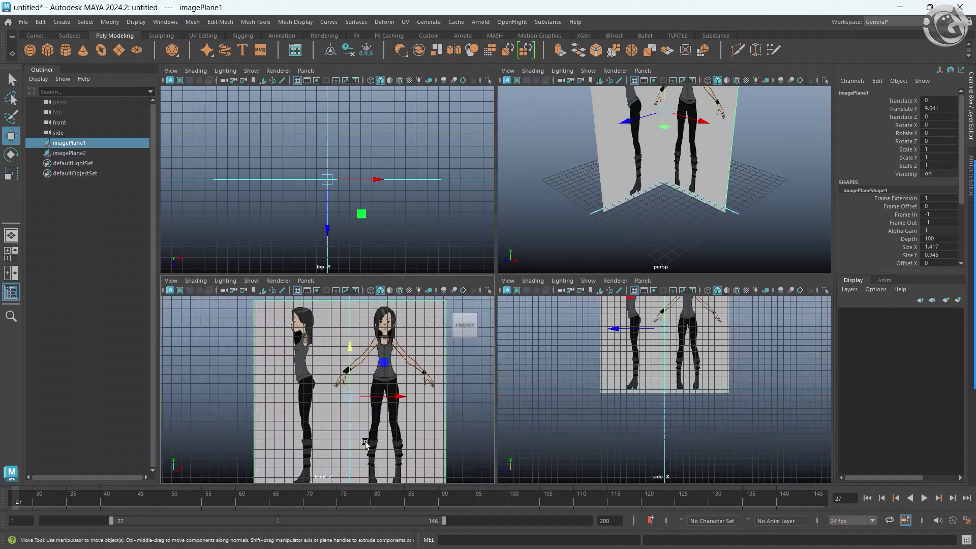
scroll(371, 427, "up", 3)
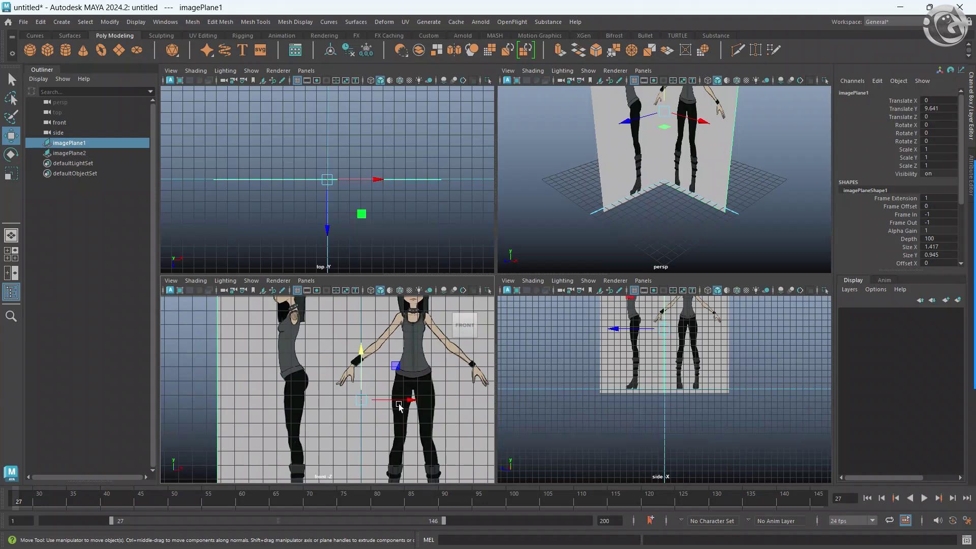
left_click_drag(400, 401, 353, 406)
scroll(355, 438, "up", 1)
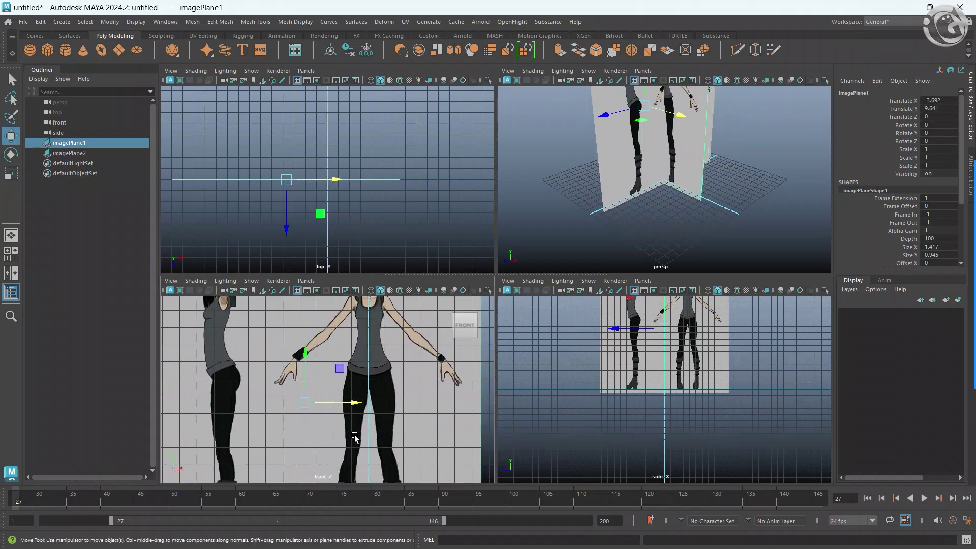
mouse_move(368, 398)
middle_mouse_down("alt")
mouse_move(368, 432)
mouse_move(346, 345)
mouse_move(359, 437)
middle_mouse_up("alt")
mouse_move(355, 376)
middle_mouse_down("alt")
mouse_move(353, 401)
mouse_move(369, 420)
middle_mouse_up("alt")
Fine-tune the front image's X position in a maximized front view, then restore four views.
key("space")
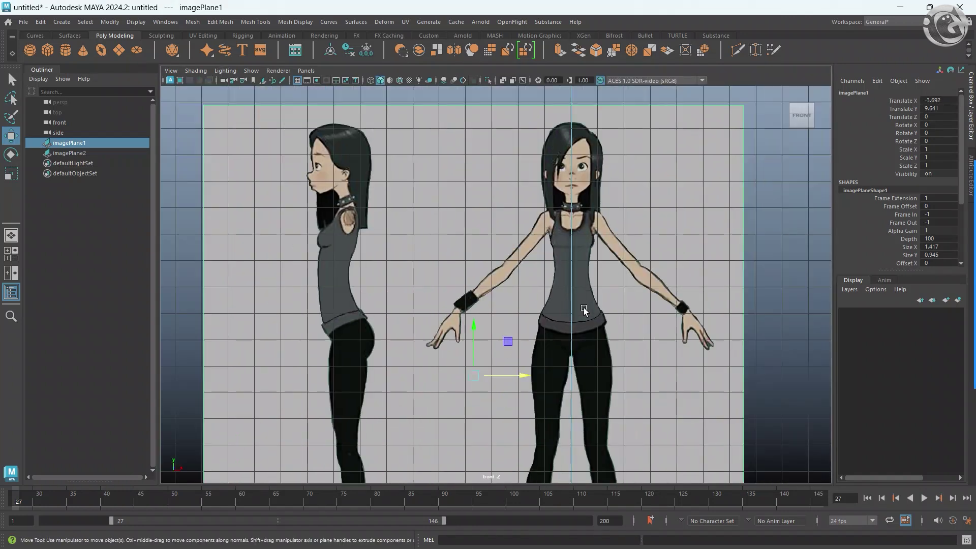
middle_click_drag(558, 399, 551, 308, "alt")
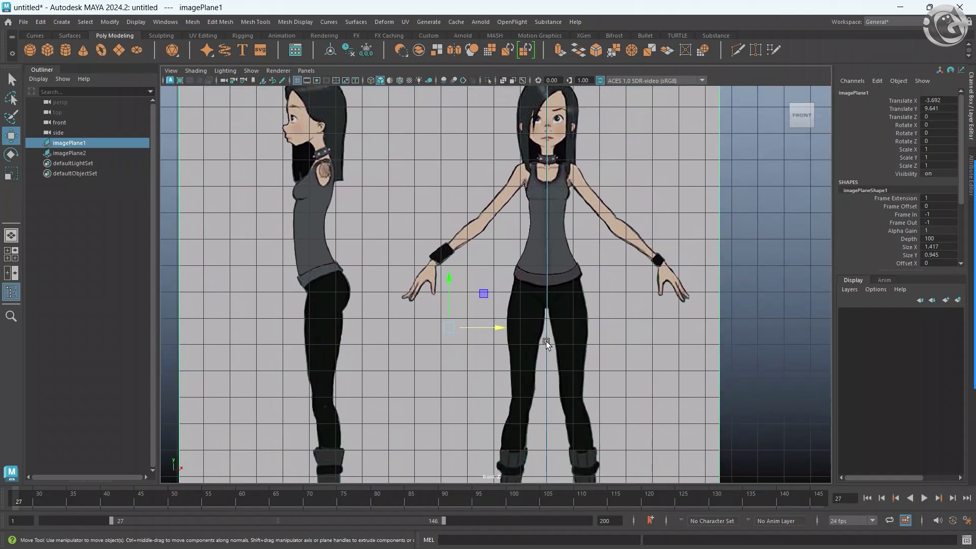
middle_click_drag(546, 341, 529, 282, "alt")
scroll(523, 283, "up", 3)
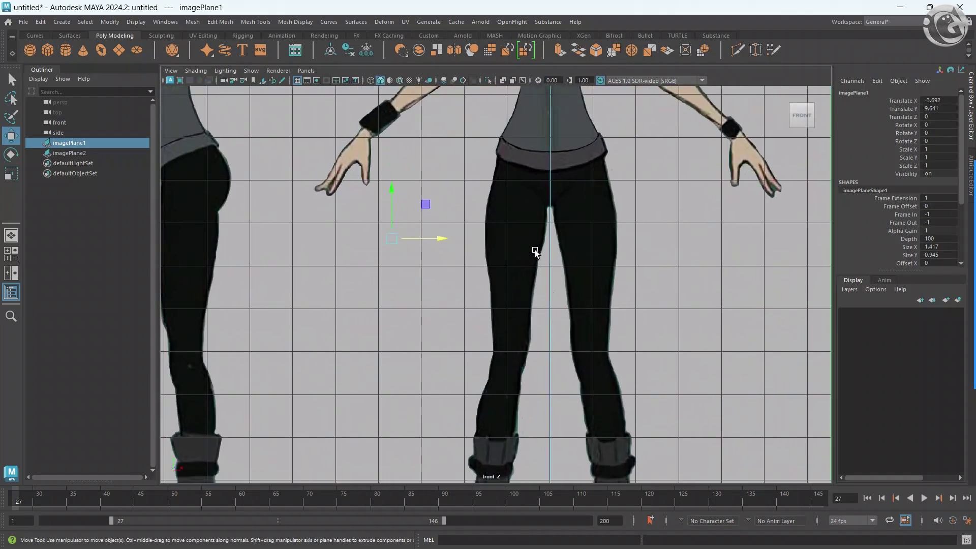
scroll(539, 262, "up", 1)
middle_click_drag(538, 261, 538, 261)
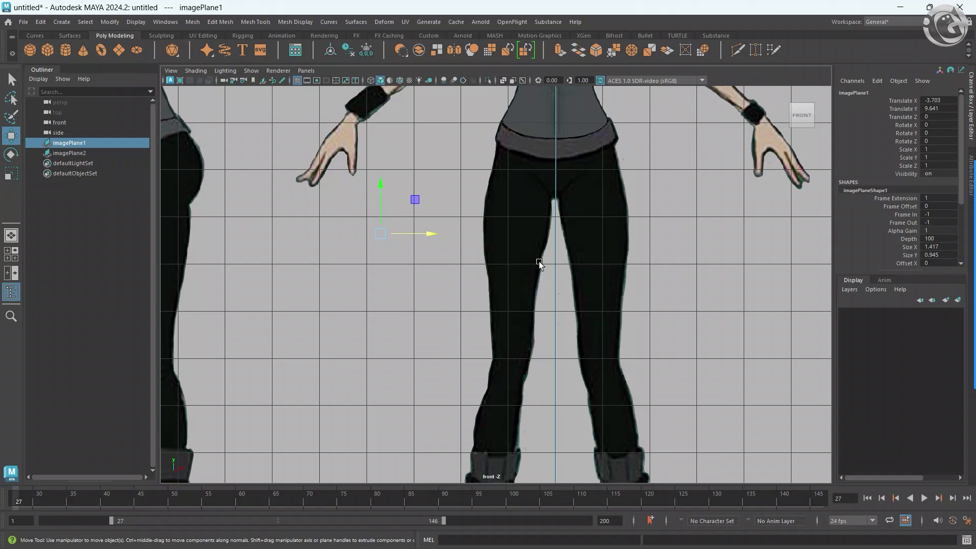
middle_click_drag(538, 261, 540, 261)
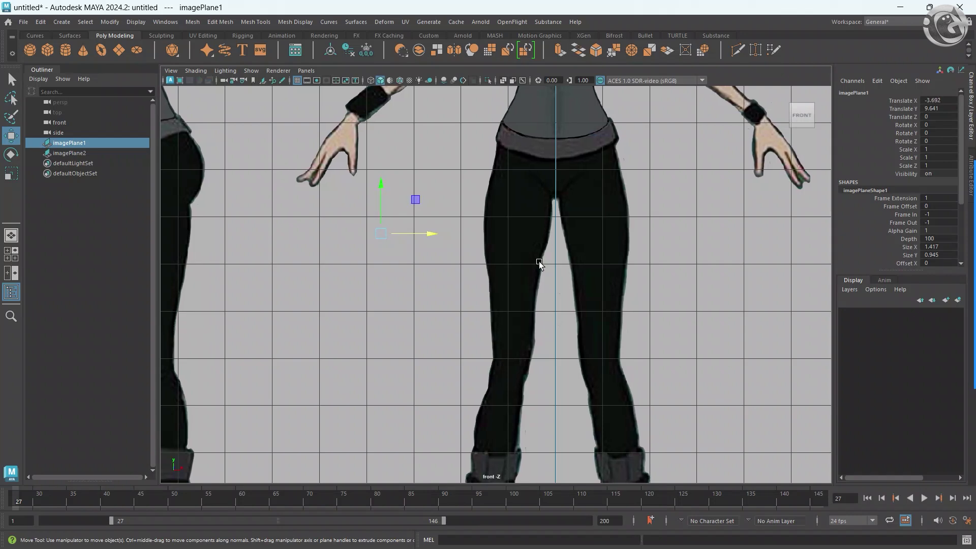
key("space")
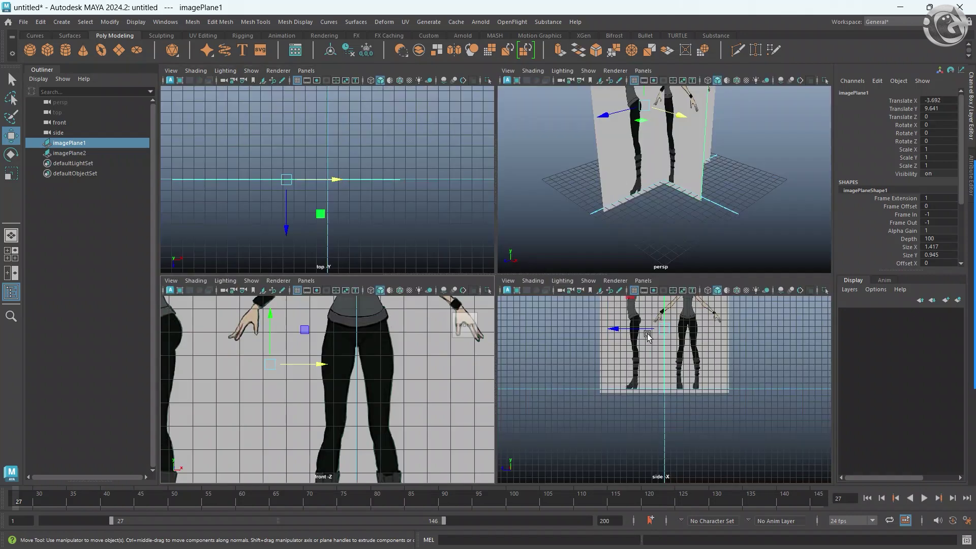
Select imagePlane2, frame it in a maximized side view, and slide it along Z to centre the profile.
left_click(631, 366)
key("space")
key("f")
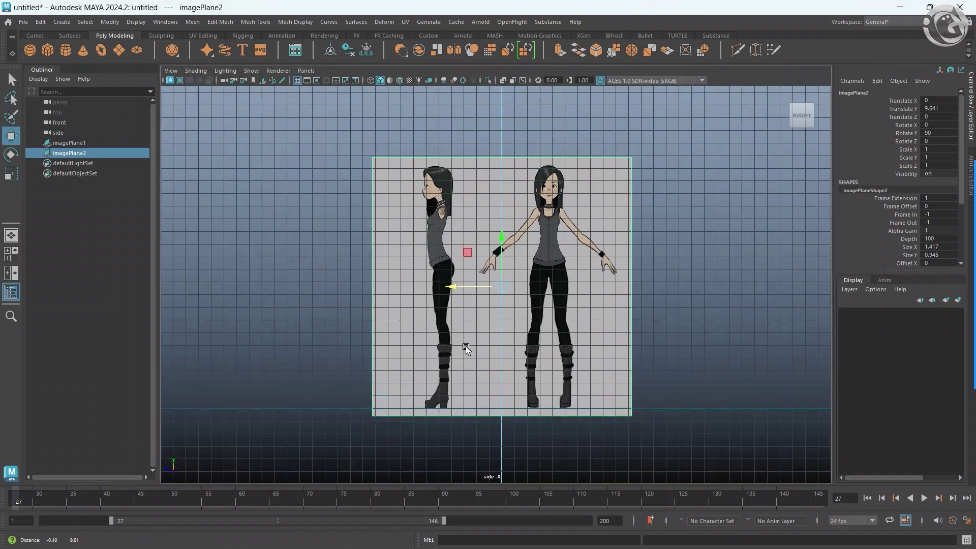
left_click_drag(464, 295, 546, 313)
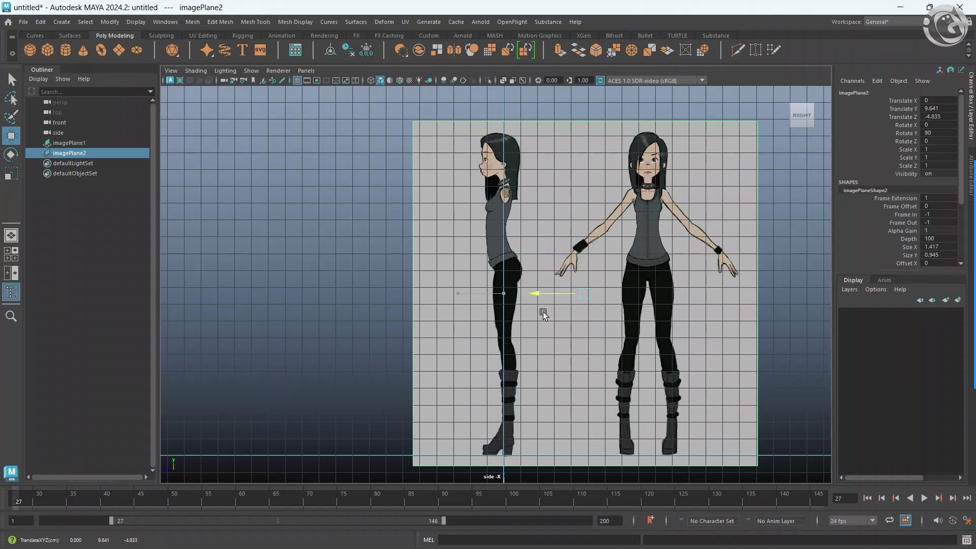
scroll(514, 302, "up", 1)
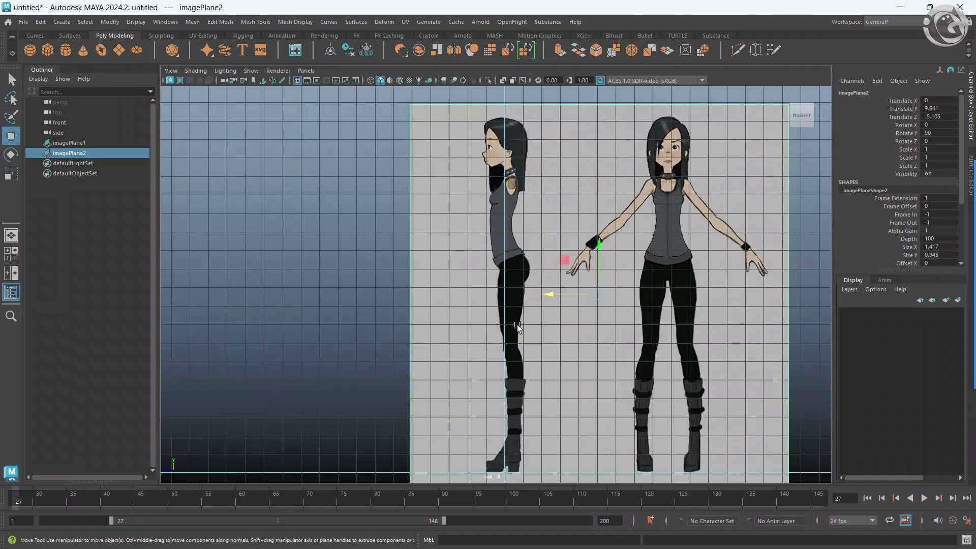
scroll(517, 324, "up", 2)
middle_click_drag(519, 295, 520, 294)
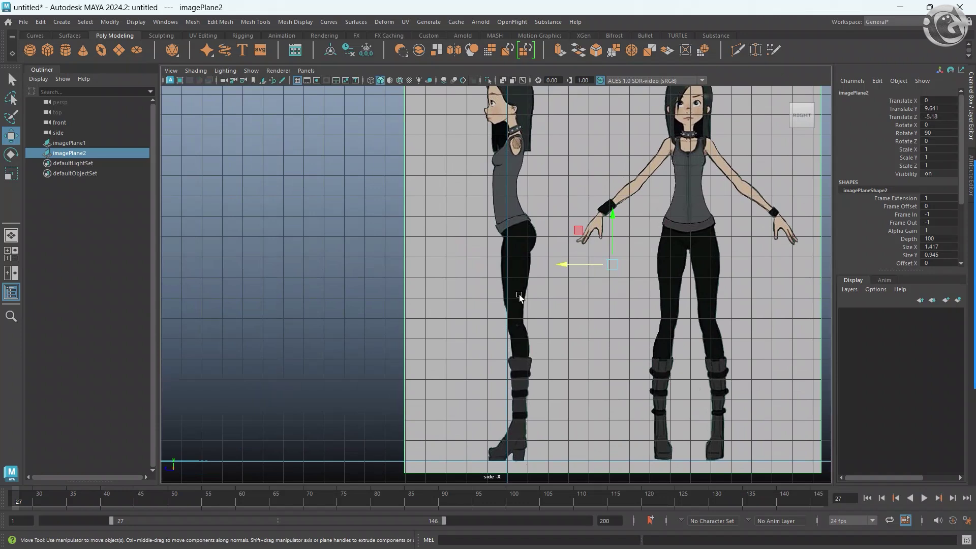
key("alt+Left")
key("alt+Left")
key("alt+Left")
key("alt+Left")
key("alt+Left")
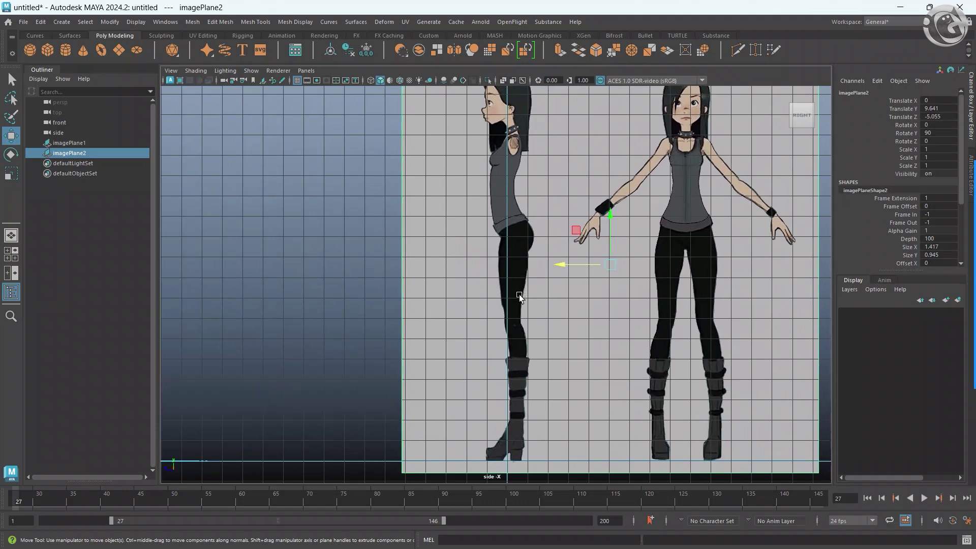
key("alt+Left")
key("alt+Right")
scroll(544, 300, "down", 1)
scroll(549, 294, "down", 2)
Try pushing the front reference plane along Z in perspective, then undo the move.
key("space")
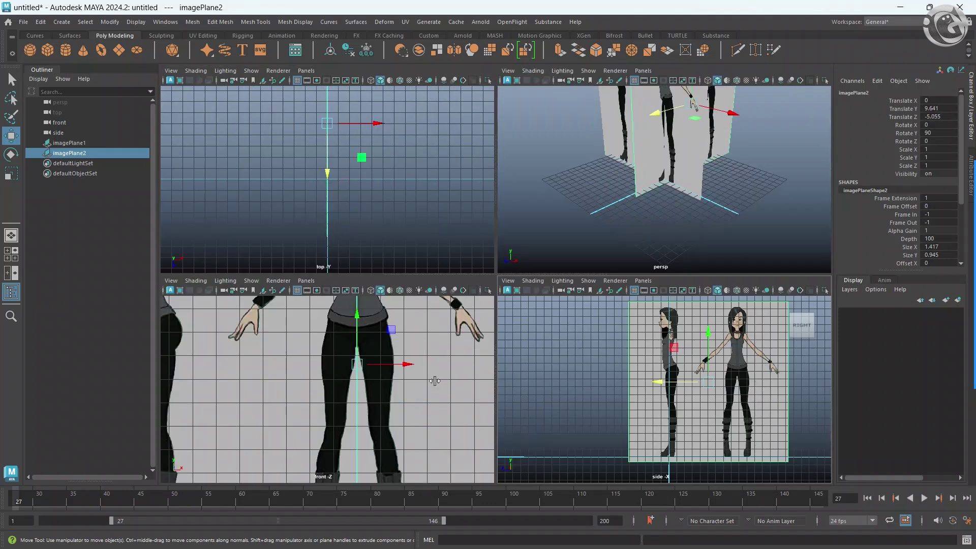
key("space")
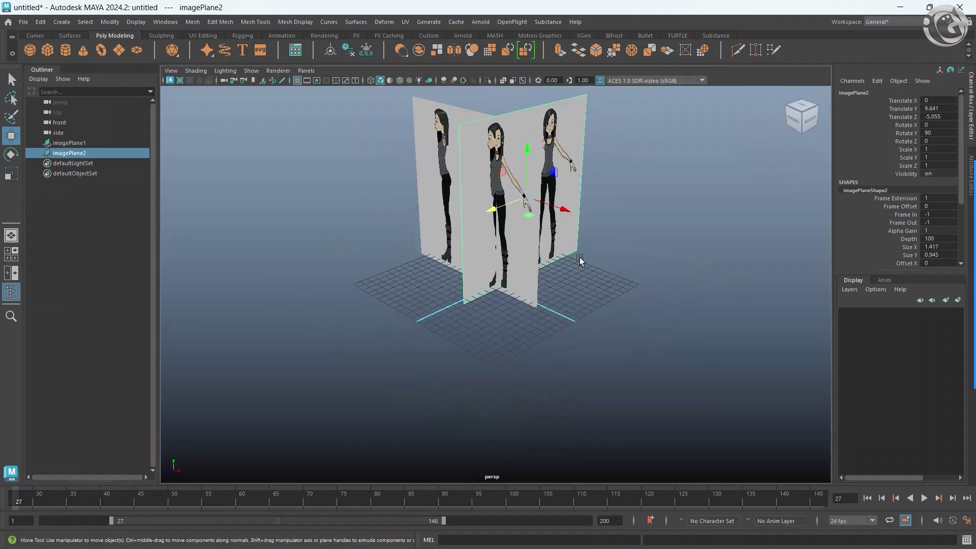
left_click(453, 169)
left_click_drag(481, 206, 390, 249)
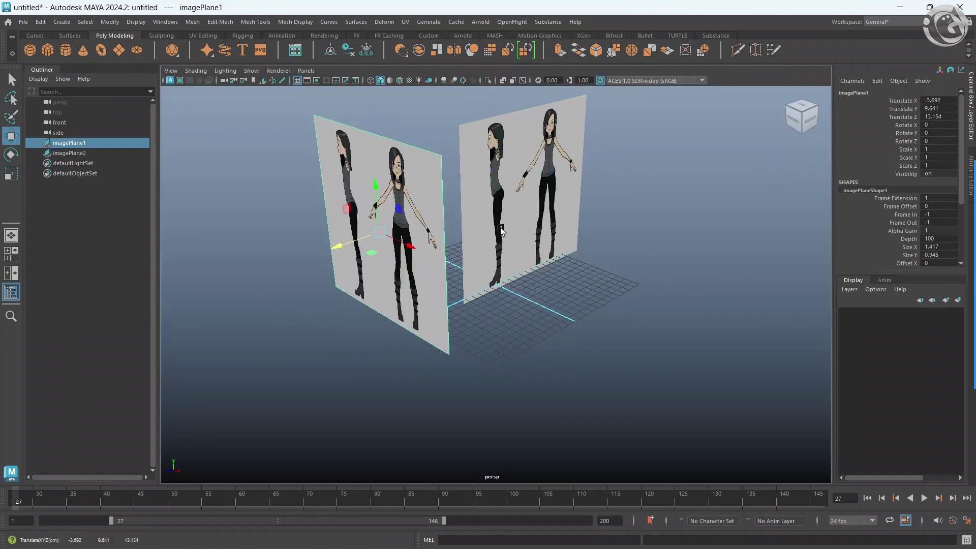
key("space")
key("ctrl+z")
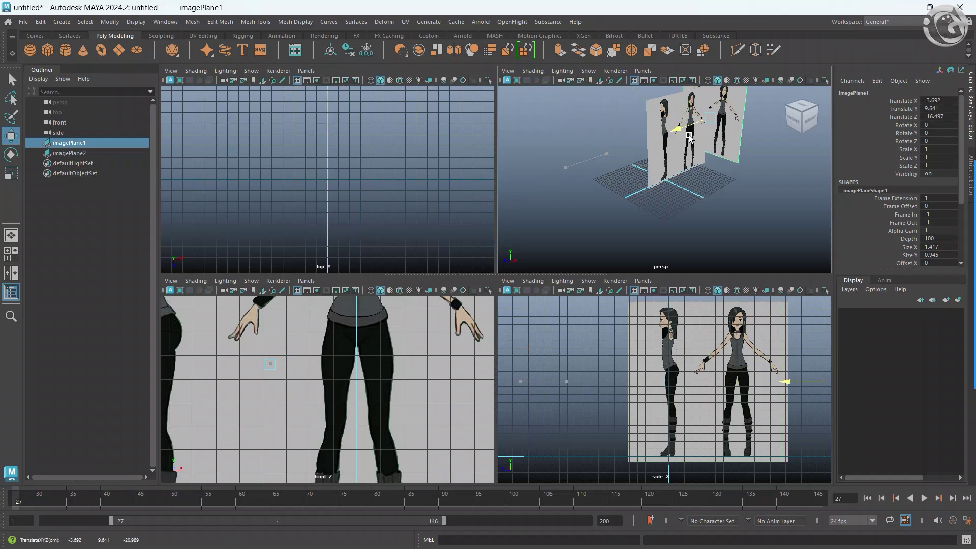
Move the side reference plane back and left, away from the origin.
left_click(705, 145)
mouse_move(706, 145)
left_mouse_down()
mouse_move(635, 122)
mouse_move(689, 125)
mouse_move(646, 129)
left_mouse_up()
left_click(691, 129)
left_click(630, 128)
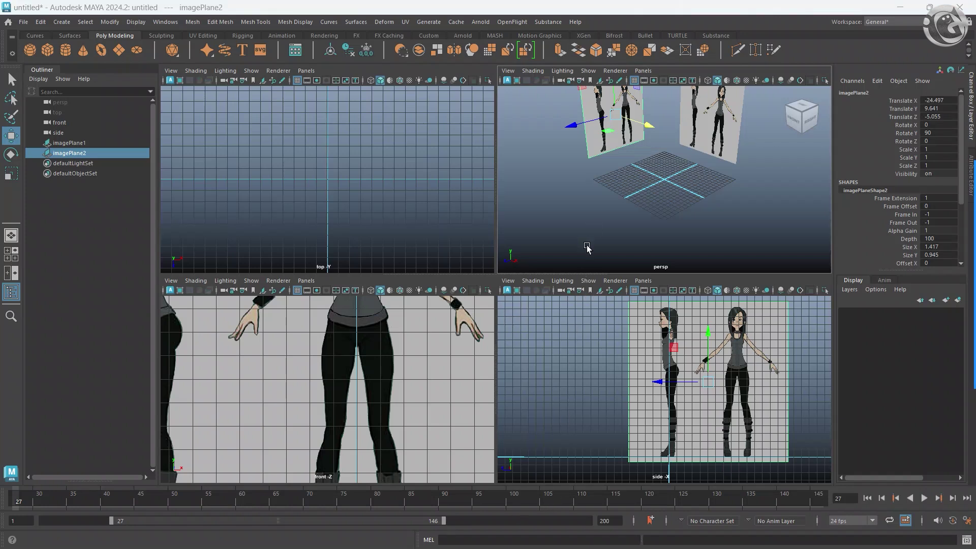
Maximize the front view briefly, then return to four views and zoom to check the references.
key("space")
key("space")
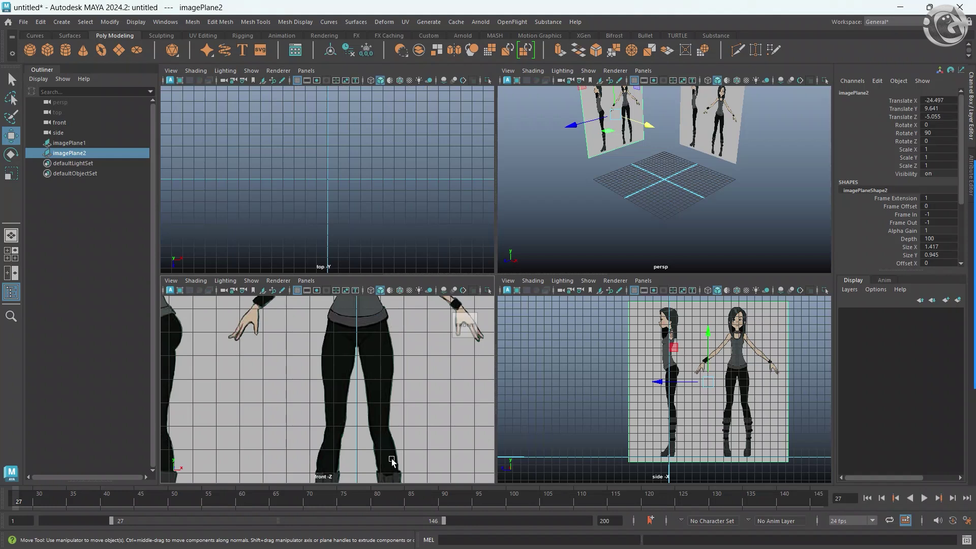
key("space")
scroll(442, 356, "down", 3)
scroll(493, 325, "down", 2)
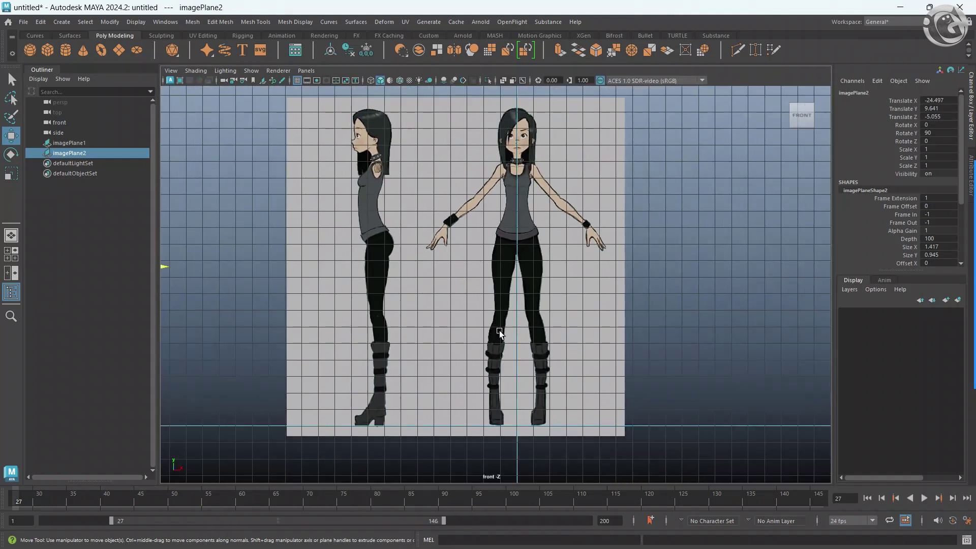
scroll(505, 332, "down", 1)
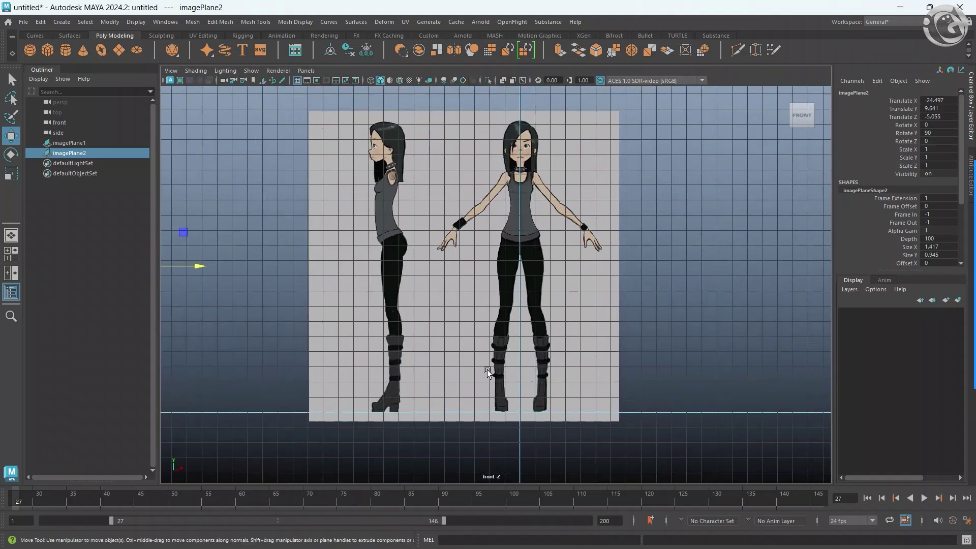
scroll(432, 335, "up", 1)
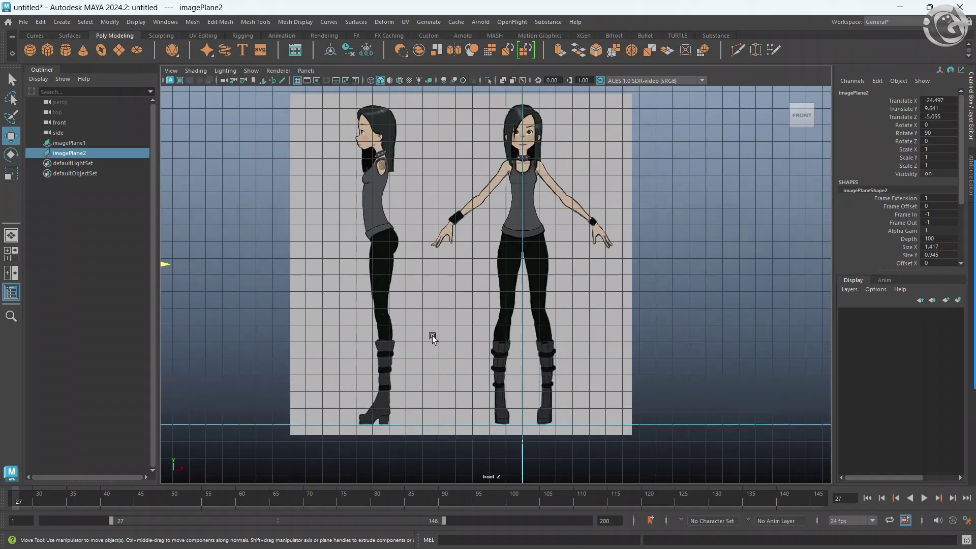
scroll(432, 335, "up", 2)
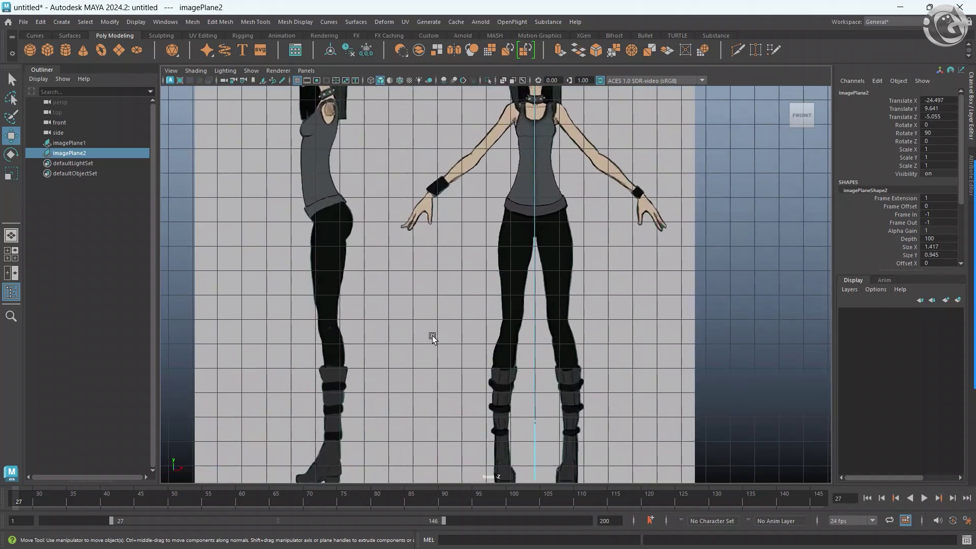
Create a polygon cylinder with 6 axis subdivisions and 0 caps.
left_click(66, 49)
scroll(432, 315, "down", 2)
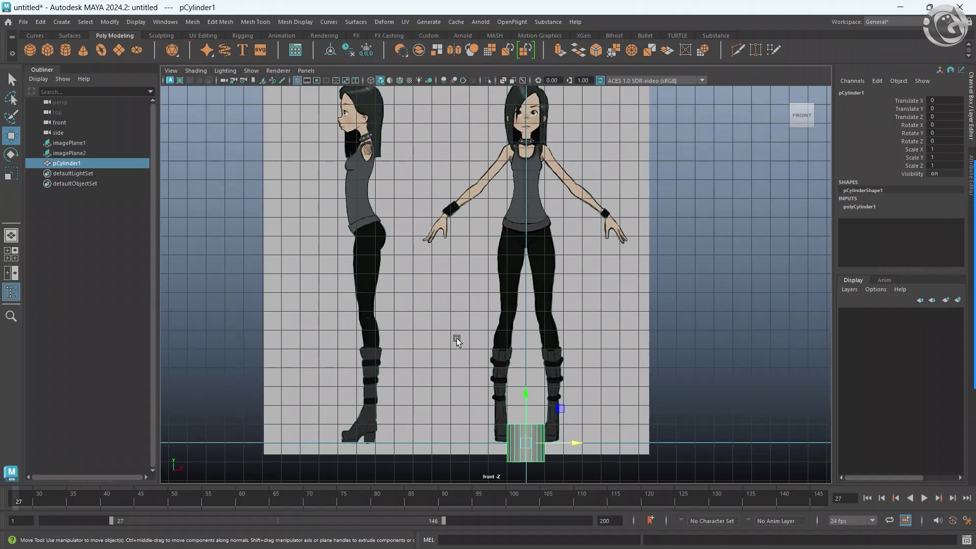
left_click(196, 70)
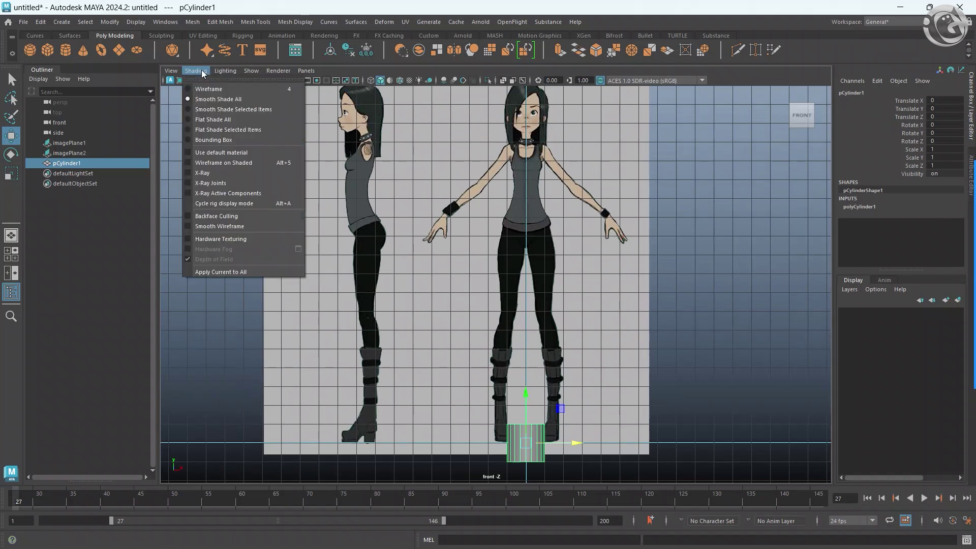
left_click(187, 171)
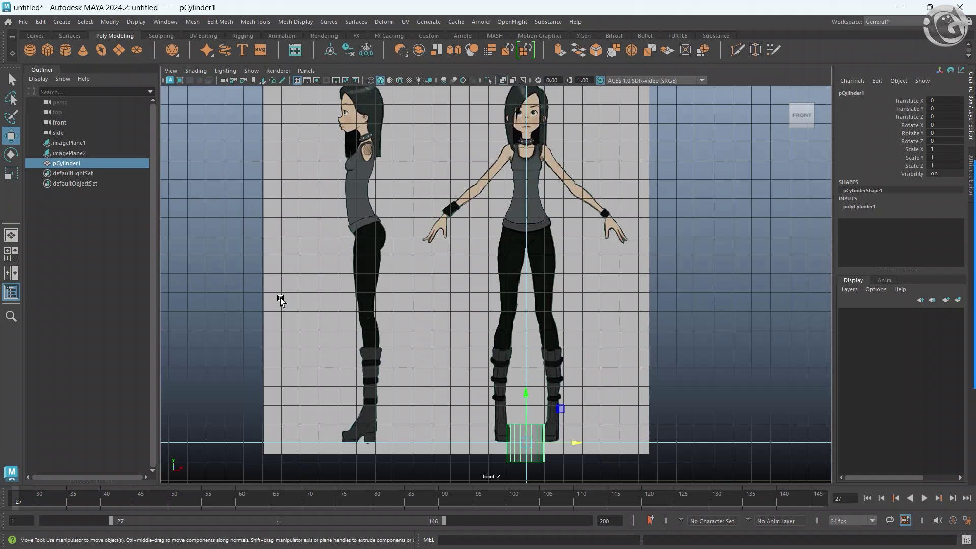
scroll(460, 410, "up", 2)
scroll(500, 379, "up", 2)
scroll(505, 312, "up", 2)
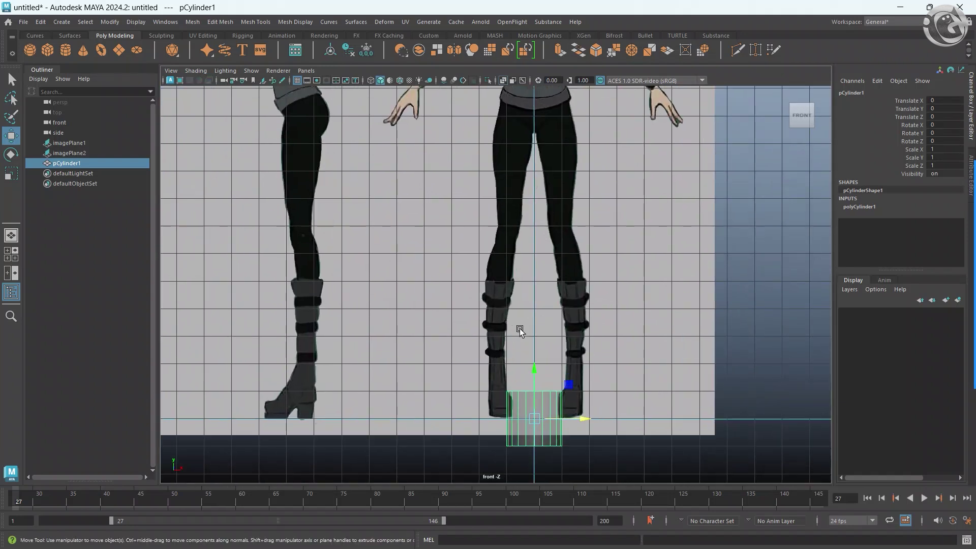
scroll(534, 298, "up", 2)
left_click(859, 206)
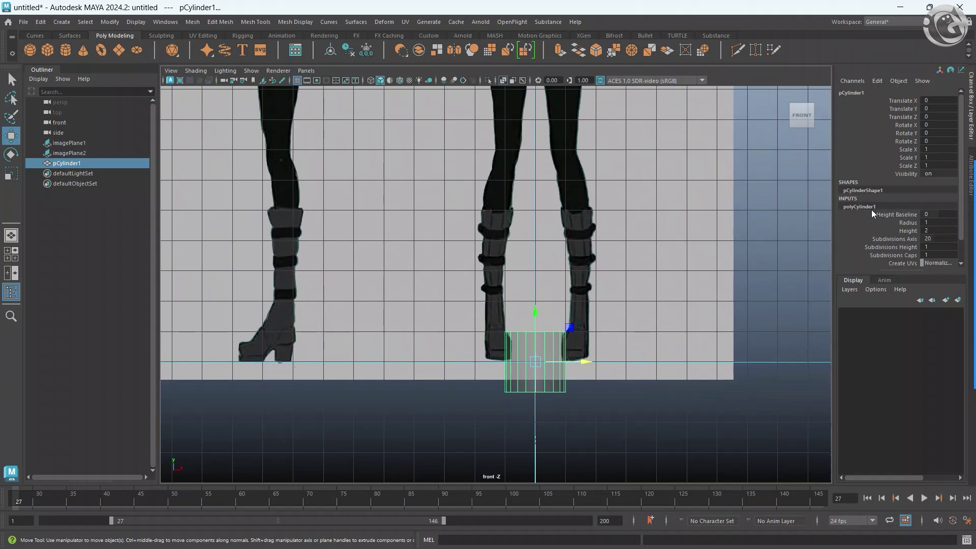
left_click_drag(875, 238, 858, 255)
middle_click_drag(636, 222, 602, 364)
Move the cylinder up onto the right-hand boot and scale it down to fit.
left_click_drag(532, 362, 581, 274)
scroll(574, 305, "up", 1)
scroll(572, 319, "up", 2)
scroll(571, 318, "up", 1)
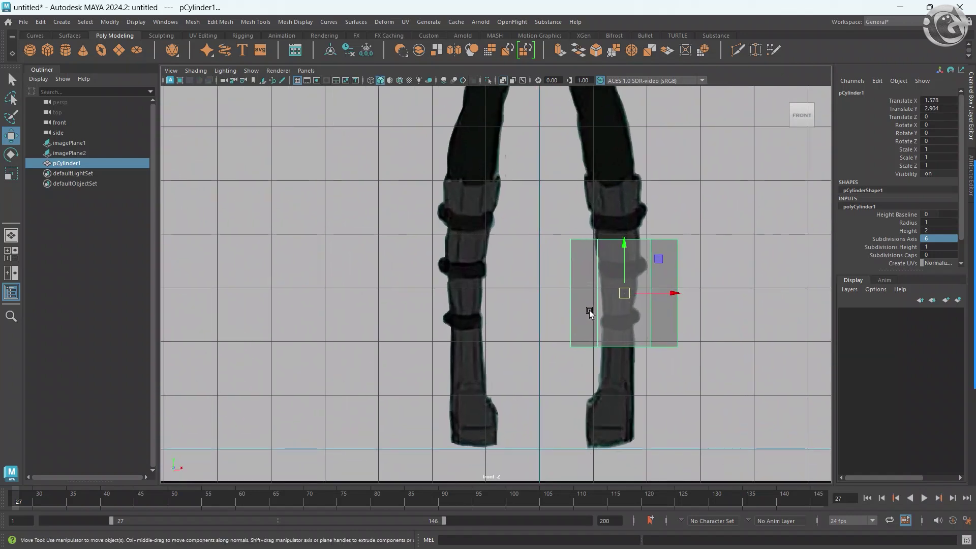
scroll(572, 325, "up", 1)
key("r")
left_click_drag(621, 304, 616, 317)
key("w")
key("r")
key("w")
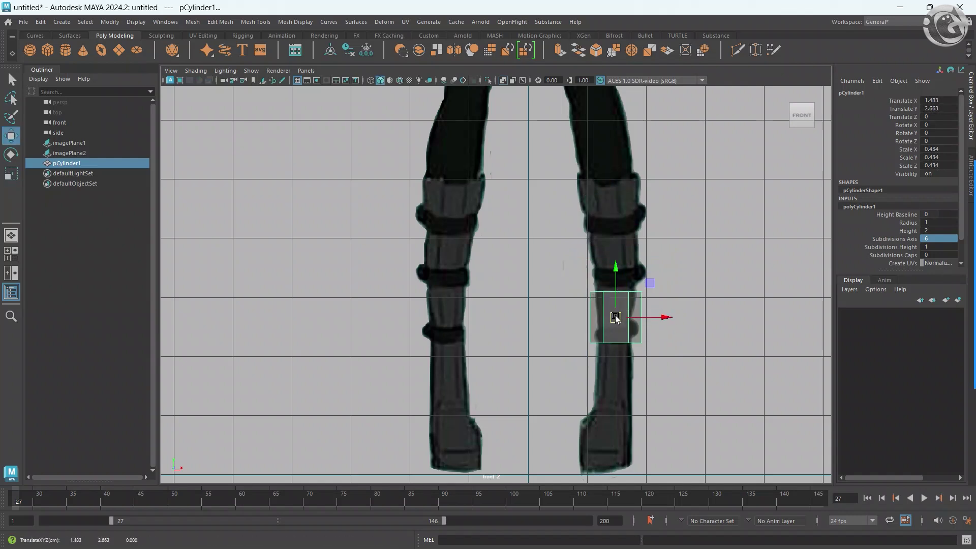
key("r")
left_click_drag(619, 319, 614, 316)
Make the side view see-through and move the cylinder onto the boot there.
key("space")
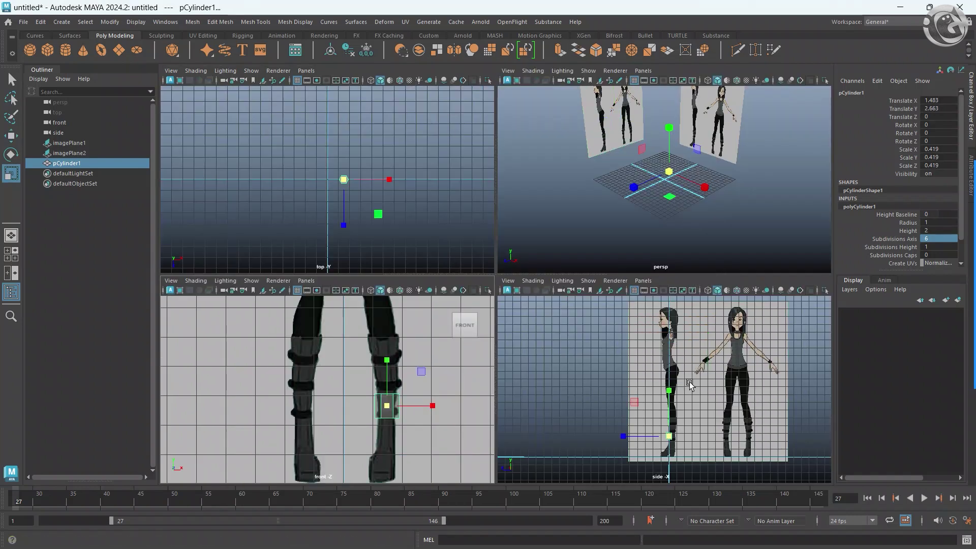
scroll(690, 385, "up", 5)
scroll(696, 351, "up", 4)
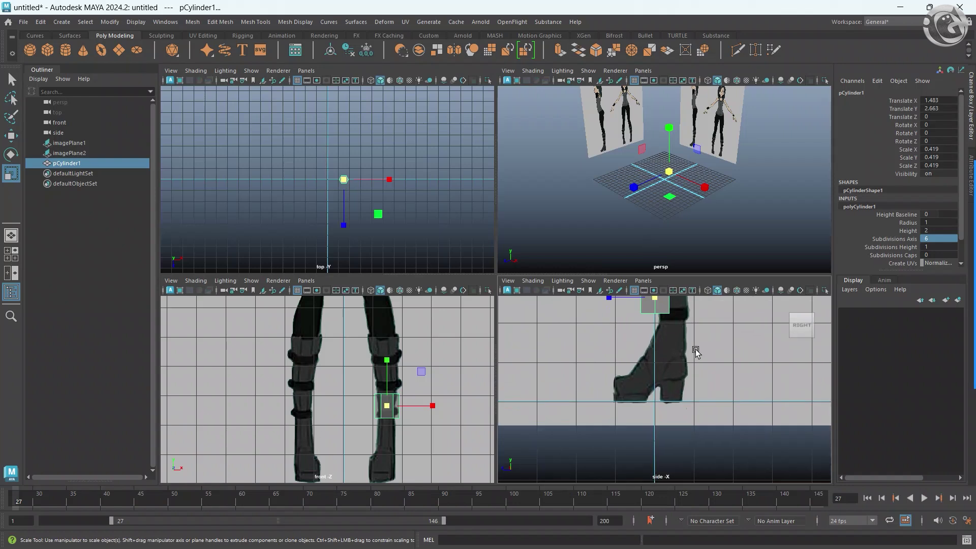
middle_click_drag(696, 349, 691, 400, "alt")
left_click(533, 281)
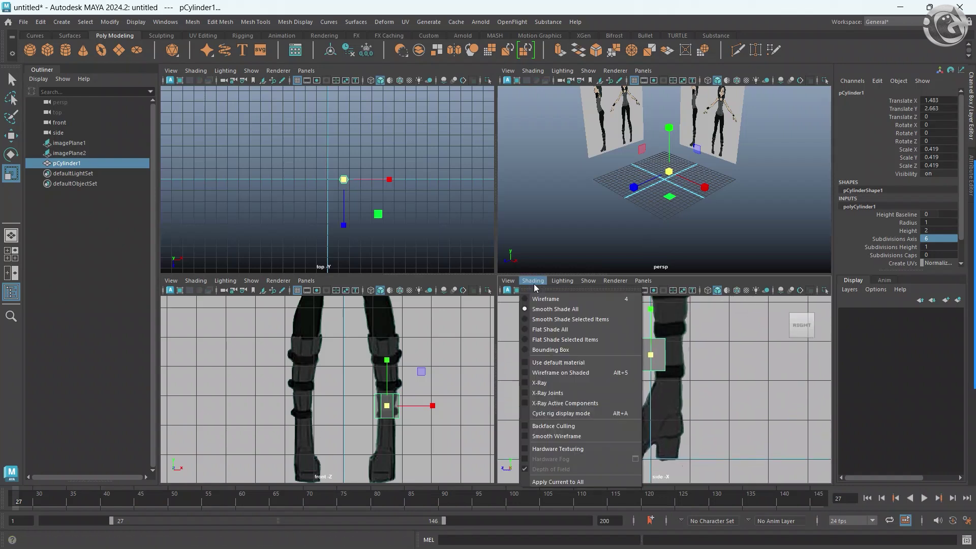
left_click(538, 382)
key("w")
left_click_drag(651, 356, 669, 363)
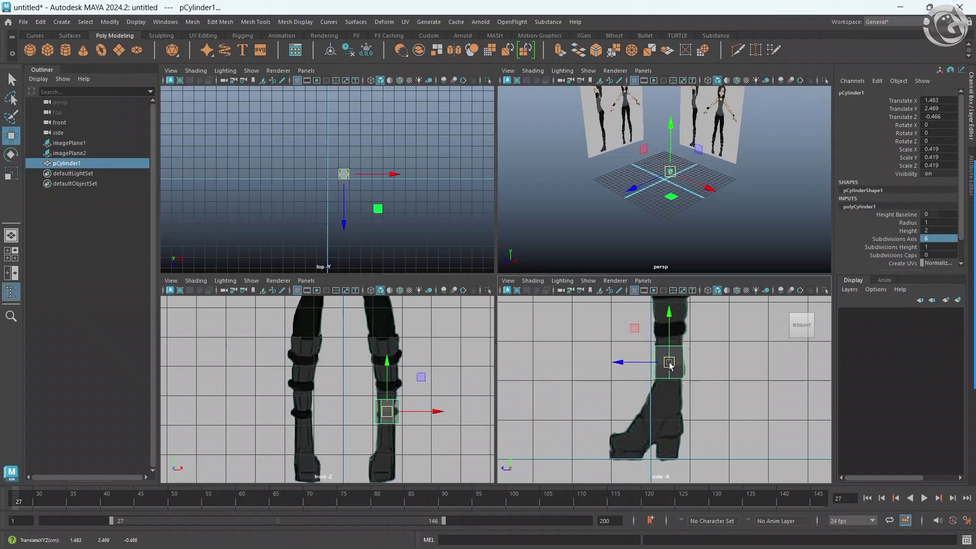
Scale the cylinder to the lower leg's width and nudge it up and left in front view.
scroll(356, 411, "up", 2)
scroll(356, 412, "up", 2)
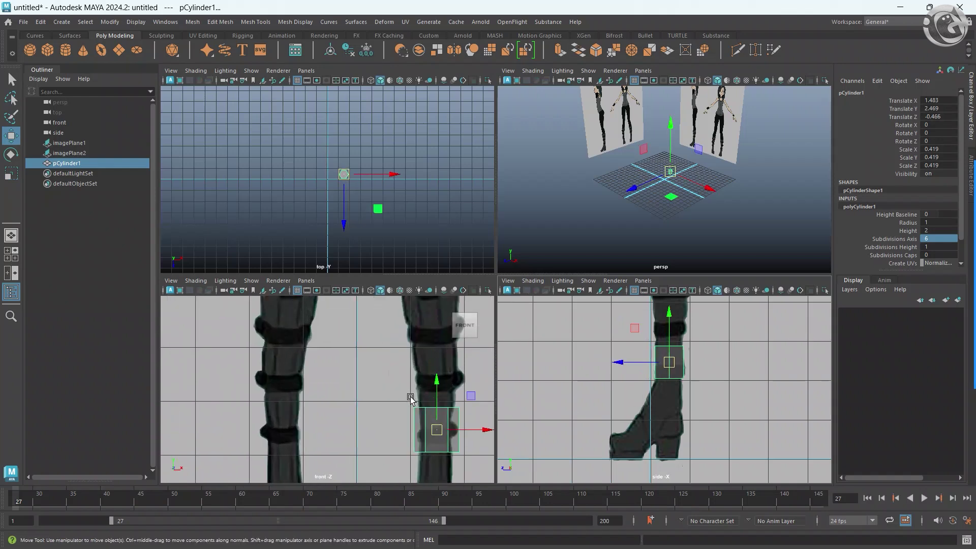
scroll(714, 379, "up", 1)
key("r")
left_click_drag(670, 356, 671, 359)
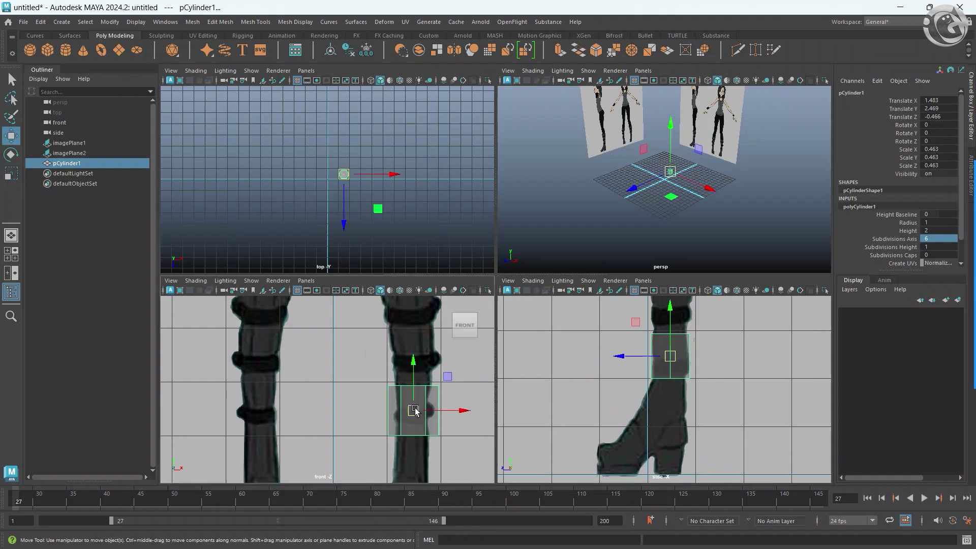
left_click_drag(414, 409, 419, 412)
key("w")
left_click_drag(414, 410, 409, 407)
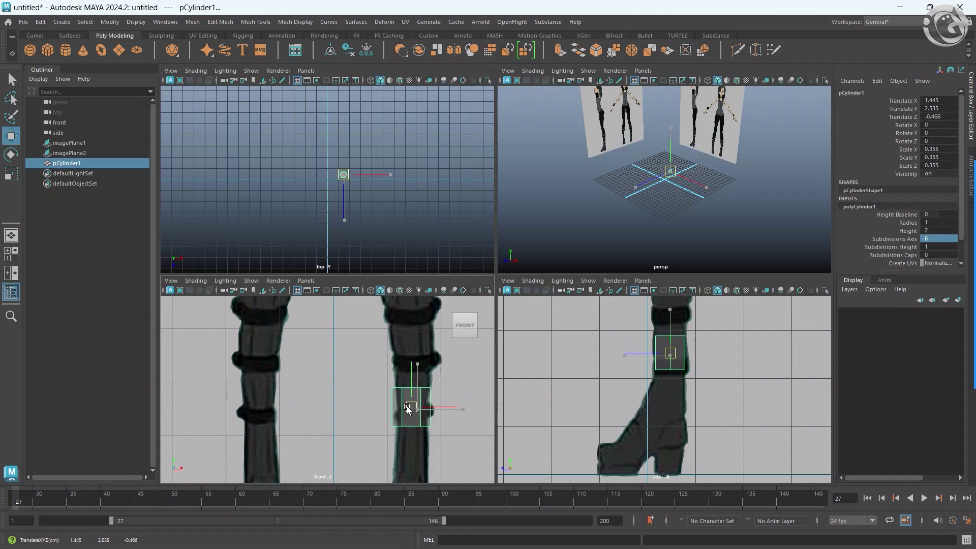
Try lowering the cylinder in side view, undo it, and enlarge the cylinder slightly.
key("r")
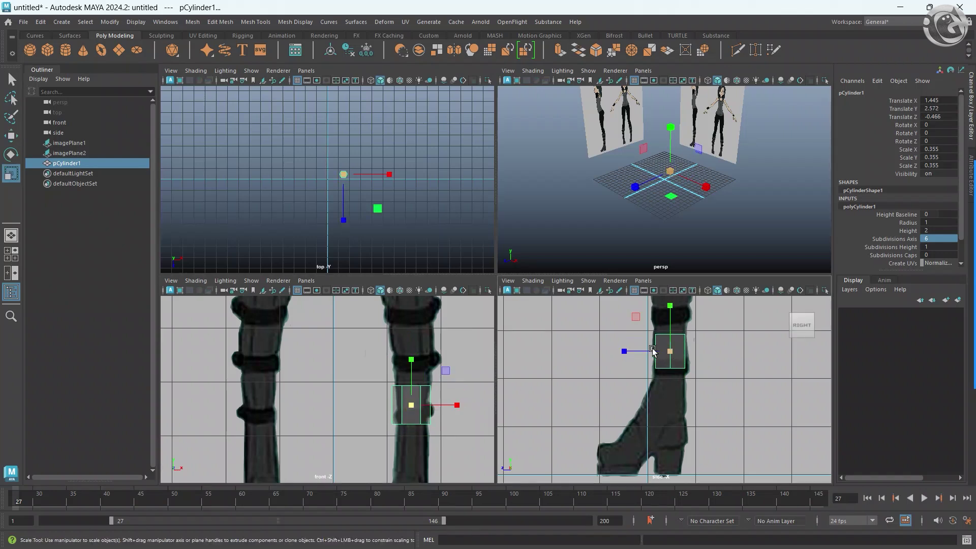
key("w")
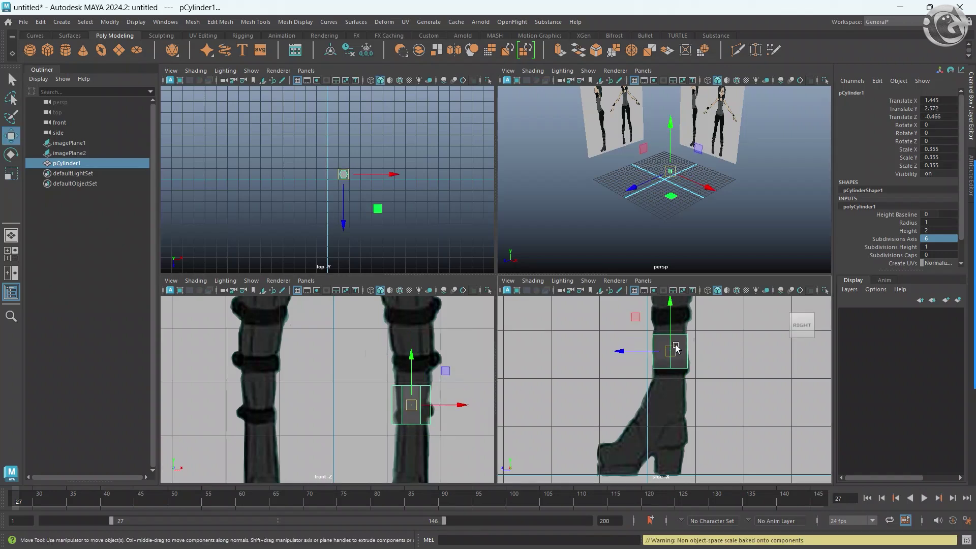
left_click_drag(670, 352, 669, 360)
key("ctrl+z")
key("r")
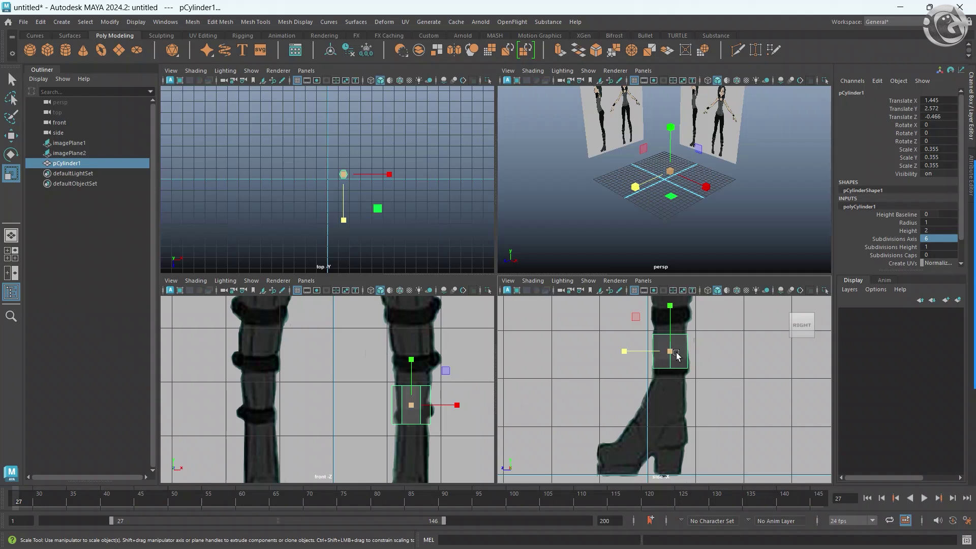
left_click_drag(674, 355, 672, 361)
key("w")
Frame and orbit the cylinder in perspective, trying a much smaller scale then undoing it.
key("f")
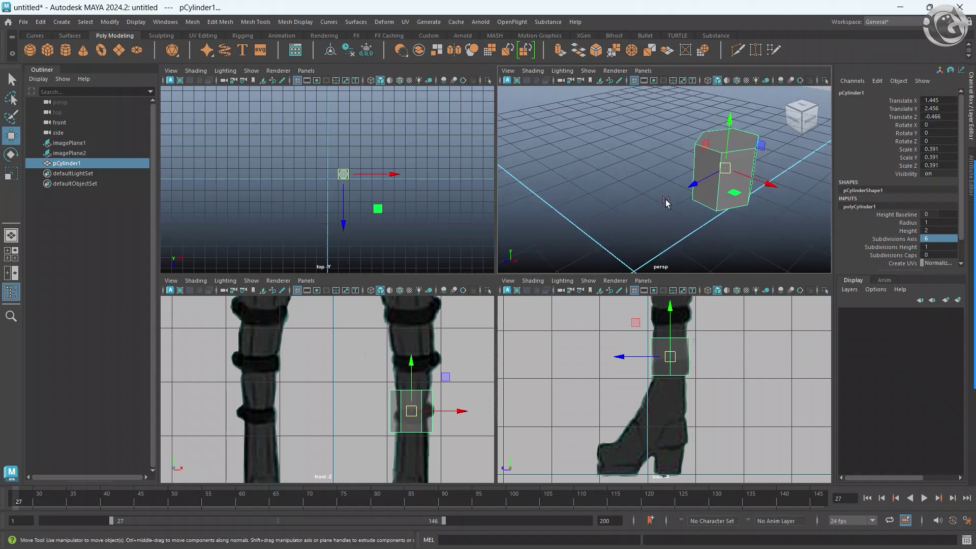
left_click_drag(666, 201, 708, 217, "alt")
key("r")
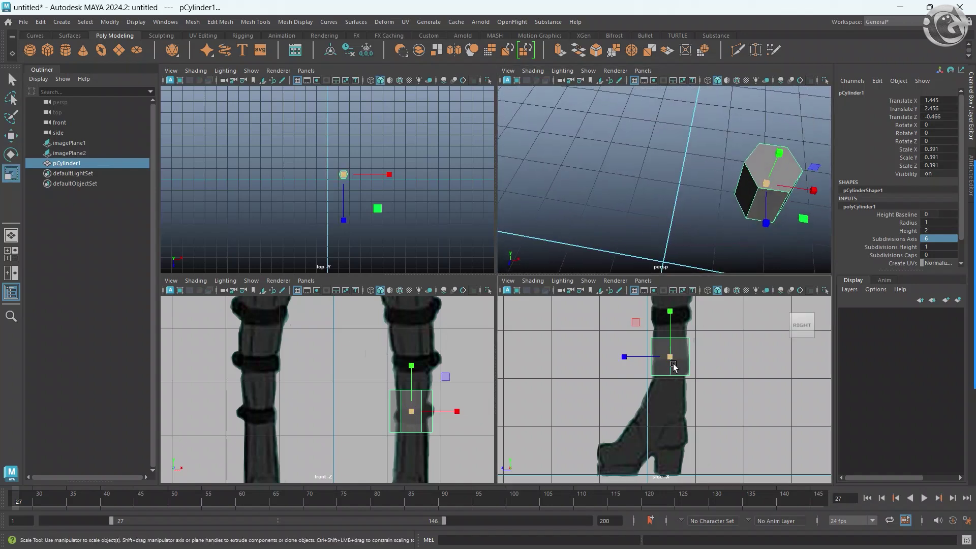
left_click_drag(670, 357, 657, 357)
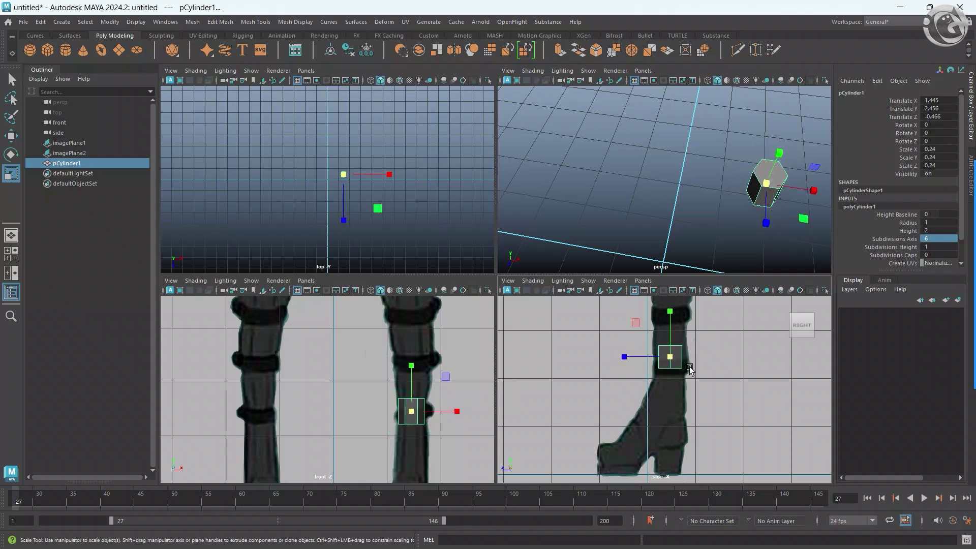
key("ctrl+z")
Nudge the cylinder up and right so it sits around the boot's ankle in front view.
scroll(426, 406, "up", 3)
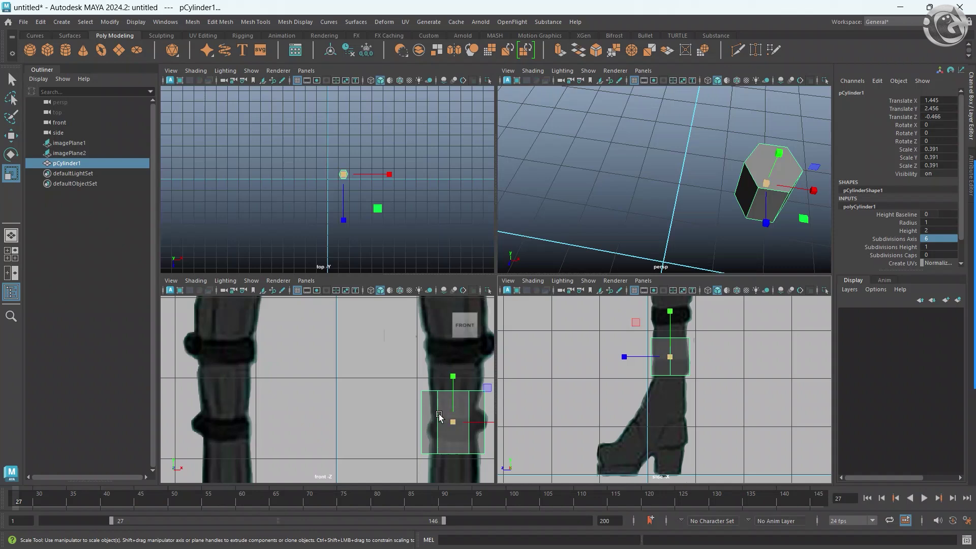
middle_click_drag(446, 413, 389, 364, "alt")
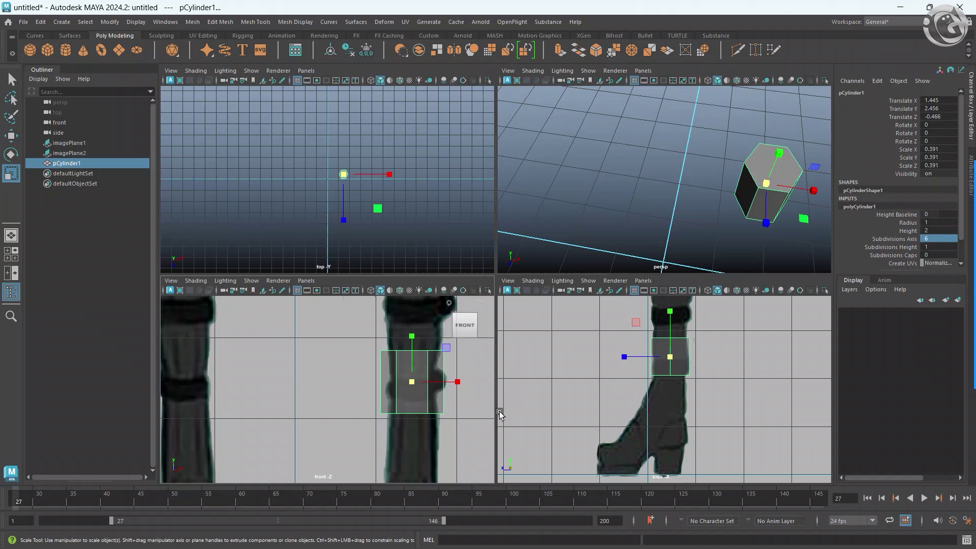
key("w")
left_click_drag(416, 387, 418, 383)
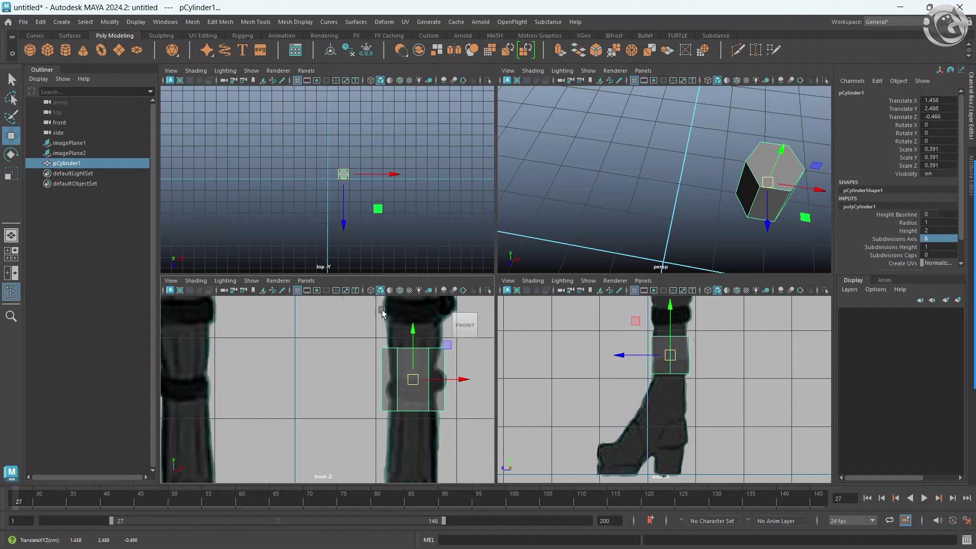
scroll(401, 386, "up", 4)
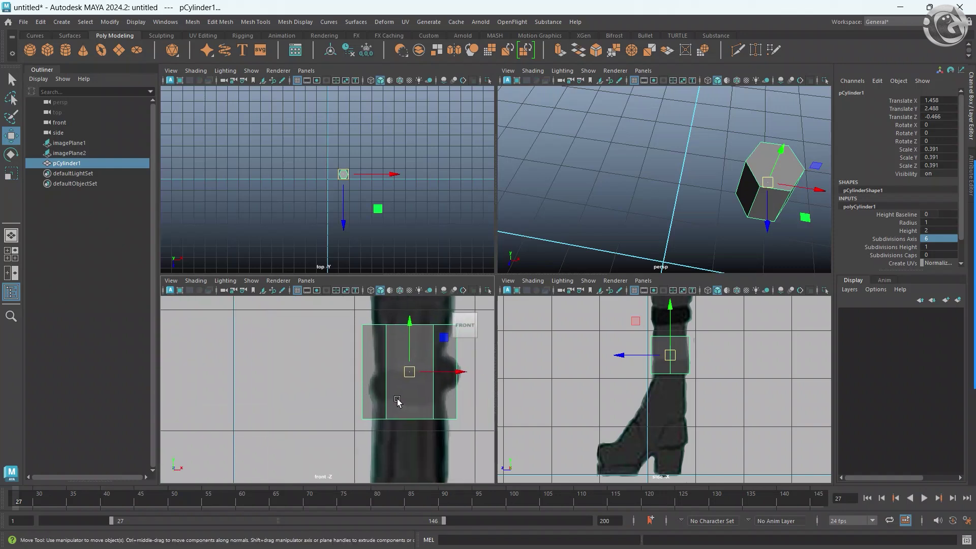
left_click_drag(410, 374, 411, 369)
scroll(402, 370, "down", 4)
In the front view, nudge the cylinder up-left onto the shin and begin scaling it.
key("space")
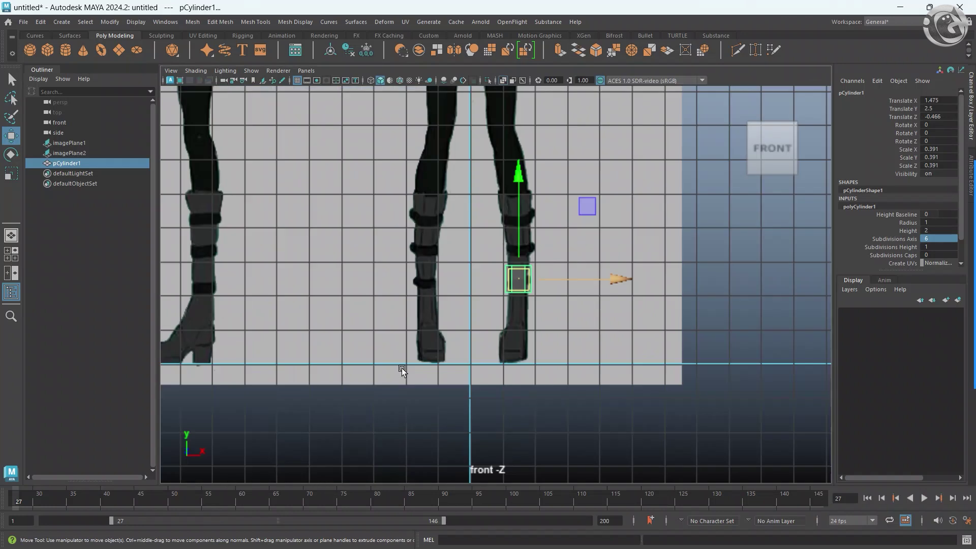
scroll(511, 307, "up", 3)
scroll(513, 312, "up", 2)
scroll(516, 327, "up", 2)
left_click_drag(520, 337, 517, 331)
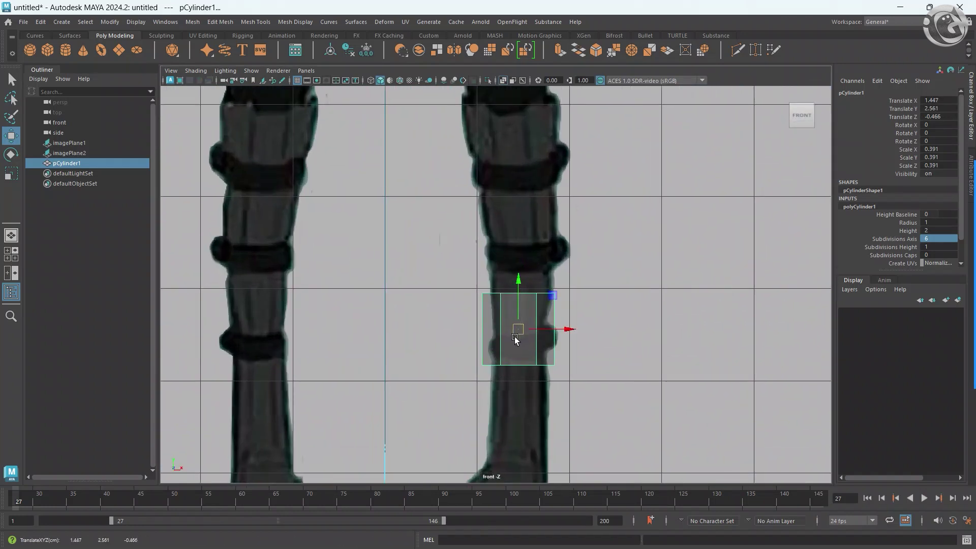
key("r")
left_click(553, 330)
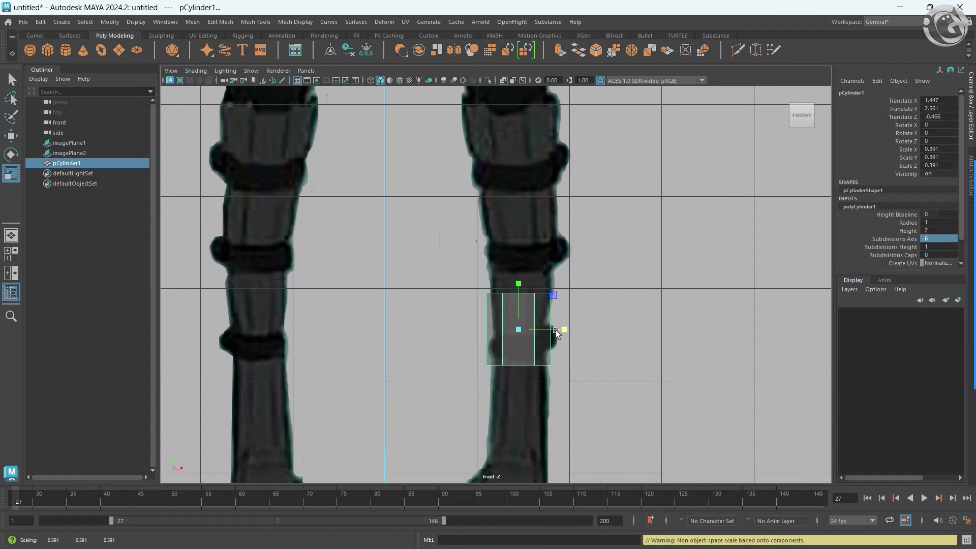
Adjust the cylinder's depth to match the shin in the side reference.
key("space")
key("space")
scroll(573, 381, "up", 2)
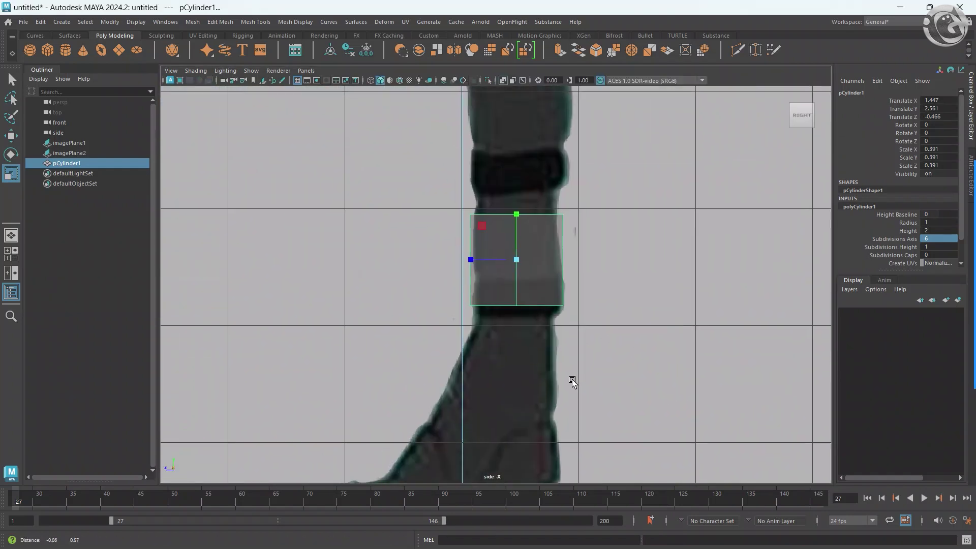
scroll(522, 272, "up", 2)
left_click_drag(473, 260, 474, 264)
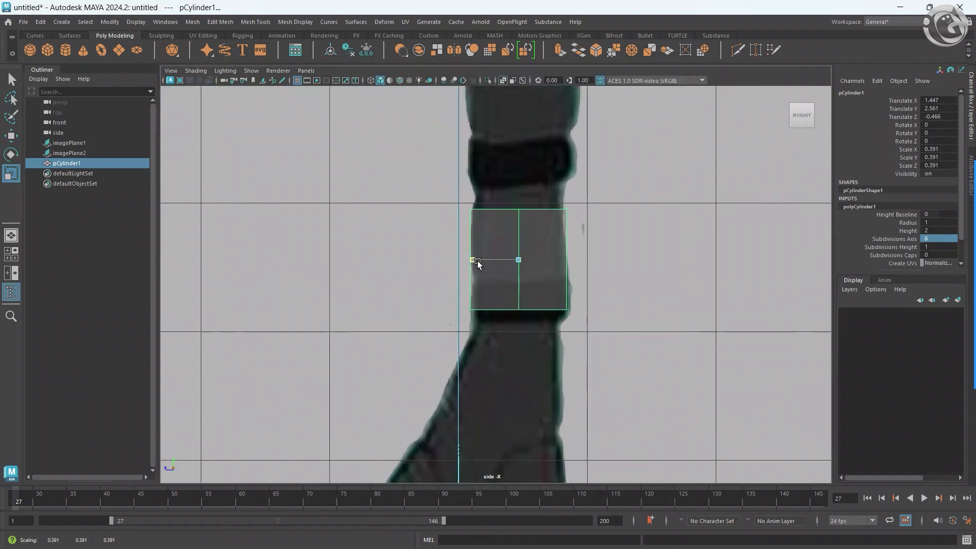
key("space")
key("space")
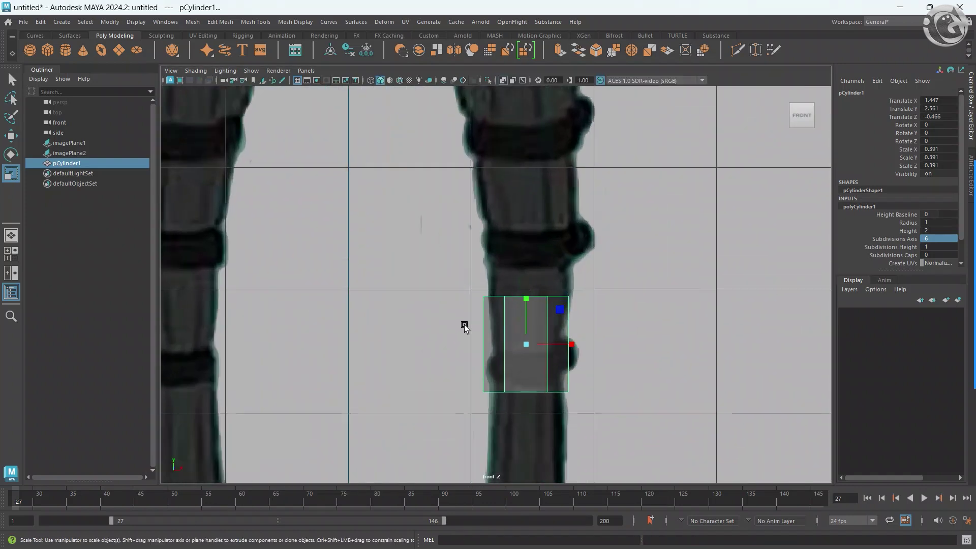
scroll(559, 351, "up", 3)
Shift the cylinder right to centre it on the shin and widen it slightly along X.
key("w")
left_click_drag(546, 357, 554, 358)
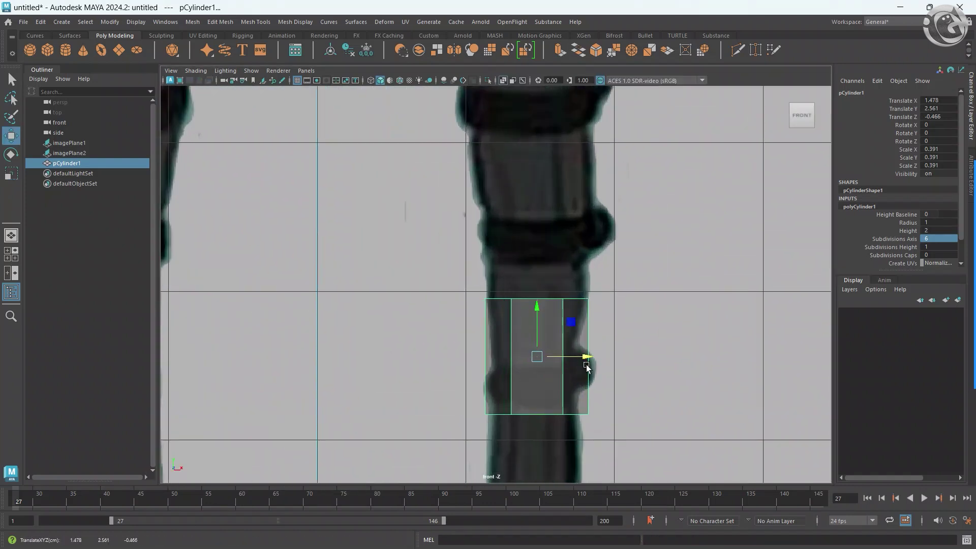
key("space")
key("space")
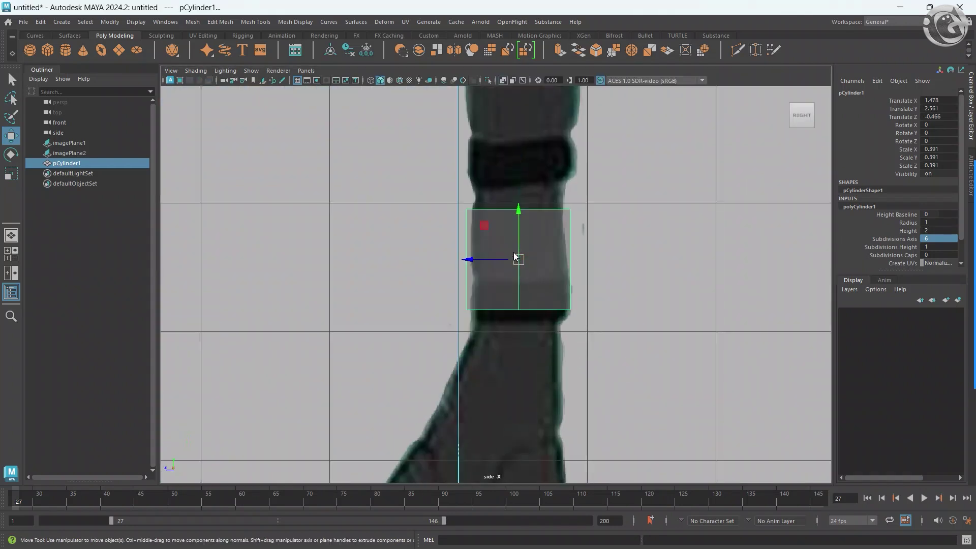
key("space")
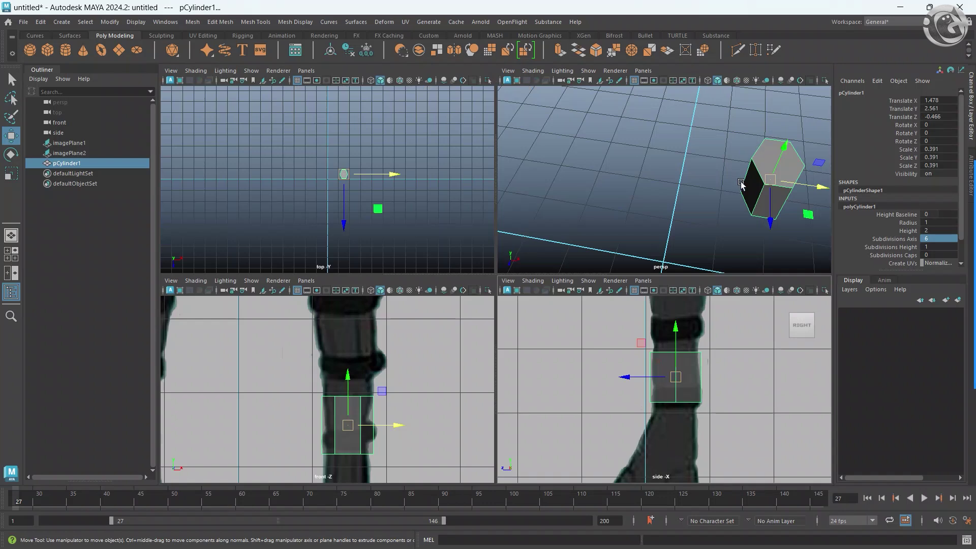
key("r")
mouse_move(813, 186)
left_mouse_down()
mouse_move(464, 313)
mouse_move(572, 311)
left_mouse_up()
Orbit the perspective view to inspect the fitted cylinder.
key("space")
scroll(464, 314, "up", 3)
scroll(483, 305, "down", 3)
mouse_move(483, 305)
left_mouse_down("alt")
mouse_move(501, 294)
mouse_move(484, 331)
mouse_move(464, 244)
mouse_move(484, 322)
mouse_move(496, 311)
mouse_move(580, 323)
mouse_move(562, 311)
left_mouse_up("alt")
key("space")
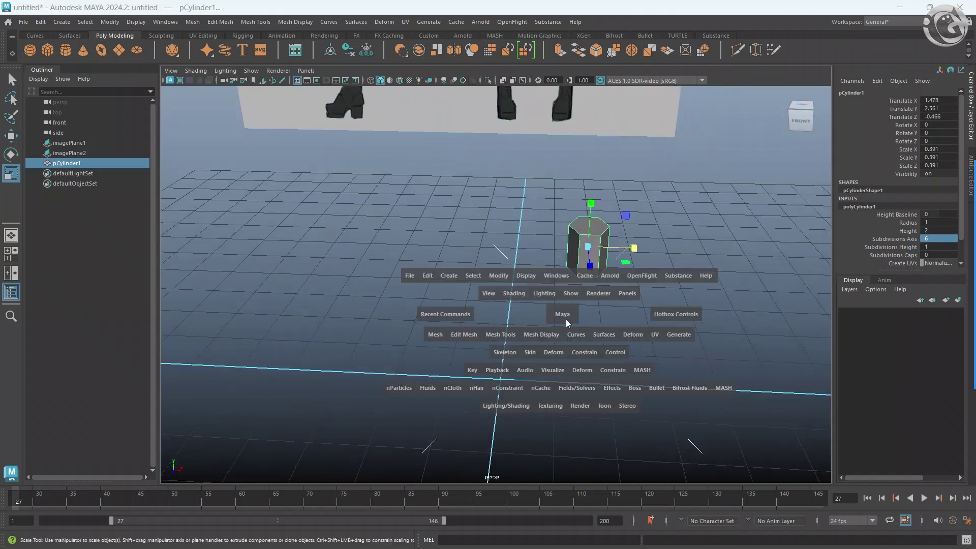
Pan the enlarged front view to centre the cylinder over the lower leg.
key("space")
scroll(469, 367, "down", 3)
scroll(503, 388, "up", 4)
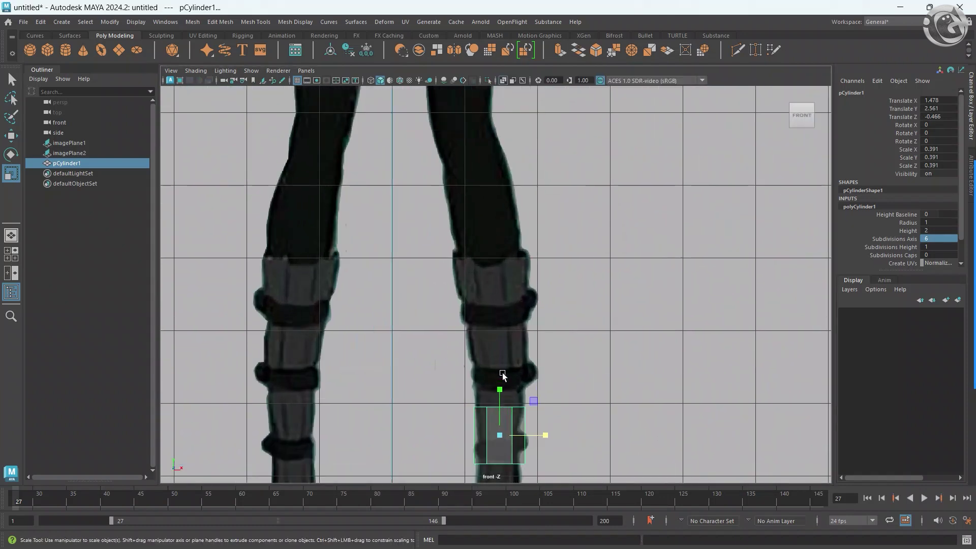
middle_click_drag(503, 389, 505, 329, "alt")
right_click_drag(505, 331, 497, 341)
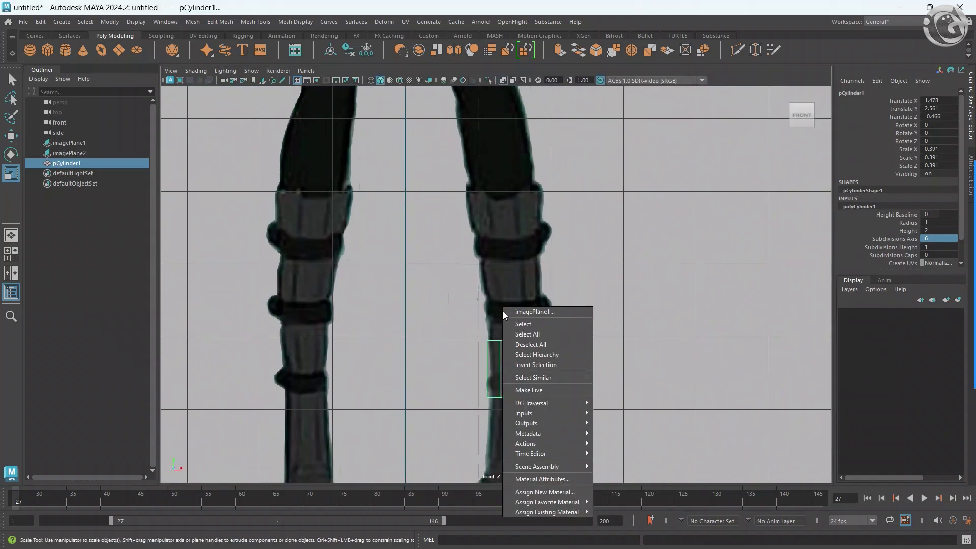
Select the cylinder's top face in face mode, ready to move it.
right_click_drag(497, 346, 503, 320)
key("space")
key("space")
scroll(609, 239, "down", 3)
left_click(559, 267)
key("space")
right_click_drag(387, 447, 443, 378)
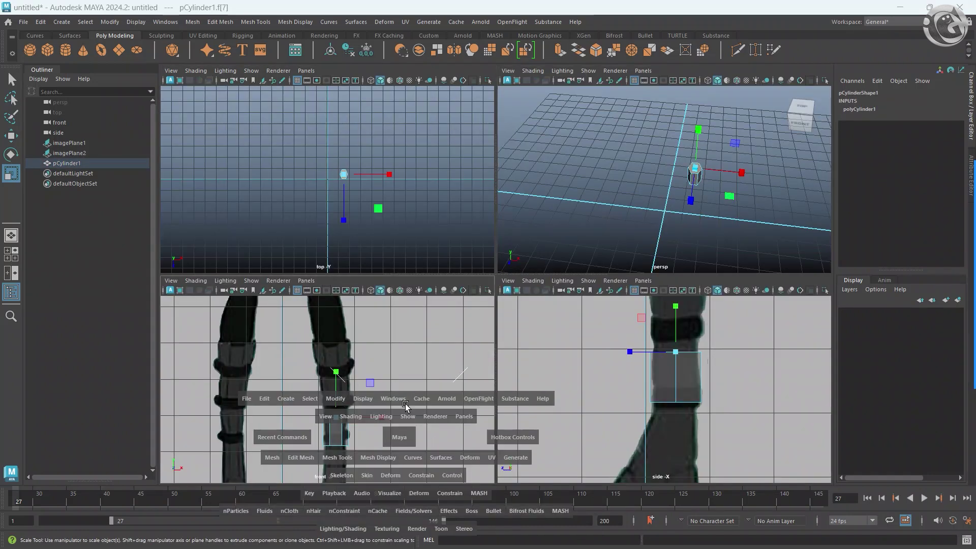
key("space")
key("w")
Extrude the top face up to just below the knee band and slide it slightly left.
left_click_drag(511, 311, 508, 254, "shift")
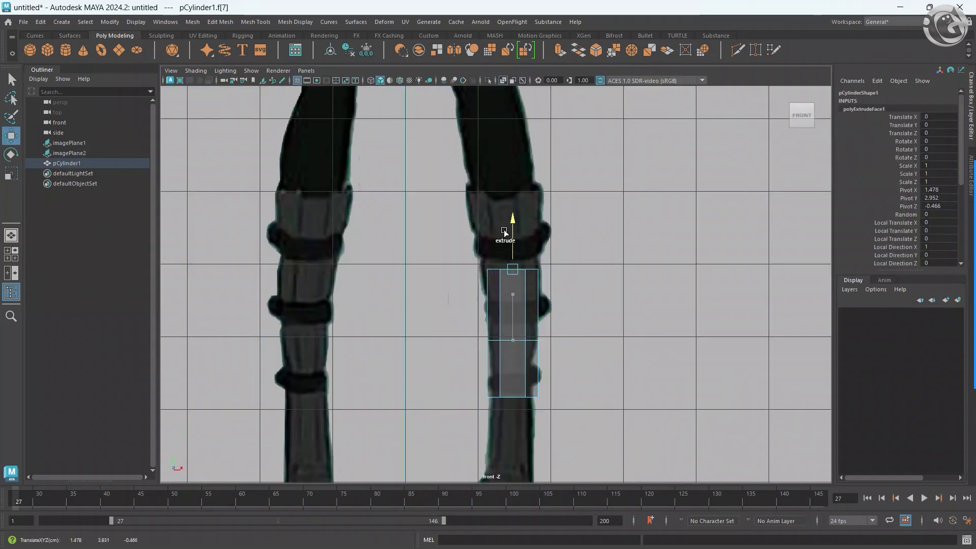
key("ctrl+z")
mouse_move(511, 311)
left_mouse_down()
mouse_move(513, 206)
mouse_move(513, 245)
left_mouse_up()
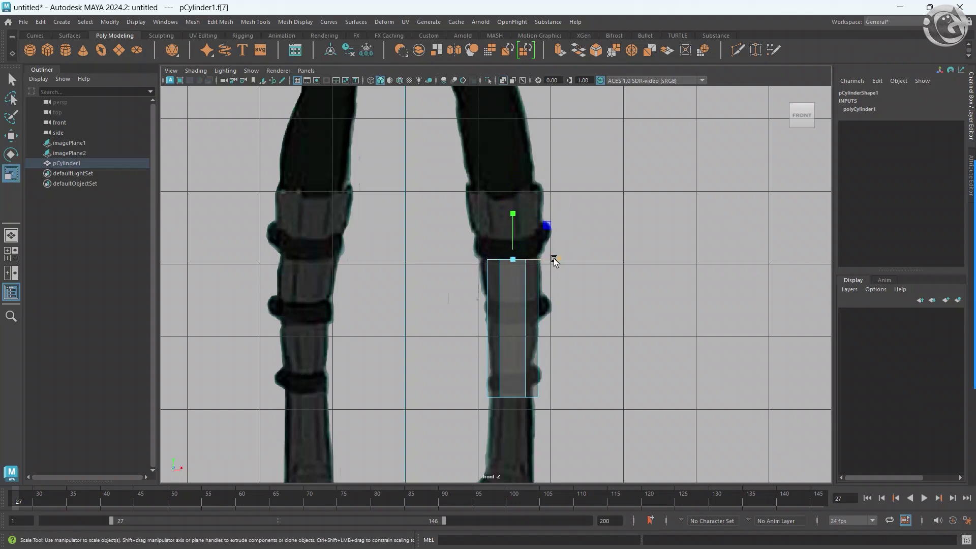
left_click_drag(546, 262, 561, 263)
key("r")
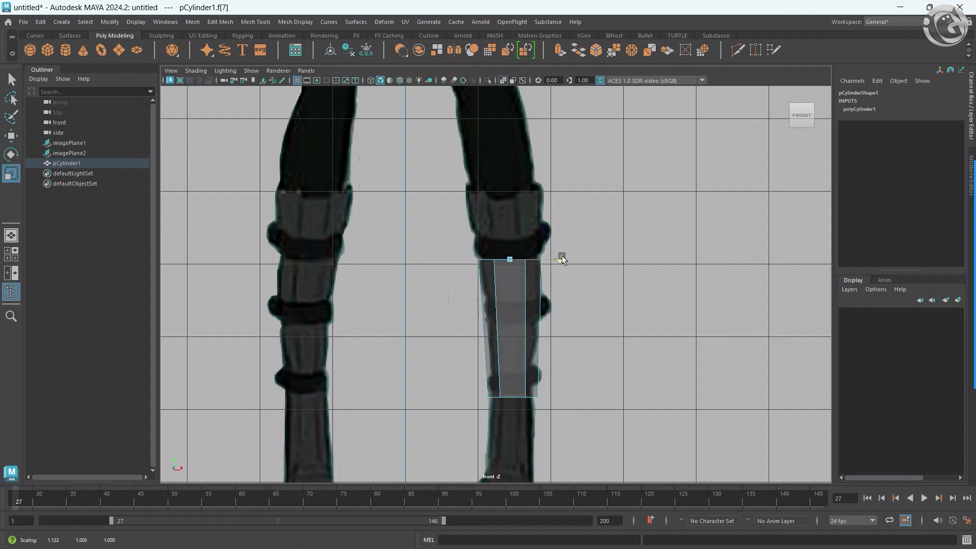
Nudge the top face to match the side reference, undoing an accidental large move.
key("space")
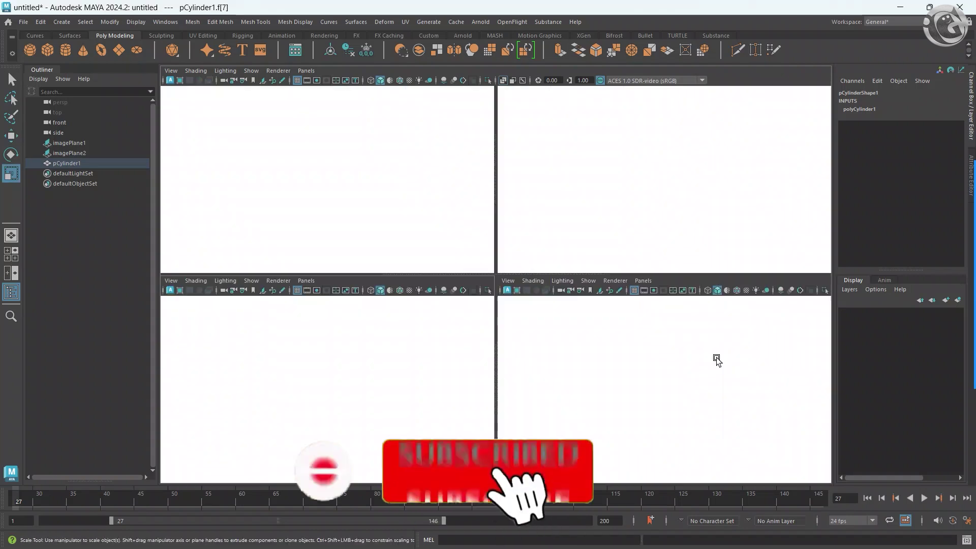
key("space")
middle_click_drag(548, 258, 530, 273, "alt")
key("w")
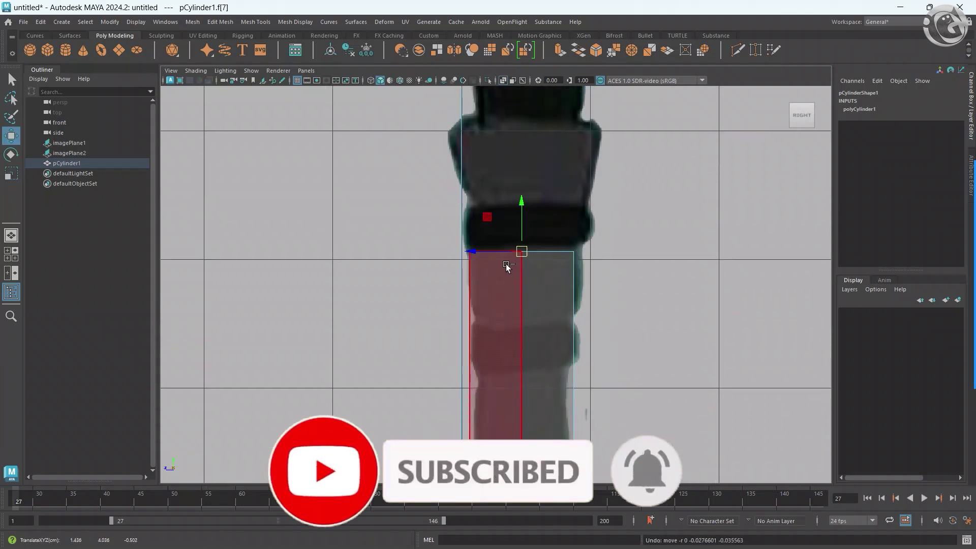
left_click_drag(484, 256, 244, 401)
key("ctrl+z")
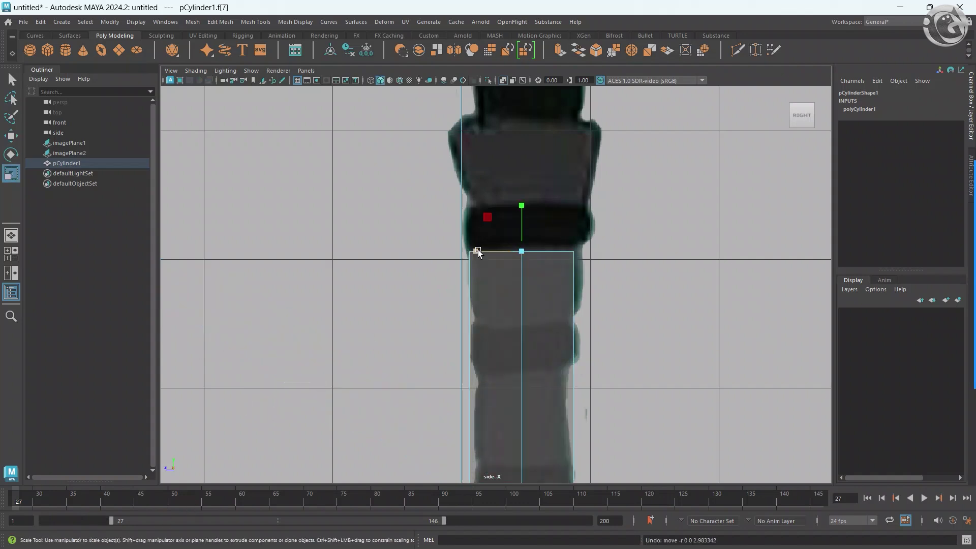
left_click_drag(484, 254, 483, 252)
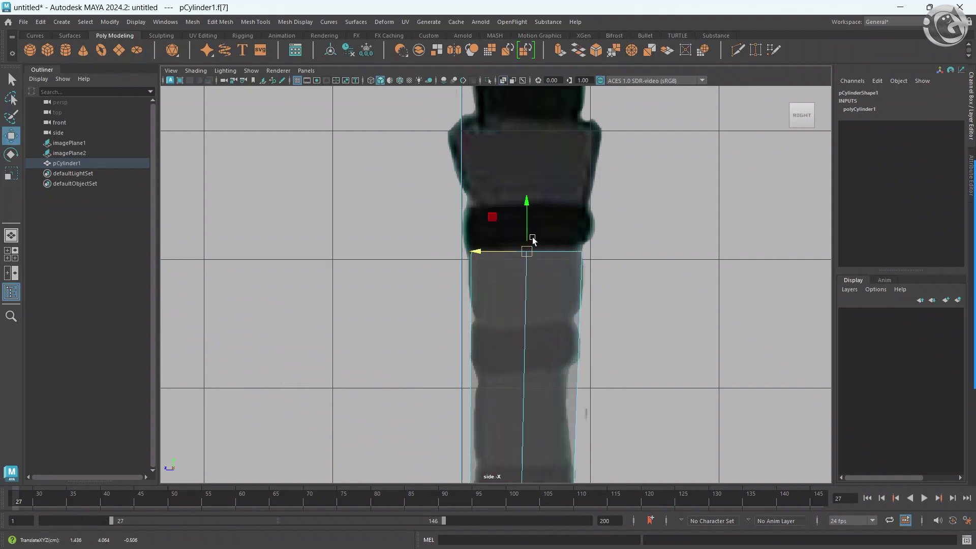
scroll(529, 234, "down", 4)
Extrude the top face again with Ctrl+E and pull it up to the knee.
key("space")
key("space")
middle_click_drag(431, 345, 504, 366, "alt")
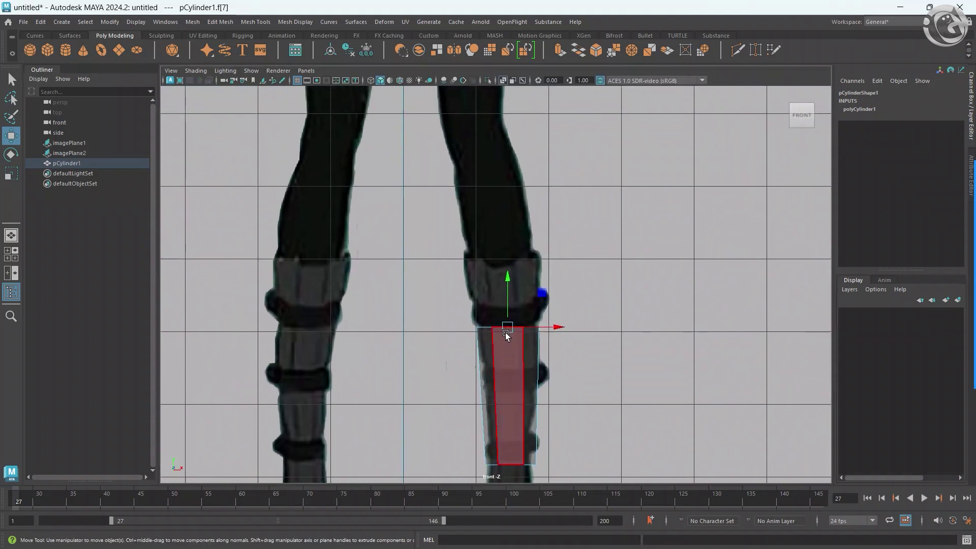
middle_click_drag(505, 333, 520, 350, "alt")
key("ctrl+e")
mouse_move(520, 349)
left_mouse_down()
mouse_move(501, 234)
mouse_move(547, 242)
left_mouse_up()
scroll(520, 241, "up", 1)
left_click(532, 289)
key("r")
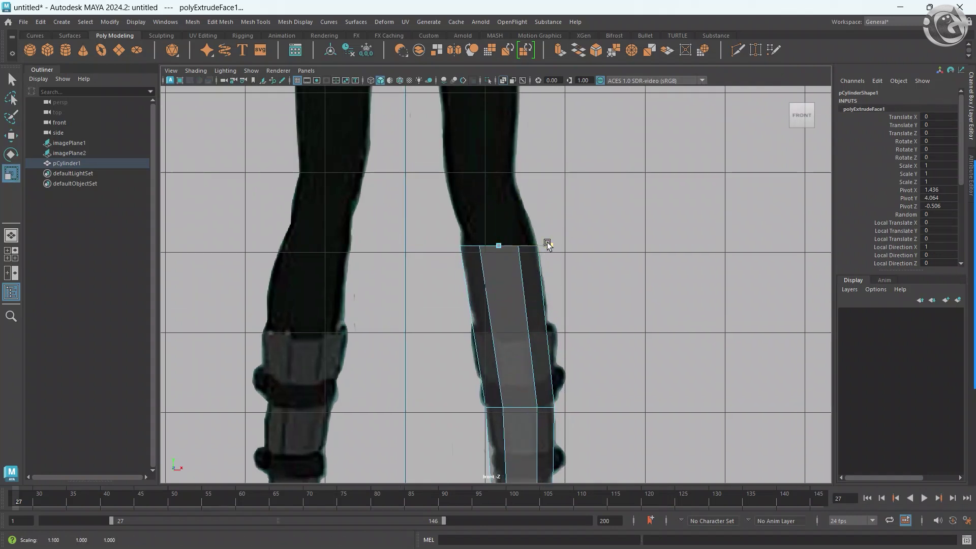
key("w")
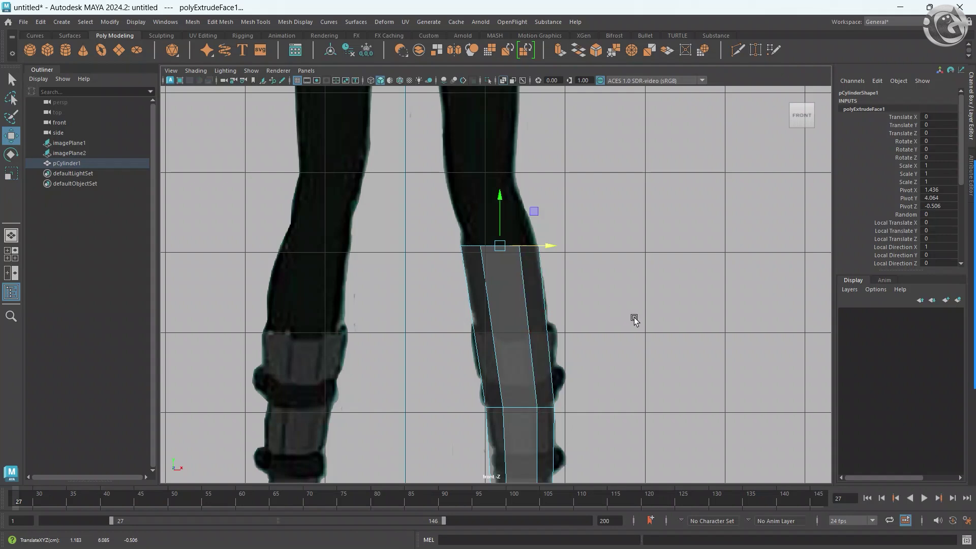
In the side view, raise the front top vertex to match the knee reference.
key("space")
left_click(527, 209)
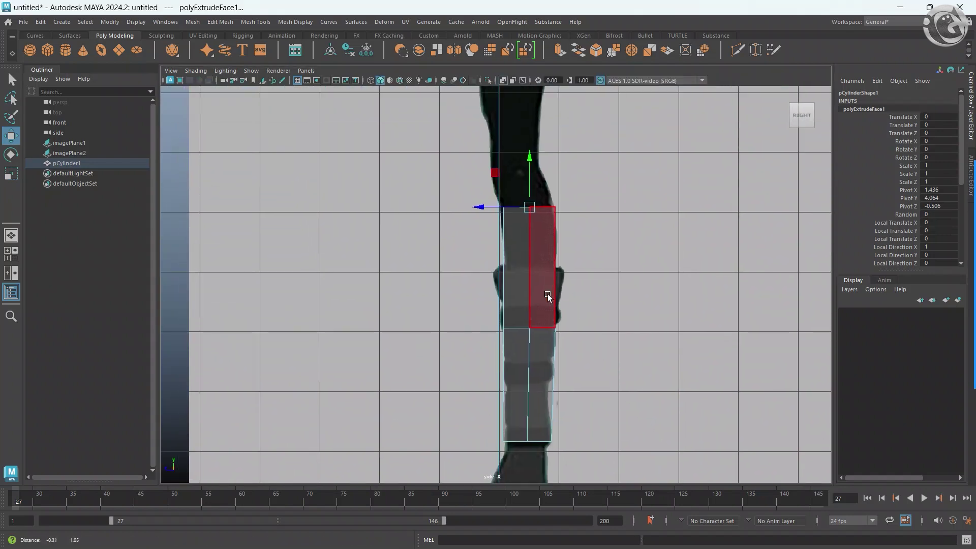
scroll(545, 327, "up", 3)
key("F9")
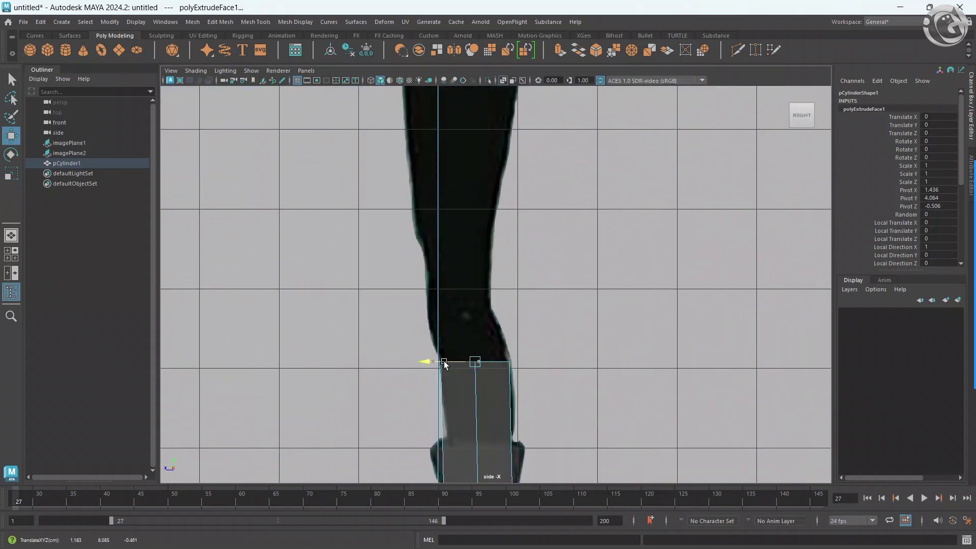
left_click(475, 362)
key("r")
key("w")
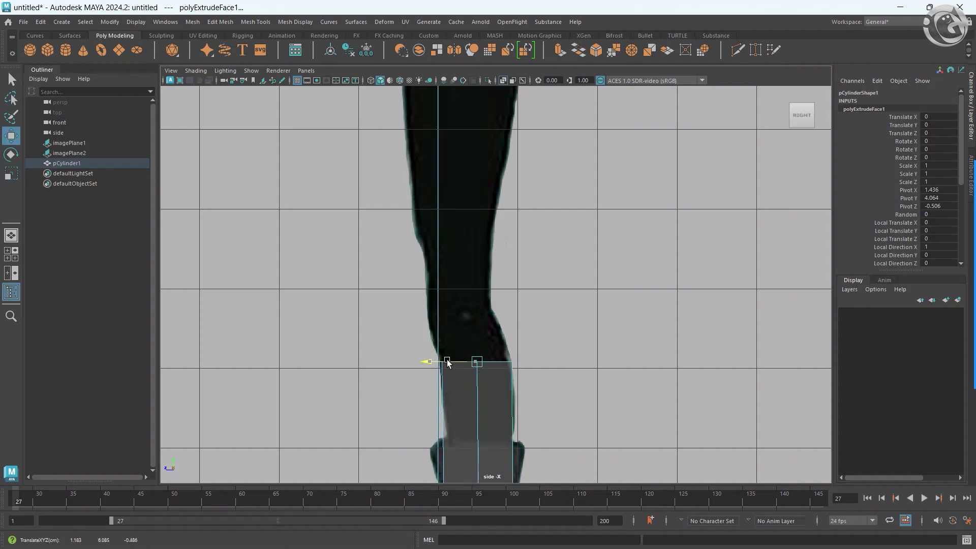
left_click_drag(477, 348, 464, 350)
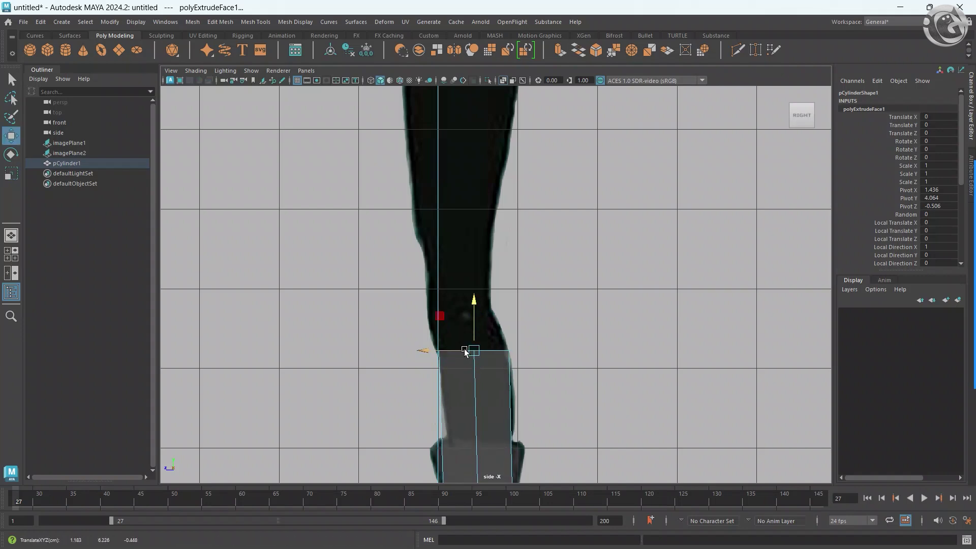
Extrude a new ring above the knee in the front view and slide it left along the leg.
key("space")
key("space")
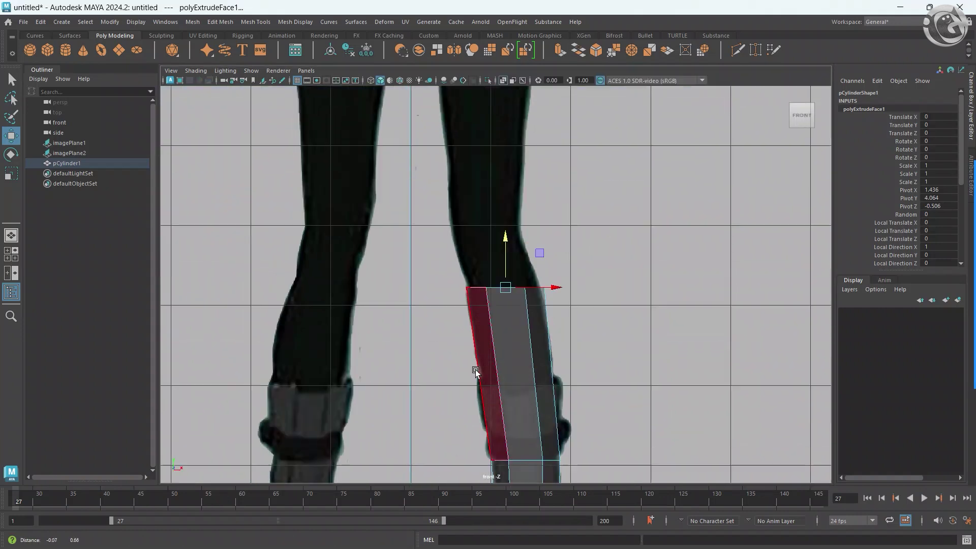
left_click_drag(502, 272, 503, 231, "shift")
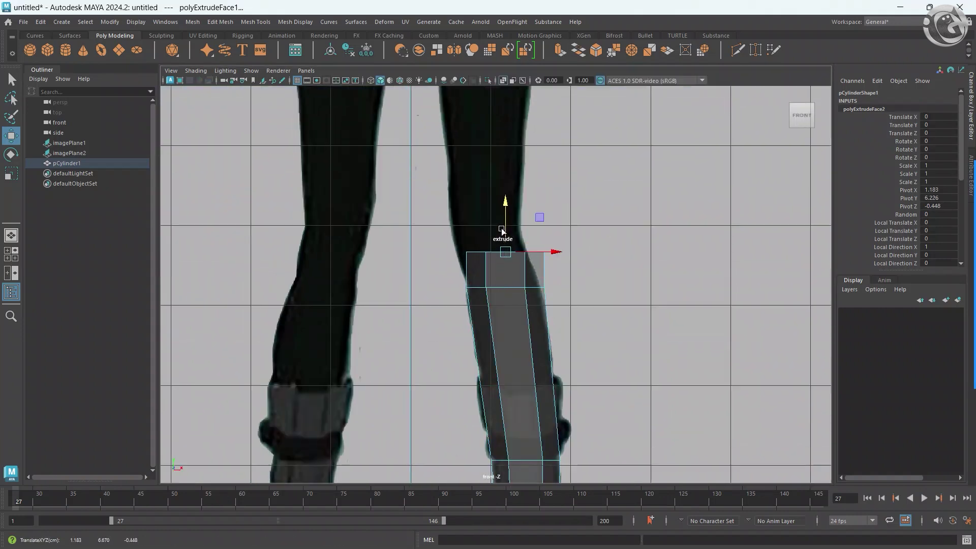
left_click_drag(538, 258, 534, 260)
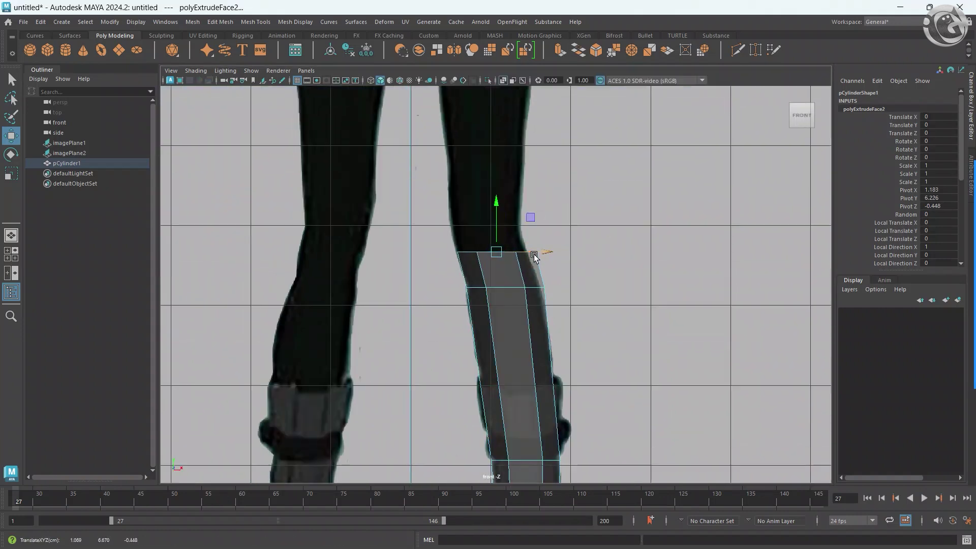
key("r")
key("w")
left_click_drag(496, 251, 536, 253)
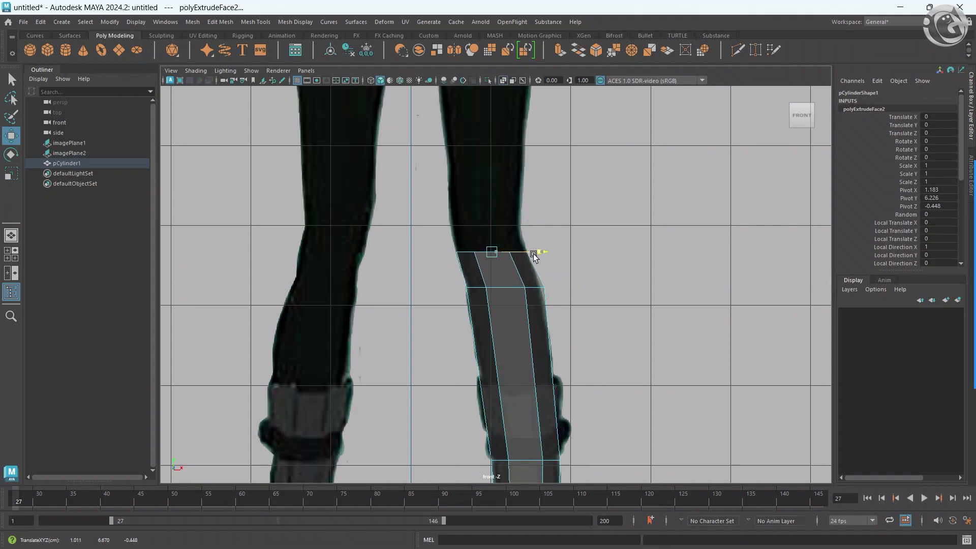
key("r")
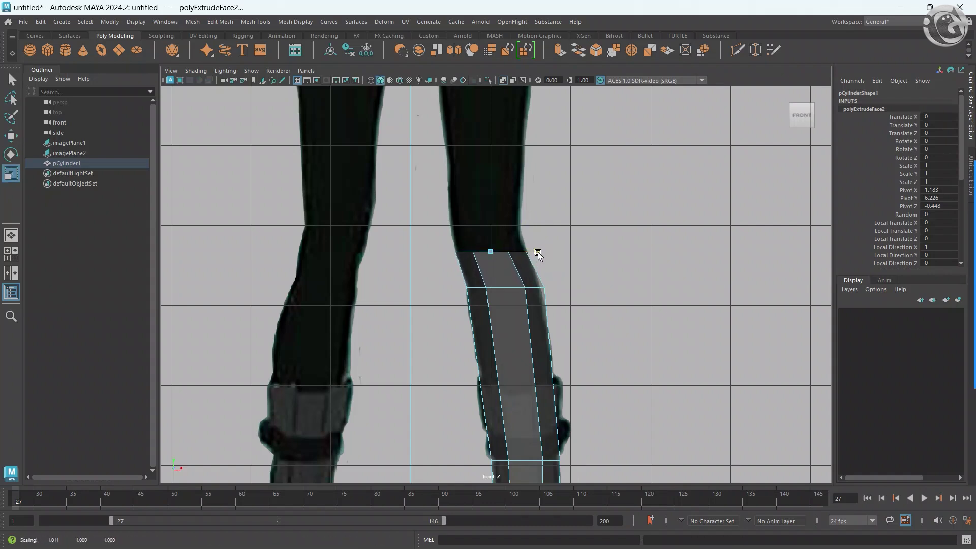
Shift the new top ring to fit the side-view leg outline.
key("space")
key("space")
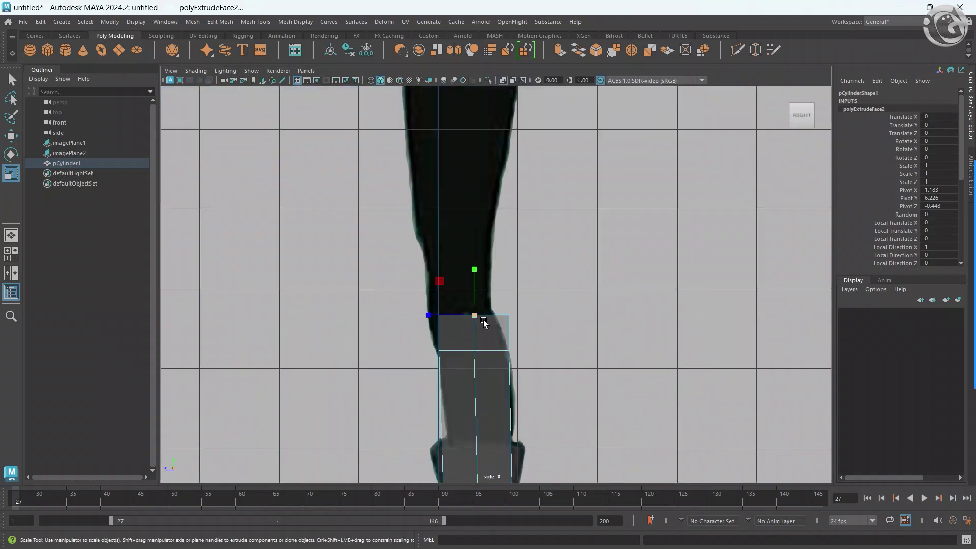
key("w")
left_click(447, 315)
left_click_drag(448, 318, 429, 317)
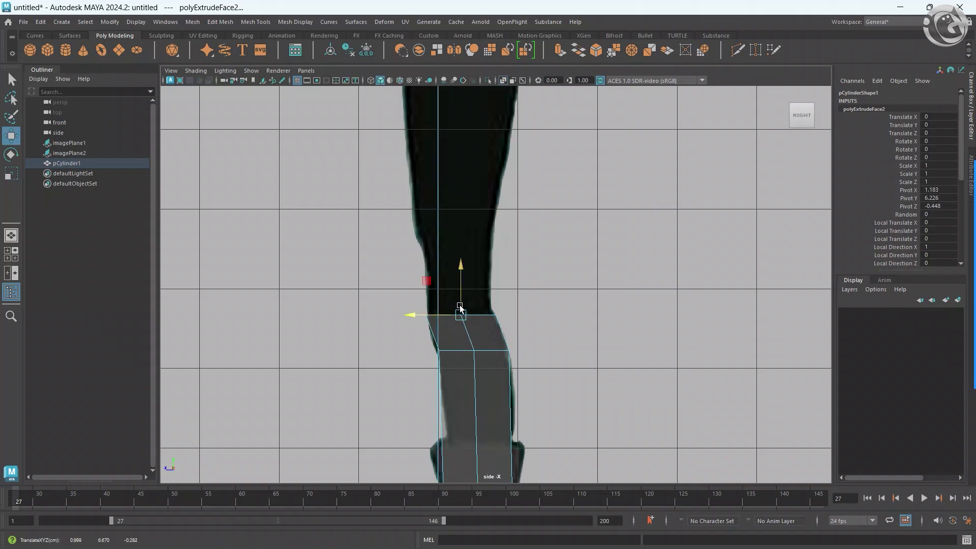
Extrude another ring up from the knee and shift it to fit the front outline.
key("ctrl+e")
left_click_drag(460, 296, 456, 269)
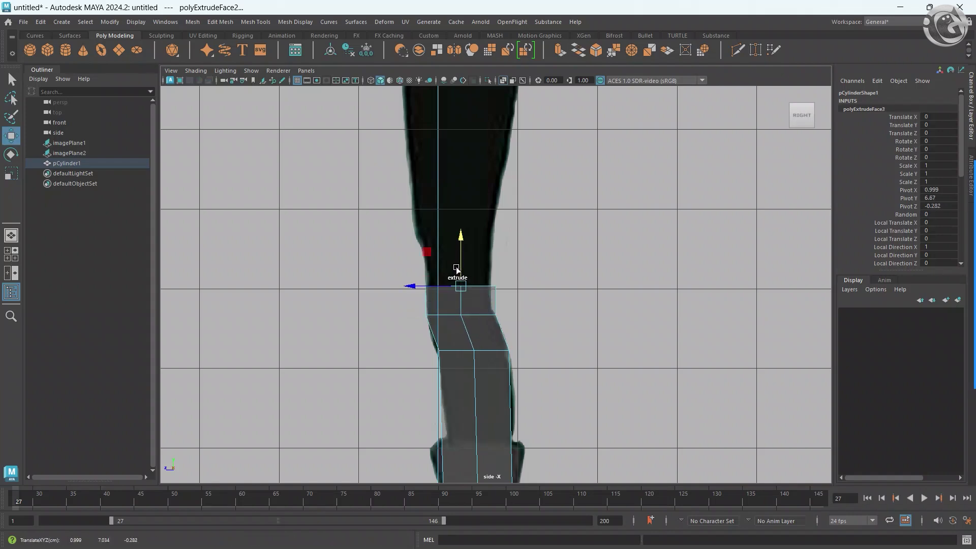
key("space")
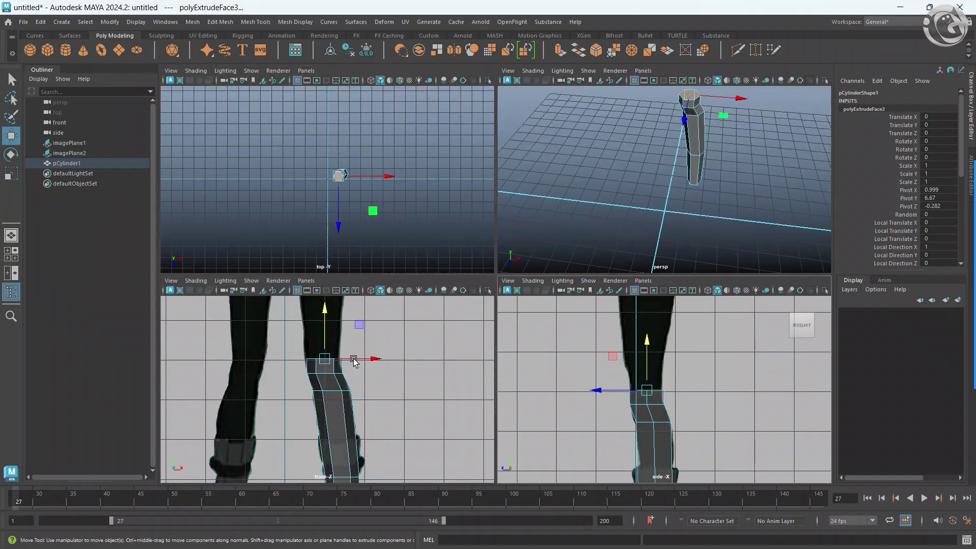
key("space")
left_click_drag(544, 266, 538, 269)
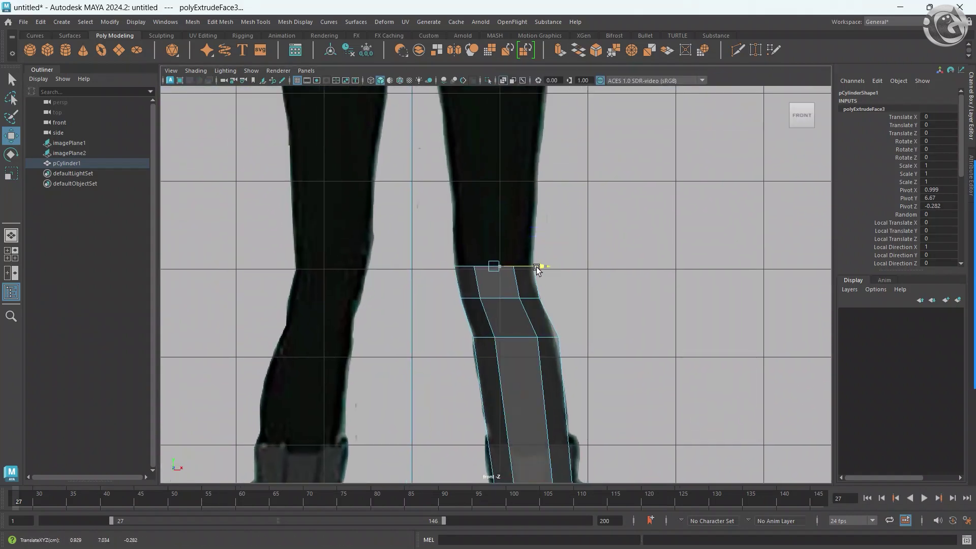
key("r")
key("w")
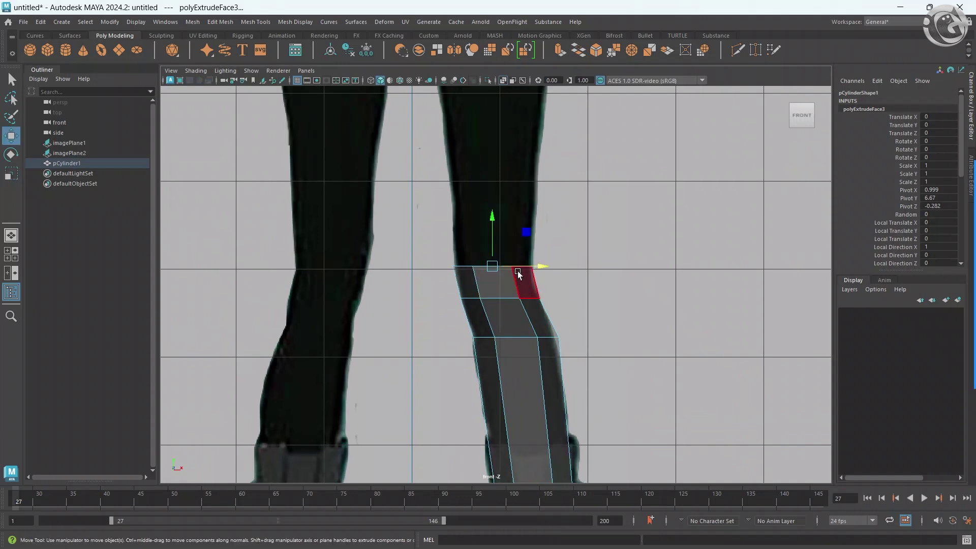
Extrude a ring up the thigh and widen it to match the front reference.
middle_click_drag(525, 311, 563, 364, "alt")
left_click_drag(520, 331, 519, 181)
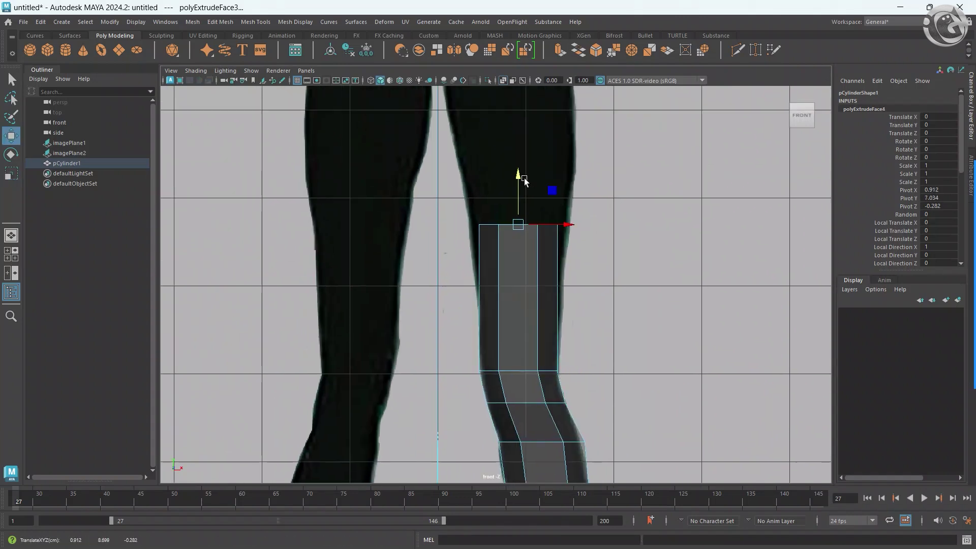
key("ctrl+e")
middle_click_drag(515, 228, 530, 288, "alt")
left_click_drag(542, 327, 519, 217)
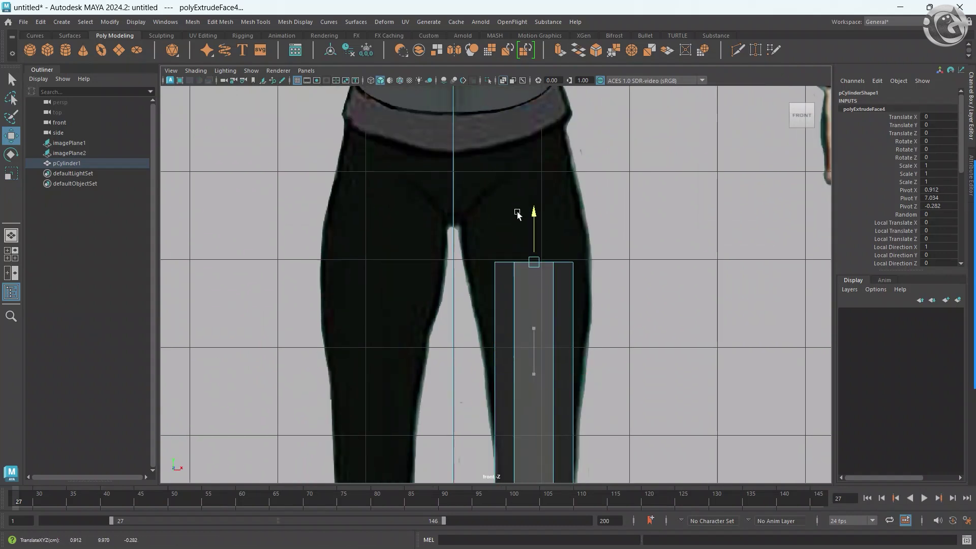
mouse_move(569, 264)
left_mouse_down()
mouse_move(606, 261)
mouse_move(577, 261)
left_mouse_up()
Scale and nudge the thigh ring to fit the side-view outline.
key("space")
key("space")
scroll(590, 361, "up", 3)
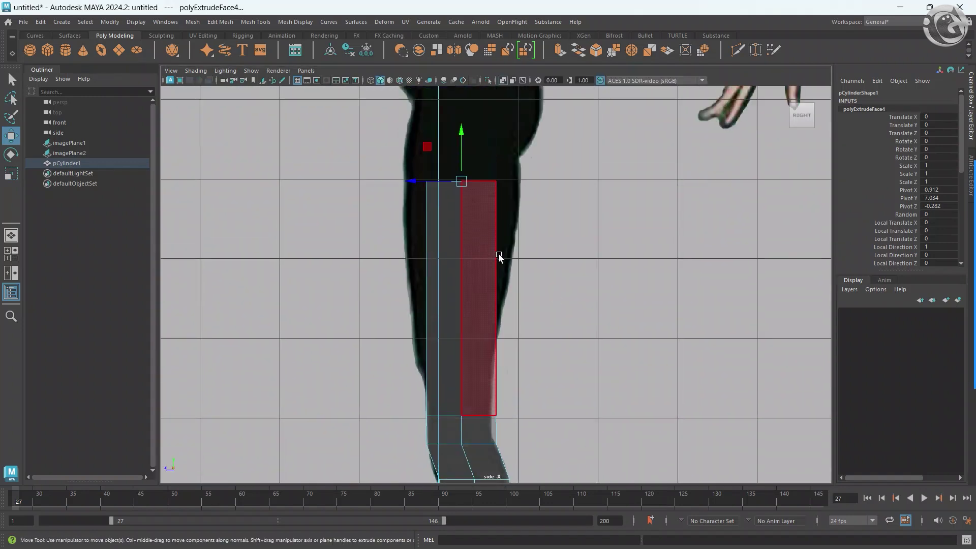
scroll(501, 257, "up", 2)
key("r")
left_click_drag(439, 252, 401, 242)
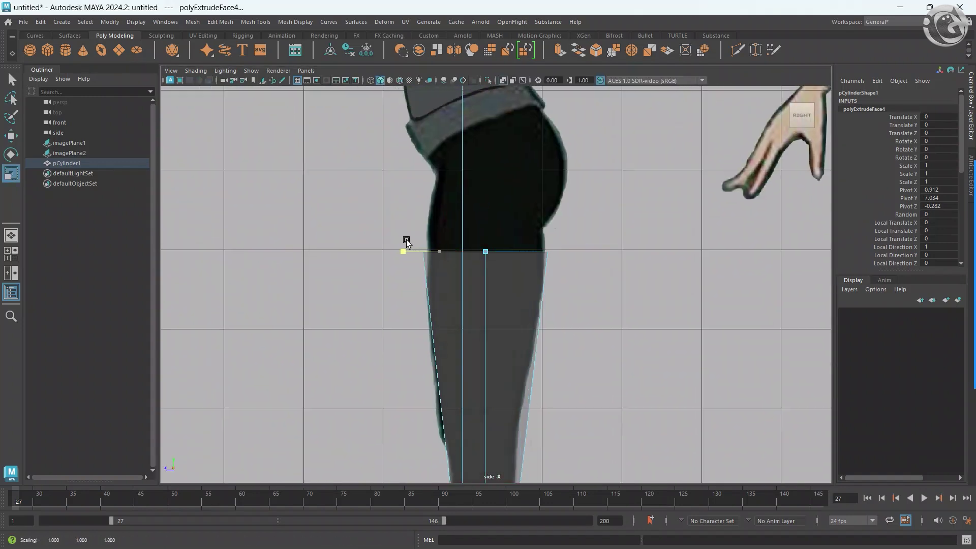
key("w")
left_click_drag(468, 252, 469, 253)
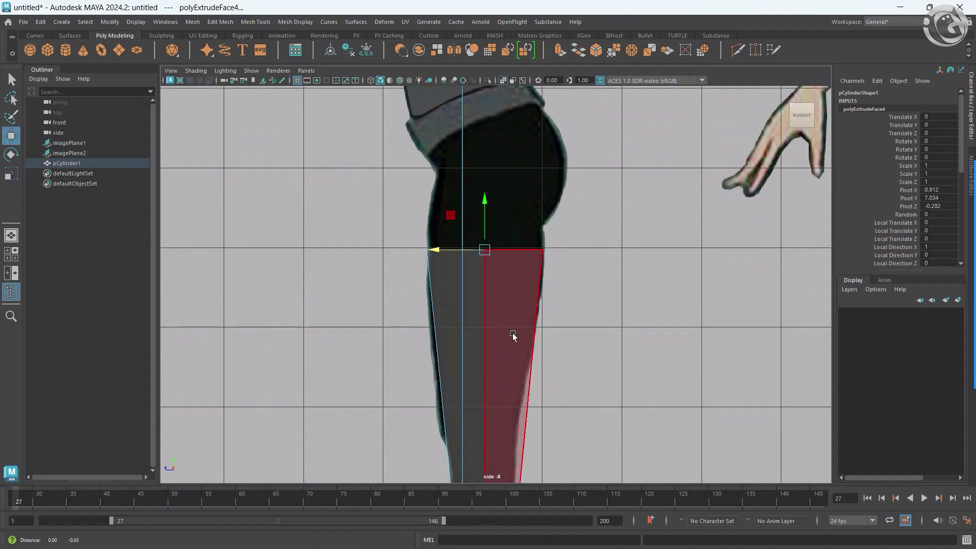
Extrude a final ring up to the crotch and slide it toward the inner thigh.
middle_click_drag(516, 366, 502, 251, "alt")
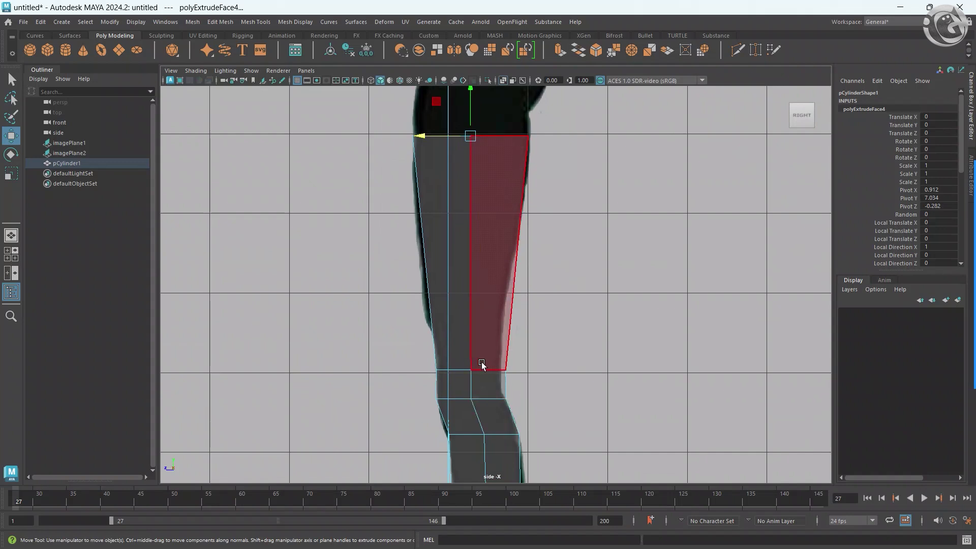
left_click_drag(405, 375, 375, 374)
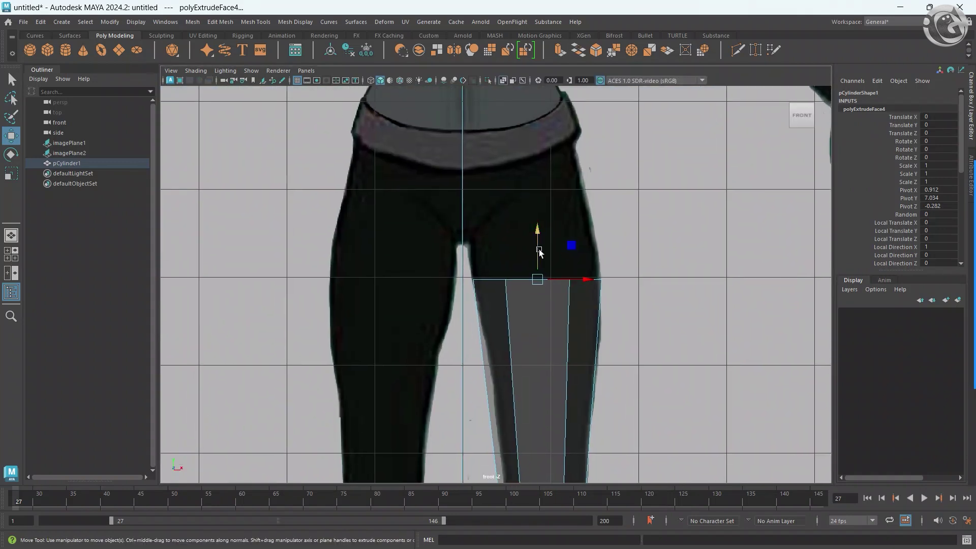
left_click_drag(539, 251, 534, 209, "shift")
mouse_move(568, 237)
left_mouse_down()
mouse_move(534, 212)
mouse_move(561, 237)
left_mouse_up()
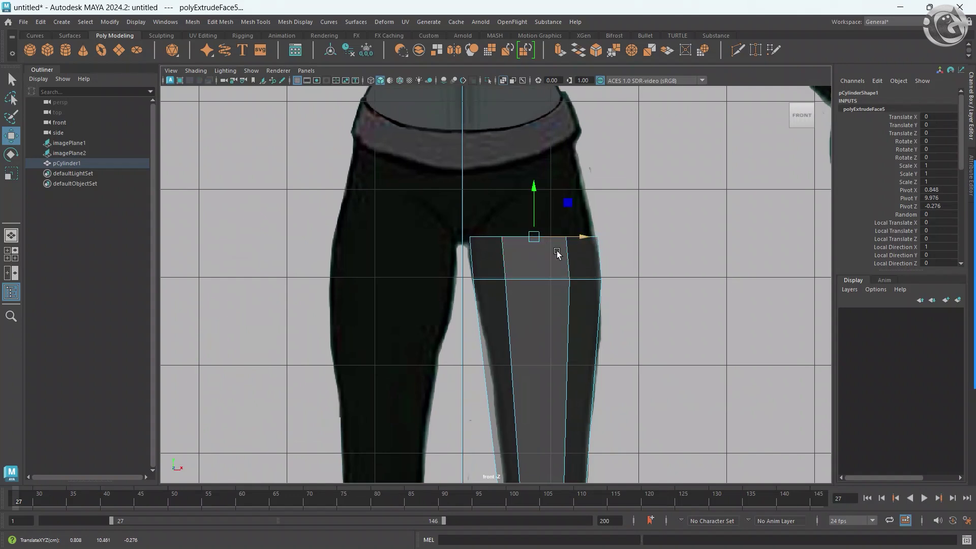
Pivot the top face at the inner thigh edge and tilt it up toward the outer hip.
key("d")
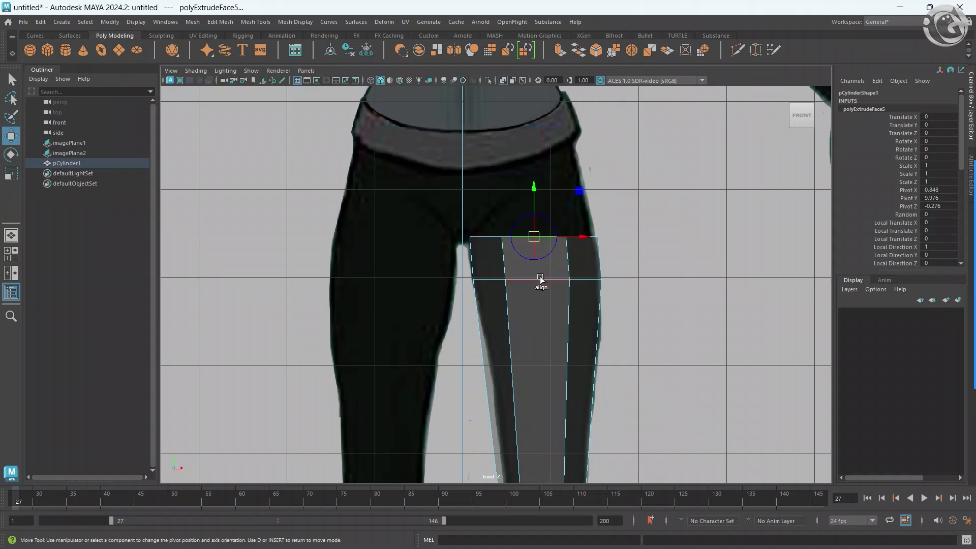
left_click_drag(581, 237, 421, 249)
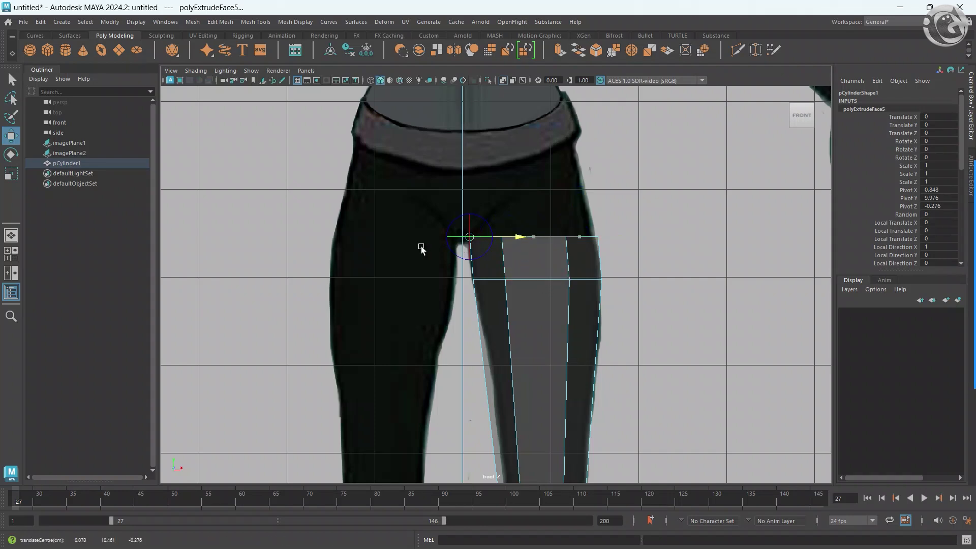
key("e")
left_click_drag(511, 216, 487, 207)
Reset the top face's pivot back to its centre.
key("d")
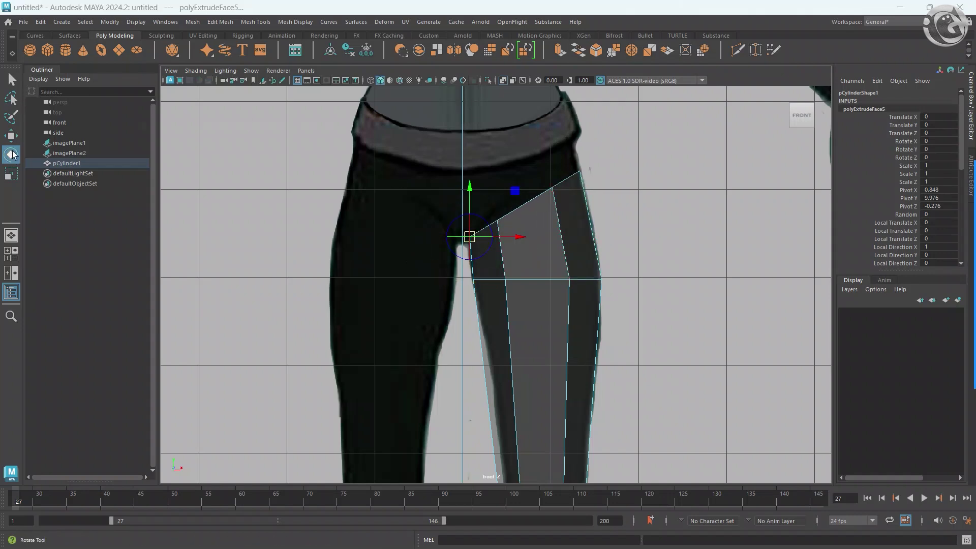
double_click(11, 154)
left_click(265, 168)
left_click(348, 92)
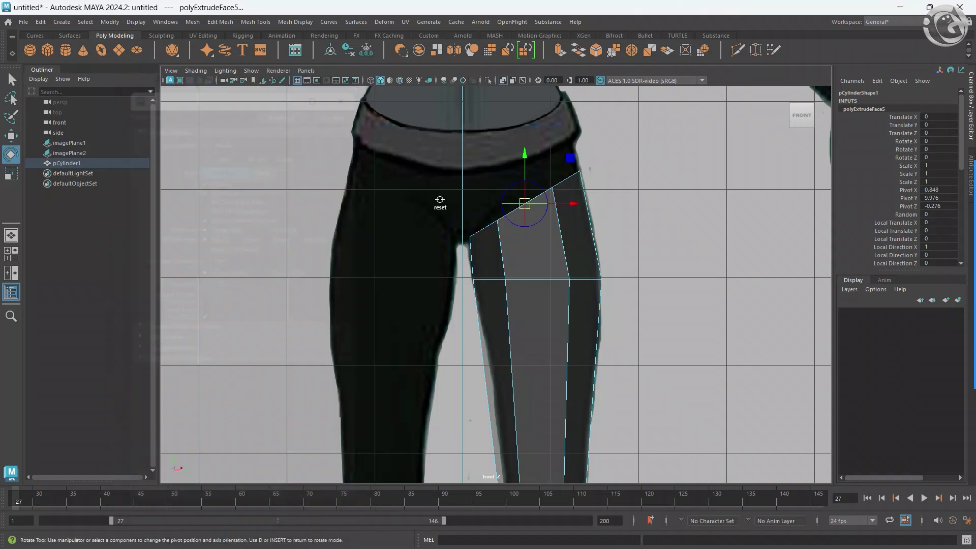
key("w")
left_click(543, 240)
In the side view, shift the top ring vertices to fit the hip outline.
key("space")
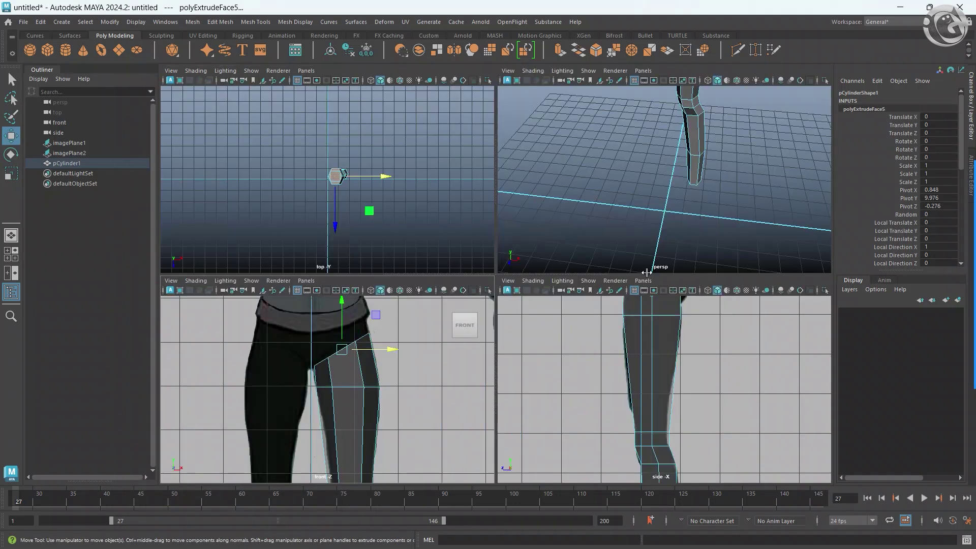
key("space")
scroll(534, 345, "up", 3)
scroll(488, 290, "up", 2)
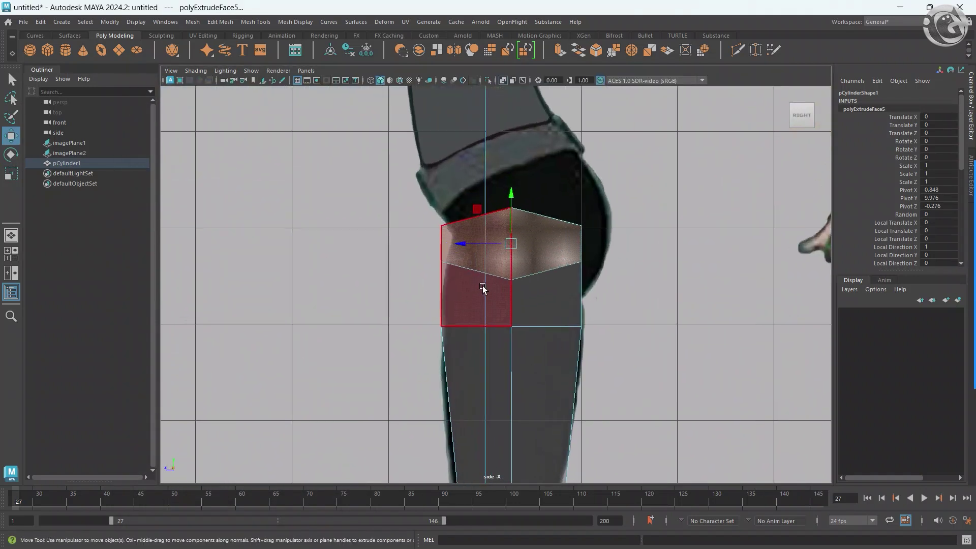
mouse_move(449, 223)
right_mouse_down()
mouse_move(387, 199)
mouse_move(399, 222)
right_mouse_up()
left_click_drag(487, 237, 498, 233)
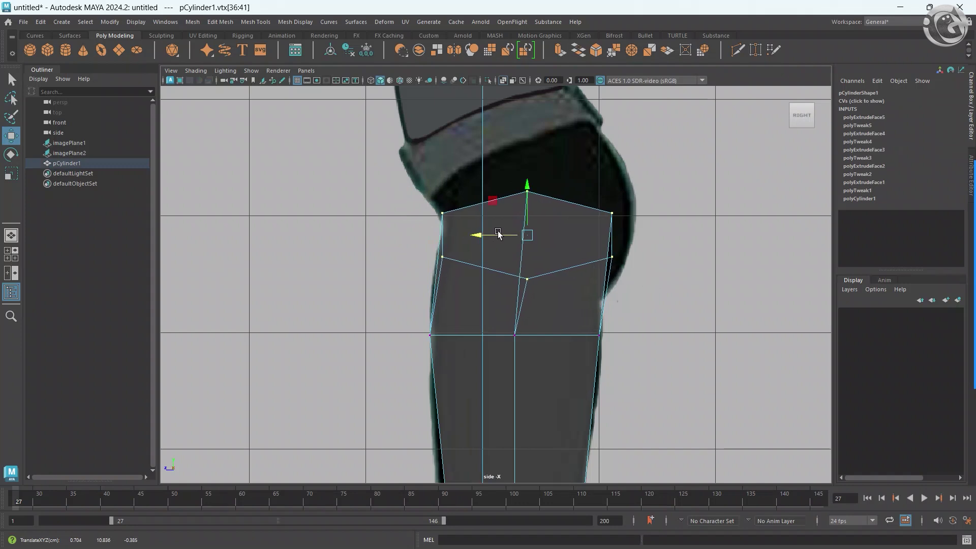
Select the outer hip face and extrude it upward toward the waistband.
key("space")
key("space")
right_click(574, 269)
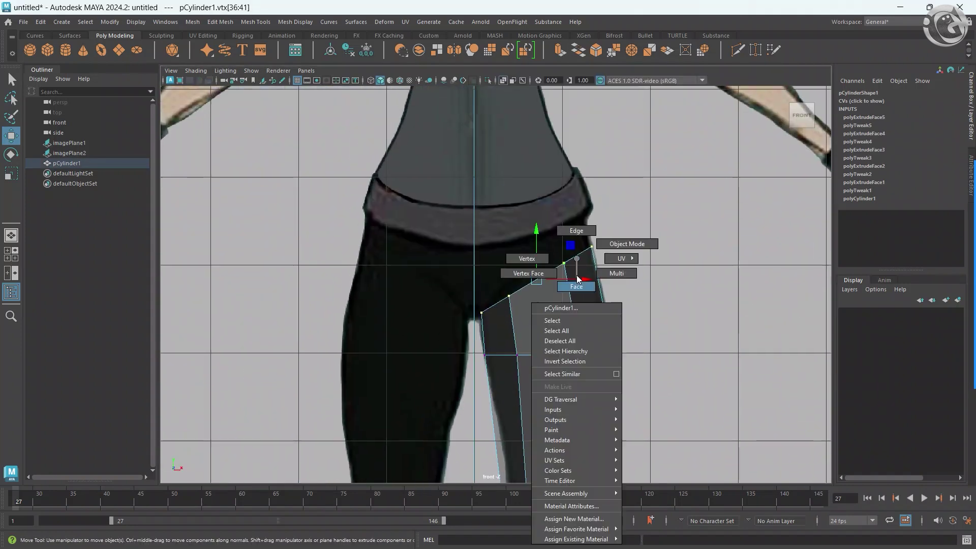
right_click_drag(576, 278, 575, 305)
left_click(560, 285)
key("space")
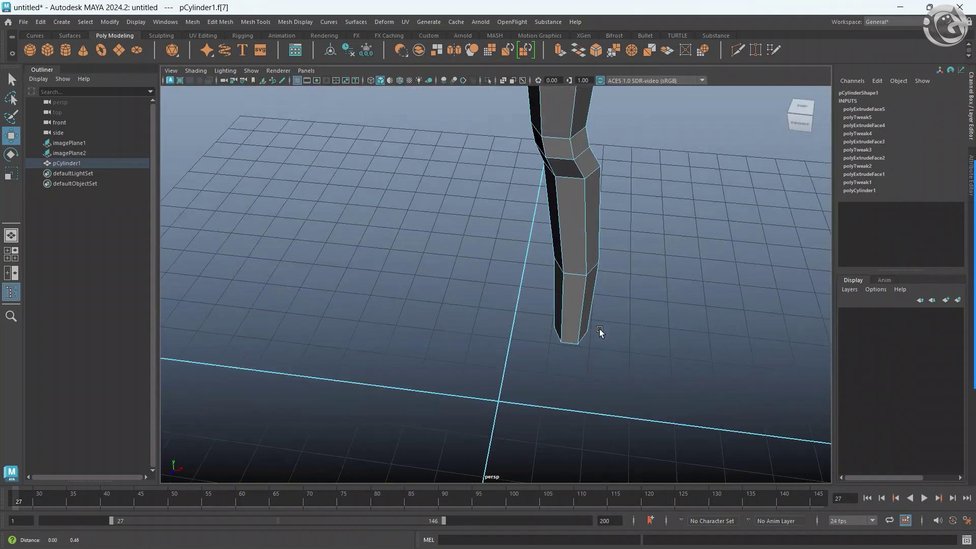
key("f")
key("space")
key("space")
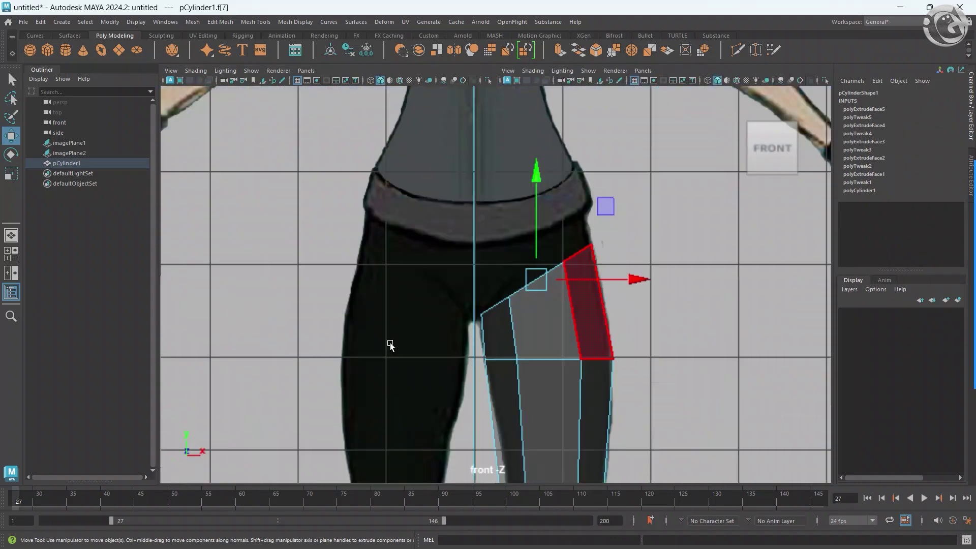
middle_click_drag(476, 340, 480, 383, "alt")
mouse_move(543, 345)
left_mouse_down("shift")
mouse_move(539, 261)
mouse_move(552, 320)
left_mouse_up("shift")
Flatten the extruded face's top edge, lower it to the waistband, and trial an extrusion toward the waist.
key("r")
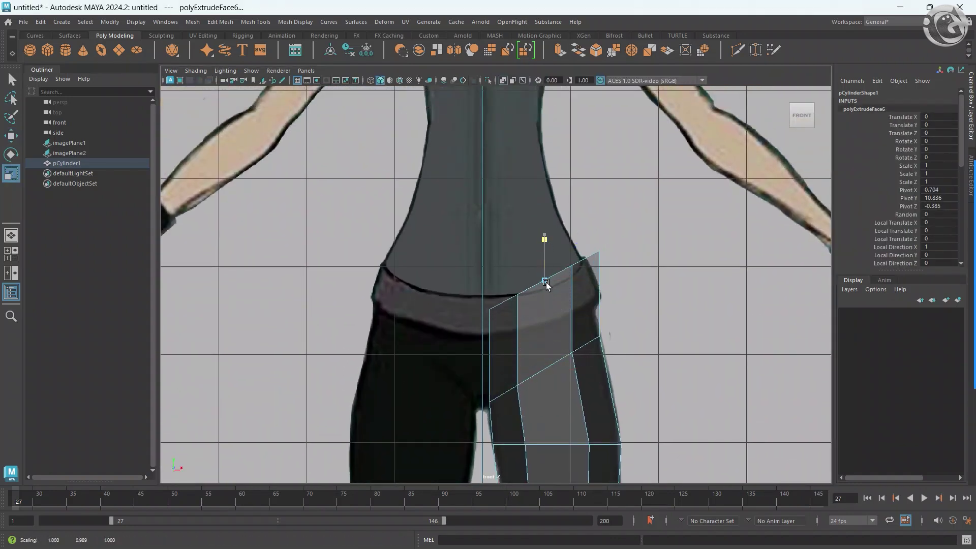
key("w")
left_click_drag(545, 250, 543, 270)
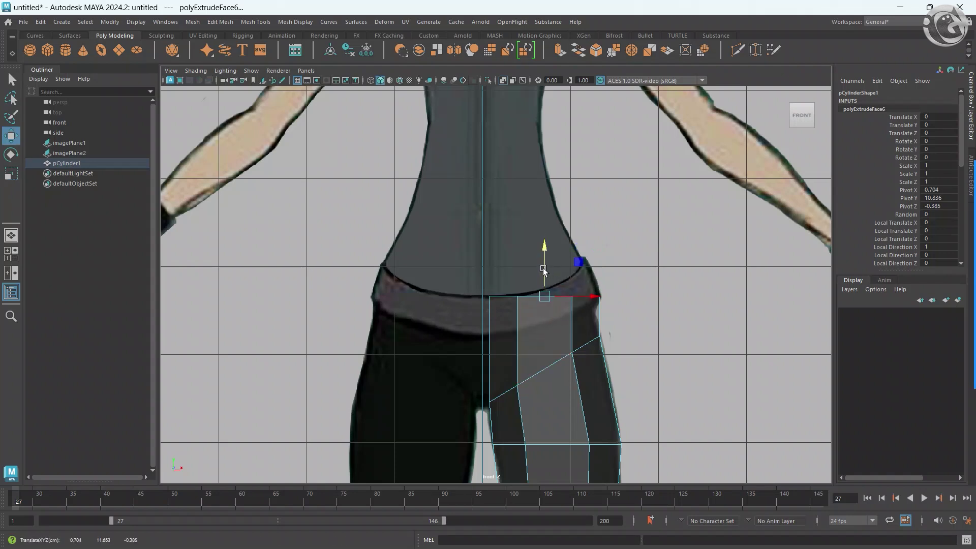
middle_click_drag(543, 269, 545, 350, "alt")
left_click_drag(546, 356, 529, 196, "shift")
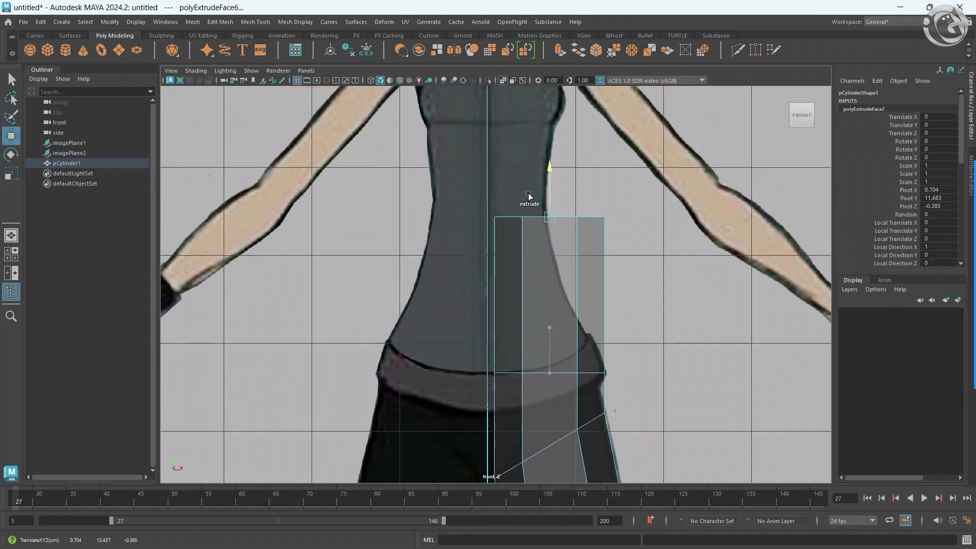
middle_click_drag(542, 307, 553, 247, "alt")
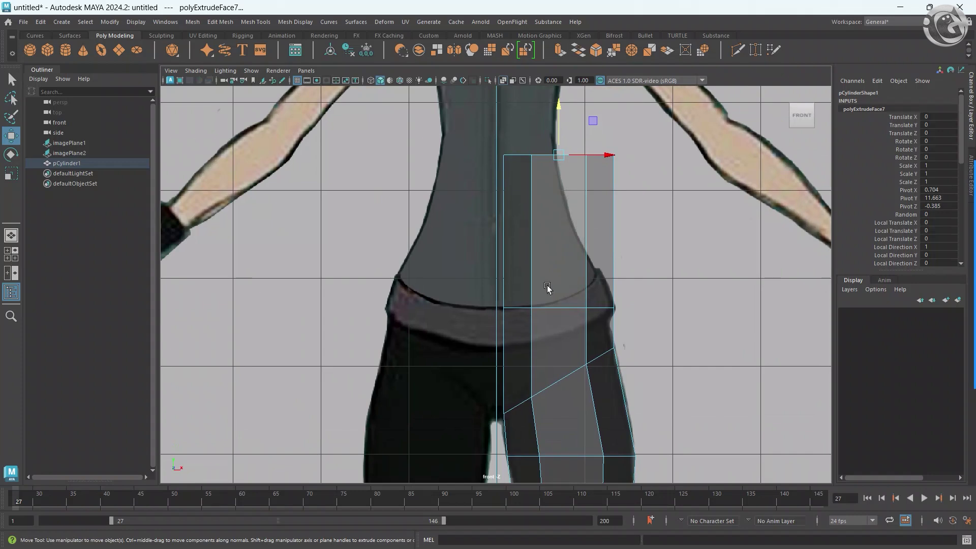
middle_click_drag(547, 288, 541, 229, "alt")
Undo the trial waist extrusion and switch the mesh to face selection.
key("ctrl+z")
key("ctrl+z")
key("ctrl+z")
key("ctrl+z")
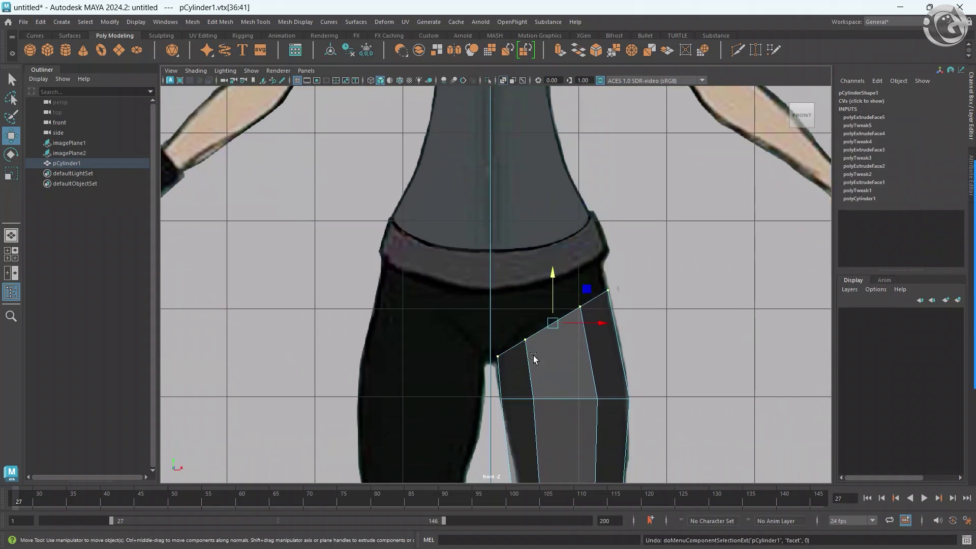
right_click(550, 332)
left_click(553, 325)
right_click_drag(559, 321, 560, 332)
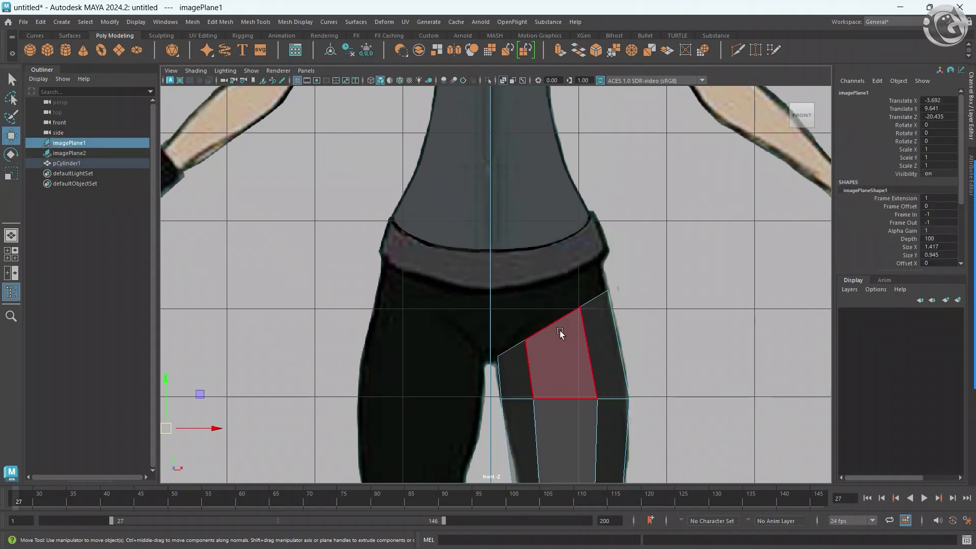
key("space")
key("space")
key("space")
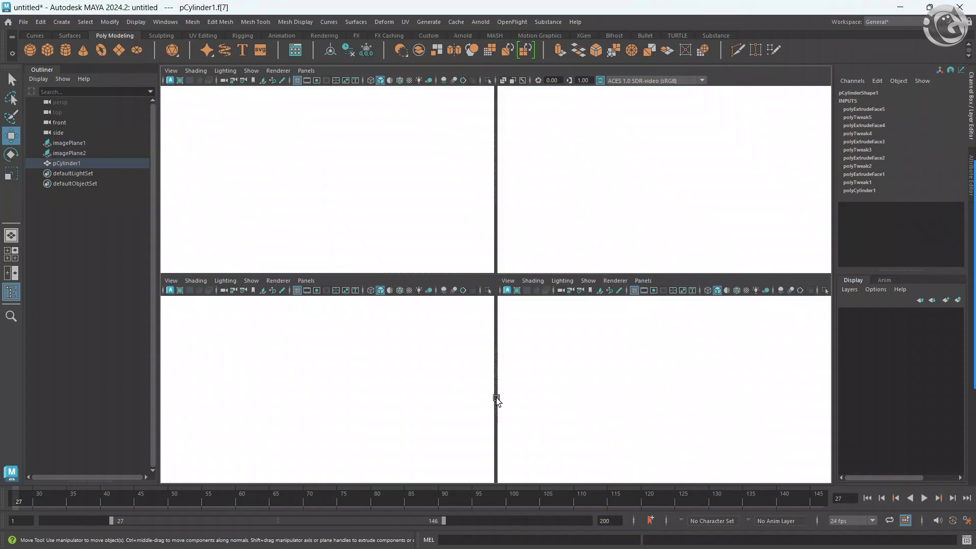
key("space")
Widen and nudge the slanted hip face to fit the reference hip, starting an upward extrusion.
left_click_drag(553, 325, 551, 327)
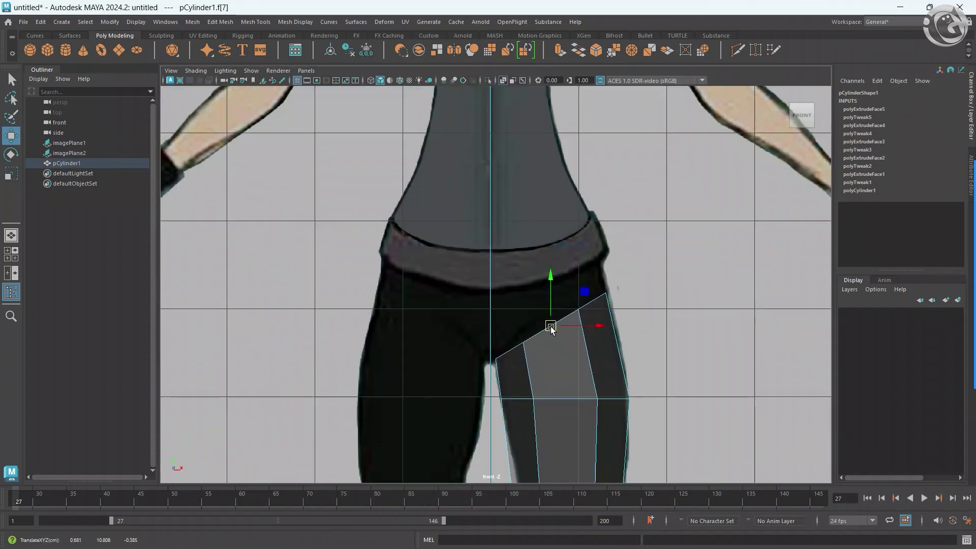
key("r")
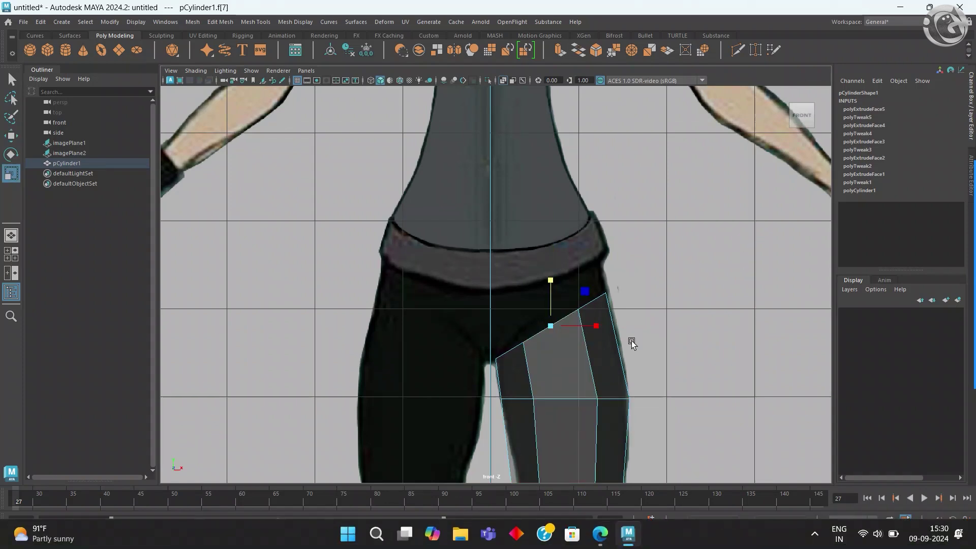
left_click_drag(596, 326, 591, 326)
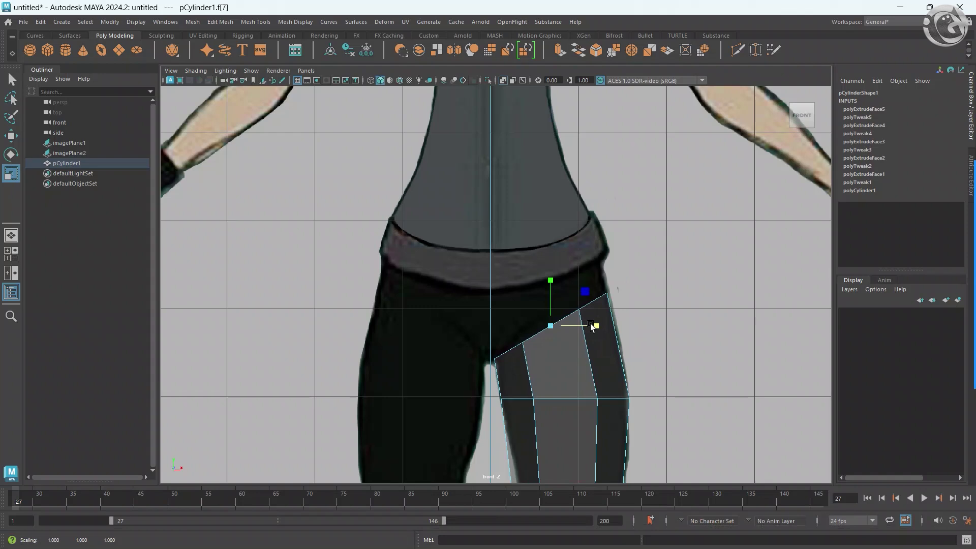
key("w")
left_click_drag(547, 328, 549, 330)
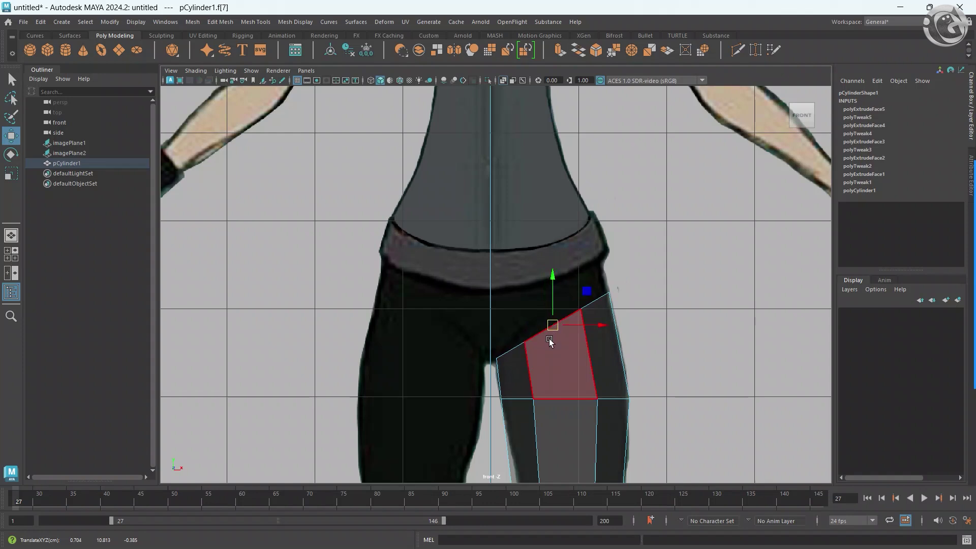
left_click_drag(553, 316, 554, 307, "shift")
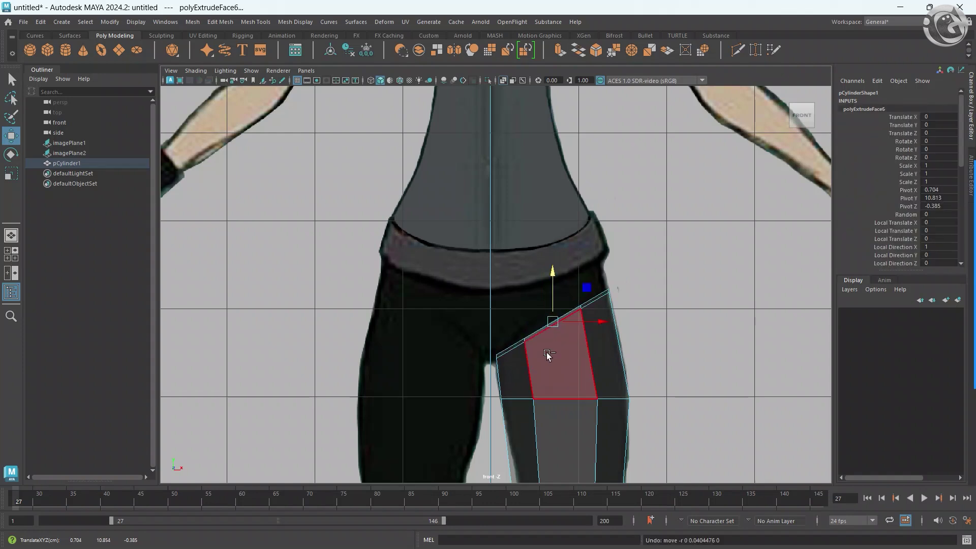
Re-extrude the hip face up to the waistband, trying then undoing a flattened top.
key("ctrl+z")
mouse_move(553, 303)
left_mouse_down("shift")
mouse_move(537, 210)
mouse_move(551, 273)
left_mouse_up("shift")
key("r")
key("w")
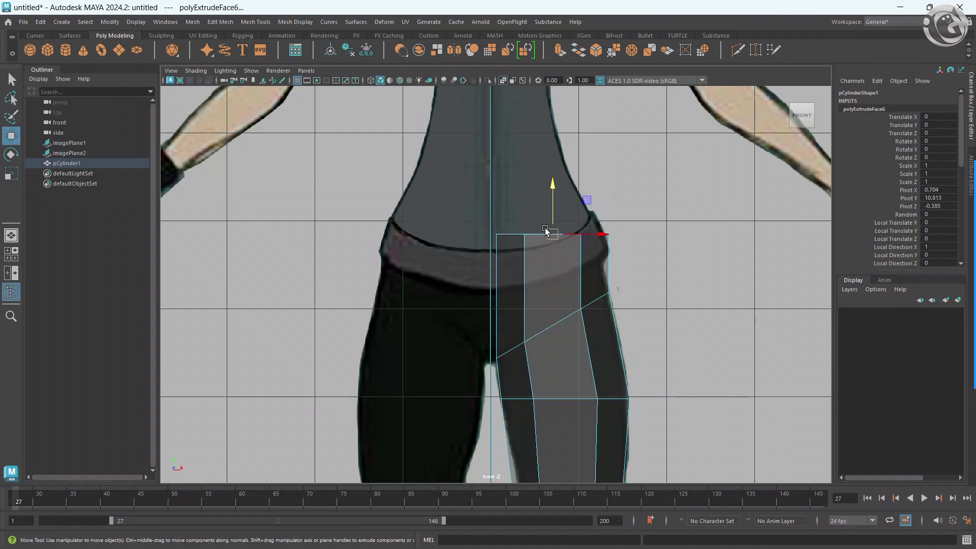
left_click_drag(549, 208, 550, 224)
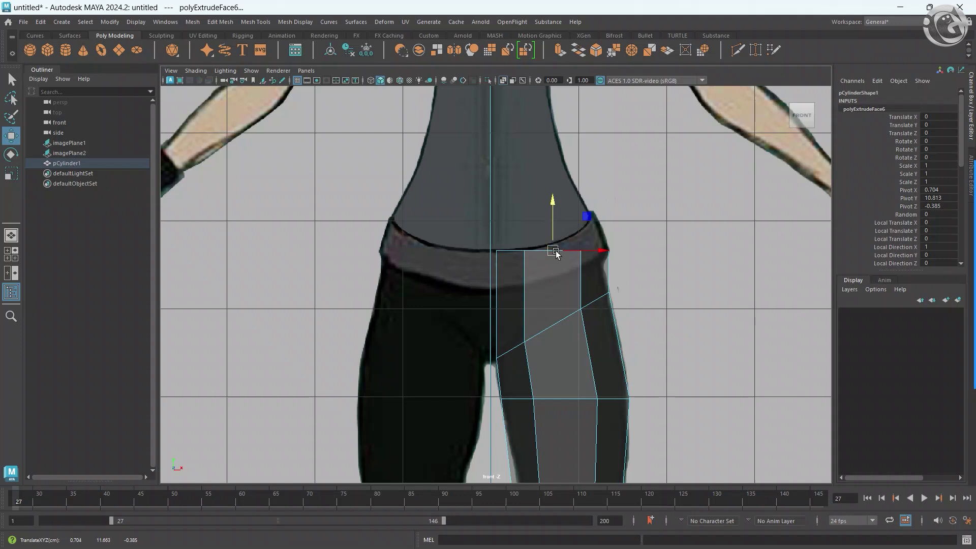
key("ctrl+z")
key("ctrl+z")
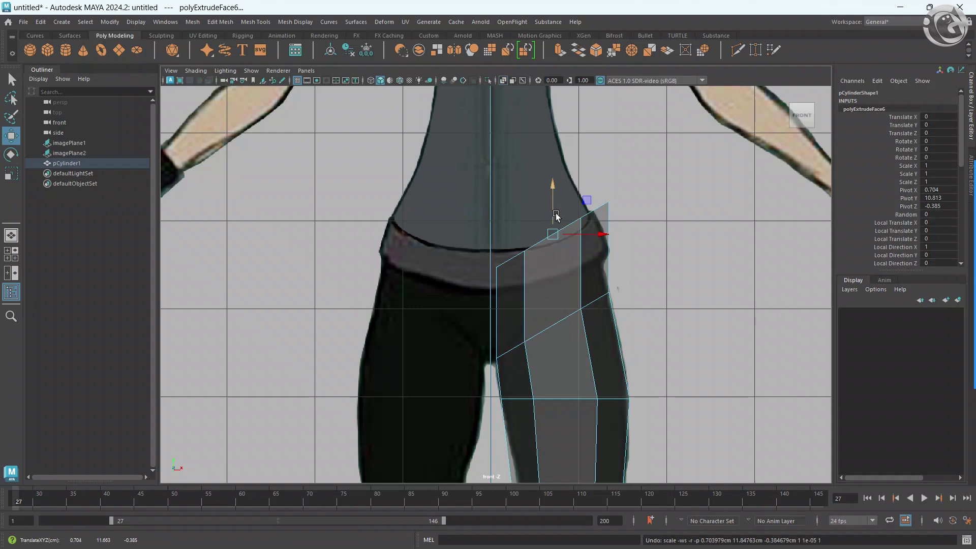
Extrude the top face up through the waist and further up the torso.
middle_click_drag(554, 214, 561, 297, "alt")
key("ctrl+e")
mouse_move(559, 289)
left_mouse_down()
mouse_move(548, 178)
mouse_move(560, 248)
left_mouse_up()
middle_click_drag(565, 243, 581, 336, "alt")
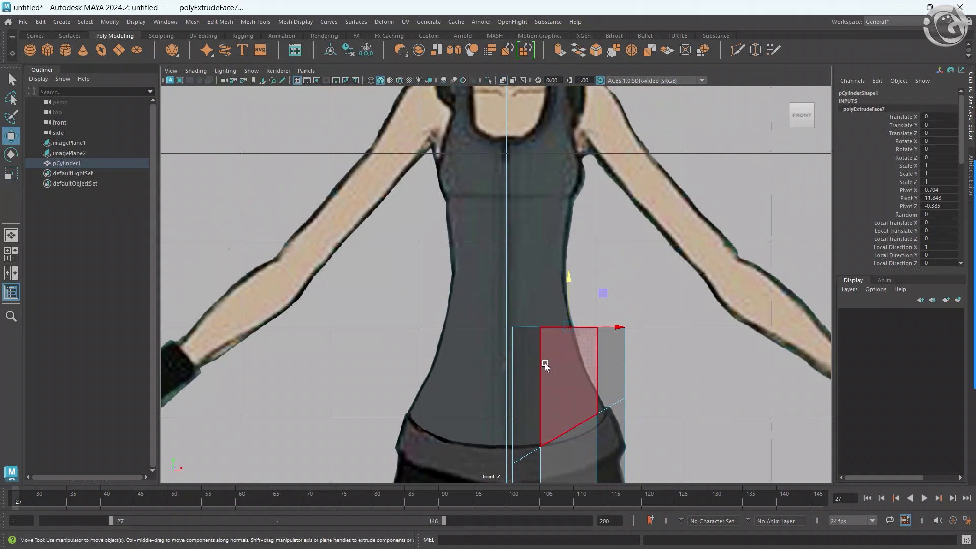
middle_click_drag(535, 346, 571, 371, "alt")
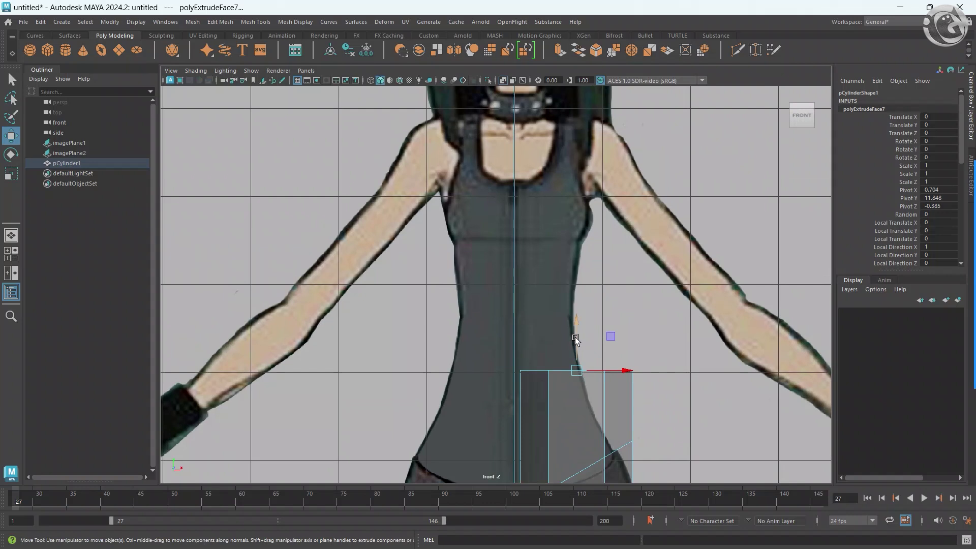
middle_click_drag(574, 328, 560, 374, "alt")
left_click_drag(561, 351, 560, 285, "shift")
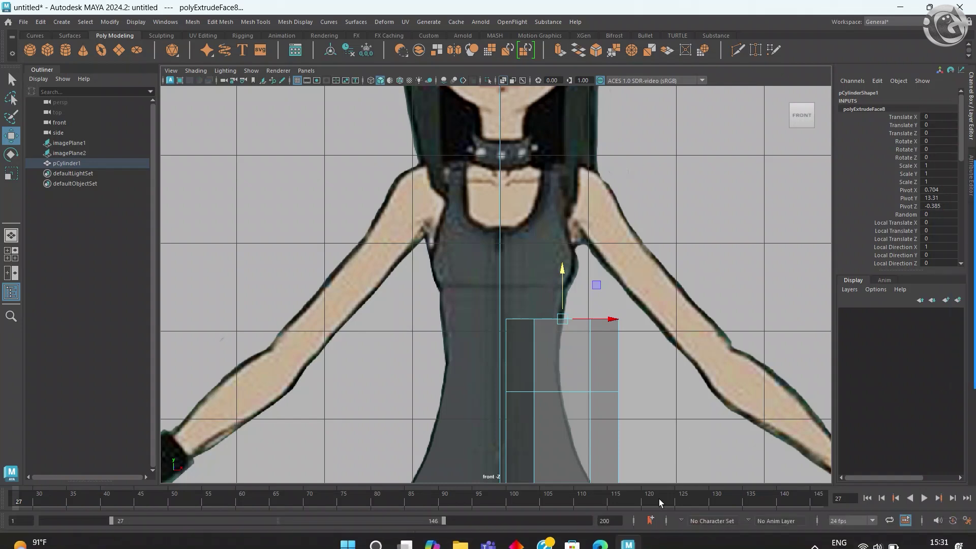
left_click_drag(561, 286, 558, 186)
Extrude a section up to chest height, discarding the extra extrusion above it.
key("ctrl+e")
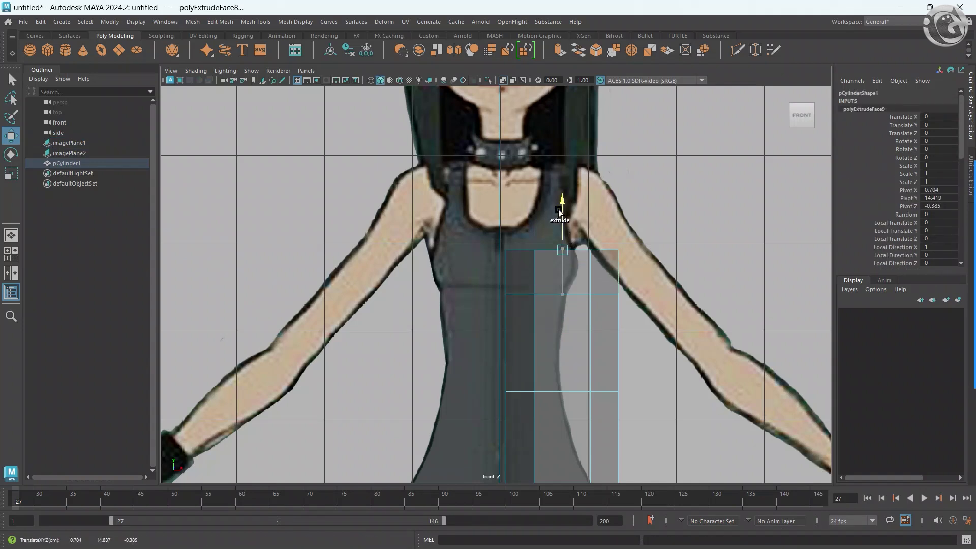
middle_click_drag(570, 253, 577, 283, "alt")
key("ctrl+e")
left_click_drag(567, 219, 565, 192)
key("ctrl+z")
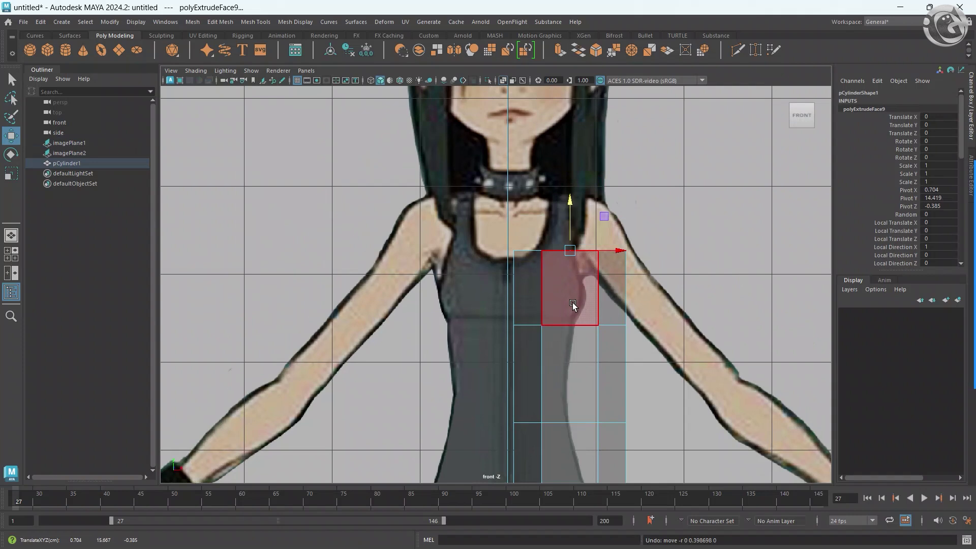
middle_click_drag(572, 303, 554, 208, "alt")
In vertex mode, pull the waist vertices inward to the reference girl's waistline.
right_click(535, 260)
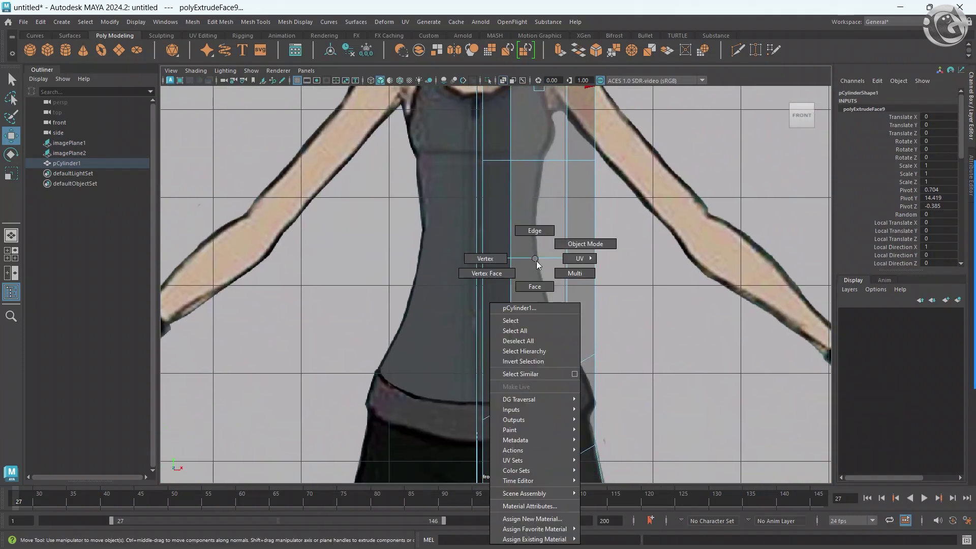
left_click(496, 255)
mouse_move(558, 340)
left_mouse_down()
mouse_move(602, 379)
mouse_move(562, 359)
left_mouse_up()
mouse_move(522, 241)
left_mouse_down()
mouse_move(605, 275)
mouse_move(519, 270)
mouse_move(523, 264)
left_mouse_up()
key("ctrl+z")
left_click(511, 257)
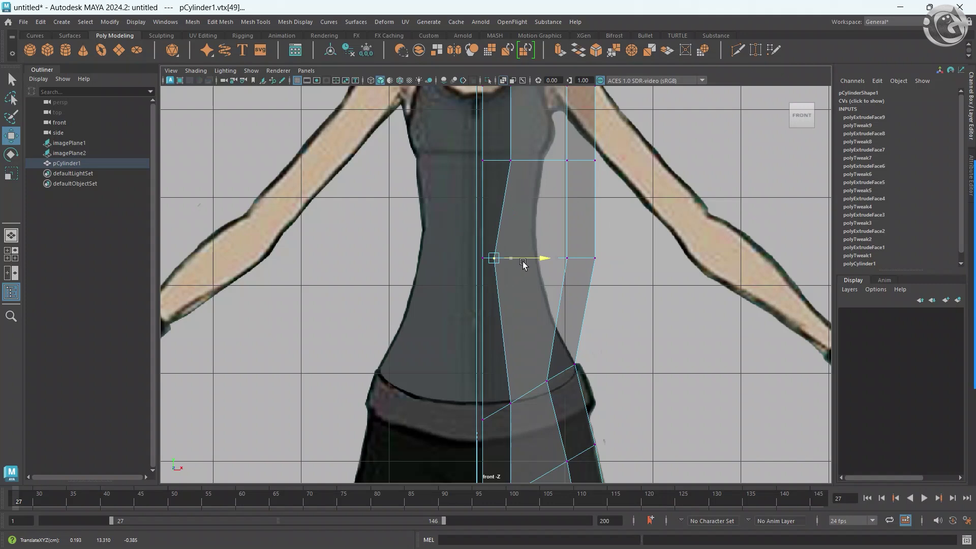
left_click(565, 249)
key("ctrl+z")
left_click(565, 258)
left_click_drag(603, 260, 551, 266)
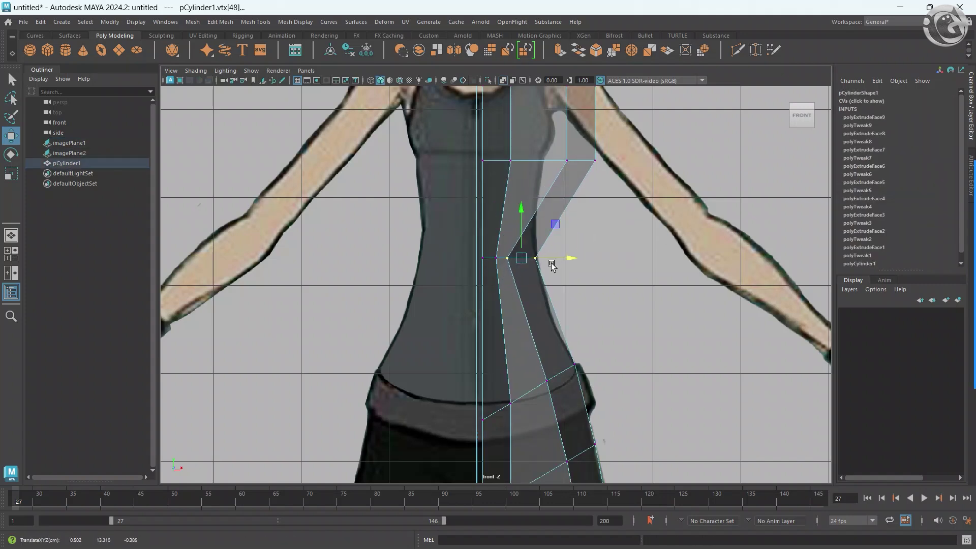
Pull the chest-row vertices and a top-row vertex inward.
middle_click_drag(552, 265, 563, 354, "alt")
left_click(541, 250)
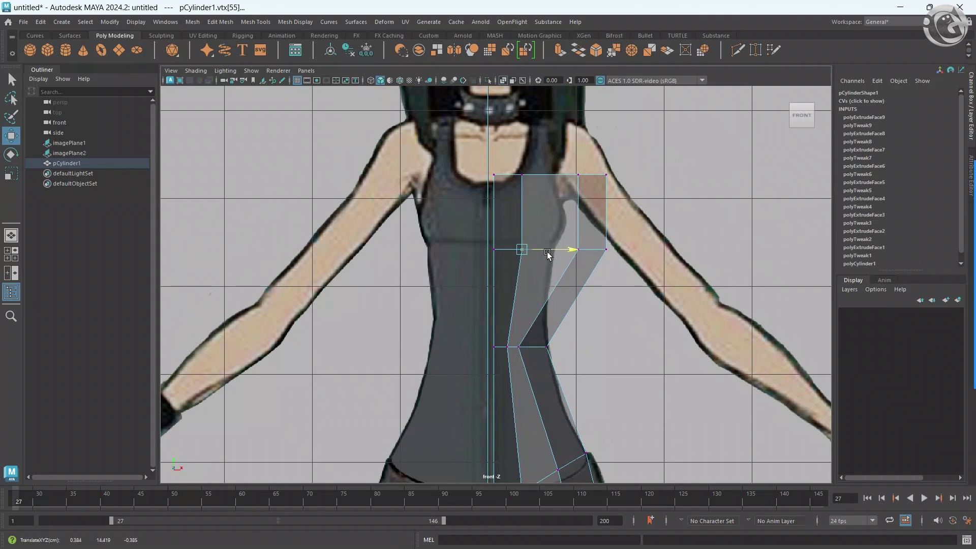
left_click_drag(533, 251, 522, 250)
left_click(578, 249)
left_click_drag(609, 250, 571, 250)
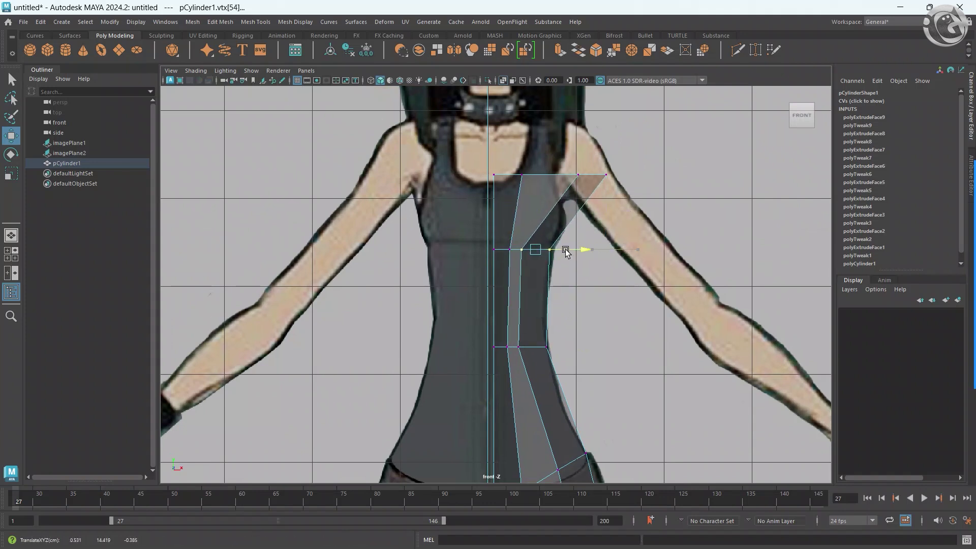
middle_click_drag(571, 250, 577, 348, "alt")
left_click_drag(558, 274, 553, 276)
Pull both outer shoulder vertices inward so the top row sits level at the armpit.
left_click(625, 277)
left_click(593, 277, "shift")
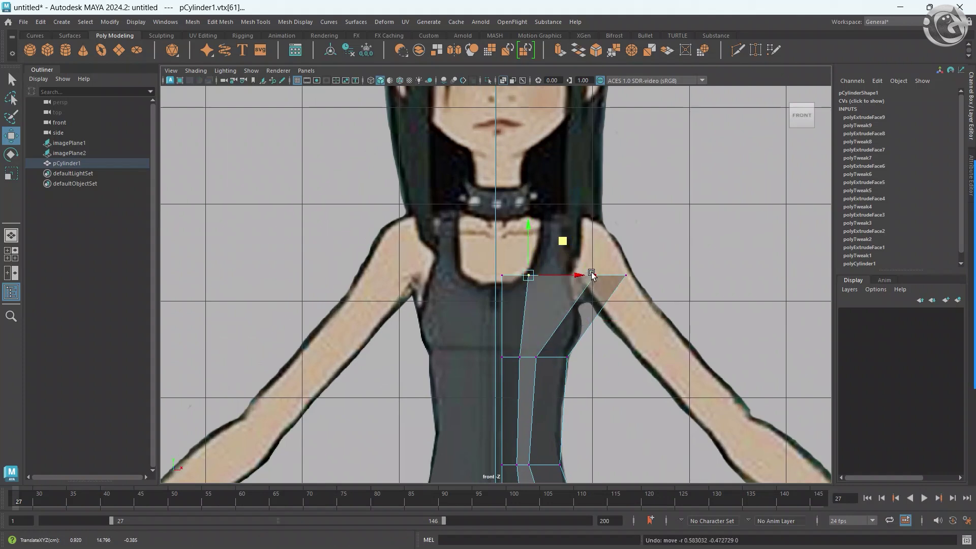
mouse_move(633, 277)
left_mouse_down()
mouse_move(572, 290)
mouse_move(589, 286)
mouse_move(590, 271)
left_mouse_up()
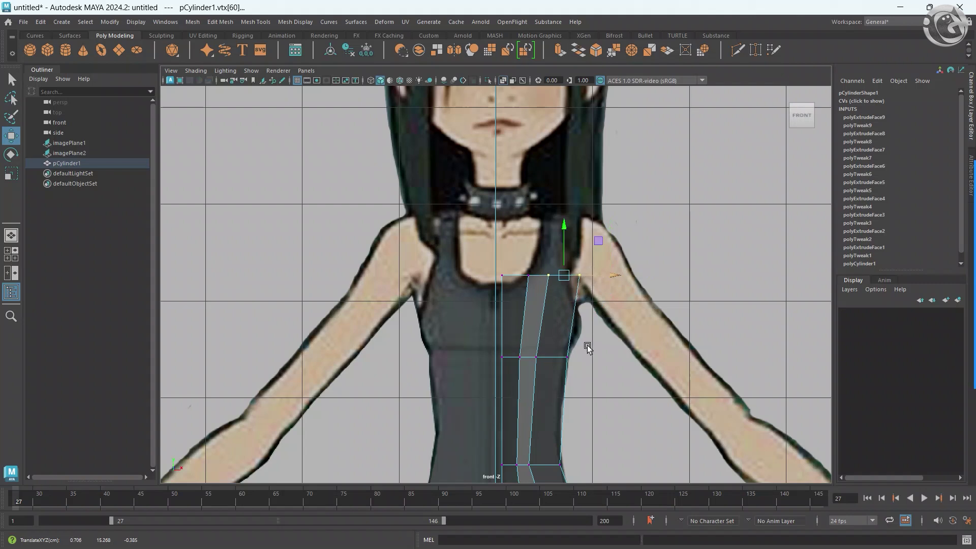
middle_click_drag(587, 347, 584, 242, "alt")
mouse_move(584, 355)
middle_mouse_down("alt")
mouse_move(579, 283)
mouse_move(615, 354)
mouse_move(610, 386)
mouse_move(553, 312)
middle_mouse_up("alt")
right_click(554, 312)
Extrude the top face toward the neck, shift it toward the centre, and tilt it up rightward.
right_click(534, 294)
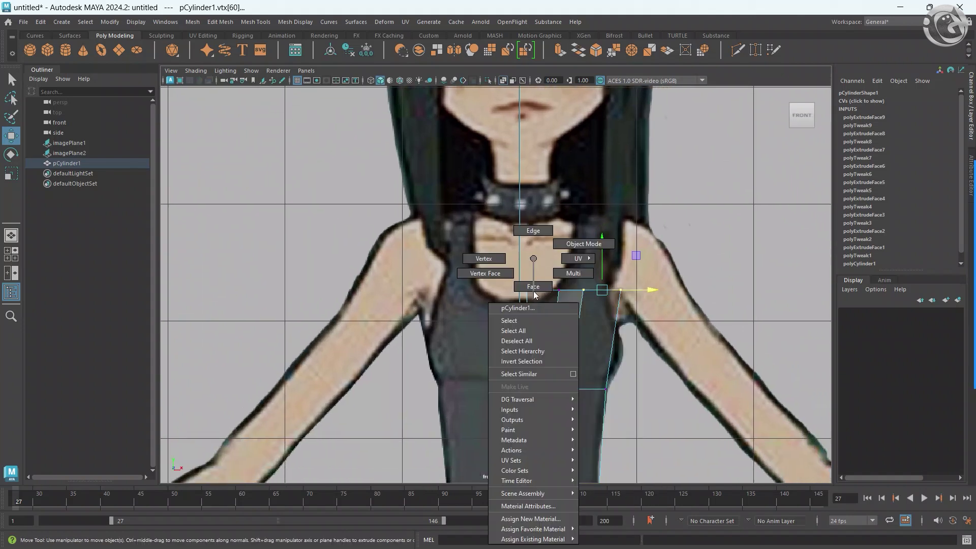
left_click(583, 290)
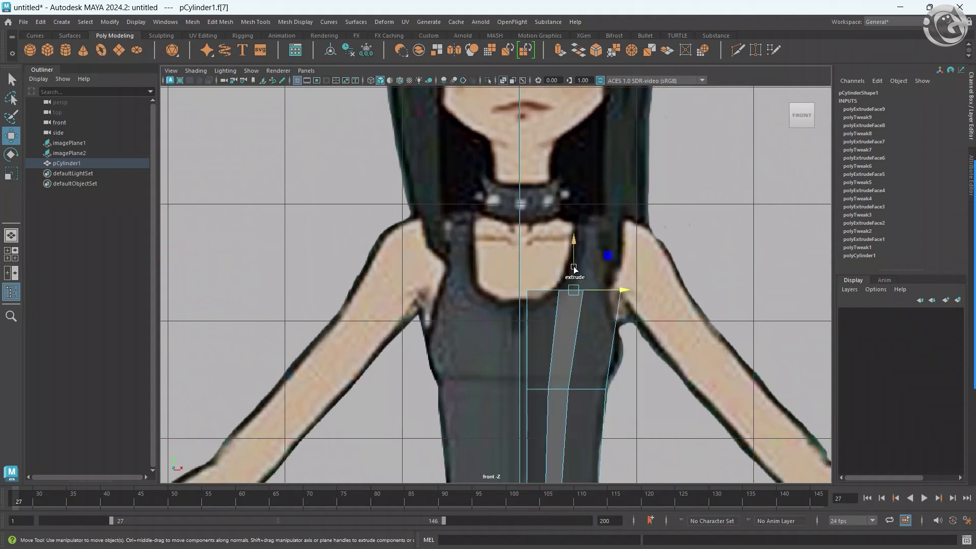
left_click_drag(574, 268, 570, 218, "shift")
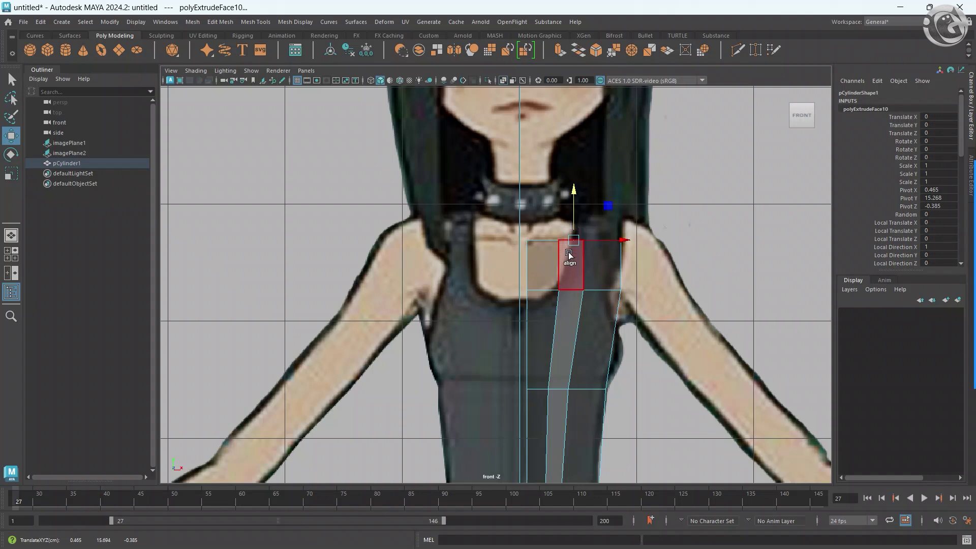
left_click_drag(572, 246, 502, 270)
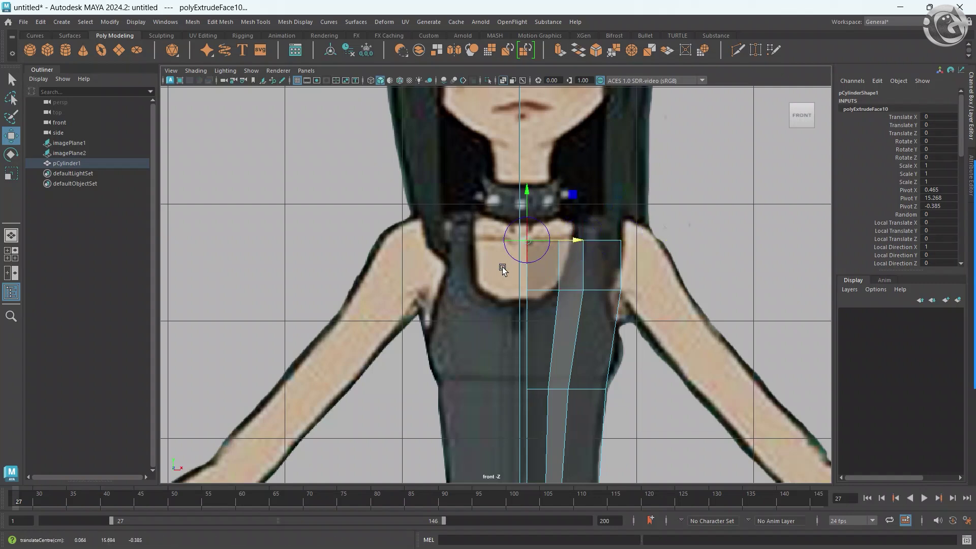
key("e")
left_click_drag(575, 237, 564, 225)
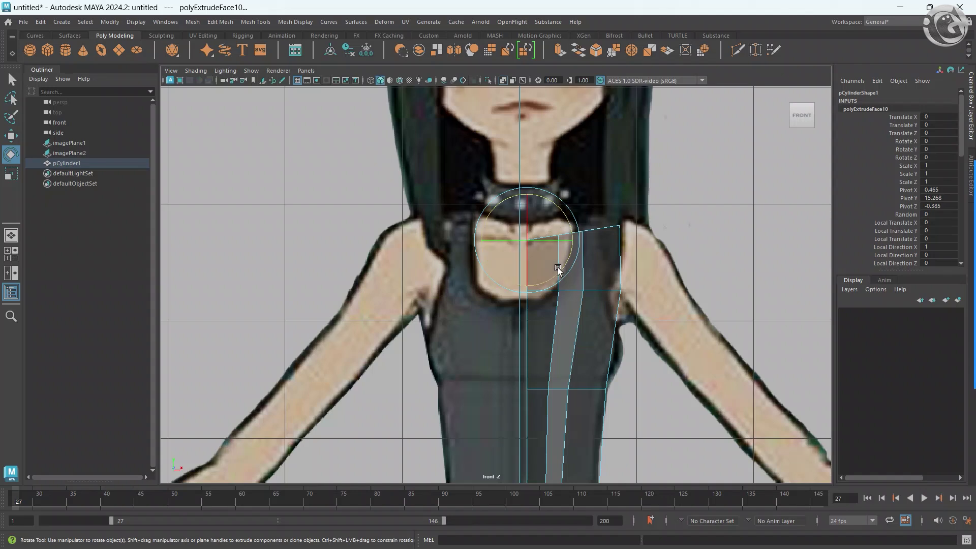
Open and close the Move tool settings, then zoom to frame the head and torso.
double_click(11, 135)
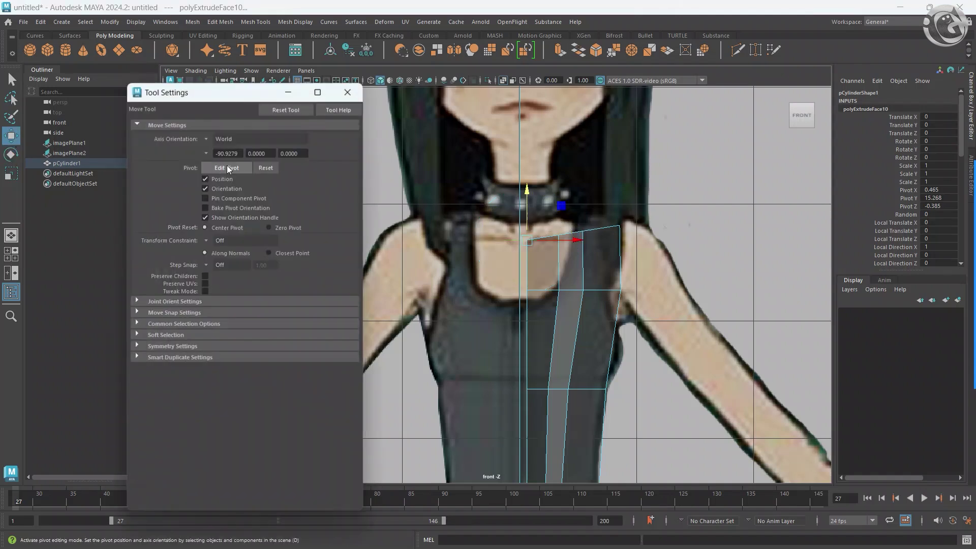
left_click(347, 92)
scroll(557, 242, "down", 3)
scroll(549, 295, "down", 3)
mouse_move(541, 349)
middle_mouse_down("alt")
mouse_move(539, 214)
mouse_move(534, 335)
middle_mouse_up("alt")
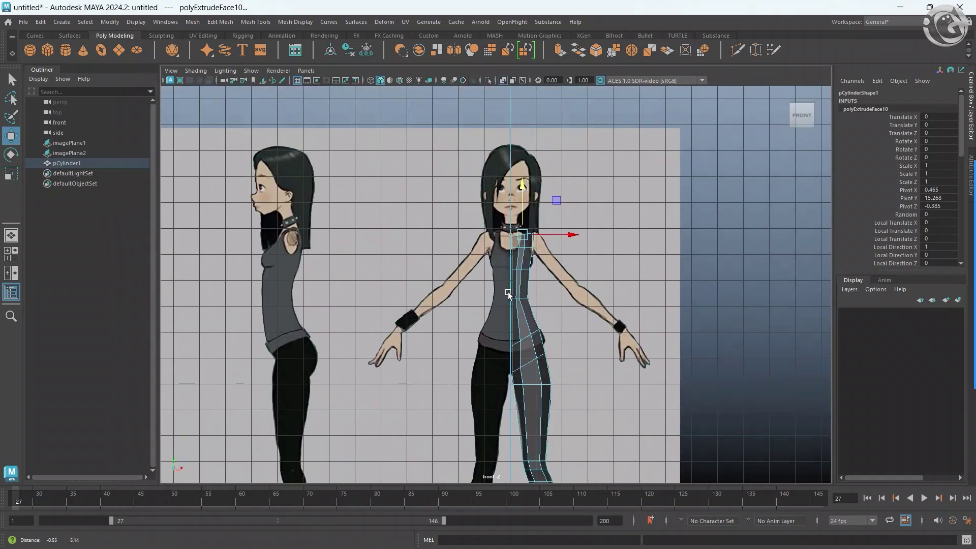
scroll(534, 325, "up", 2)
scroll(532, 315, "up", 2)
scroll(532, 315, "up", 2)
scroll(532, 315, "up", 2)
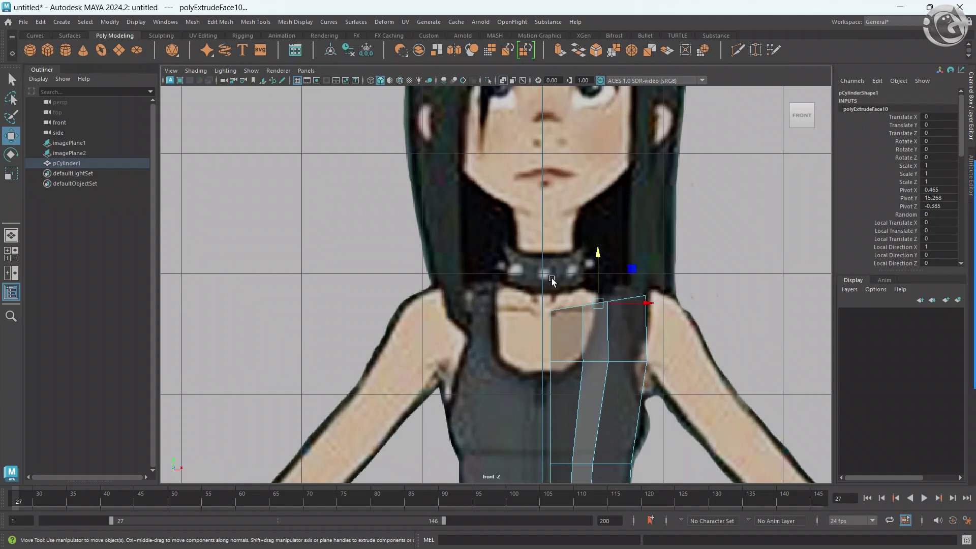
scroll(532, 315, "up", 2)
scroll(559, 312, "up", 2)
scroll(575, 313, "down", 2)
scroll(576, 325, "down", 3)
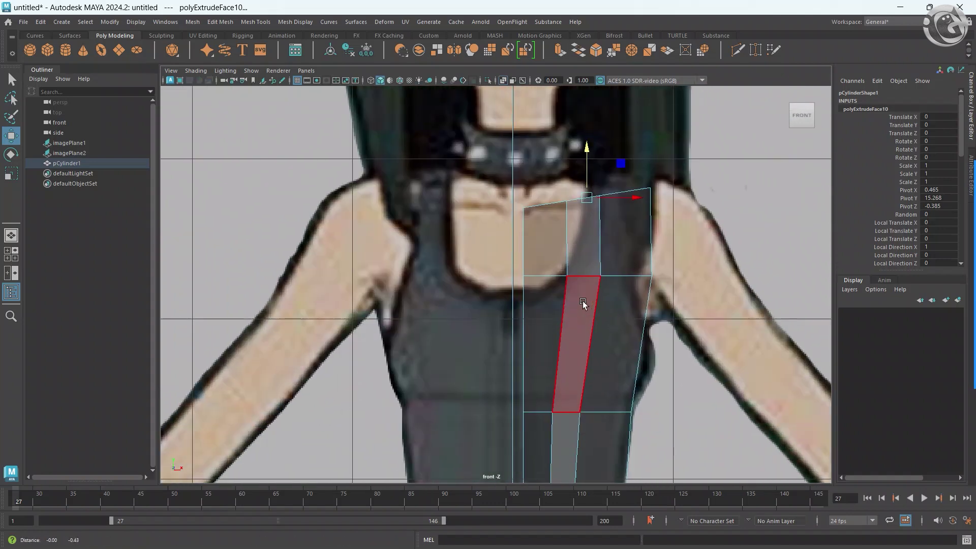
Orbit the perspective view in the four-view layout to check the mesh against the reference.
key("space")
key("space")
mouse_move(580, 307)
left_mouse_down("alt")
mouse_move(671, 265)
mouse_move(584, 254)
mouse_move(523, 300)
mouse_move(442, 340)
mouse_move(459, 382)
left_mouse_up("alt")
scroll(442, 339, "up", 2)
mouse_move(494, 354)
left_mouse_down("alt")
mouse_move(477, 366)
mouse_move(411, 270)
mouse_move(545, 323)
left_mouse_up("alt")
key("space")
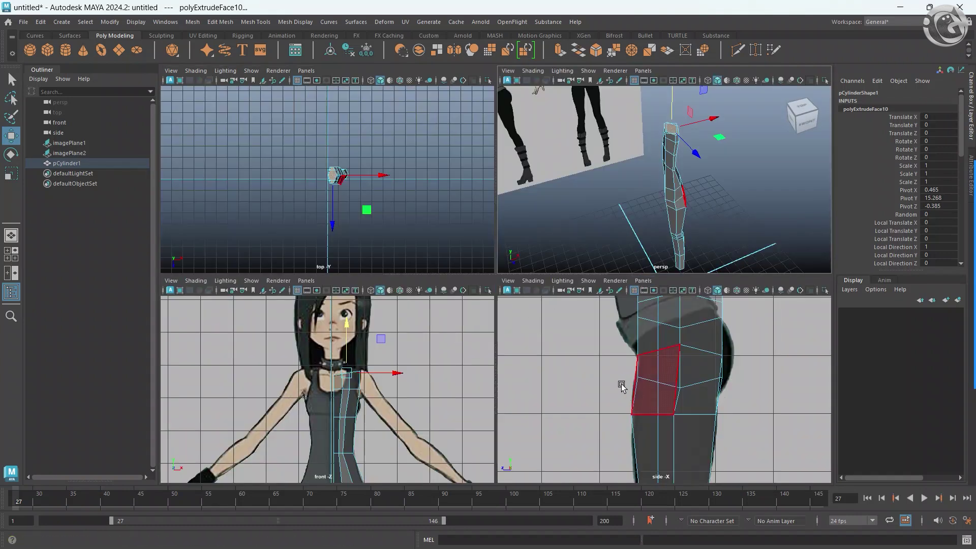
key("space")
Undo the earlier chest extrusions and the preceding vertex tweak.
left_click_drag(621, 386, 413, 356)
scroll(480, 359, "down", 2)
scroll(483, 297, "down", 1)
key("ctrl+z")
key("ctrl+z")
key("ctrl+z")
key("ctrl+z")
key("ctrl+z")
key("ctrl+z")
key("ctrl+z")
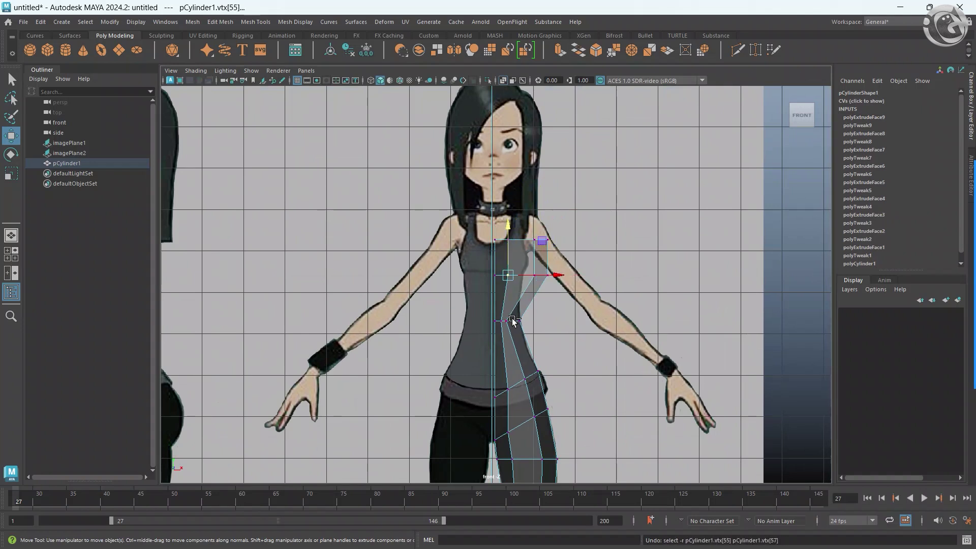
key("ctrl+z")
key("ctrl+z")
key("ctrl+z")
key("ctrl+z")
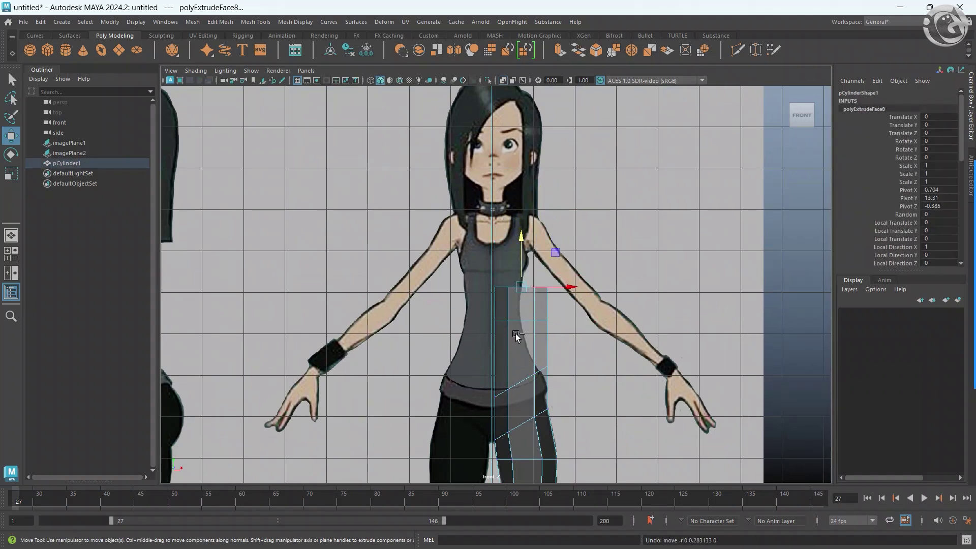
key("ctrl+z")
key("ctrl+z")
key("ctrl+z")
Reframe the views on the hips and extrude the top face up to the waist.
key("space")
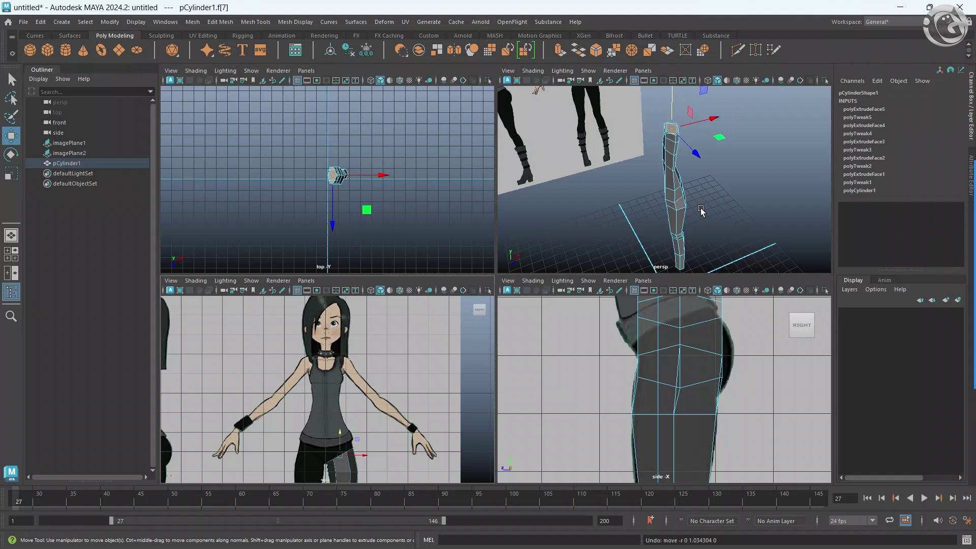
key("space")
left_click_drag(601, 309, 591, 289, "alt")
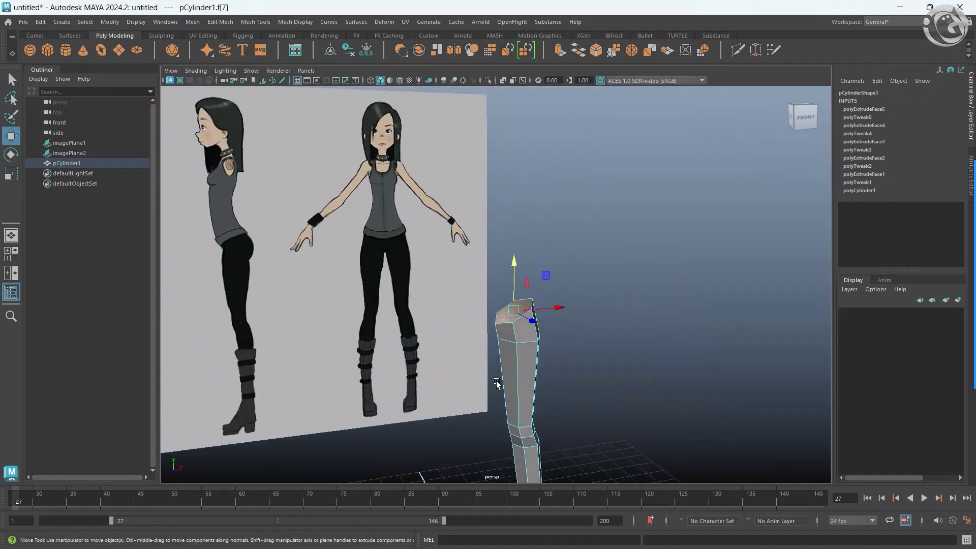
key("space")
middle_click_drag(401, 429, 372, 376, "alt")
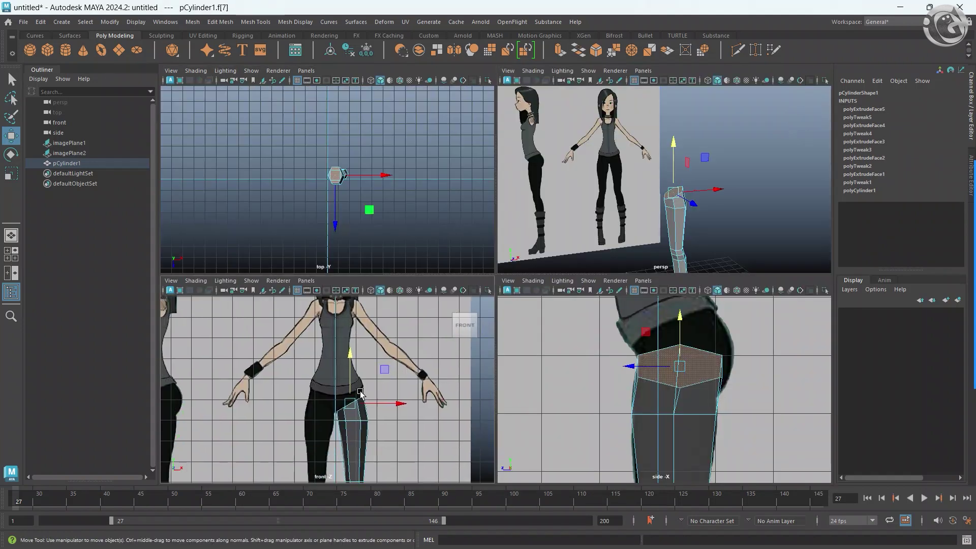
key("space")
mouse_move(542, 279)
left_mouse_down("shift")
mouse_move(545, 226)
mouse_move(549, 241)
mouse_move(554, 230)
left_mouse_up("shift")
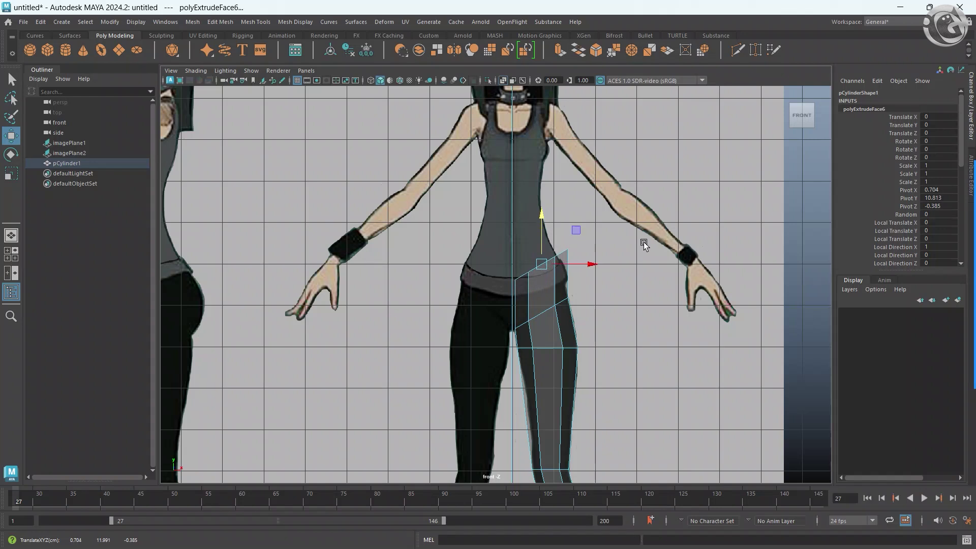
Extrude another section up toward the chest and scale its top face flat.
key("space")
mouse_move(655, 218)
left_mouse_down("alt")
mouse_move(670, 209)
mouse_move(667, 240)
mouse_move(651, 224)
mouse_move(646, 234)
left_mouse_up("alt")
scroll(357, 355, "up", 2)
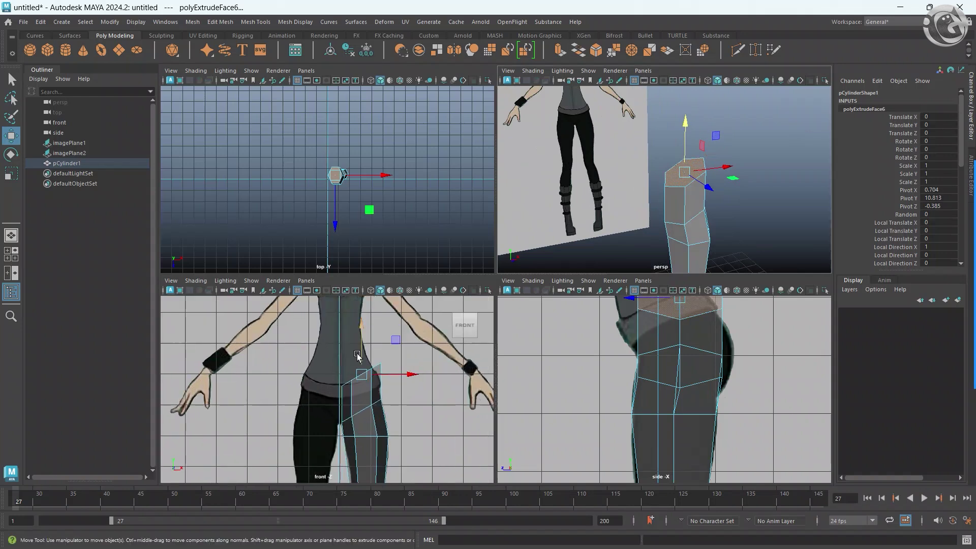
scroll(358, 356, "down", 2)
key("ctrl+e")
left_click_drag(389, 376, 389, 339)
key("r")
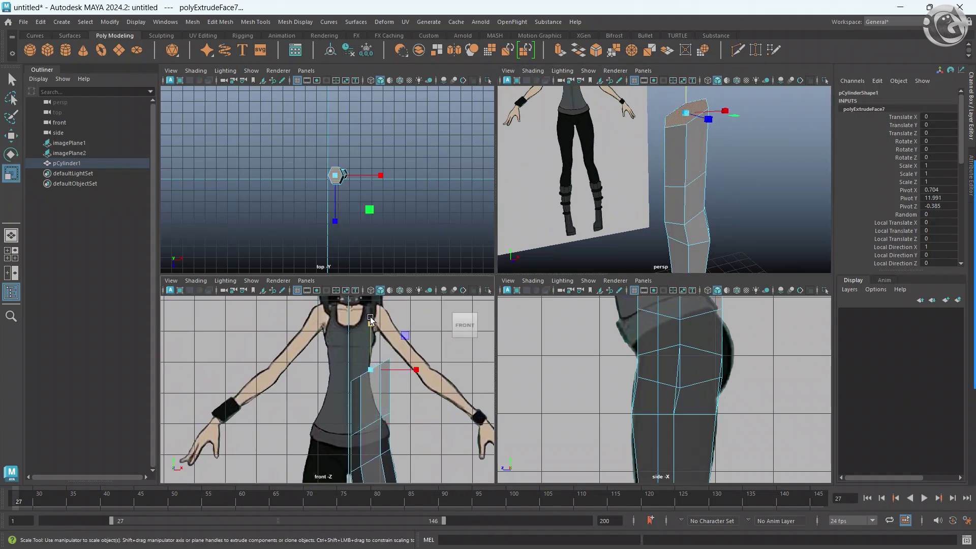
left_click_drag(370, 319, 373, 400)
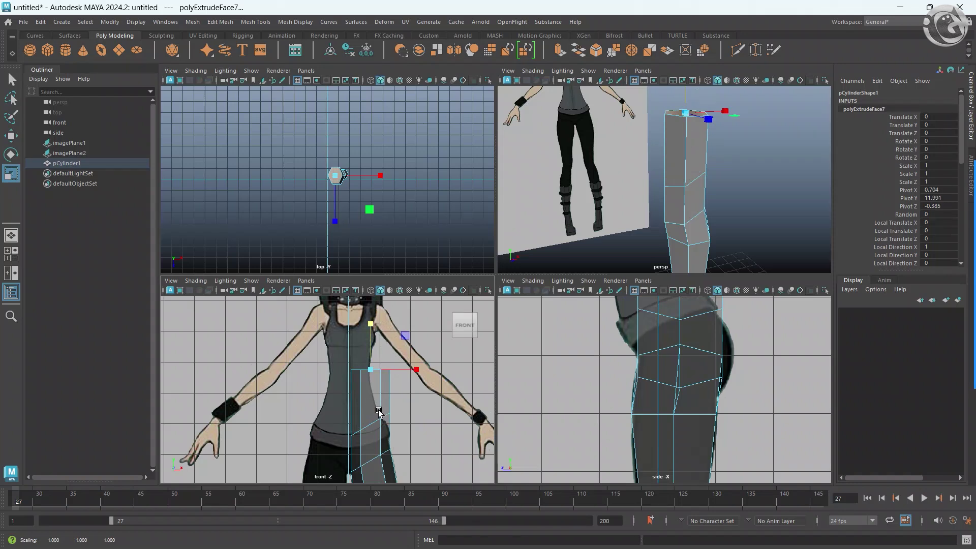
Fine-tune the flattened top face's height and reframe the chest in the views.
key("XF86AudioRaiseVolume")
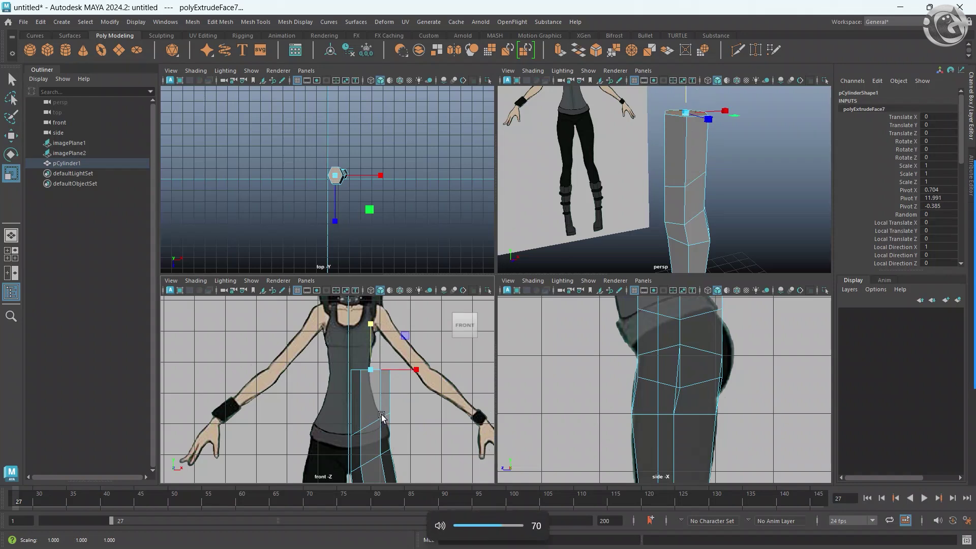
key("w")
left_click_drag(370, 337, 369, 339)
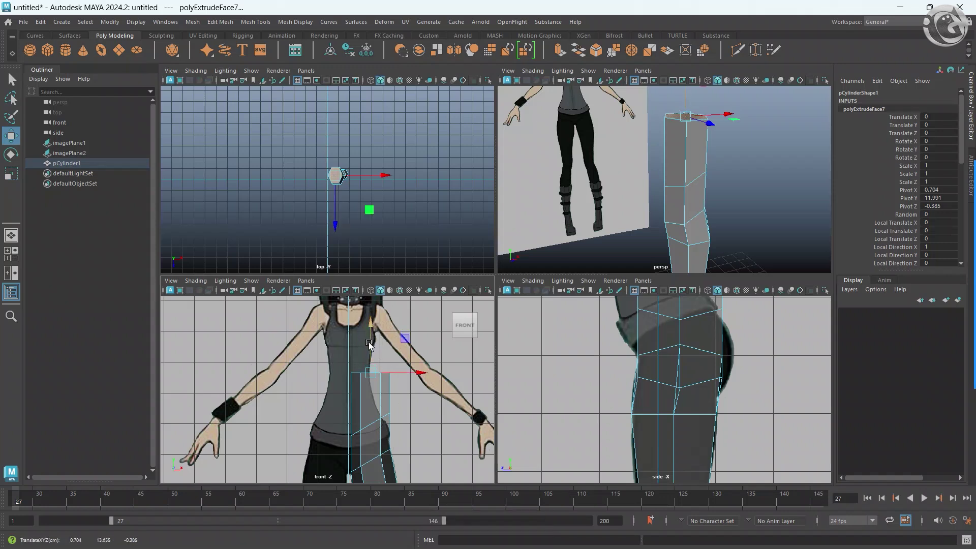
left_click_drag(370, 357, 367, 321)
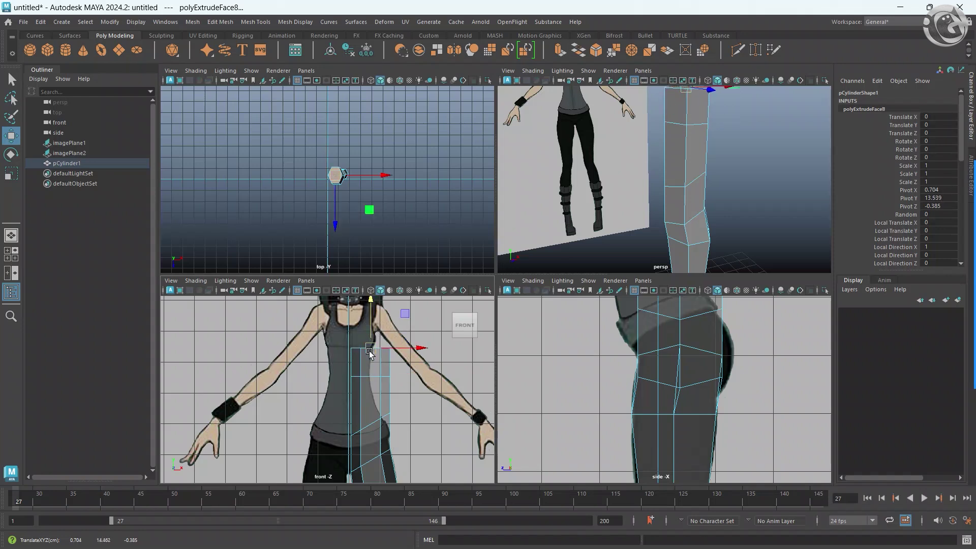
middle_click_drag(369, 351, 380, 378, "alt")
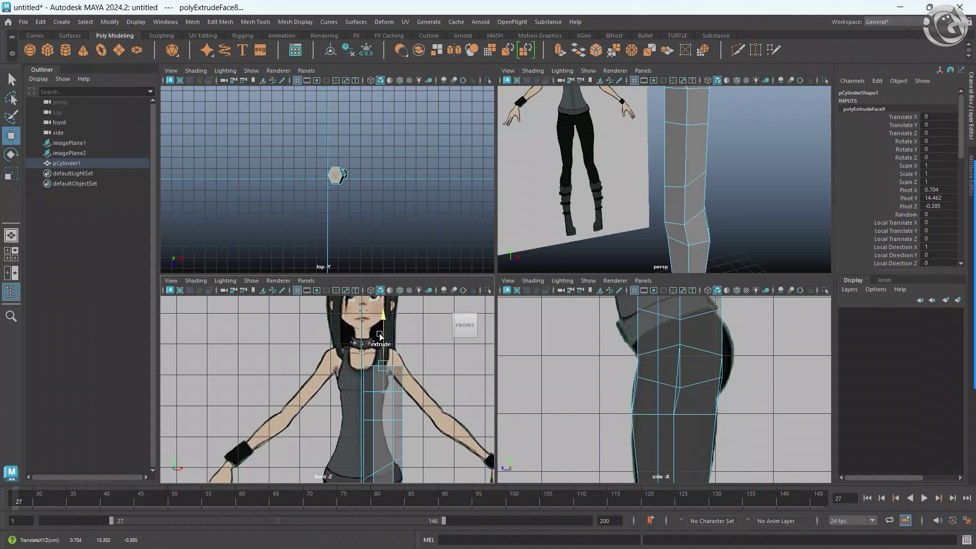
mouse_move(636, 178)
left_mouse_down("alt")
mouse_move(697, 272)
mouse_move(676, 213)
left_mouse_up("alt")
Push an outer chest vertex rightward to hug the reference shoulder outline.
mouse_move(380, 259)
right_mouse_down()
mouse_move(330, 268)
mouse_move(331, 259)
right_mouse_up()
left_click(374, 343)
left_click_drag(393, 351, 402, 354)
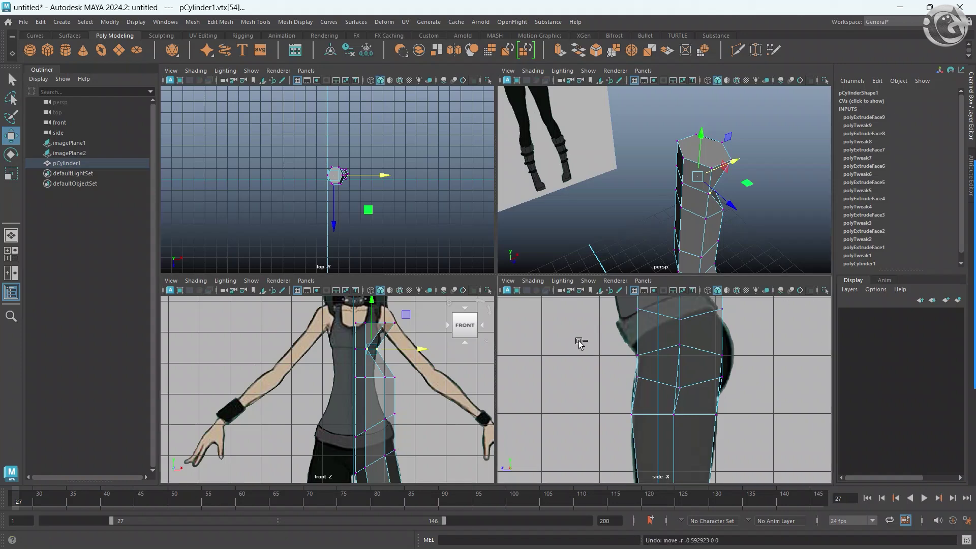
middle_click_drag(577, 337, 577, 350)
left_click_drag(615, 244, 642, 223, "alt")
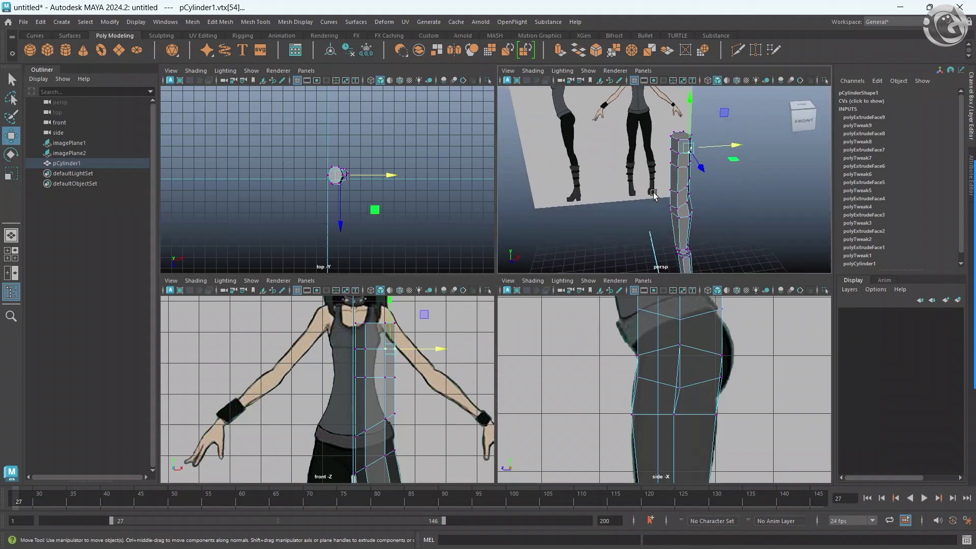
middle_click_drag(369, 372, 374, 352, "alt")
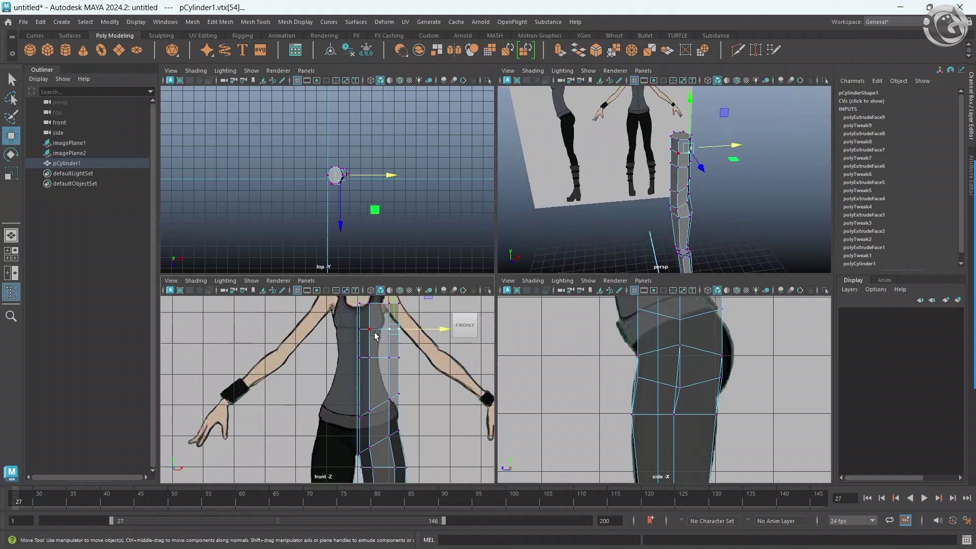
Orbit around the torso column and select a face near its top.
key("space")
left_click_drag(645, 220, 699, 228, "alt")
right_click_drag(516, 204, 510, 216)
left_click(510, 215)
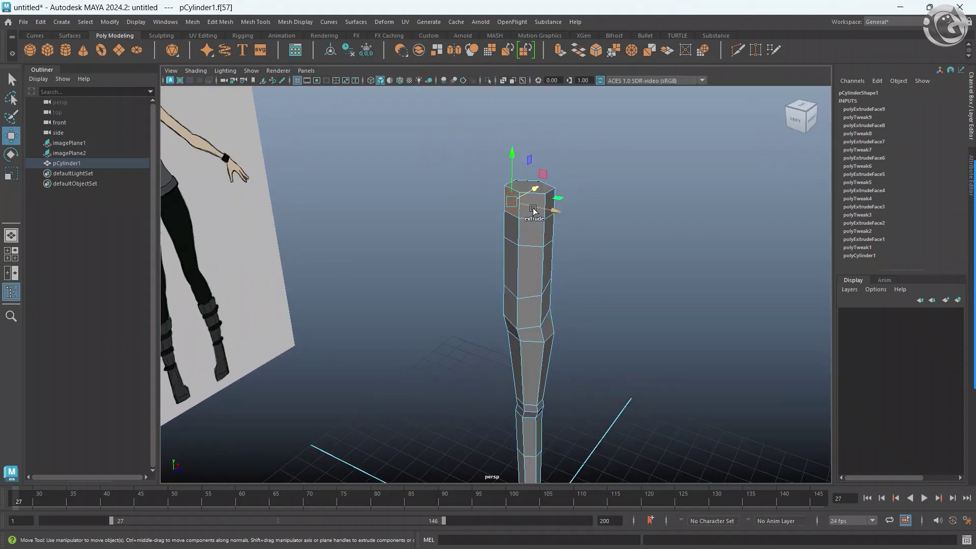
Delete the torso column's inner-side faces and its top cap face.
left_click(533, 223, "shift")
left_click(512, 255, "shift")
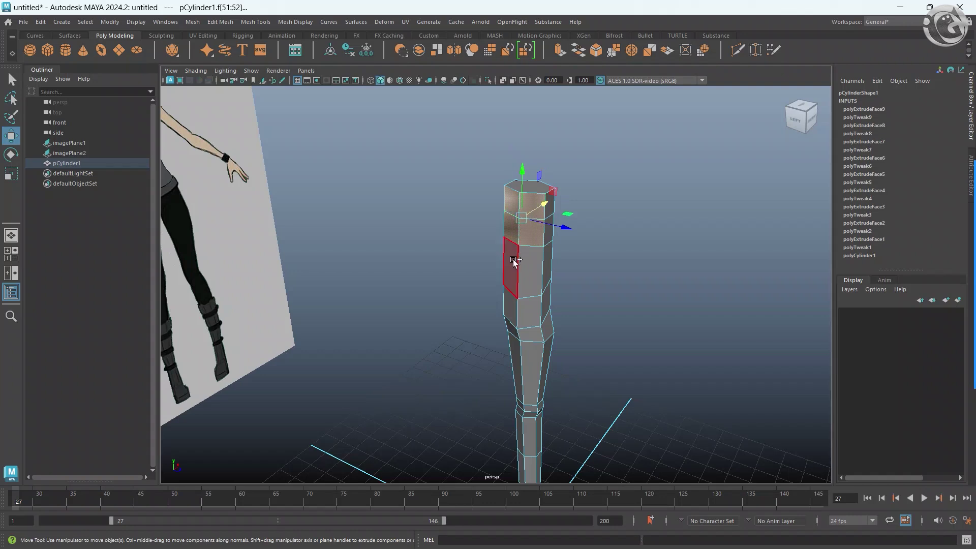
left_click(514, 284, "shift")
left_click(511, 305, "shift")
key("space")
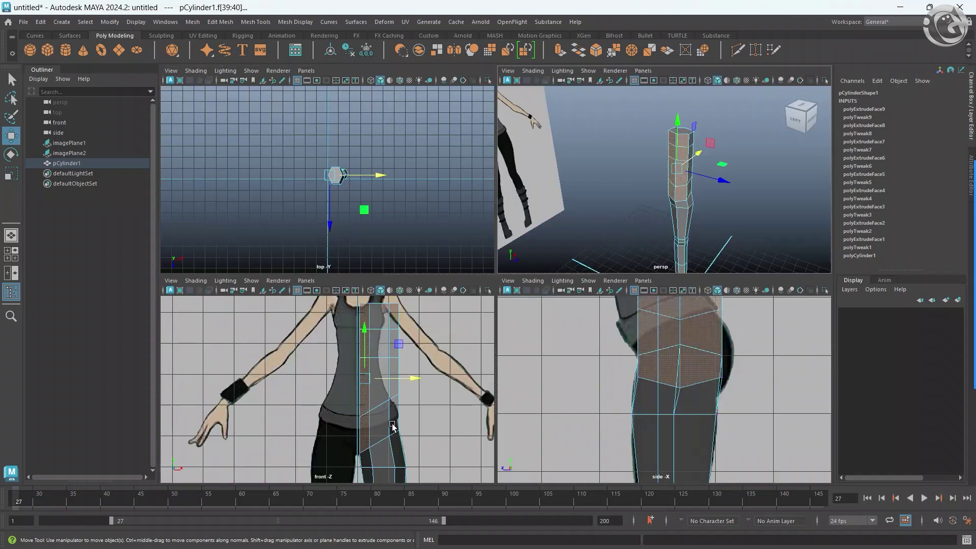
left_click(405, 409)
left_click_drag(616, 222, 674, 185, "alt")
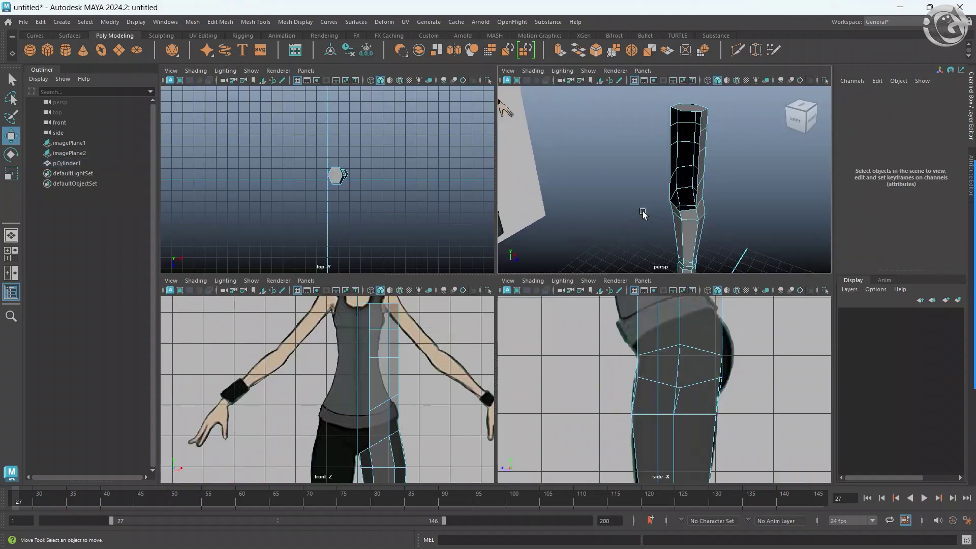
right_click(679, 138)
left_click(676, 129)
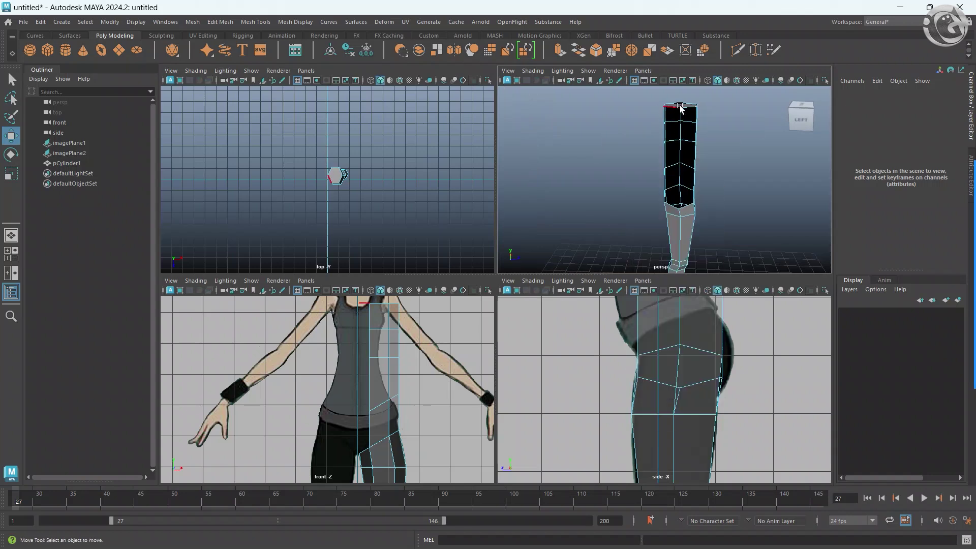
left_click_drag(680, 109, 676, 138, "alt")
right_click(675, 138)
left_click(699, 138)
left_click(685, 117)
key("Delete")
Extrude the column's waist edges sideways to reach the body's centre line.
right_click(691, 147)
left_click(651, 158)
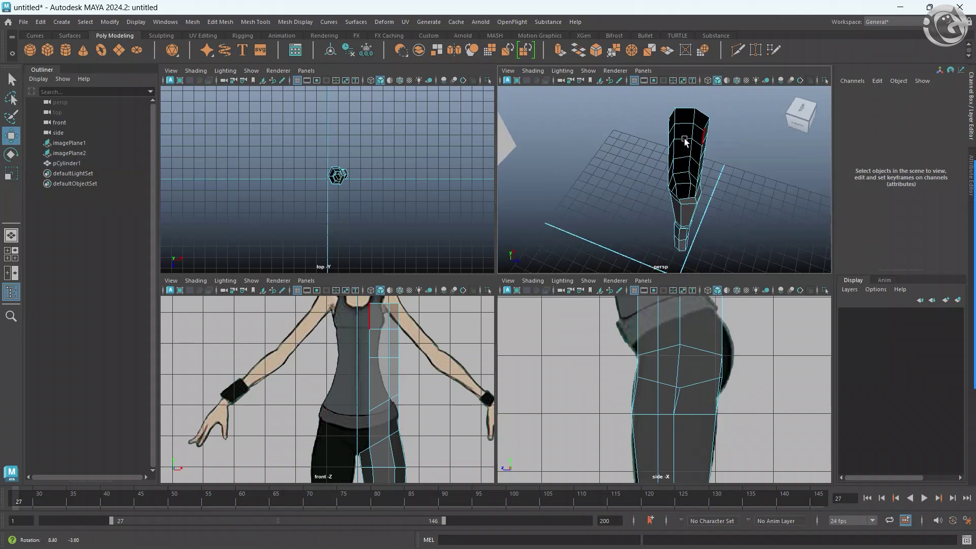
left_click_drag(661, 158, 701, 133, "alt")
left_click(700, 131)
left_click(687, 215, "shift")
left_click(674, 187, "shift")
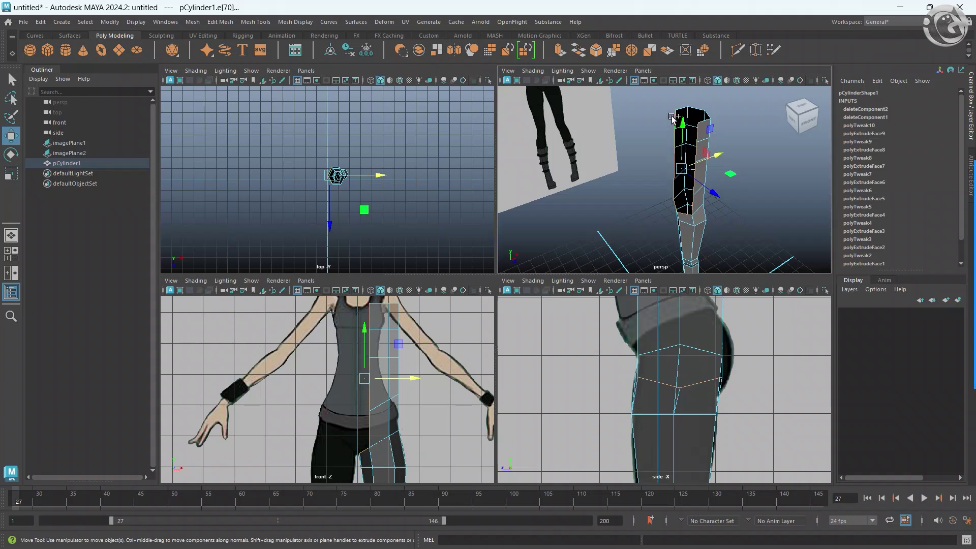
key("space")
mouse_move(586, 275)
left_mouse_down("shift")
mouse_move(532, 274)
mouse_move(580, 266)
left_mouse_up("shift")
key("r")
key("w")
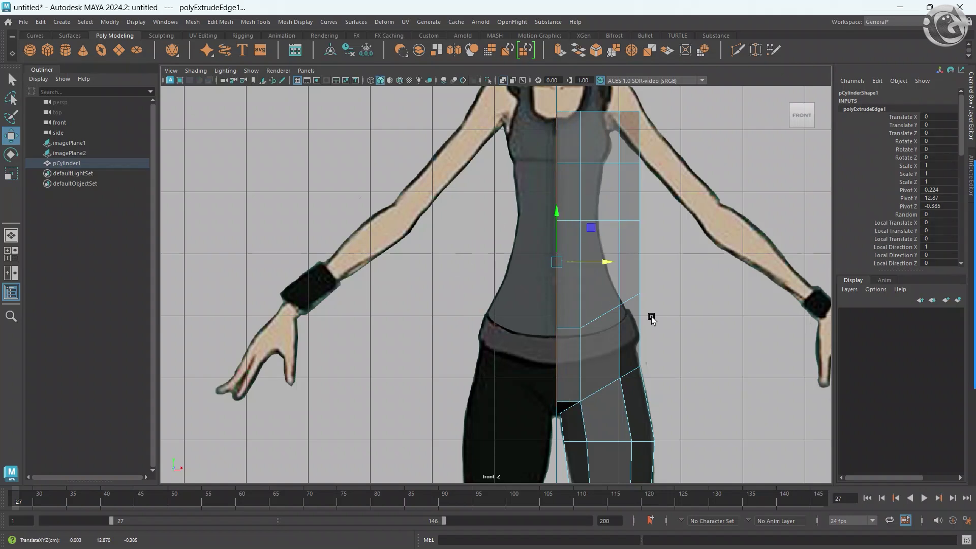
In object mode, lift the mesh's pivot from the knee to the hip top on the centre line.
middle_click_drag(651, 318, 625, 295, "alt")
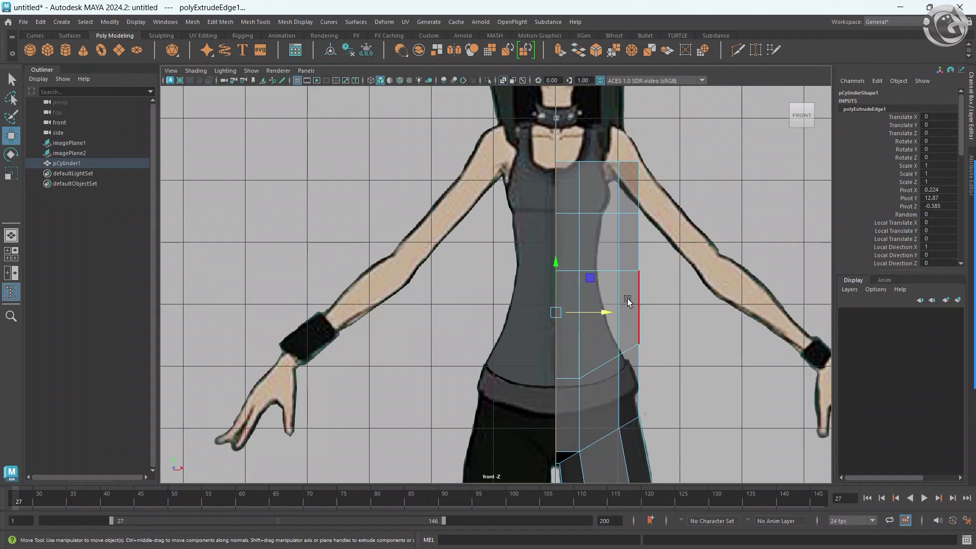
key("space")
key("space")
mouse_move(642, 270)
left_mouse_down("alt")
mouse_move(544, 255)
mouse_move(557, 254)
mouse_move(537, 227)
mouse_move(547, 256)
left_mouse_up("alt")
right_click_drag(543, 269, 575, 200)
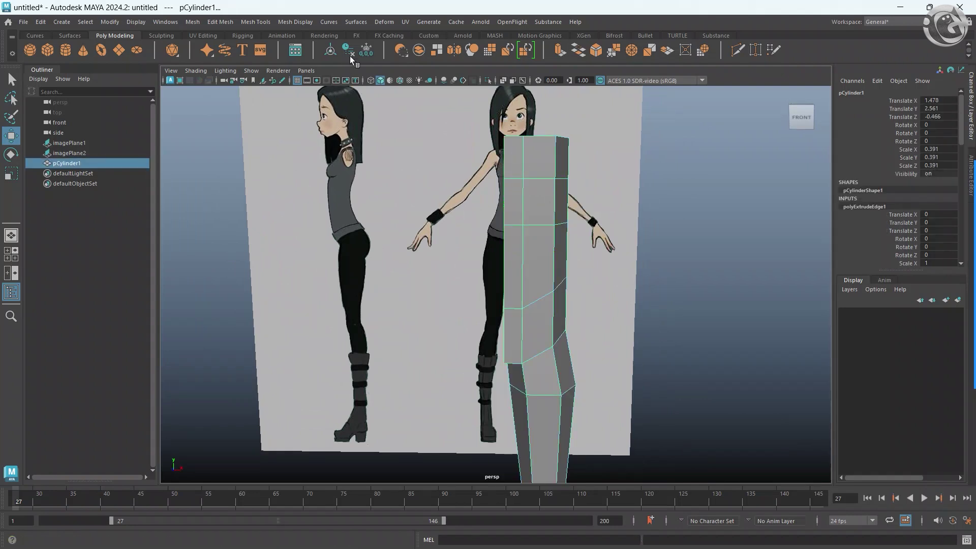
key("space")
key("space")
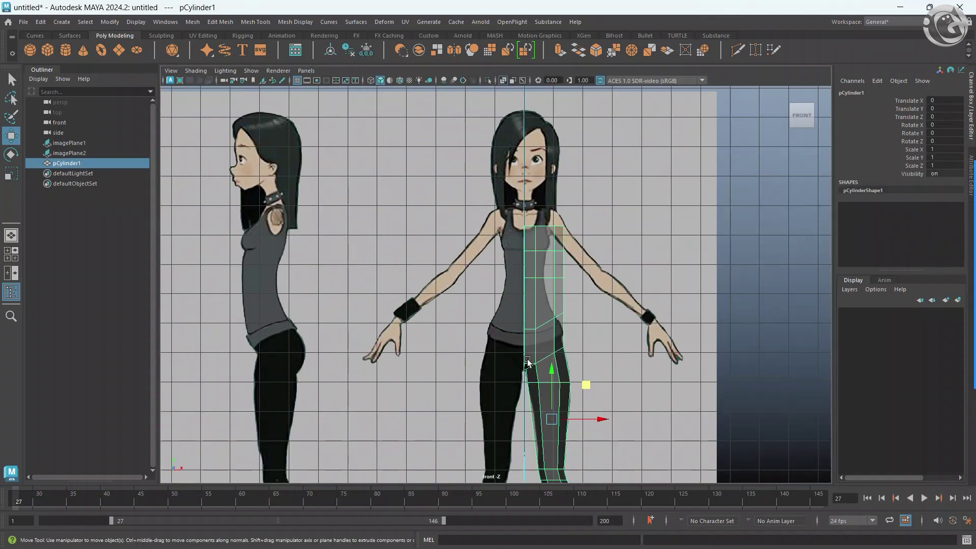
scroll(559, 356, "up", 3)
key("d")
mouse_move(553, 303)
left_mouse_down()
mouse_move(529, 117)
mouse_move(549, 138)
left_mouse_up()
Create a Duplicate Special instance with Scale X -1 to mirror the half-body mesh.
key("d")
left_click(40, 22)
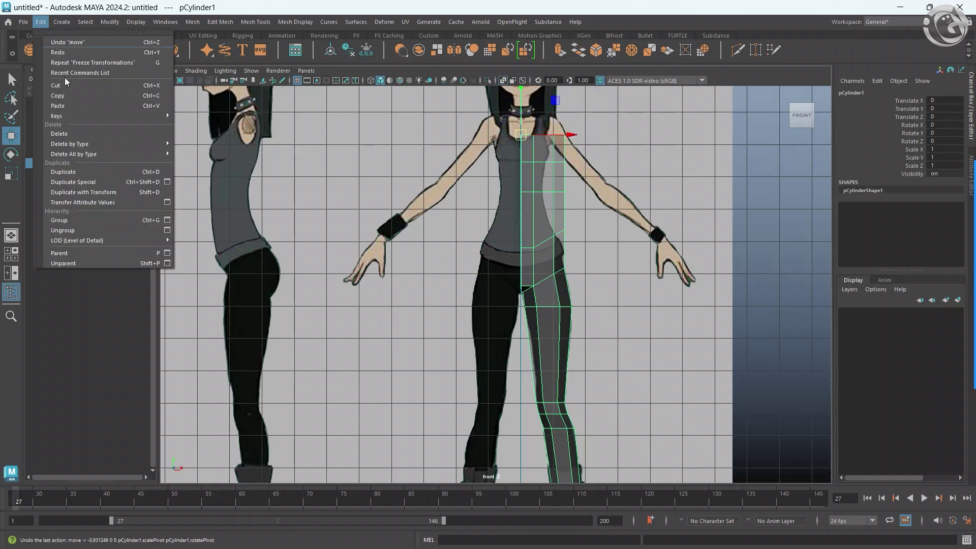
left_click(304, 235)
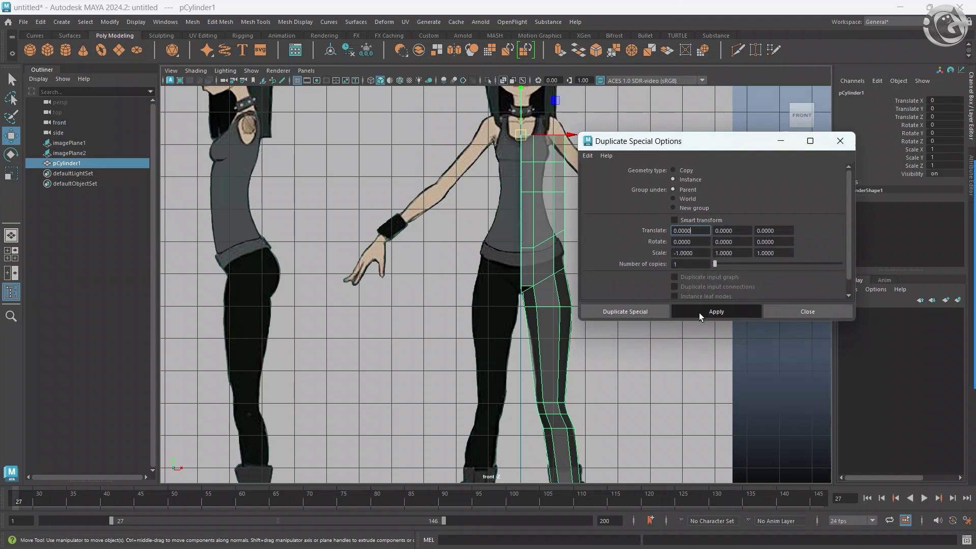
left_click(700, 313)
left_click(785, 311)
key("space")
key("space")
mouse_move(650, 211)
left_mouse_down("alt")
mouse_move(481, 304)
mouse_move(403, 333)
mouse_move(497, 322)
mouse_move(361, 305)
mouse_move(452, 307)
left_mouse_up("alt")
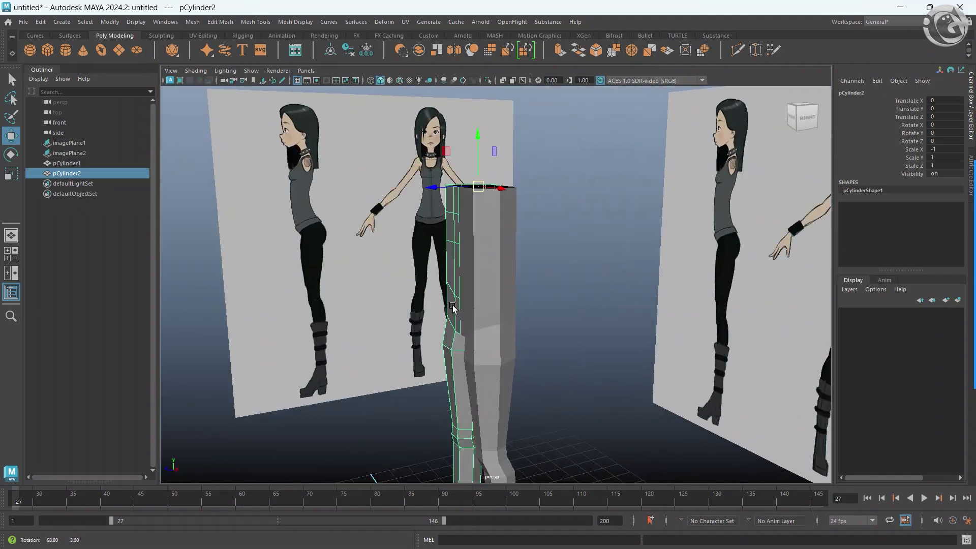
key("space")
key("space")
Move the hip and waist vertex rows toward the front in the side view.
scroll(600, 335, "up", 2)
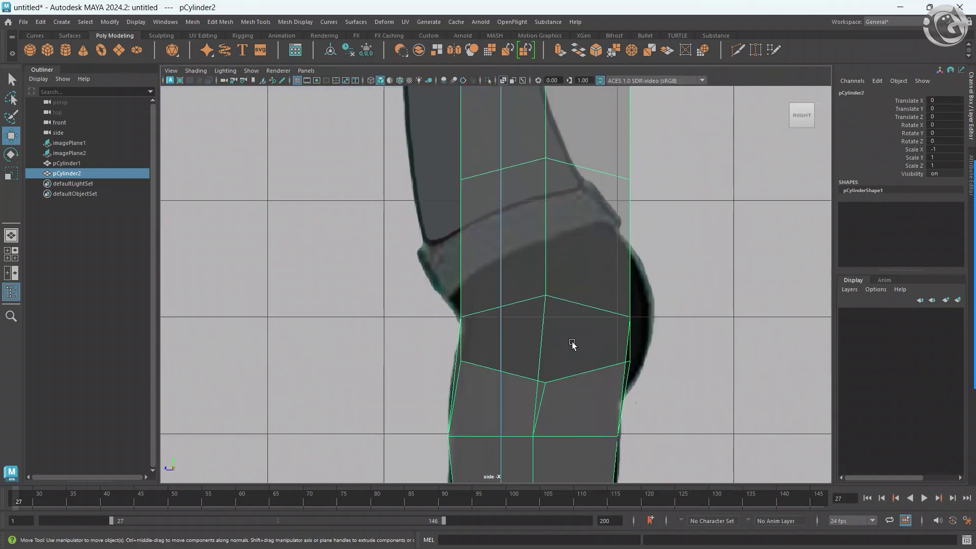
scroll(573, 344, "down", 5)
scroll(560, 390, "up", 2)
scroll(559, 342, "up", 2)
right_click_drag(538, 308, 502, 303)
left_click_drag(502, 303, 632, 348)
key("ctrl+z")
left_click_drag(542, 322, 528, 324)
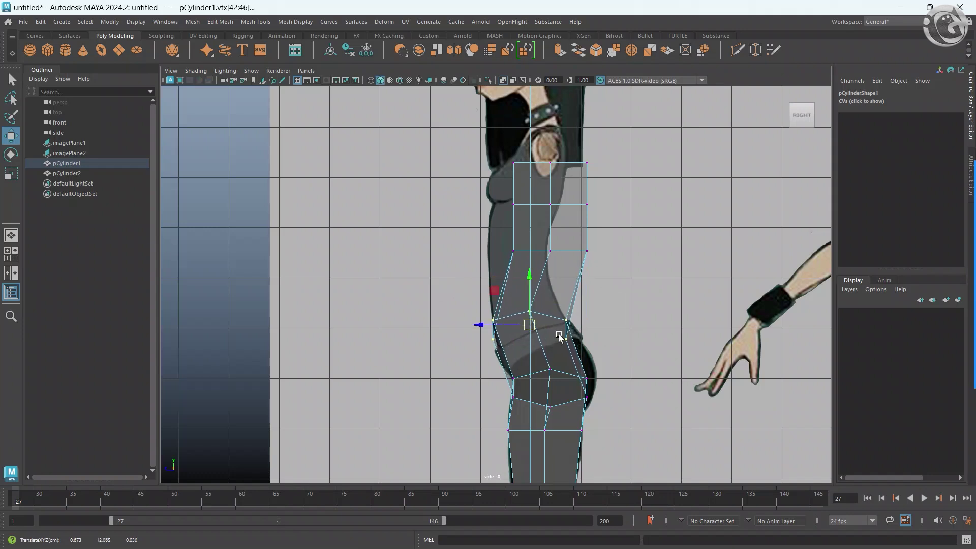
key("space")
key("space")
mouse_move(635, 267)
left_mouse_down("alt")
mouse_move(446, 261)
mouse_move(516, 277)
left_mouse_up("alt")
key("space")
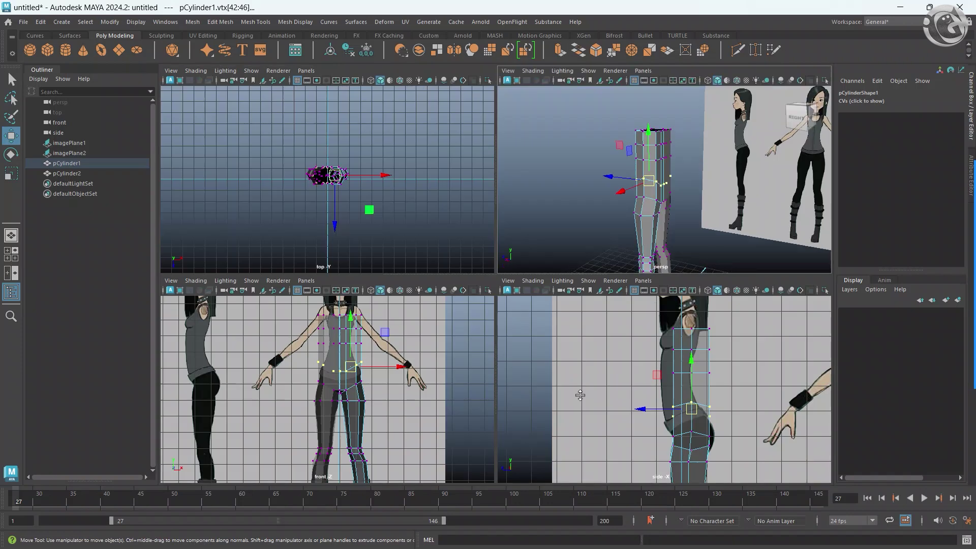
key("space")
Slide the waist, chest, upper and top vertex rows forward to follow the side profile.
scroll(631, 389, "up", 1)
scroll(625, 370, "up", 1)
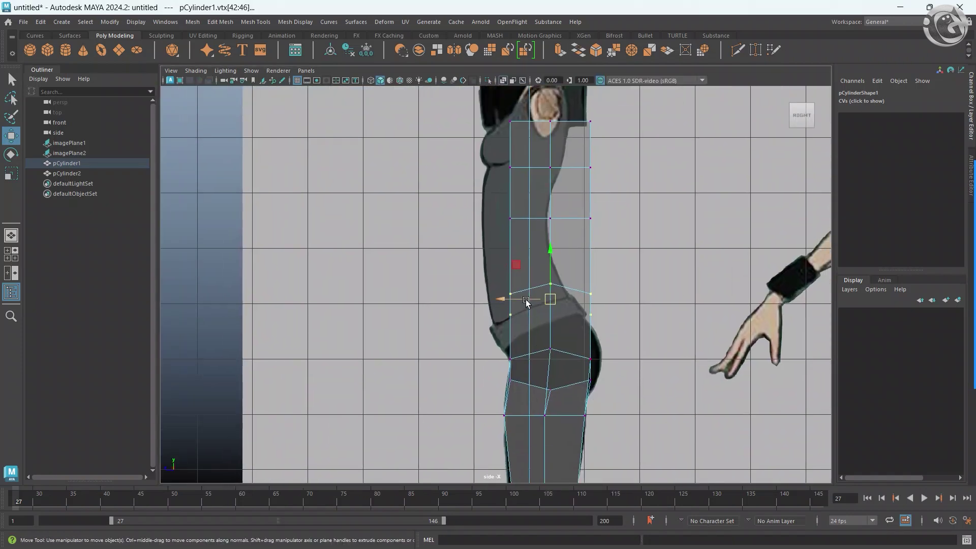
left_click_drag(526, 301, 503, 301)
left_click_drag(472, 218, 632, 244)
left_click_drag(524, 222, 497, 222)
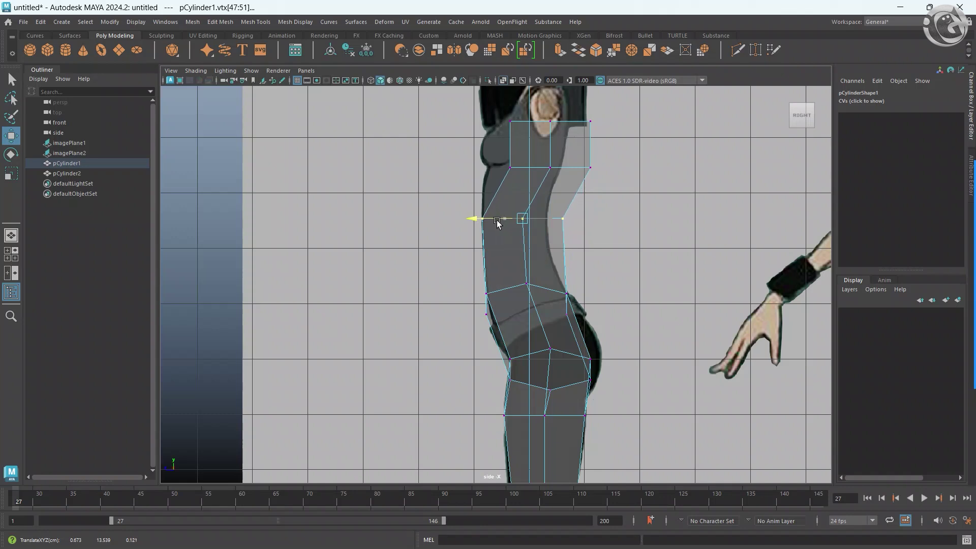
middle_click_drag(500, 224, 513, 273, "alt")
left_click_drag(502, 202, 619, 240)
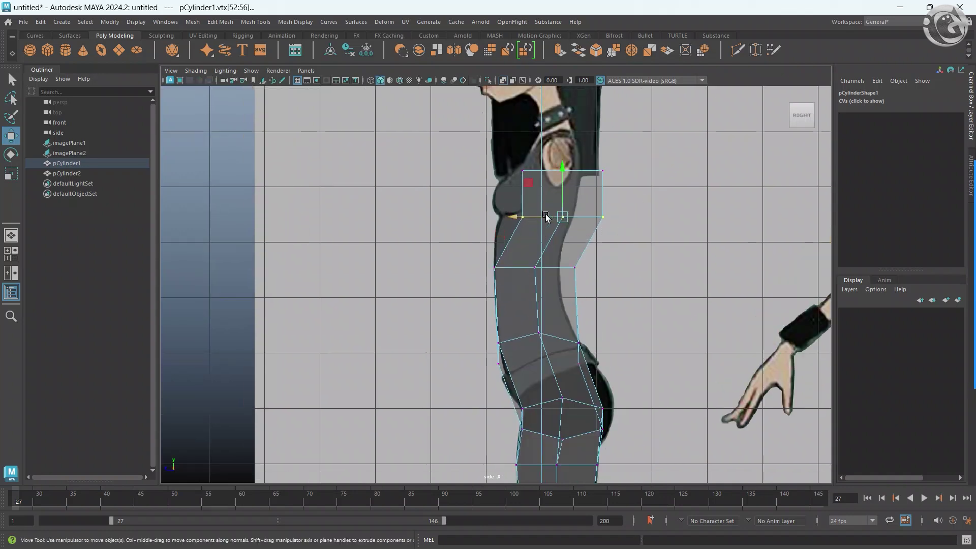
left_click_drag(546, 216, 513, 214)
left_click_drag(503, 147, 616, 203)
left_click_drag(543, 171, 523, 172)
middle_click_drag(616, 250, 642, 202, "alt")
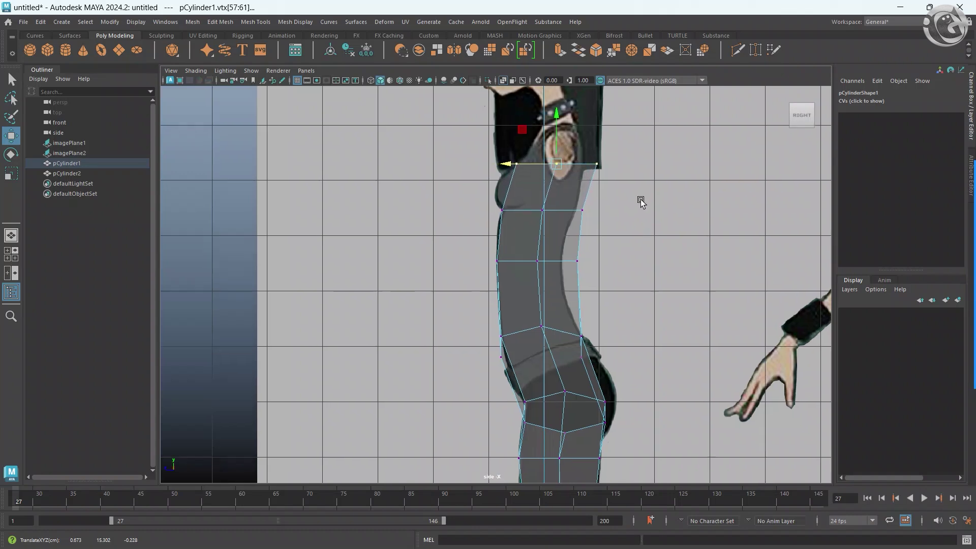
key("space")
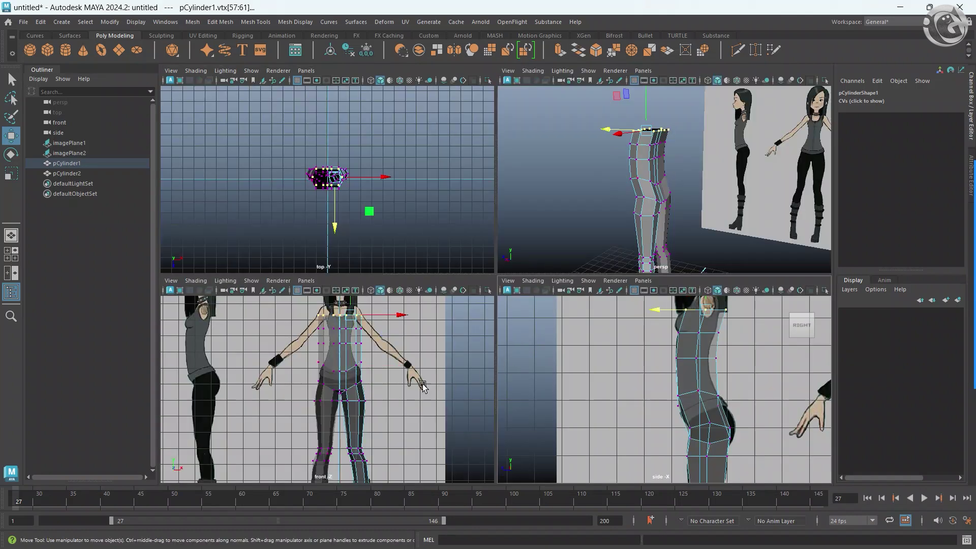
Pull the middle row and lower waist vertices inward in the front view.
key("space")
scroll(547, 295, "up", 3)
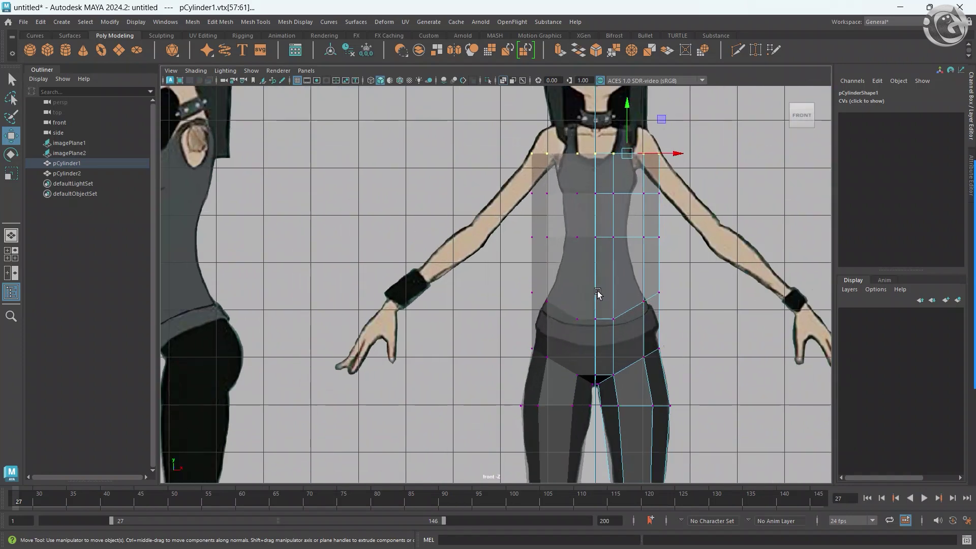
scroll(548, 295, "up", 3)
left_click(615, 236)
mouse_move(625, 236)
left_mouse_down()
mouse_move(572, 234)
mouse_move(617, 239)
left_mouse_up()
left_click(588, 237)
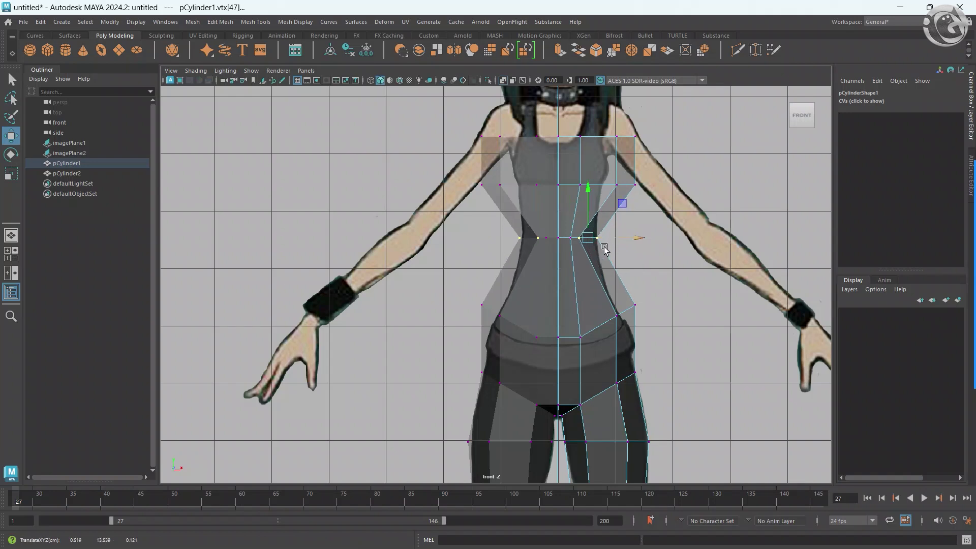
left_click(576, 337)
mouse_move(621, 337)
left_mouse_down()
mouse_move(647, 322)
mouse_move(627, 316)
left_mouse_up()
left_click(617, 316)
Adjust the chest side vertices and pull the shoulder corner in toward the neck.
middle_click_drag(596, 265, 615, 302, "alt")
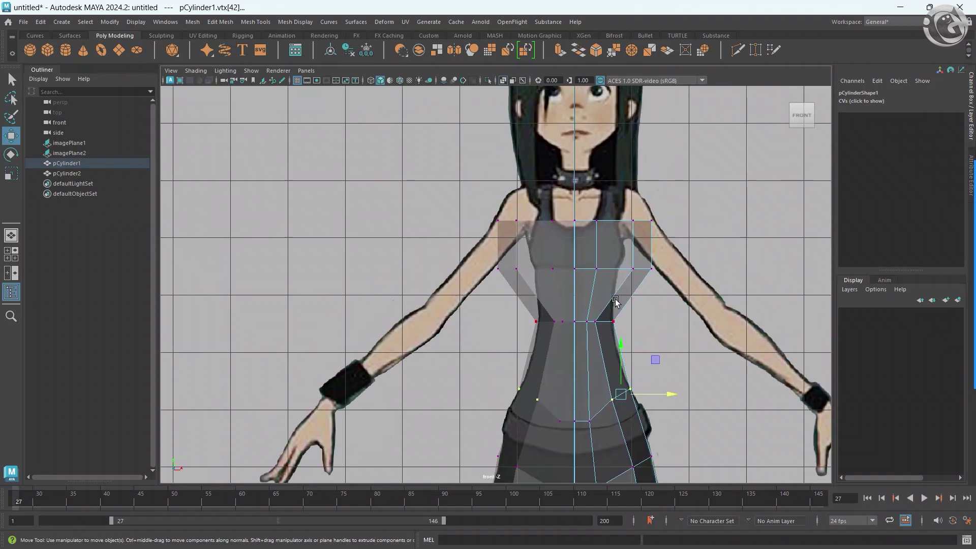
left_click_drag(651, 283, 612, 271)
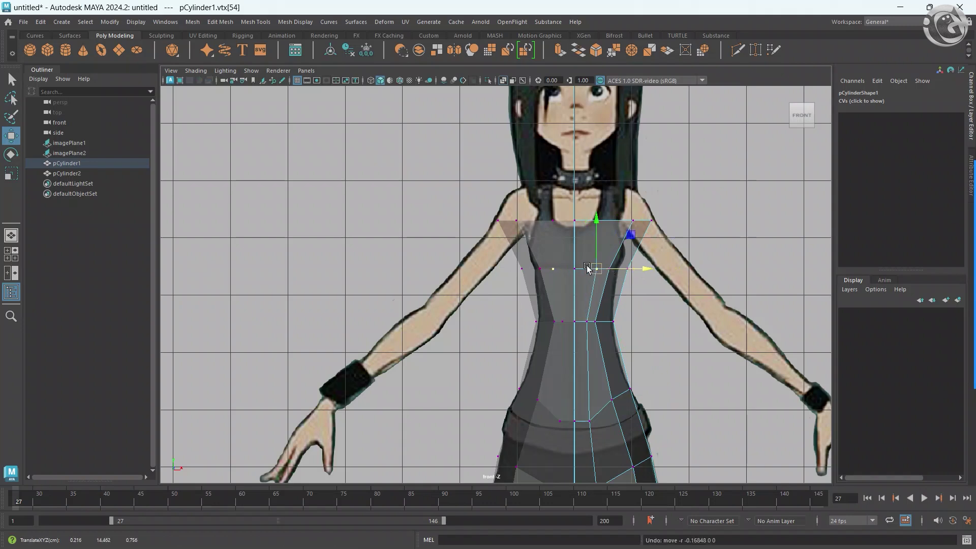
left_click(606, 276, "shift")
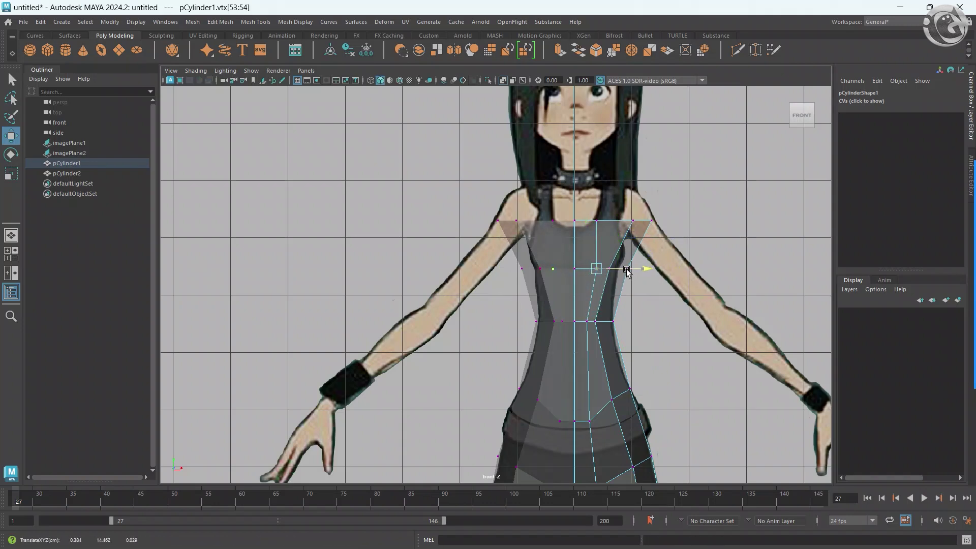
left_click_drag(621, 271, 639, 274)
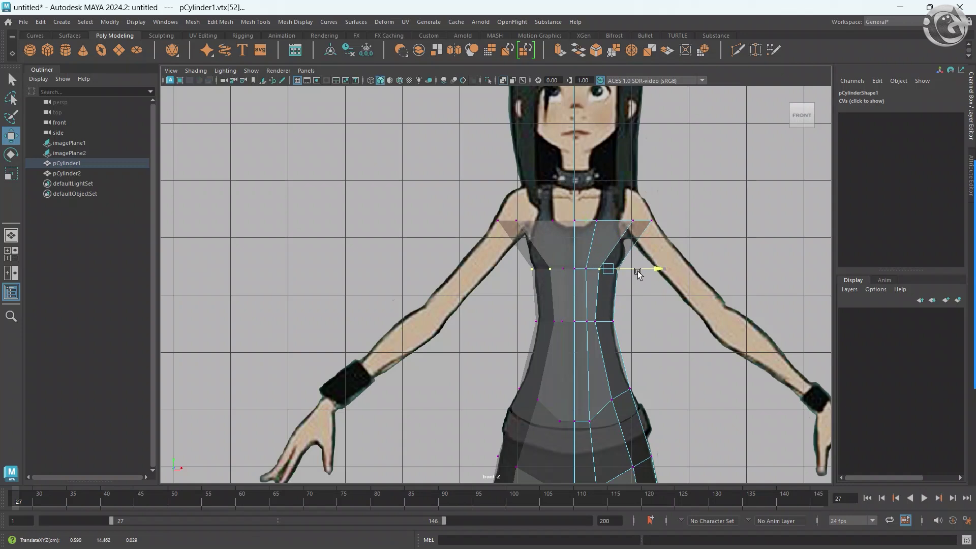
middle_click_drag(610, 250, 616, 260, "alt")
left_click(638, 260)
left_click(652, 261)
left_click_drag(652, 262, 643, 266)
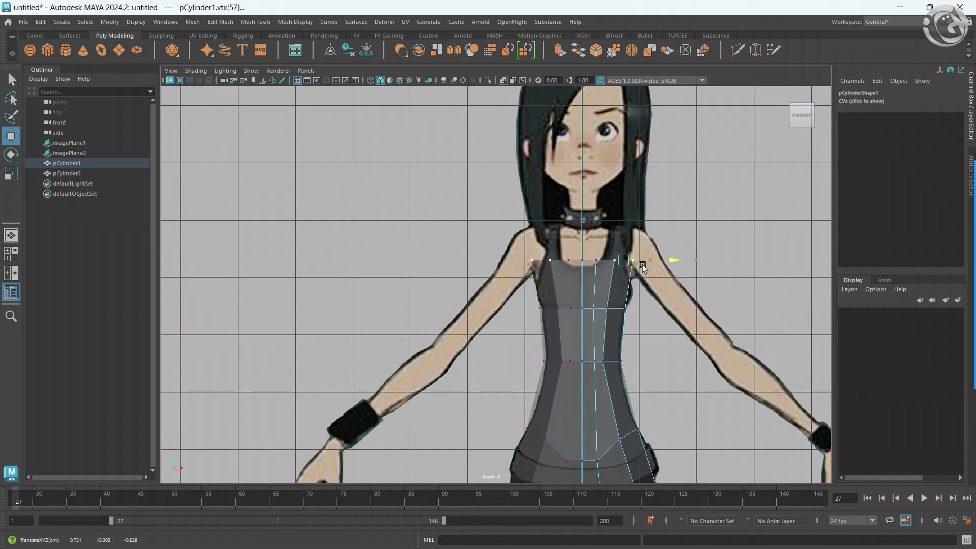
key("space")
key("space")
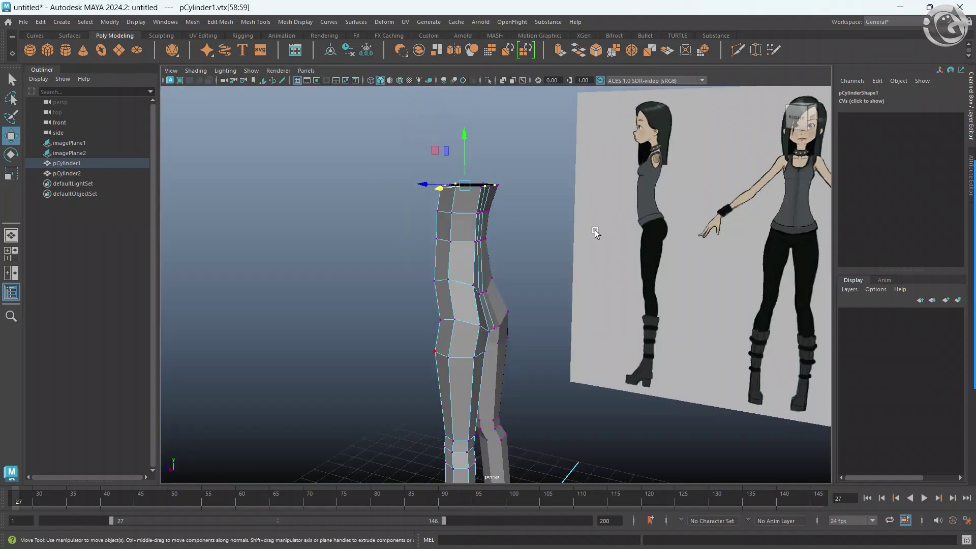
Scale the middle torso vertex row narrower front-to-back in the side view.
left_click_drag(539, 229, 571, 248, "alt")
scroll(514, 257, "up", 3)
scroll(515, 257, "down", 5)
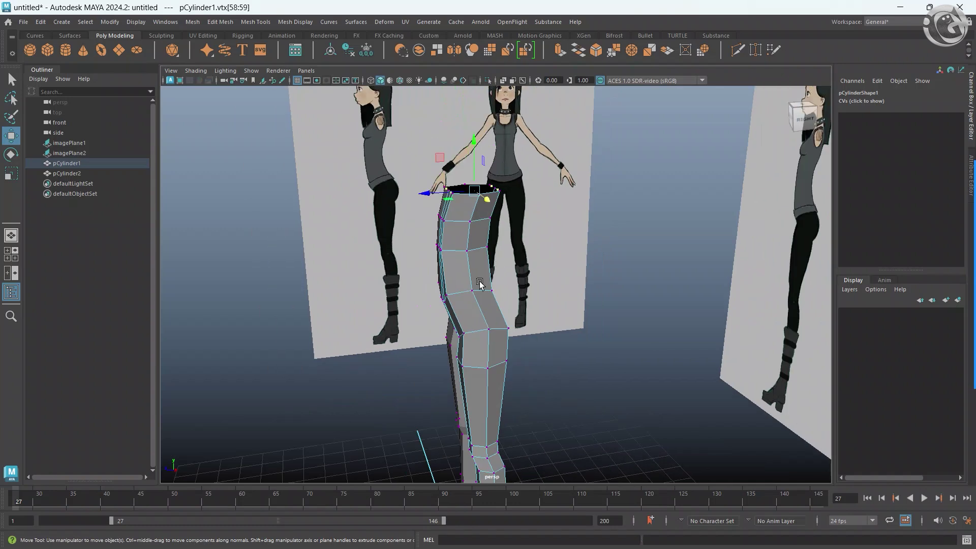
left_click_drag(445, 195, 522, 295, "alt")
key("space")
scroll(683, 393, "up", 2)
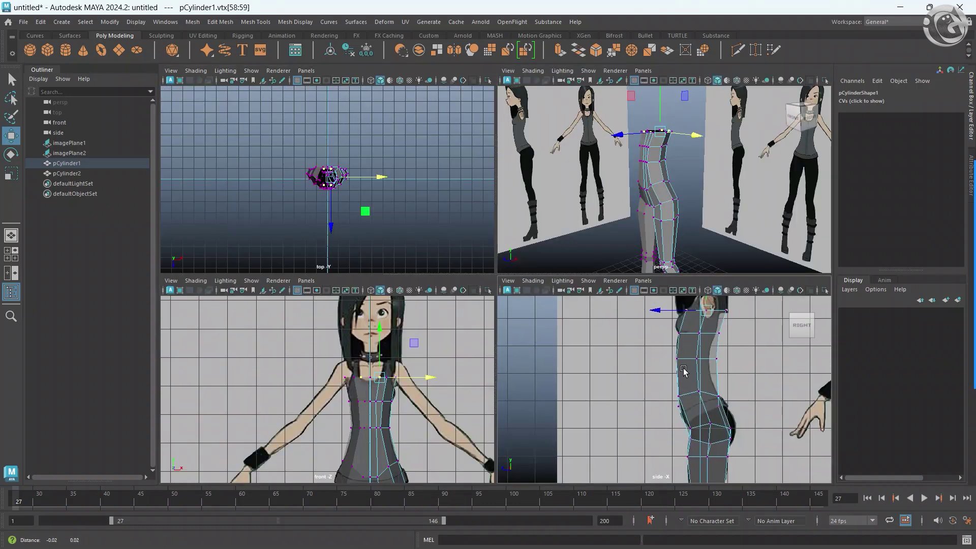
scroll(681, 394, "up", 3)
scroll(676, 396, "up", 2)
scroll(671, 397, "up", 2)
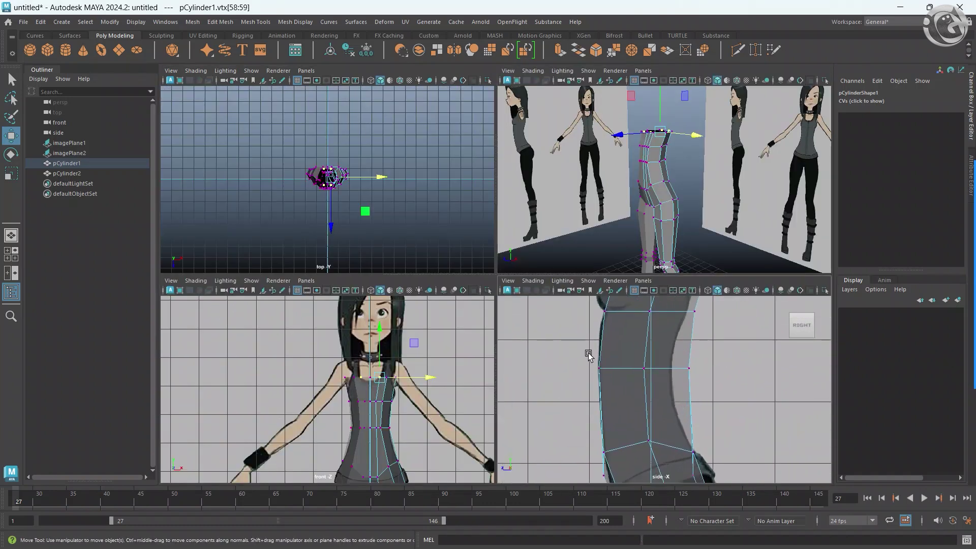
left_click_drag(587, 351, 696, 373)
key("r")
mouse_move(599, 368)
left_mouse_down()
mouse_move(611, 370)
mouse_move(595, 371)
left_mouse_up()
key("w")
key("r")
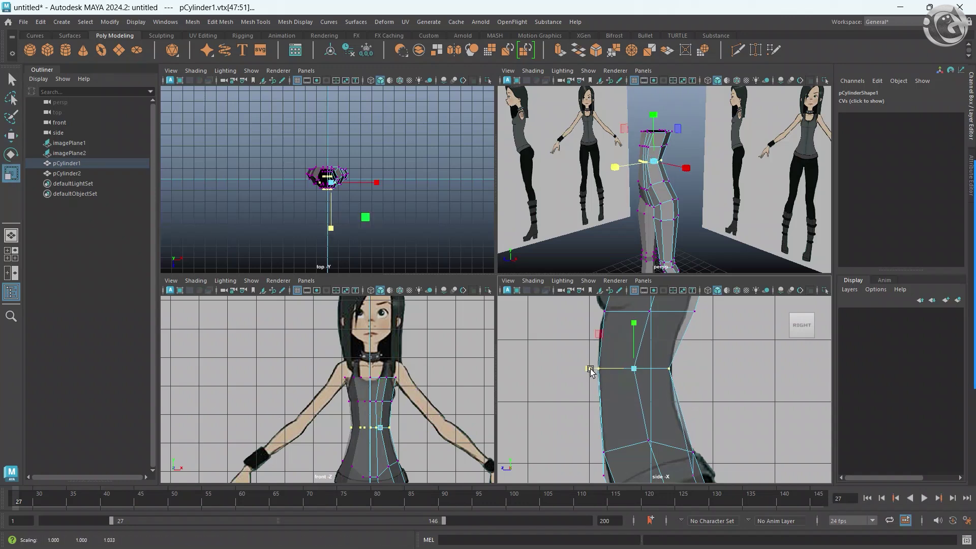
key("w")
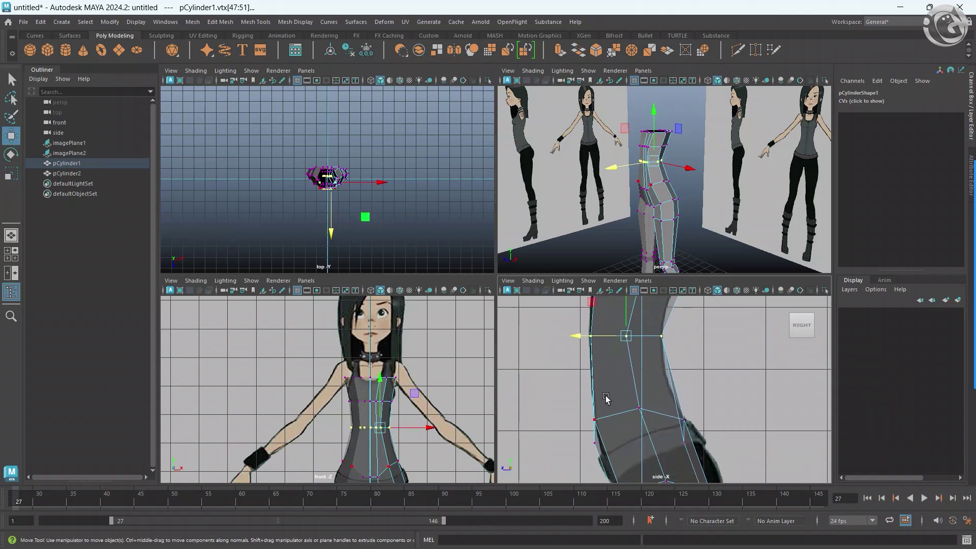
Nudge the row above forward and scale the chest row vtx[57:61] along Z.
middle_click_drag(623, 323, 607, 377, "alt")
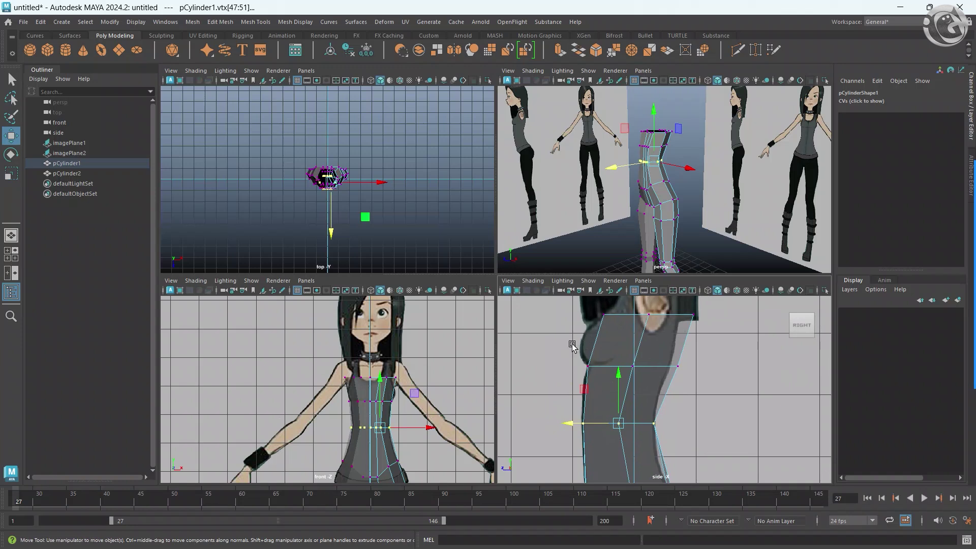
left_click_drag(572, 346, 678, 382)
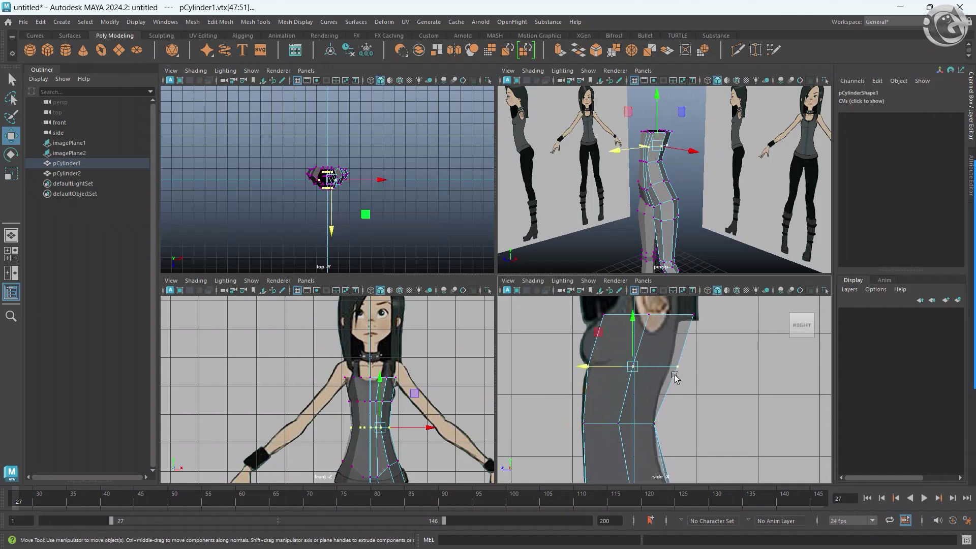
left_click_drag(609, 369, 604, 366)
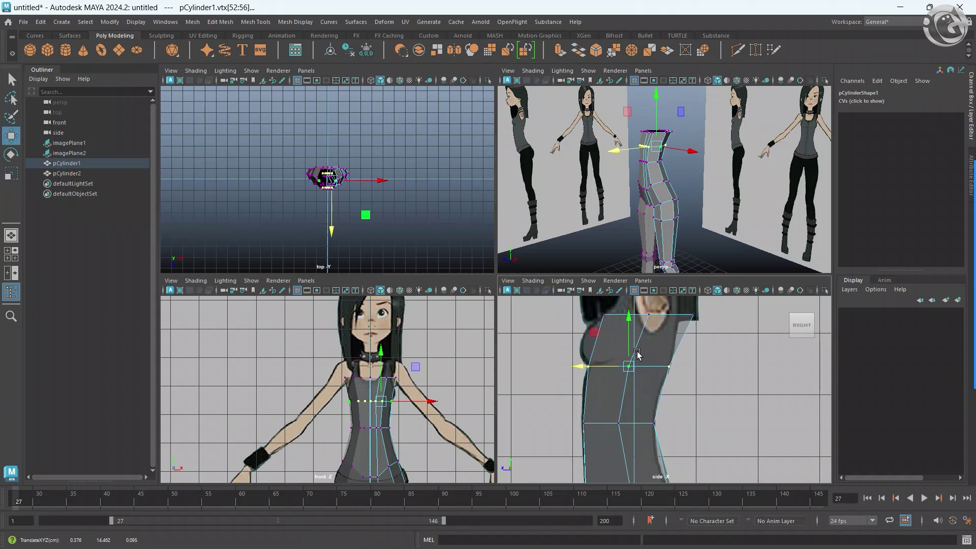
middle_click_drag(614, 320, 616, 362, "alt")
left_click_drag(587, 338, 724, 373)
key("r")
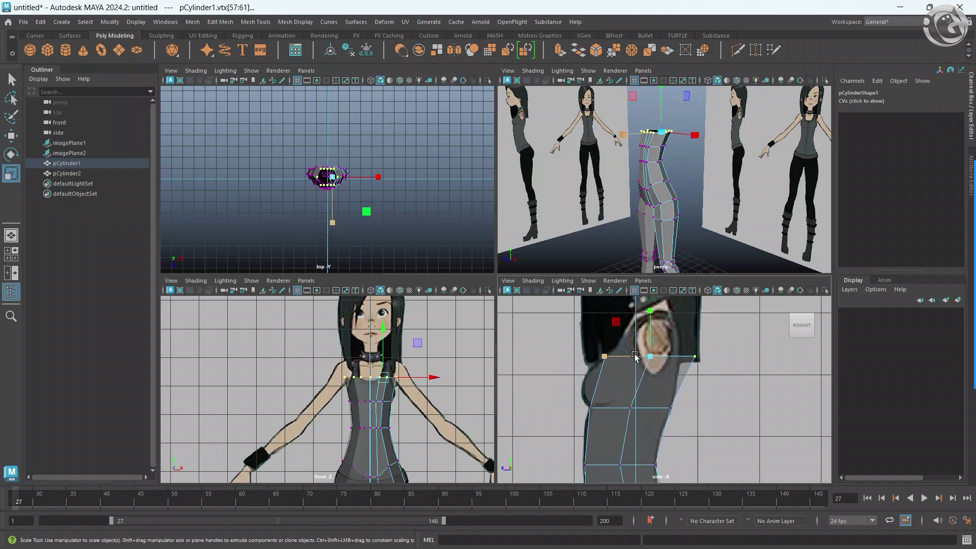
left_click_drag(610, 359, 602, 358)
key("w")
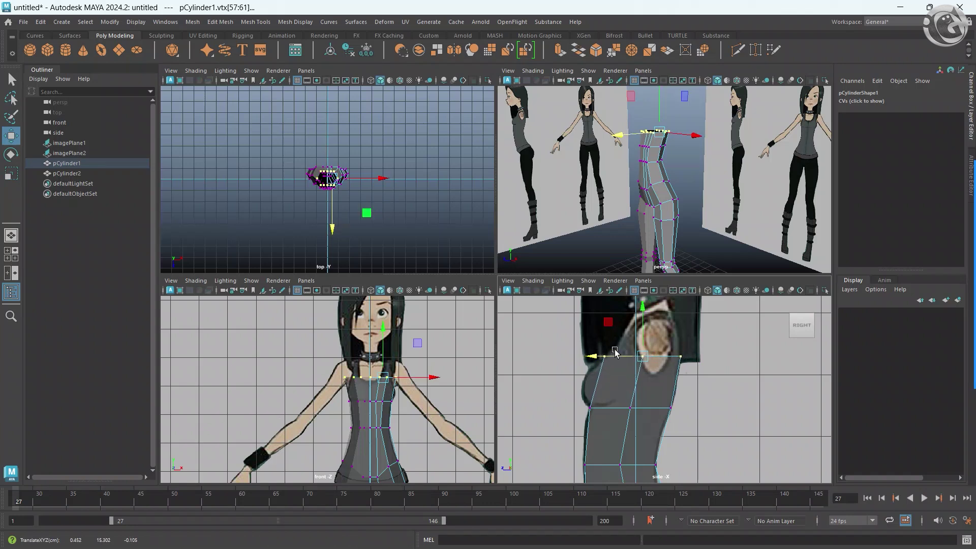
Inspect the mirrored pCylinder2 in perspective, previewing smooth with 3 and back to 1.
key("space")
left_click(480, 267)
mouse_move(586, 266)
left_mouse_down("alt")
mouse_move(441, 299)
mouse_move(403, 322)
mouse_move(496, 312)
mouse_move(501, 327)
mouse_move(398, 322)
mouse_move(533, 320)
mouse_move(415, 326)
mouse_move(492, 307)
mouse_move(521, 288)
mouse_move(508, 273)
mouse_move(490, 344)
mouse_move(522, 322)
left_mouse_up("alt")
key("3")
scroll(520, 319, "up", 4)
key("1")
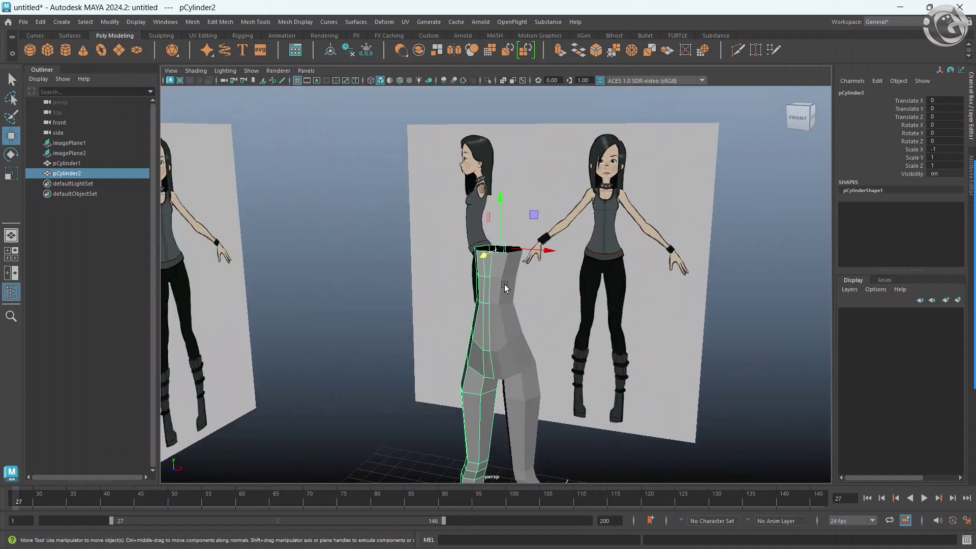
Deselect and frame the legs and torso in the front view to check the fit.
left_click(504, 287)
left_click(497, 207)
key("space")
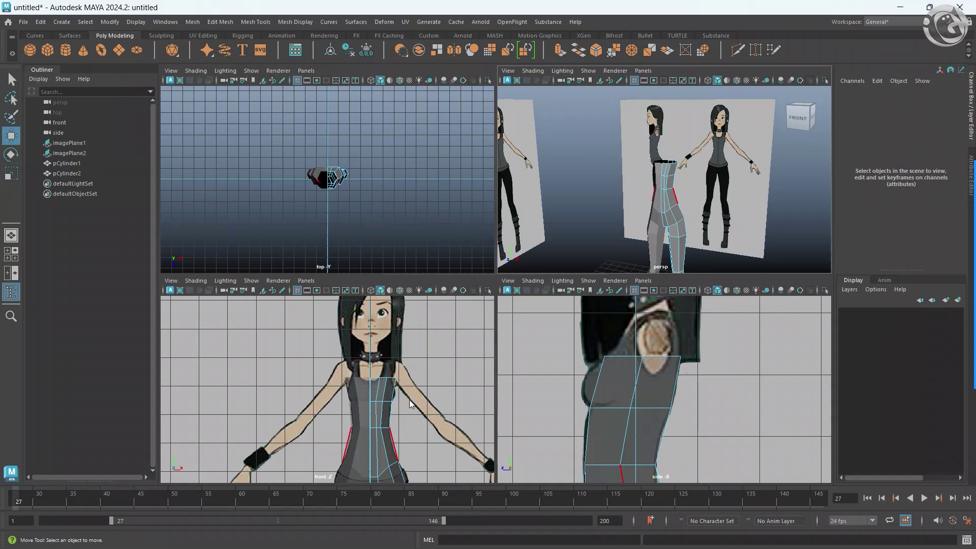
key("space")
mouse_move(490, 330)
middle_mouse_down("alt")
mouse_move(497, 349)
mouse_move(487, 295)
middle_mouse_up("alt")
scroll(486, 294, "up", 2)
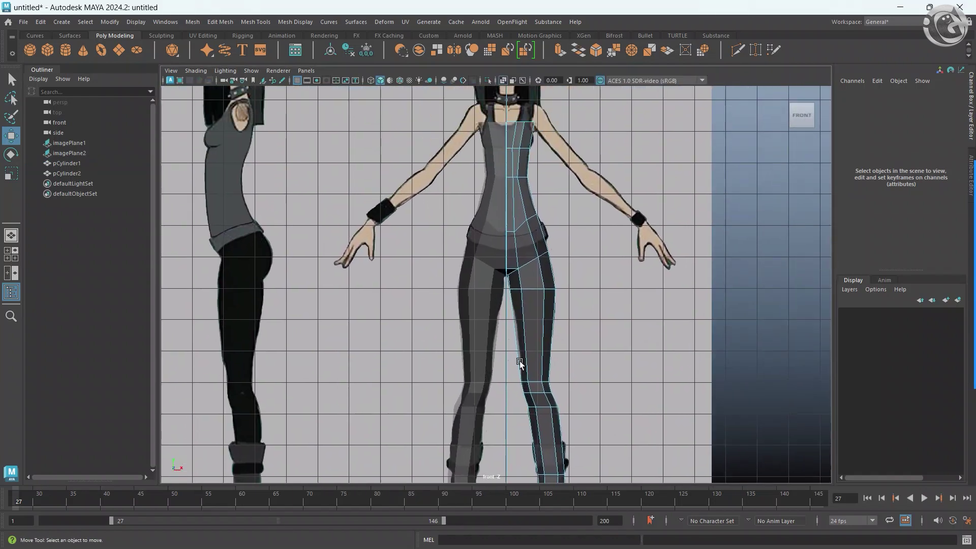
scroll(519, 362, "down", 2)
middle_click_drag(519, 362, 523, 309, "alt")
scroll(523, 309, "up", 2)
scroll(520, 333, "up", 1)
scroll(519, 334, "down", 2)
scroll(531, 233, "up", 2)
scroll(524, 328, "up", 1)
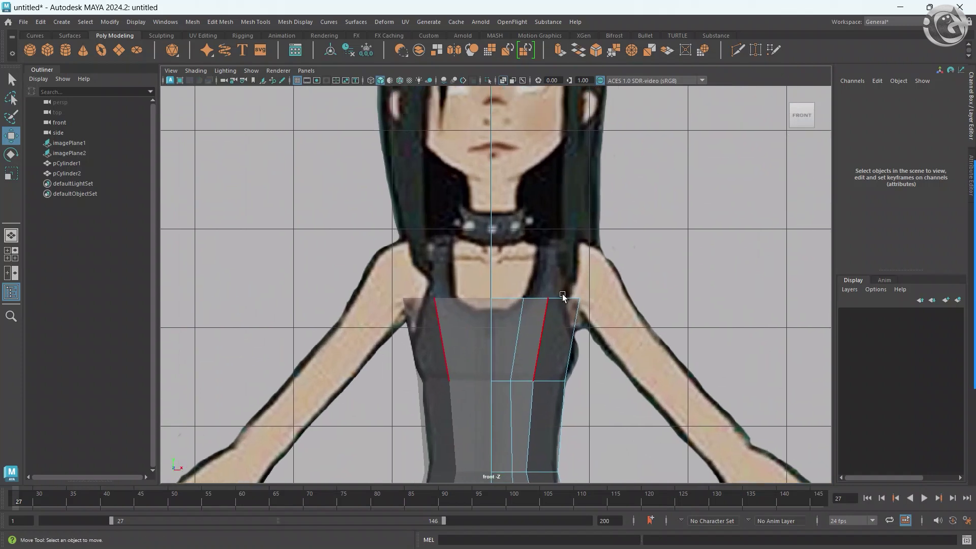
Select the torso's top edge loop, then a single edge on the top rim.
key("space")
key("space")
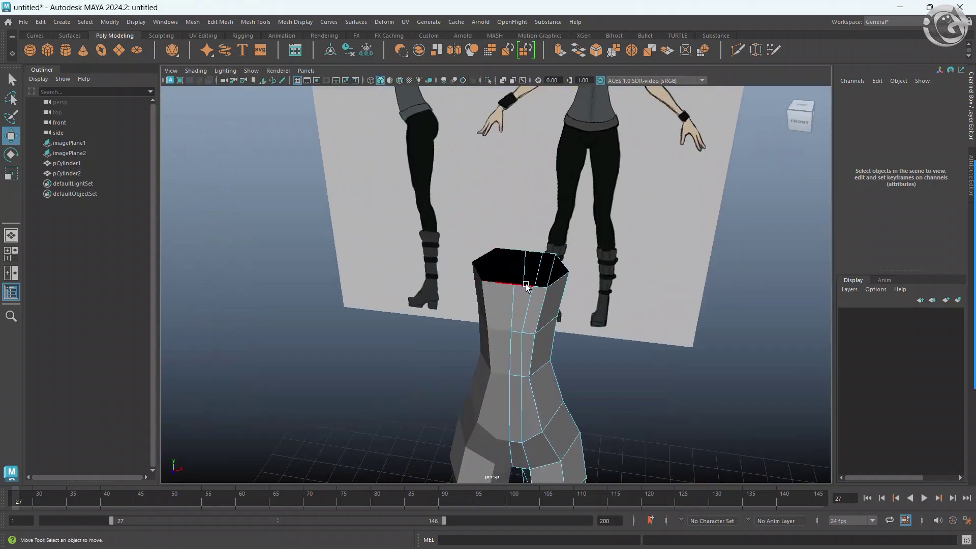
double_click(526, 285)
left_click(565, 279)
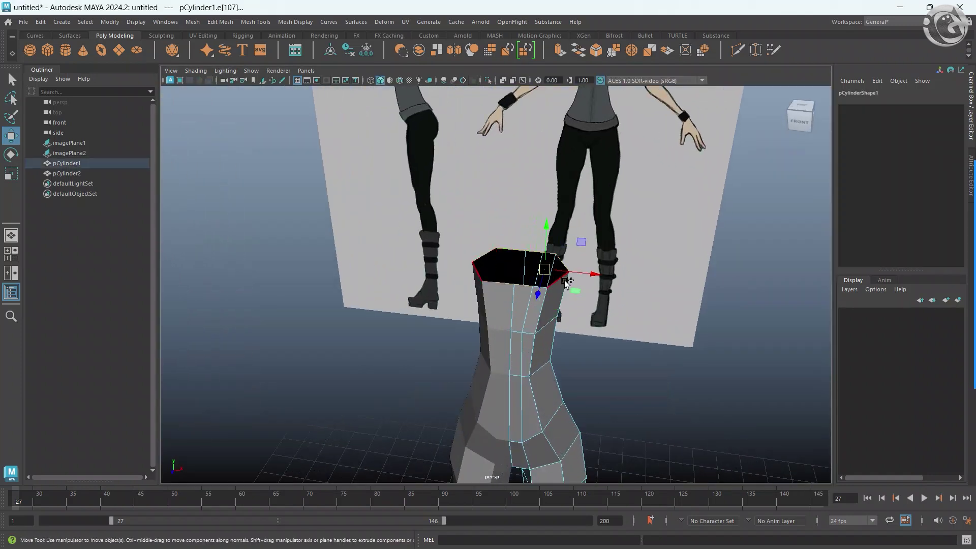
Extrude the top edge up into a new row and move its pivot to the centre line.
key("space")
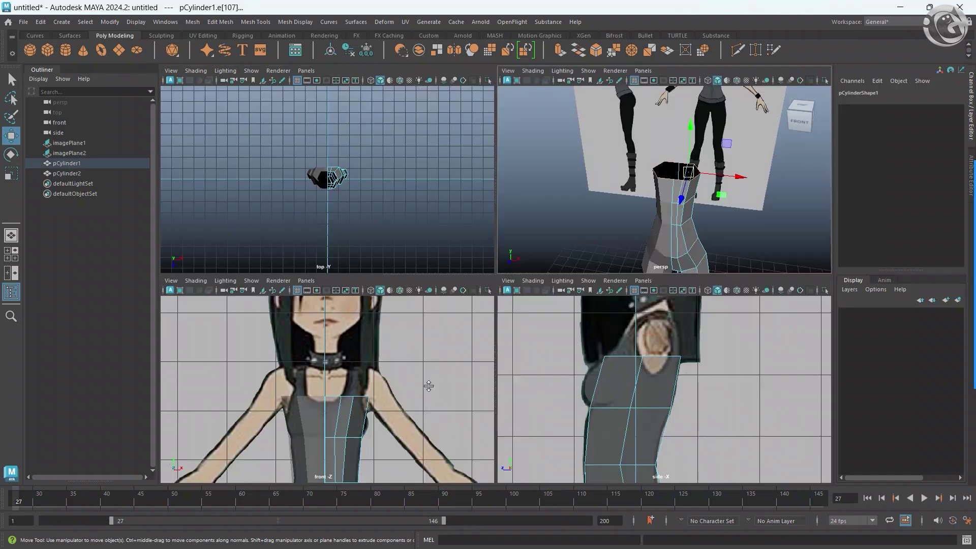
key("space")
right_click_drag(525, 338, 550, 325, "alt")
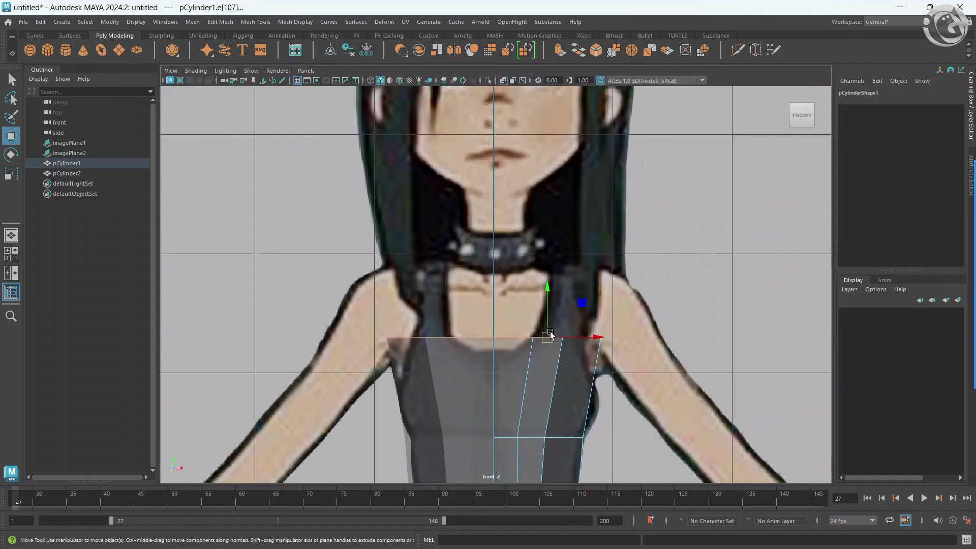
scroll(549, 334, "up", 2)
left_click_drag(558, 314, 556, 261, "shift")
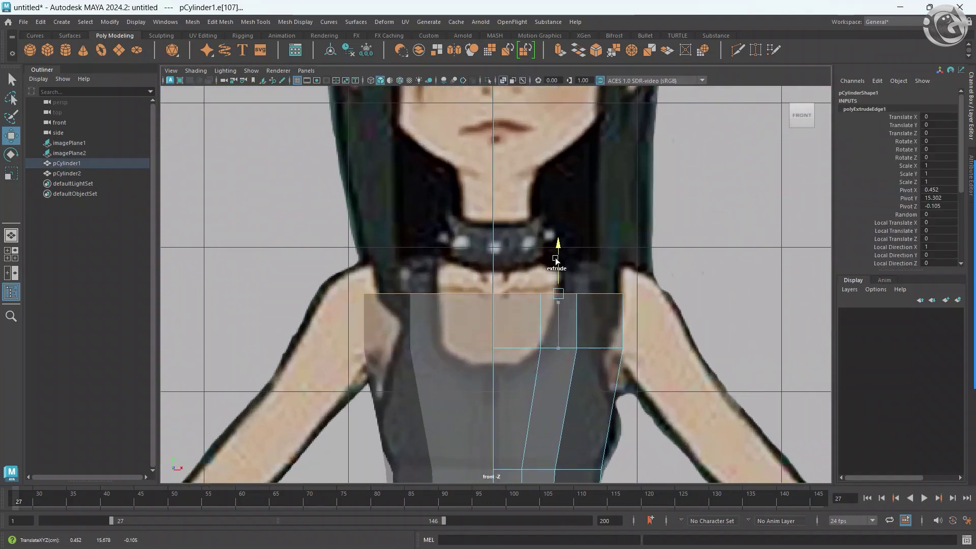
key("d")
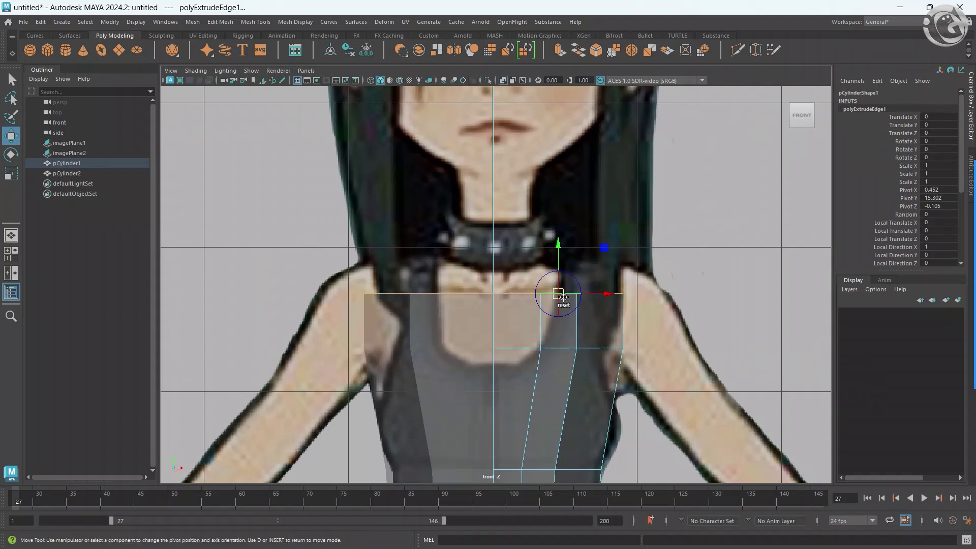
left_click_drag(559, 305, 488, 308)
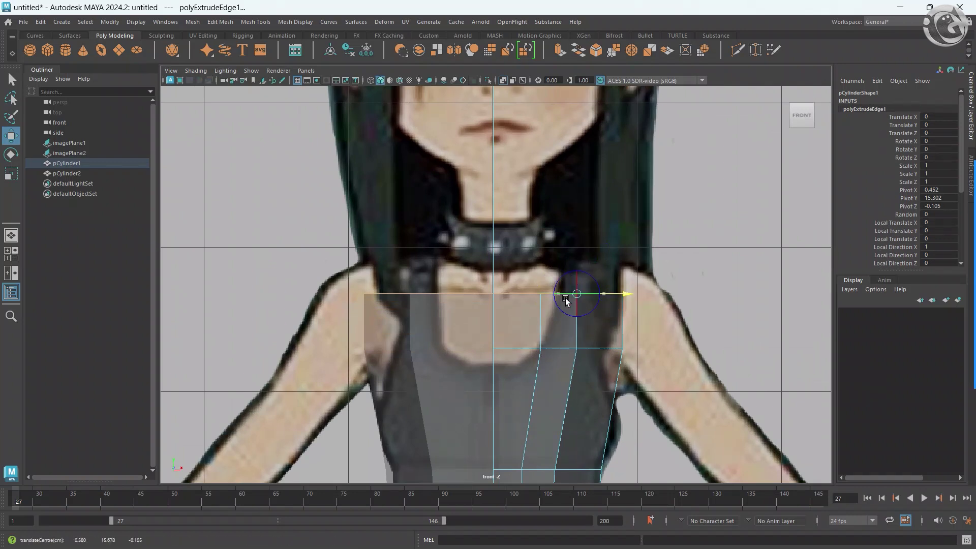
Rotate the new row into a shallow V and extrude another row toward the neck.
key("e")
left_click_drag(527, 267, 518, 270)
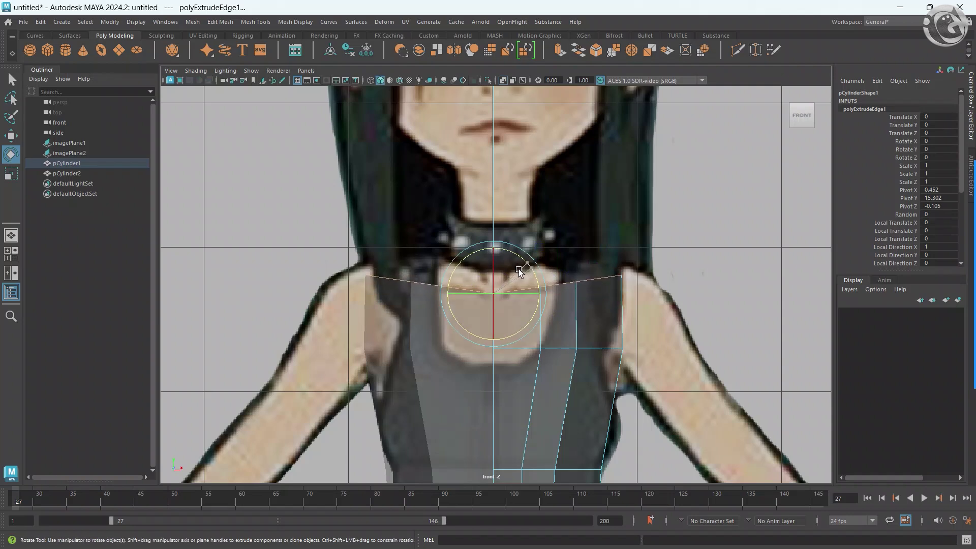
left_click_drag(518, 270, 516, 270)
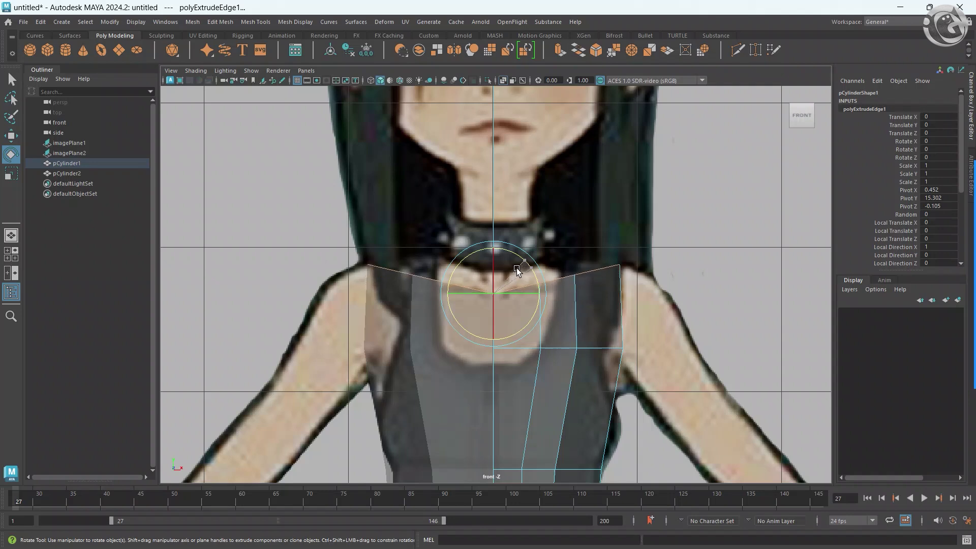
key("w")
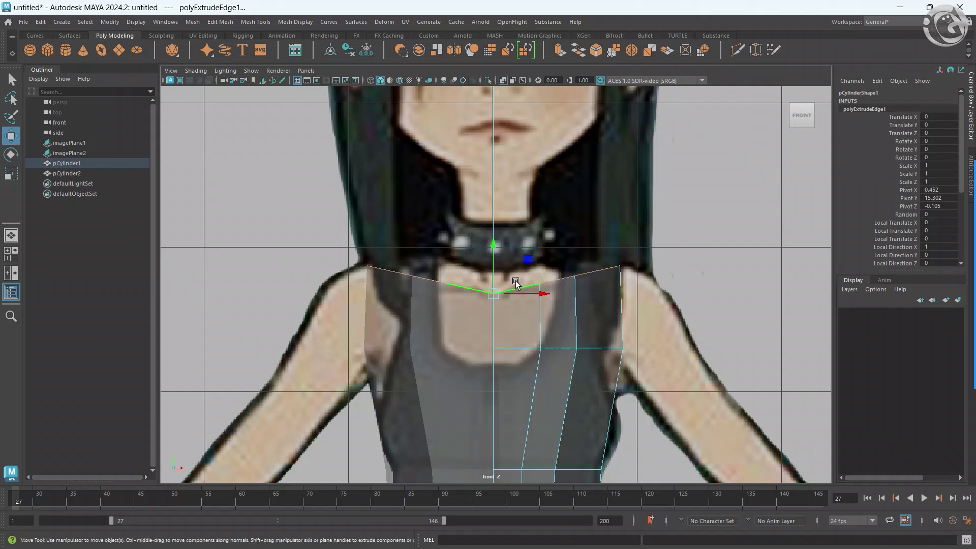
left_click_drag(493, 265, 494, 240, "shift")
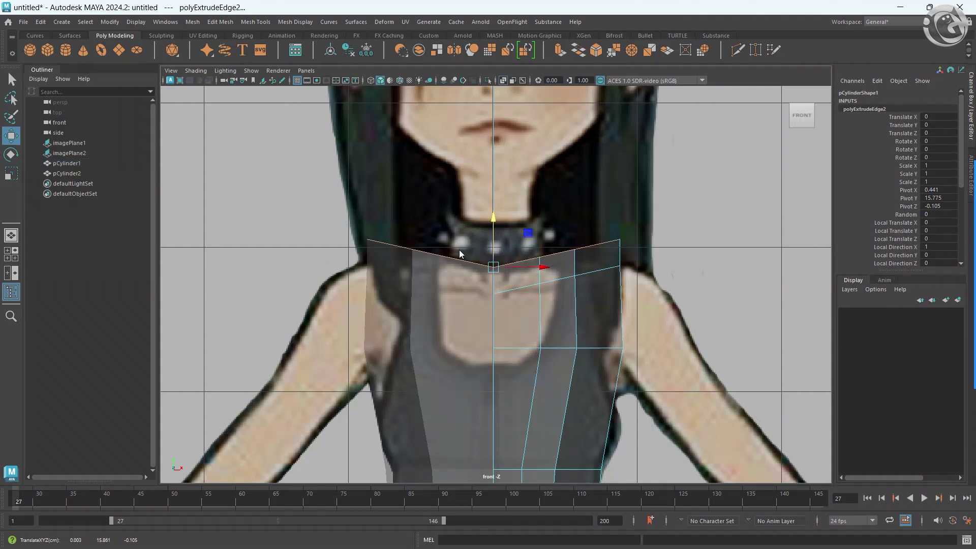
right_click_drag(458, 249, 434, 274)
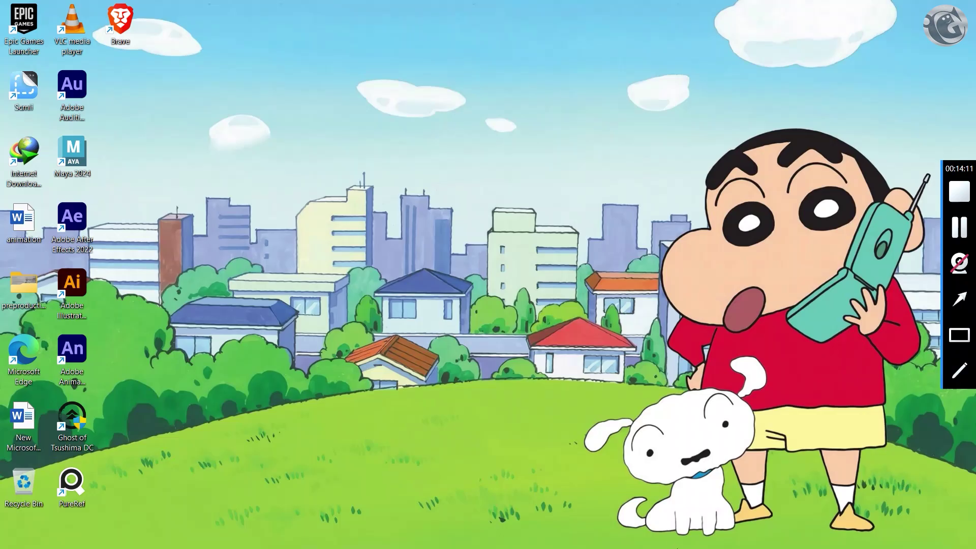
Back in Maya, move the chest vertices along Z to match the side reference.
left_click(628, 544)
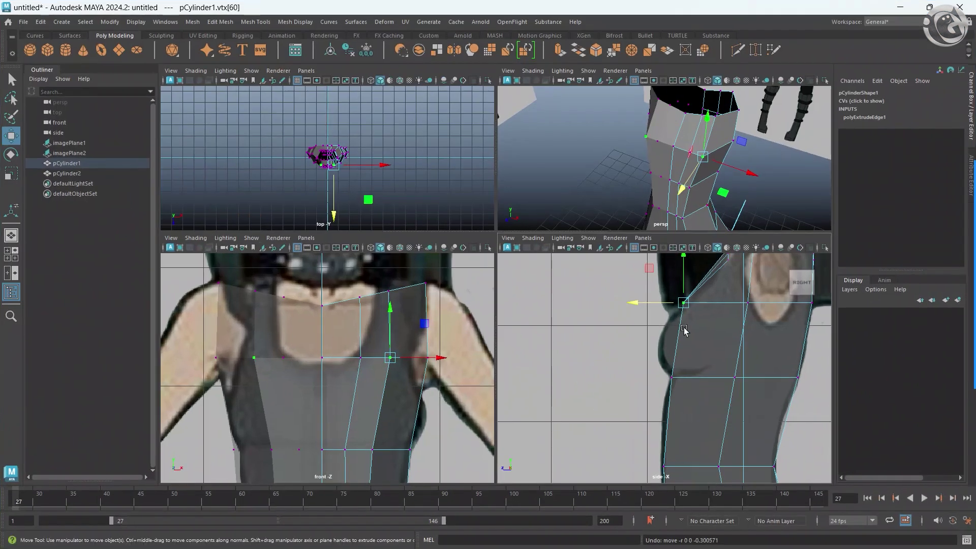
left_click_drag(683, 303, 711, 303)
left_click(672, 378)
mouse_move(656, 380)
left_mouse_down()
mouse_move(692, 399)
mouse_move(687, 388)
left_mouse_up()
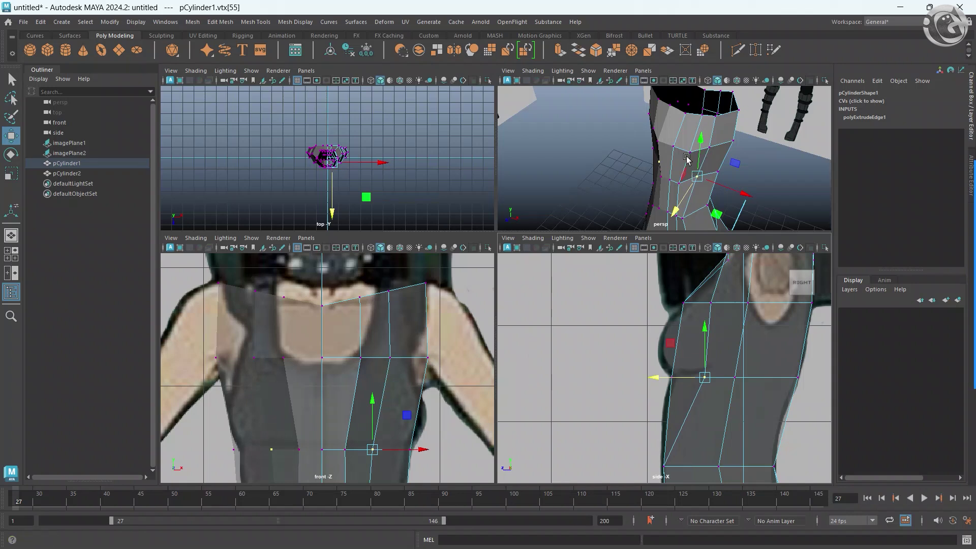
left_click_drag(669, 378, 664, 379)
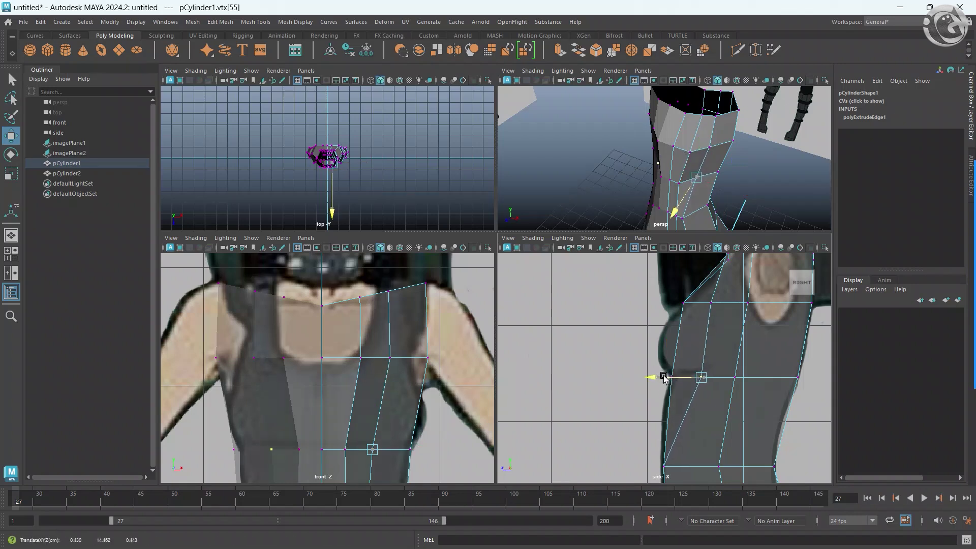
left_click_drag(662, 378, 659, 381)
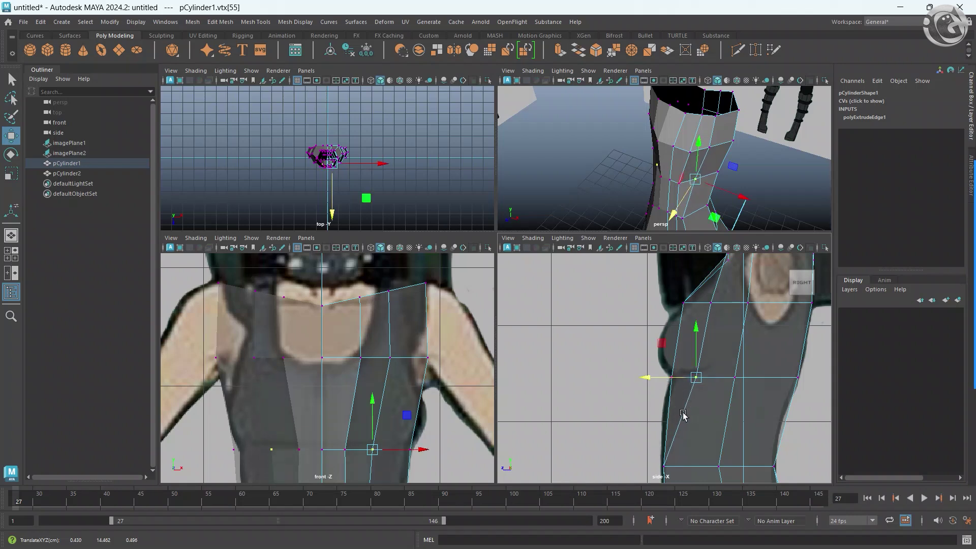
Pull the waist and hip vertices along Z to follow the side outline.
middle_click_drag(682, 416, 662, 339, "alt")
left_click(643, 389)
left_click_drag(638, 389, 658, 390)
middle_click_drag(660, 393, 625, 345, "alt")
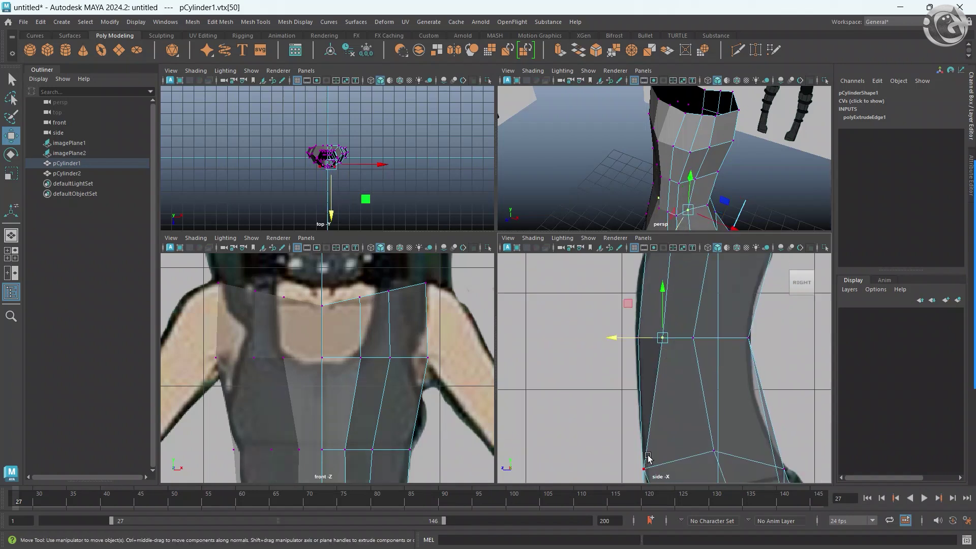
left_click(617, 349)
left_click_drag(617, 347, 650, 351)
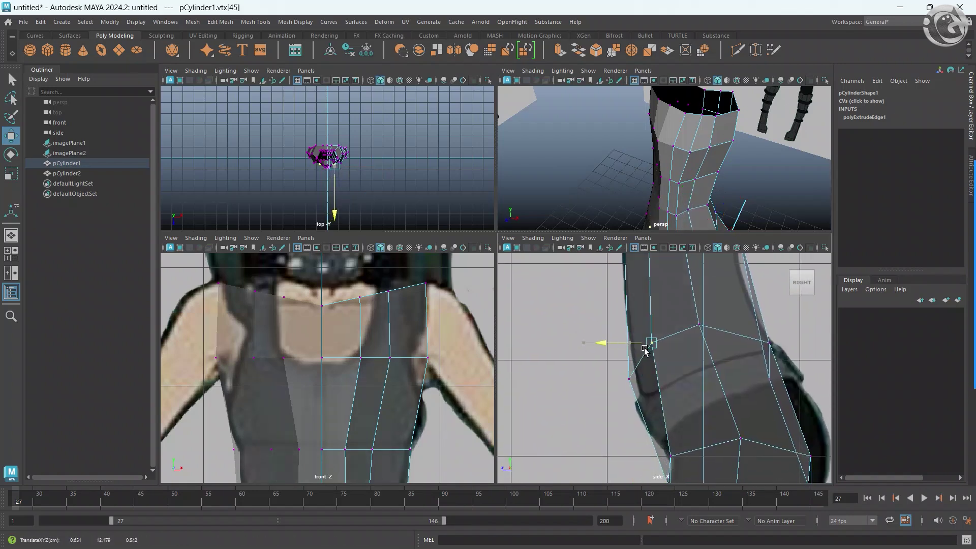
mouse_move(665, 369)
middle_mouse_down("alt")
mouse_move(650, 339)
mouse_move(628, 382)
mouse_move(675, 337)
middle_mouse_up("alt")
mouse_move(673, 387)
middle_mouse_down("alt")
mouse_move(660, 337)
mouse_move(655, 365)
middle_mouse_up("alt")
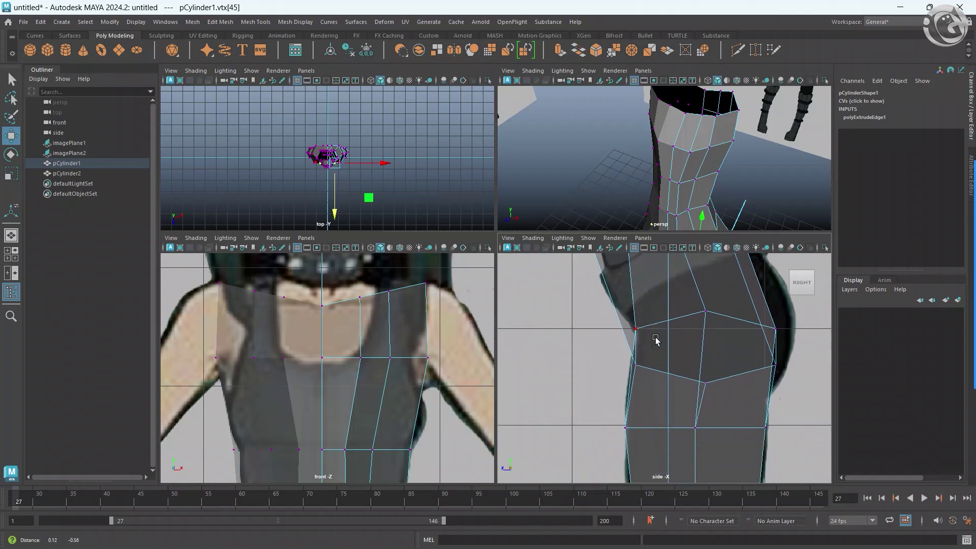
scroll(655, 365, "down", 3)
In the maximized side view, fit an upper torso vertex to the profile, undoing one stray move.
key("space")
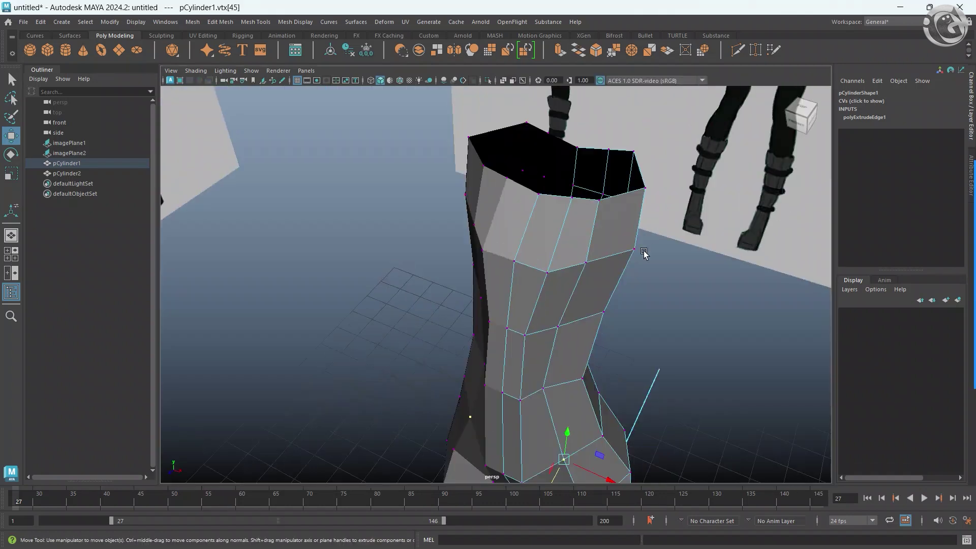
left_click_drag(645, 254, 540, 343, "alt")
left_click(510, 307)
key("space")
key("space")
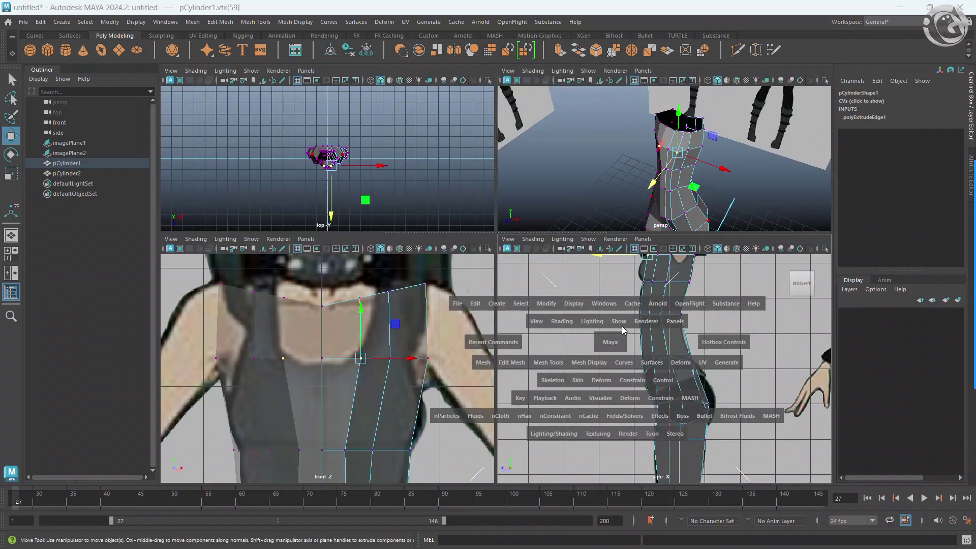
middle_click_drag(629, 419, 630, 435, "alt")
left_click_drag(443, 186, 449, 186)
key("ctrl+z")
left_click(454, 240)
left_click_drag(454, 241, 457, 240)
Push the lower torso and hip vertices outward to match the side outline.
left_click(449, 306)
left_click_drag(432, 304, 432, 311)
left_click(452, 429)
left_click_drag(442, 430, 449, 429)
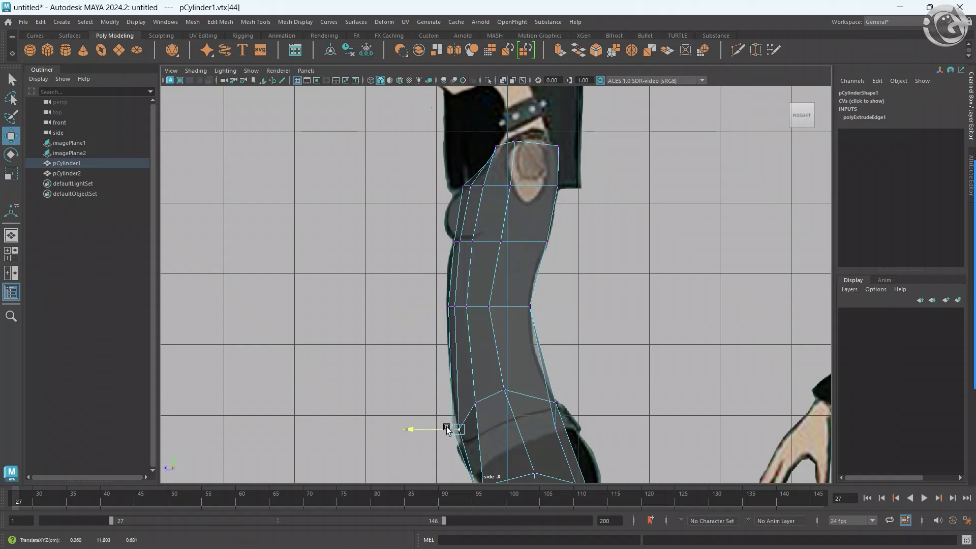
middle_click_drag(480, 463, 478, 374, "alt")
left_click(481, 425)
left_click_drag(467, 426, 474, 426)
In the perspective view, nudge the top-rim vertices outward.
key("space")
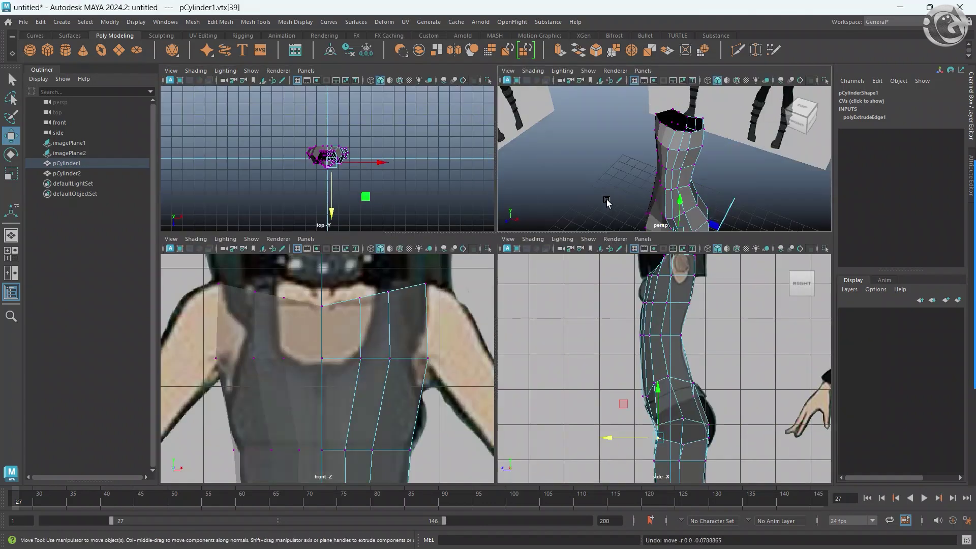
key("space")
mouse_move(498, 305)
left_mouse_down("alt")
mouse_move(446, 300)
mouse_move(430, 288)
left_mouse_up("alt")
left_click(439, 288)
left_click(431, 349)
left_click_drag(425, 351, 429, 351)
left_click(431, 411)
left_click_drag(432, 413, 428, 413)
middle_click_drag(432, 413, 430, 333, "alt")
left_click_drag(430, 333, 423, 339)
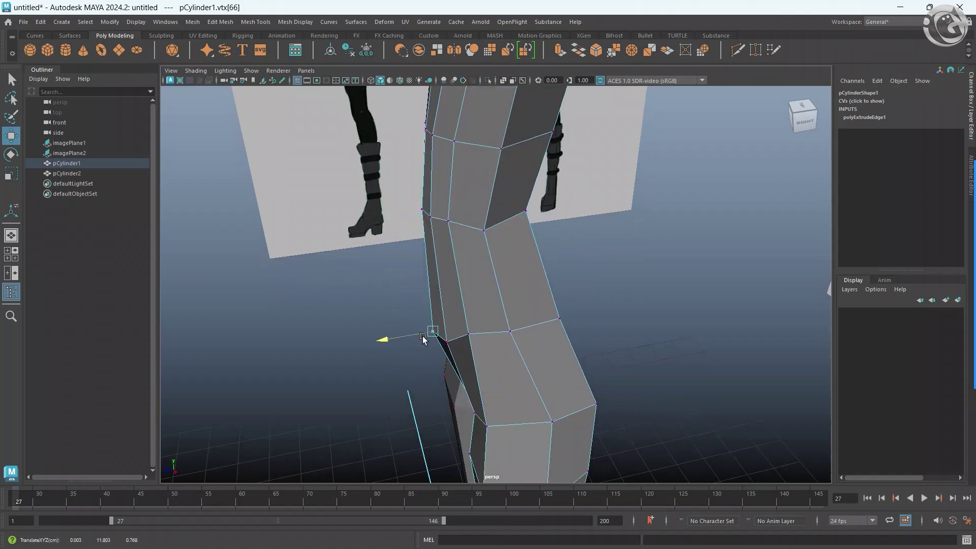
left_click_drag(480, 248, 446, 340, "alt")
left_click(470, 294)
mouse_move(459, 295)
left_mouse_down()
mouse_move(450, 298)
mouse_move(434, 251)
left_mouse_up()
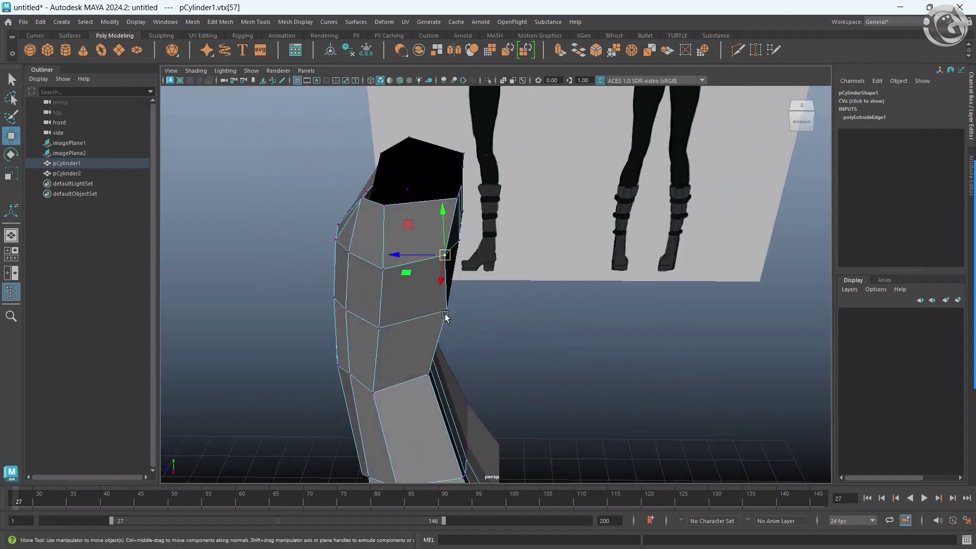
key("ctrl+z")
key("ctrl+z")
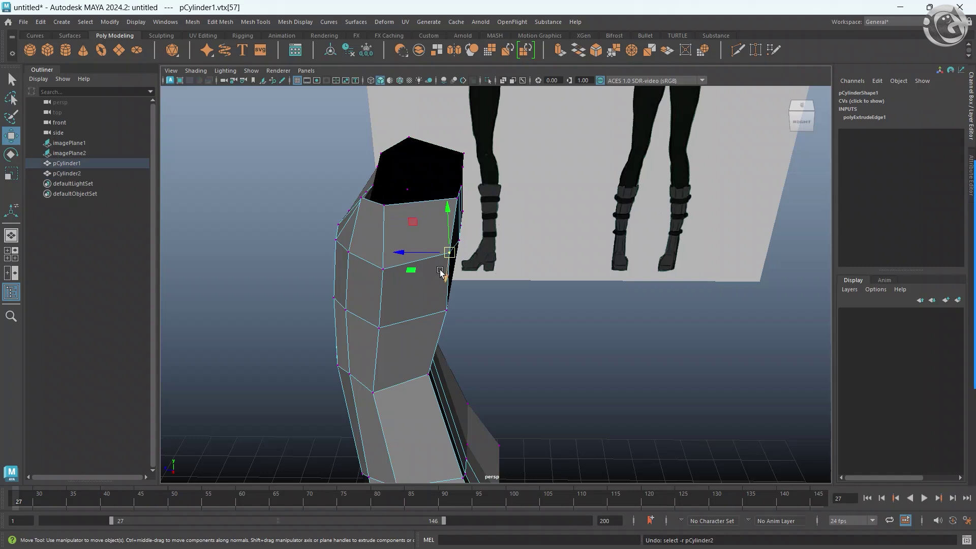
mouse_move(370, 325)
left_mouse_down("alt")
mouse_move(420, 337)
mouse_move(412, 331)
left_mouse_up("alt")
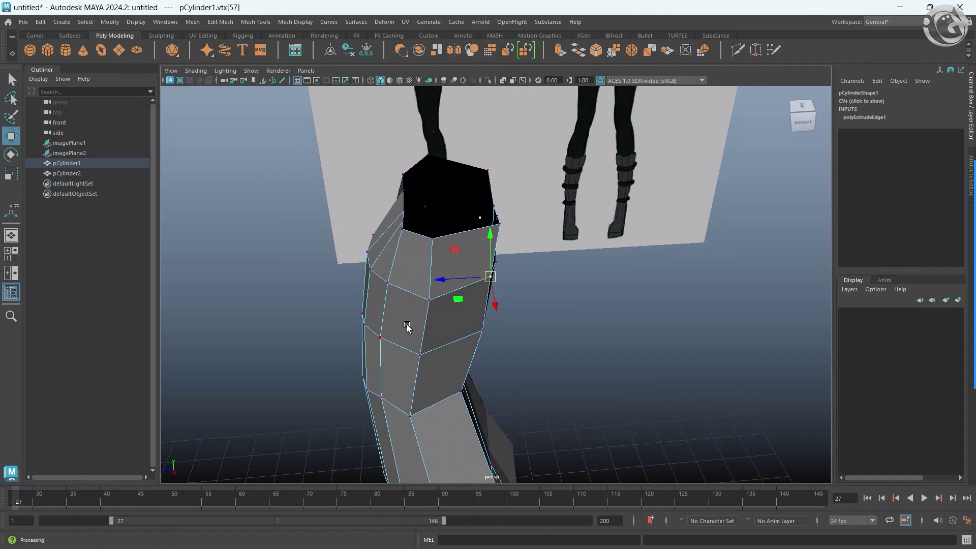
mouse_move(446, 312)
left_mouse_down("alt")
mouse_move(488, 274)
mouse_move(507, 315)
mouse_move(467, 313)
left_mouse_up("alt")
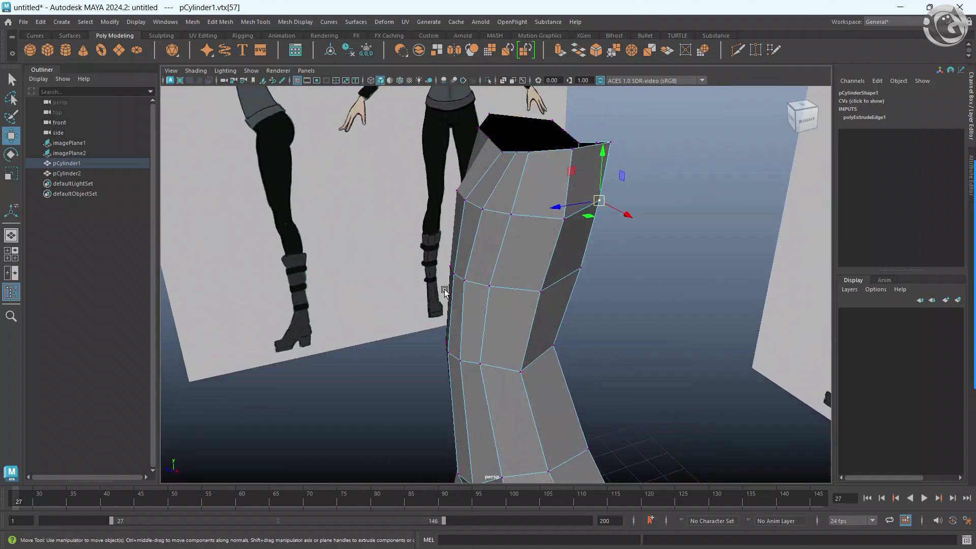
key("3")
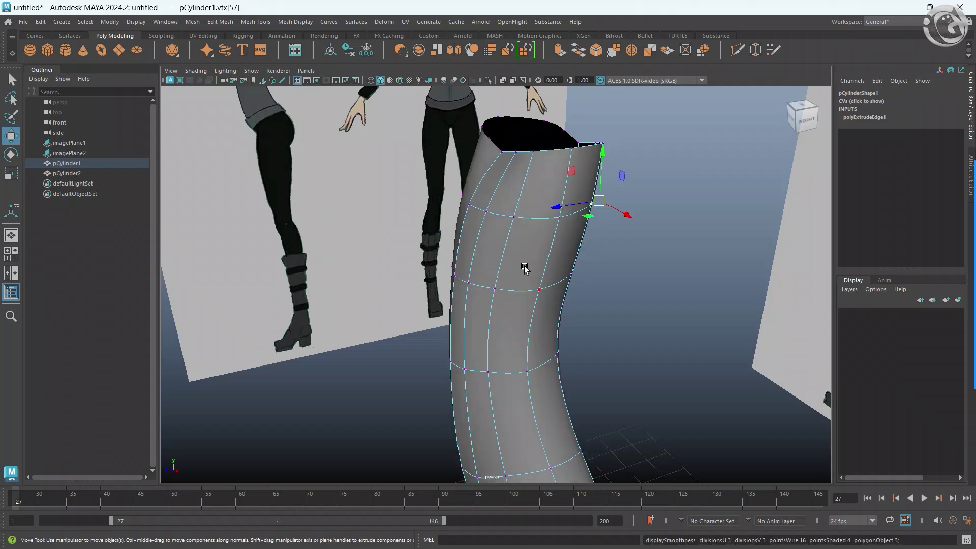
key("1")
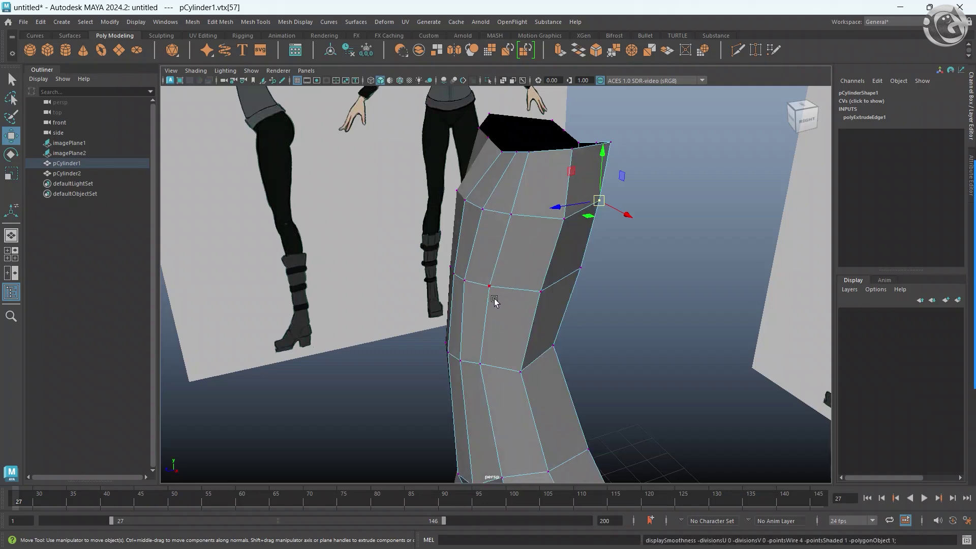
mouse_move(494, 301)
left_mouse_down("alt")
mouse_move(513, 293)
mouse_move(475, 288)
left_mouse_up("alt")
In the four-view side view, pull the torso profile vertices down to the hip onto the reference.
left_click(475, 287)
key("space")
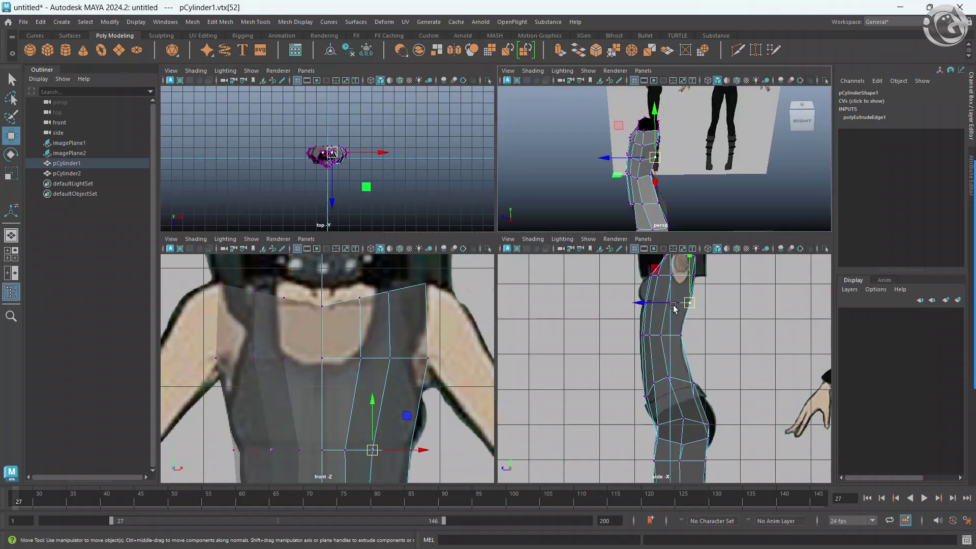
left_click(673, 307)
scroll(679, 341, "up", 2)
left_click(684, 327)
left_click_drag(679, 330, 670, 331)
left_click(697, 386)
middle_click_drag(682, 387, 674, 386)
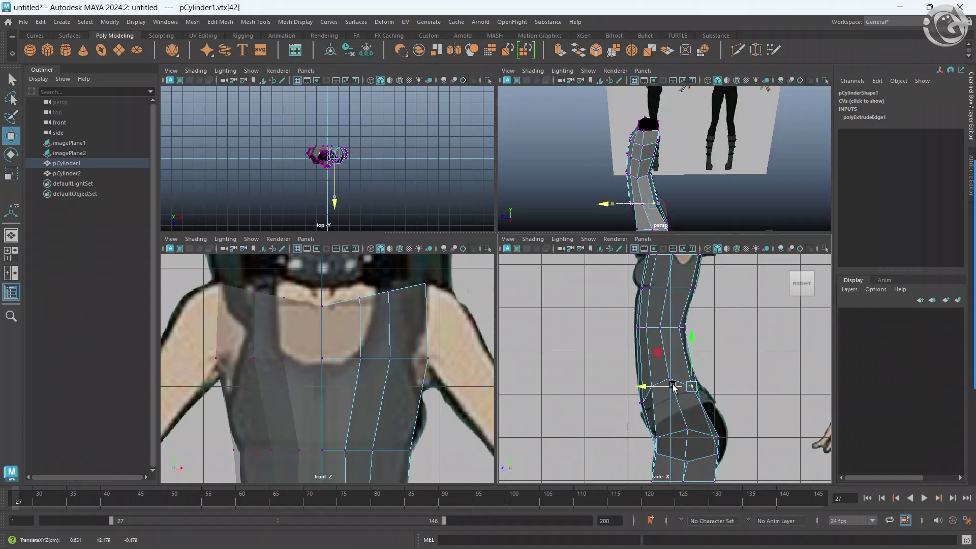
left_click(700, 403)
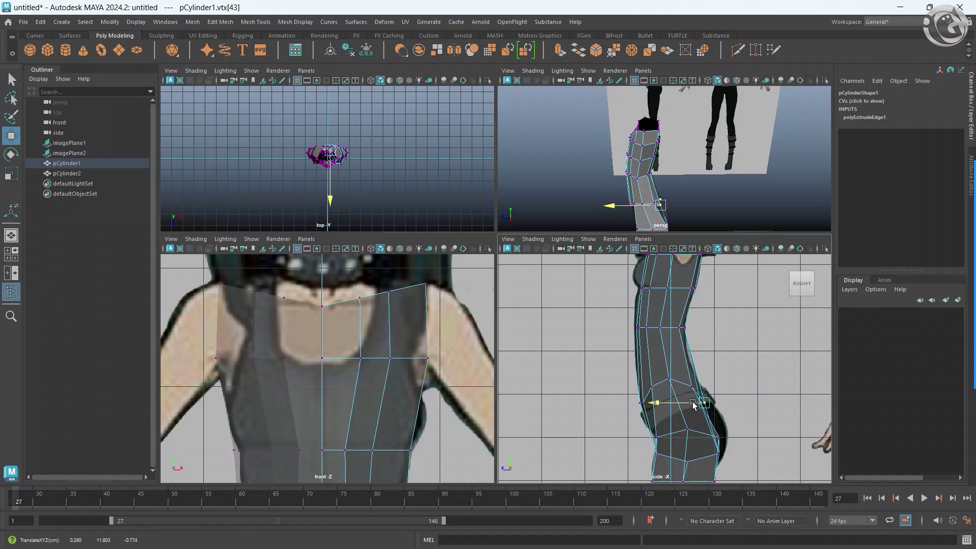
left_click_drag(695, 404, 694, 403)
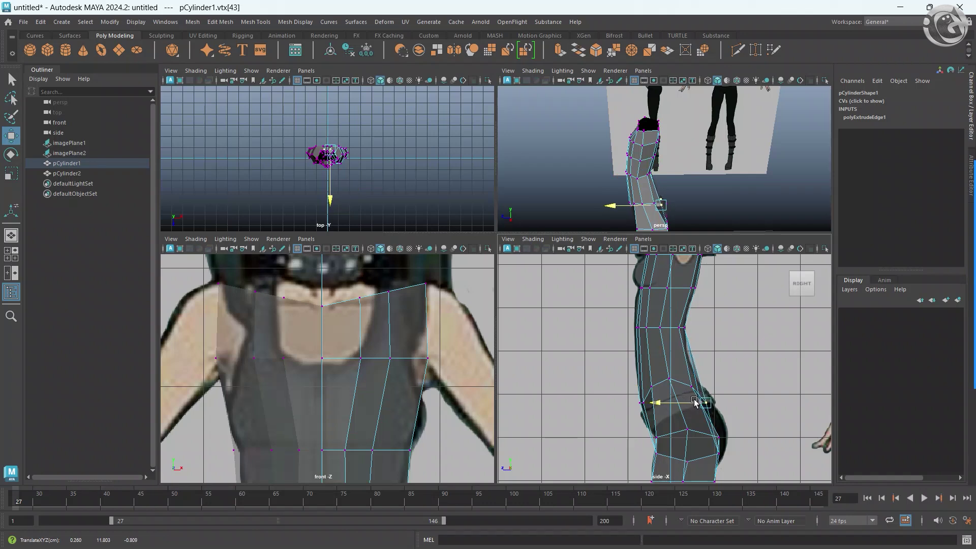
Shape the lower hip and buttock vertices to the reference curve, undoing one outward pull.
scroll(638, 198, "up", 3)
mouse_move(638, 198)
left_mouse_down("alt")
mouse_move(586, 193)
mouse_move(600, 168)
left_mouse_up("alt")
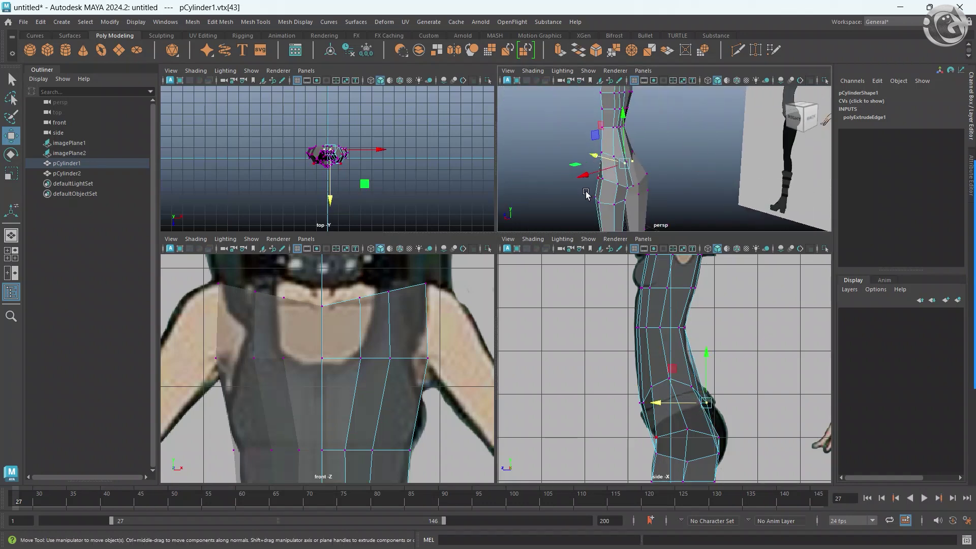
key("F8")
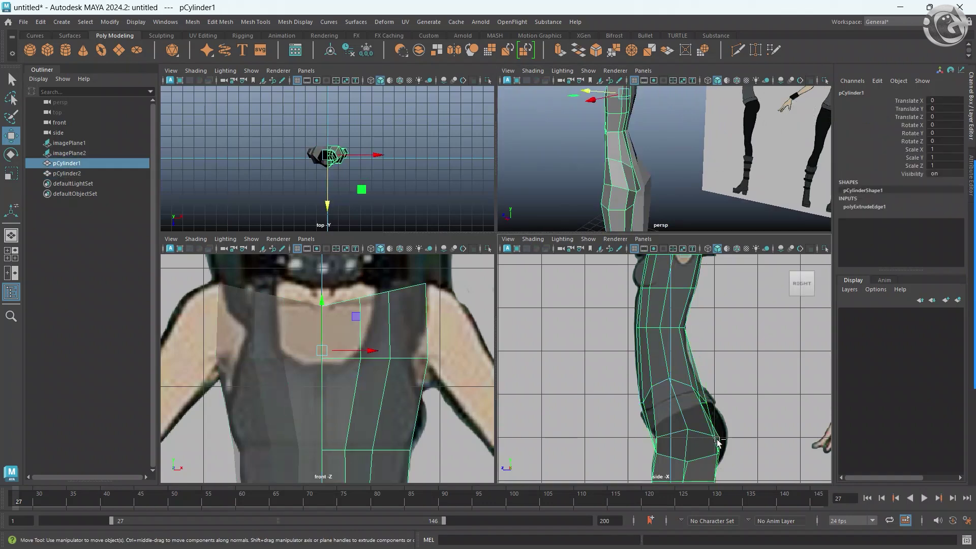
key("F8")
left_click(717, 440)
left_click_drag(717, 440, 700, 440)
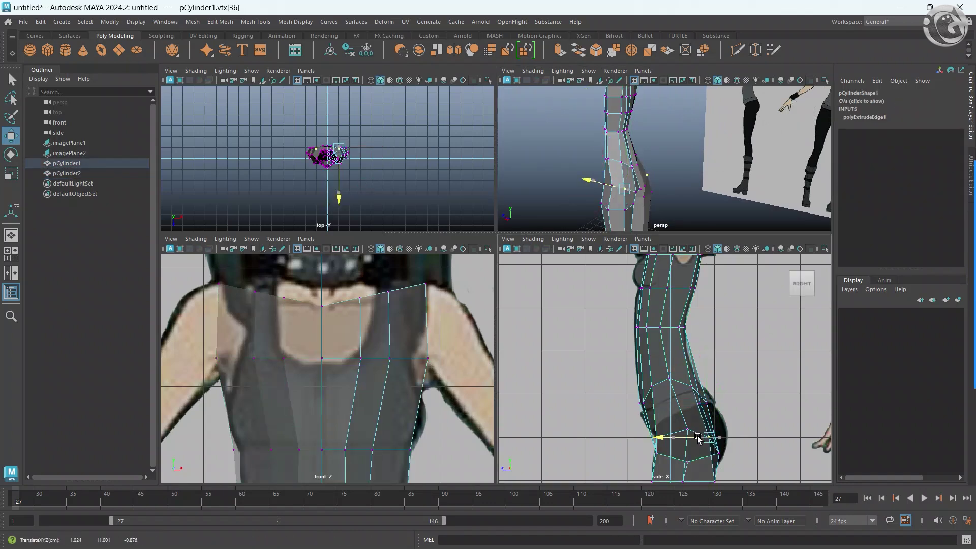
left_click(719, 437)
left_click_drag(719, 437, 727, 440)
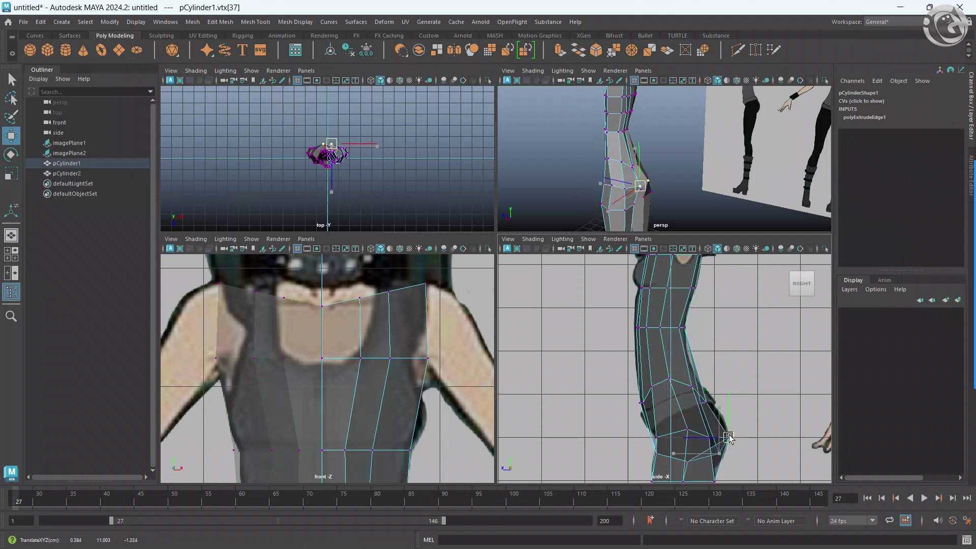
key("ctrl+z")
key("ctrl+z")
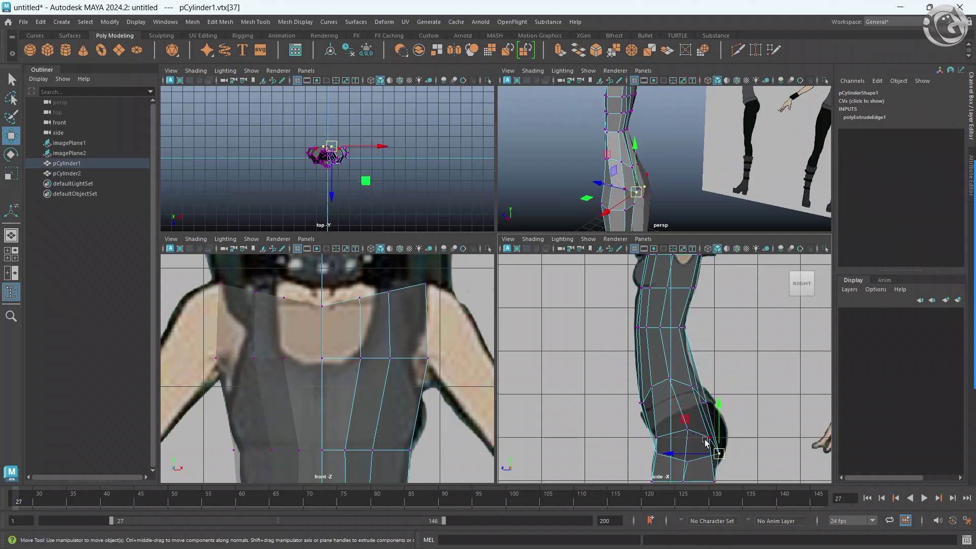
left_click_drag(703, 441, 706, 442)
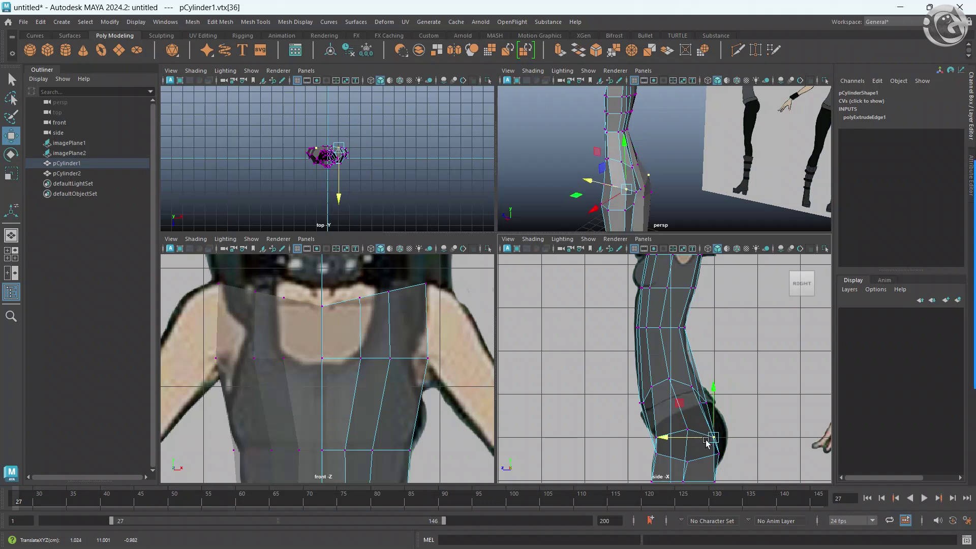
left_click(702, 453)
left_click_drag(705, 454, 702, 449)
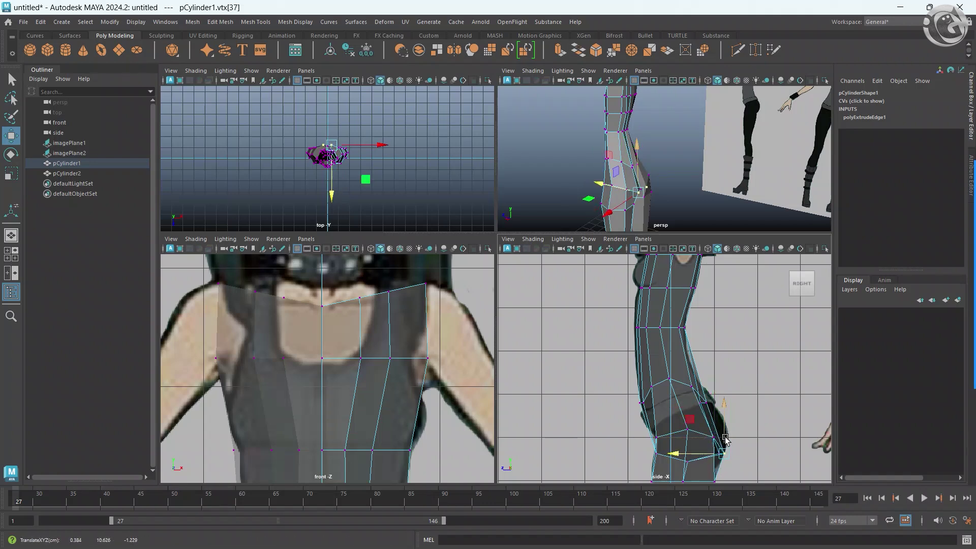
Fit the torso's top-edge and chest vertices to the side-view bust outline.
left_click_drag(636, 153, 634, 158, "alt")
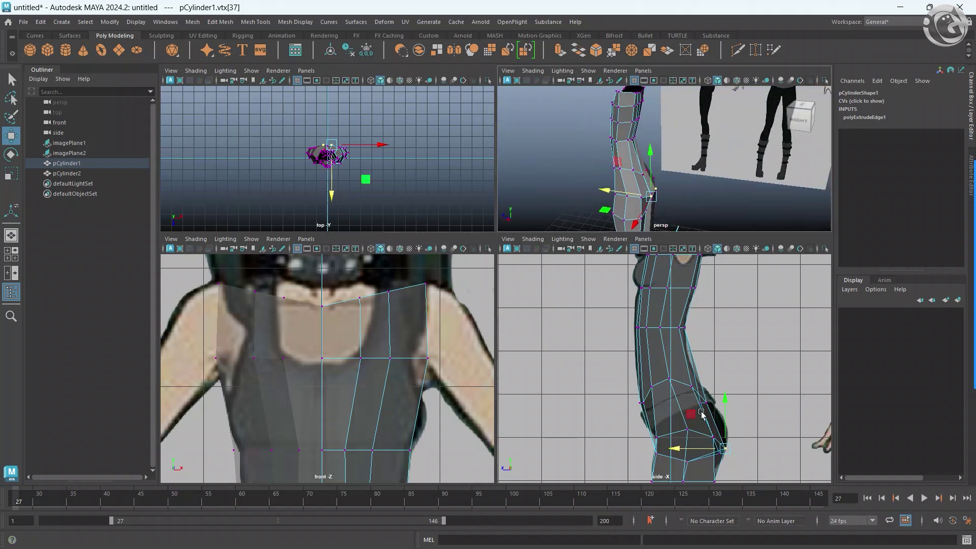
middle_click_drag(723, 453, 715, 390, "alt")
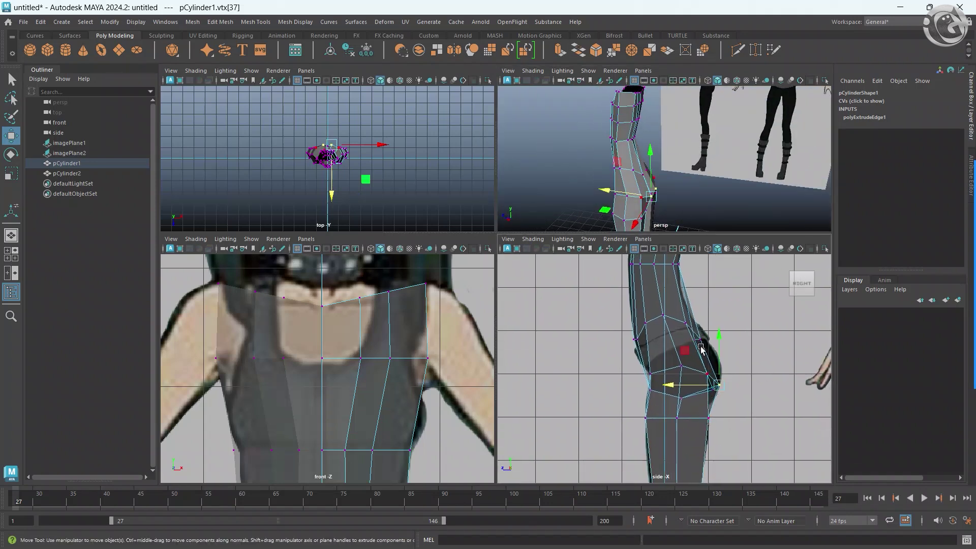
middle_click_drag(702, 350, 692, 458, "alt")
left_click(686, 339)
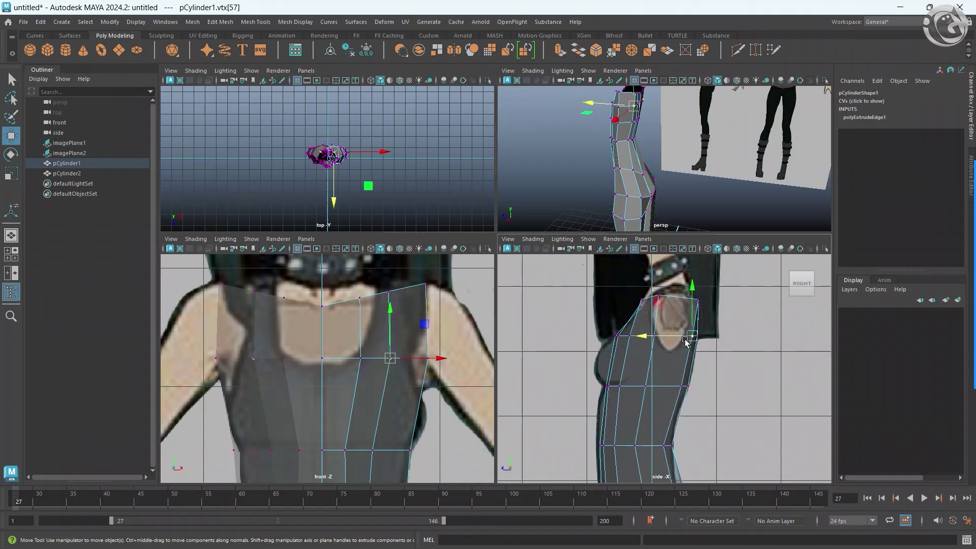
left_click(690, 299)
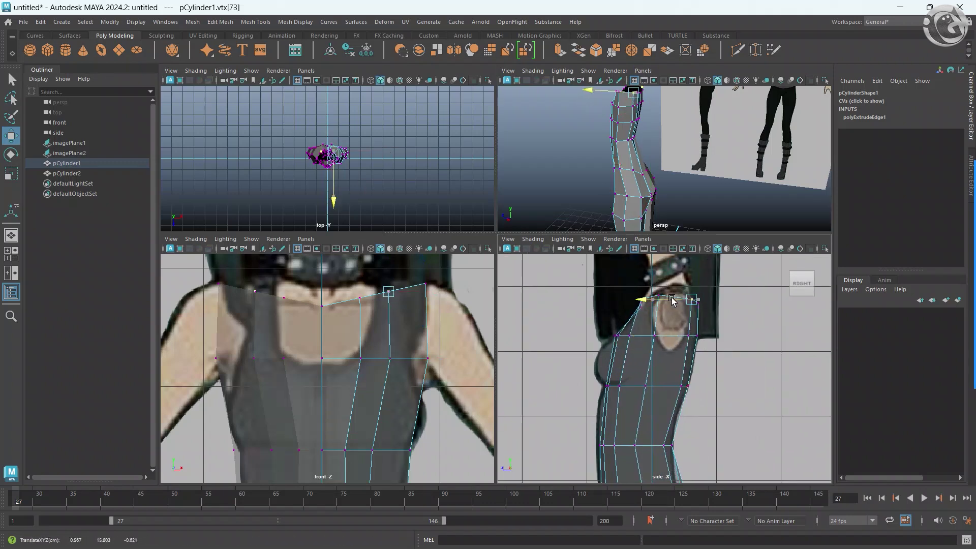
left_click_drag(670, 300, 694, 308)
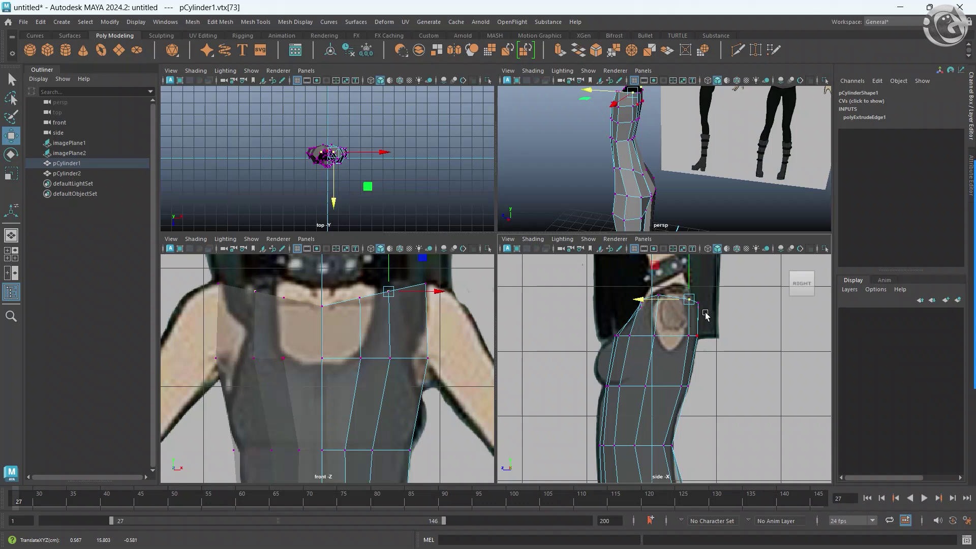
scroll(712, 334, "up", 3)
left_click(709, 305)
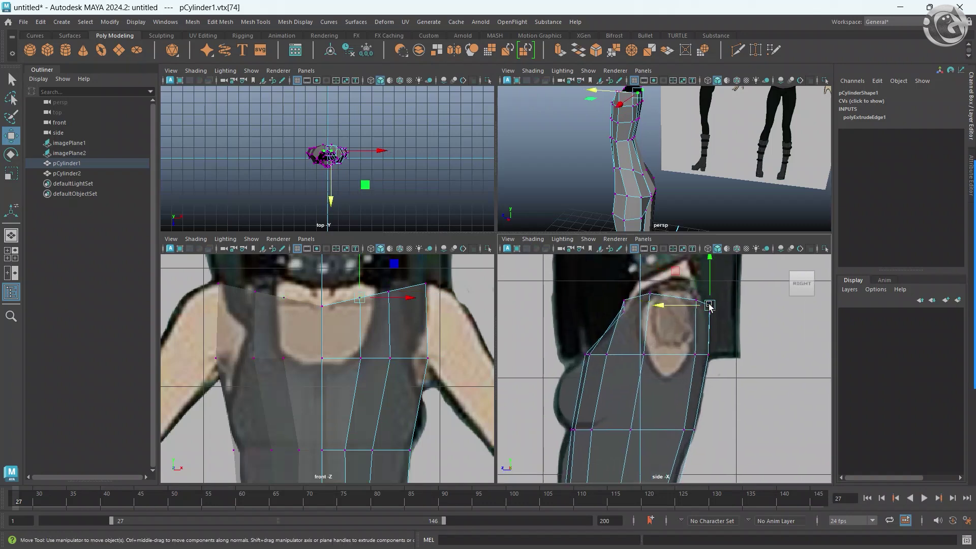
left_click_drag(696, 309, 685, 311)
left_click(707, 355)
left_click_drag(700, 357, 695, 357)
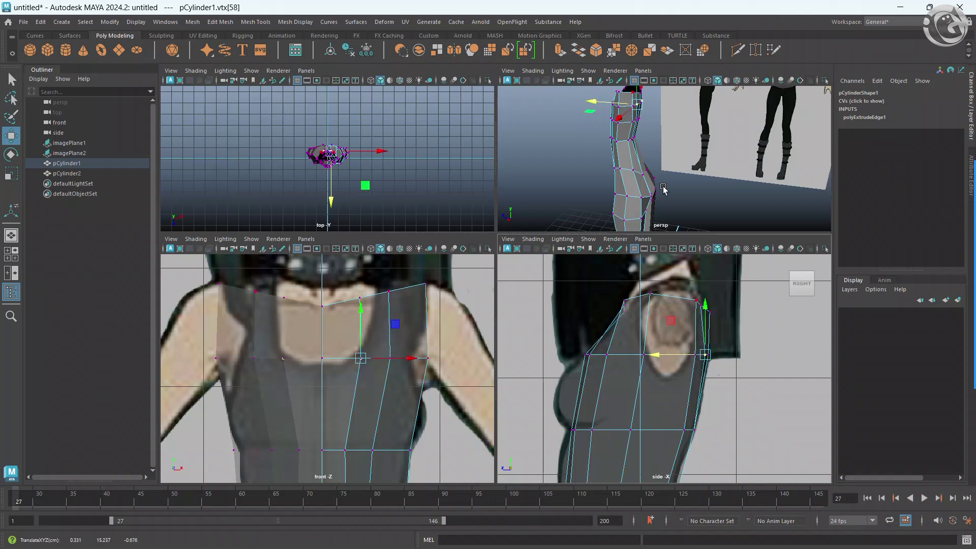
In a single perspective view, select upper torso vertices from above.
key("space")
mouse_move(551, 212)
left_mouse_down("alt")
mouse_move(458, 218)
mouse_move(563, 332)
mouse_move(624, 331)
mouse_move(523, 286)
left_mouse_up("alt")
left_click(510, 266)
left_click(492, 211)
Orbit the torso and select upper torso, chest and waist vertices.
left_click_drag(472, 249, 460, 254, "alt")
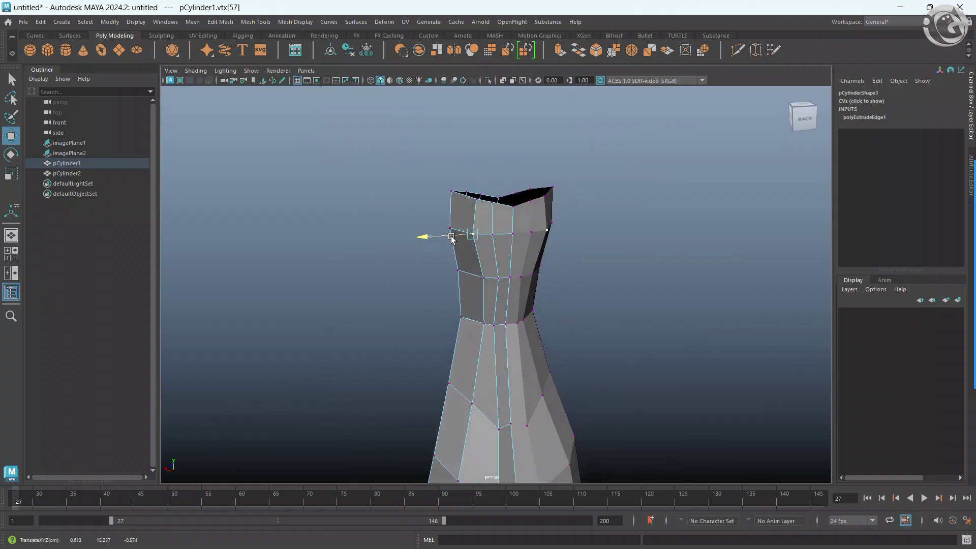
left_click(474, 278)
left_click(480, 323)
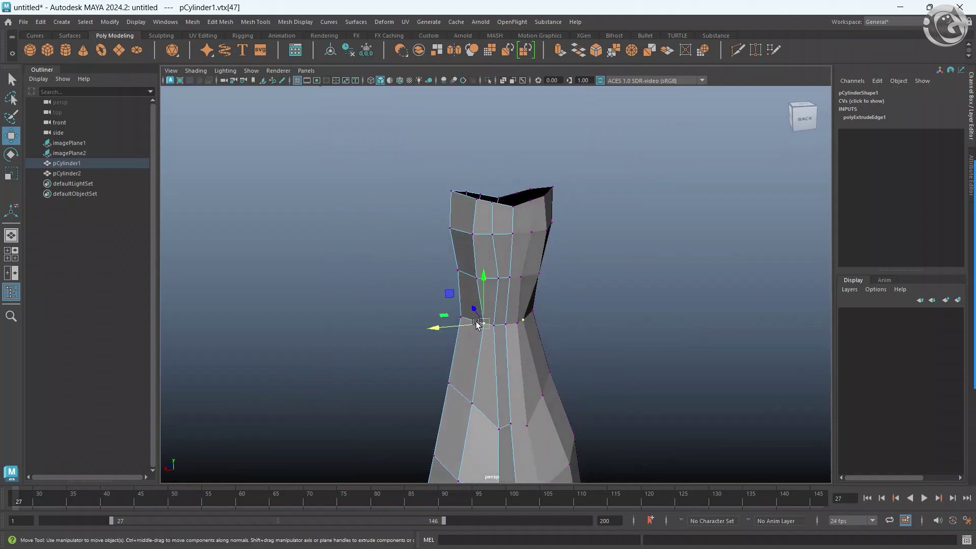
left_click(494, 325)
left_click_drag(516, 265, 470, 239, "alt")
left_click(479, 280)
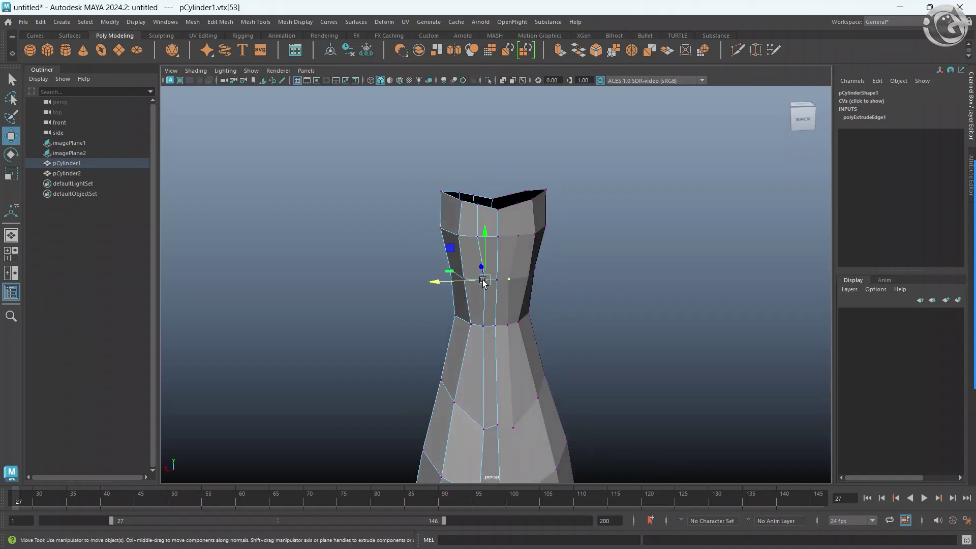
left_click(478, 324)
left_click(481, 428)
Nudge the hip vertex inward, then check the open top and side view.
middle_click_drag(473, 472, 472, 371, "alt")
left_click(466, 397)
mouse_move(466, 397)
left_mouse_down()
mouse_move(451, 352)
mouse_move(440, 375)
left_mouse_up()
left_click(425, 379)
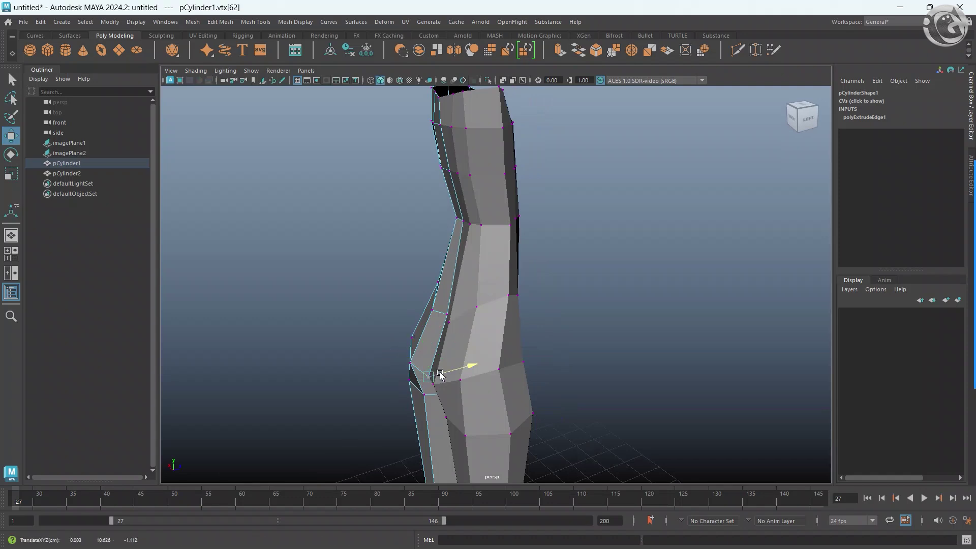
mouse_move(475, 309)
left_mouse_down("alt")
mouse_move(497, 374)
mouse_move(497, 323)
mouse_move(491, 341)
mouse_move(627, 331)
mouse_move(518, 330)
mouse_move(507, 310)
mouse_move(584, 289)
mouse_move(539, 261)
left_mouse_up("alt")
key("space")
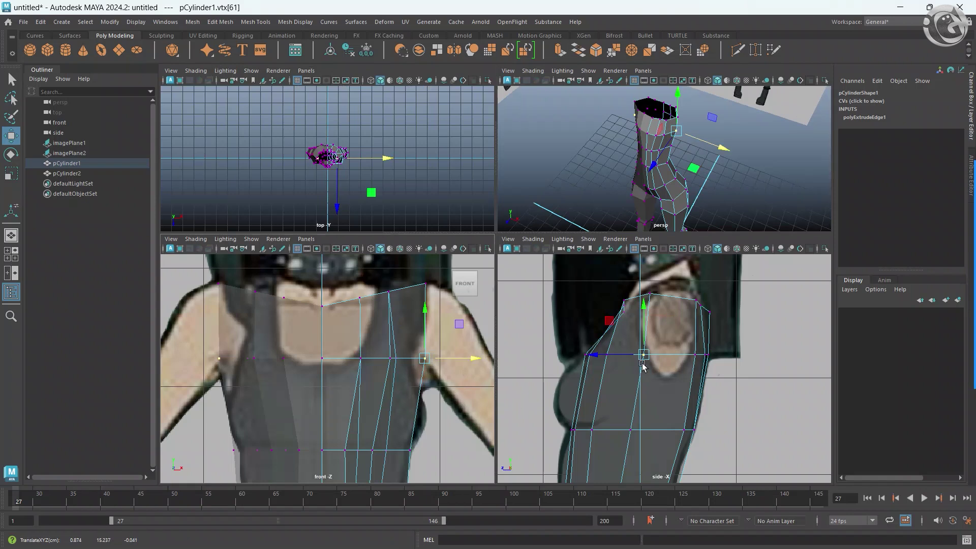
key("space")
scroll(526, 363, "down", 4)
In perspective, nudge the front torso vertices slightly outward.
key("space")
key("space")
mouse_move(584, 213)
left_mouse_down("alt")
mouse_move(526, 280)
mouse_move(388, 275)
mouse_move(475, 320)
mouse_move(598, 316)
mouse_move(497, 322)
mouse_move(482, 233)
left_mouse_up("alt")
left_click(495, 220)
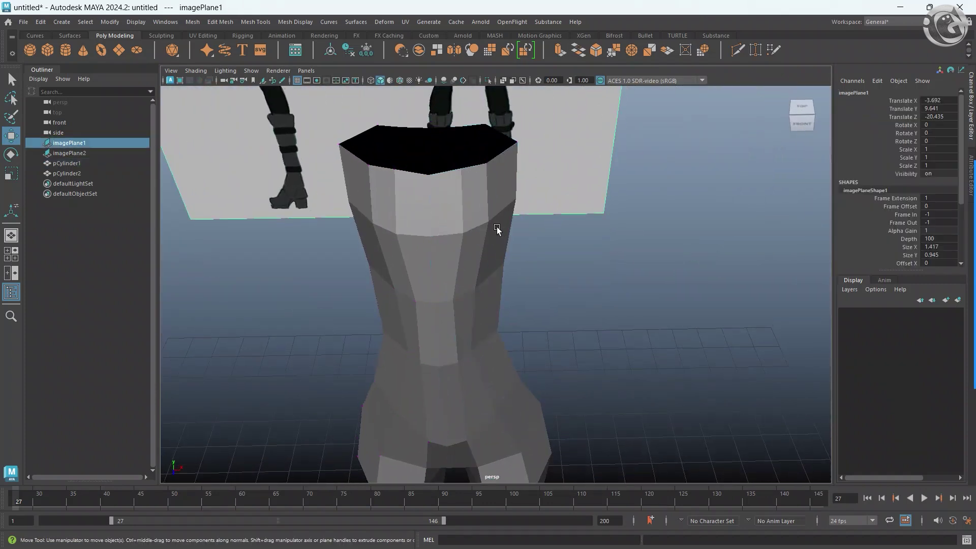
left_click_drag(507, 222, 512, 222)
left_click(475, 288)
left_click_drag(492, 288, 496, 288)
left_click(471, 351)
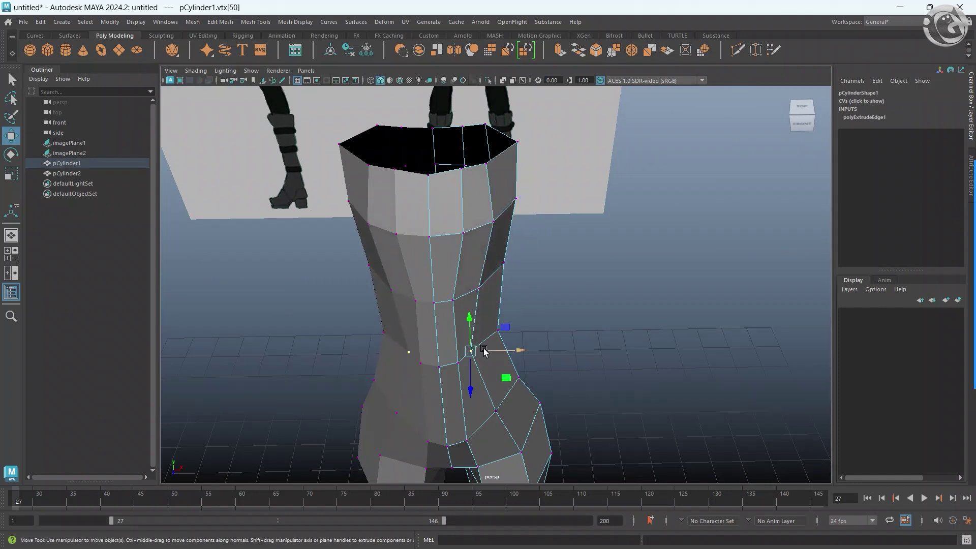
Shift a higher front-torso vertex across the body's width.
mouse_move(483, 351)
left_mouse_down("alt")
mouse_move(463, 338)
mouse_move(550, 272)
mouse_move(549, 291)
mouse_move(529, 249)
left_mouse_up("alt")
left_click(549, 269)
left_click(529, 245)
right_click_drag(529, 245, 553, 281, "alt")
left_click(539, 230)
left_click_drag(559, 232, 564, 271)
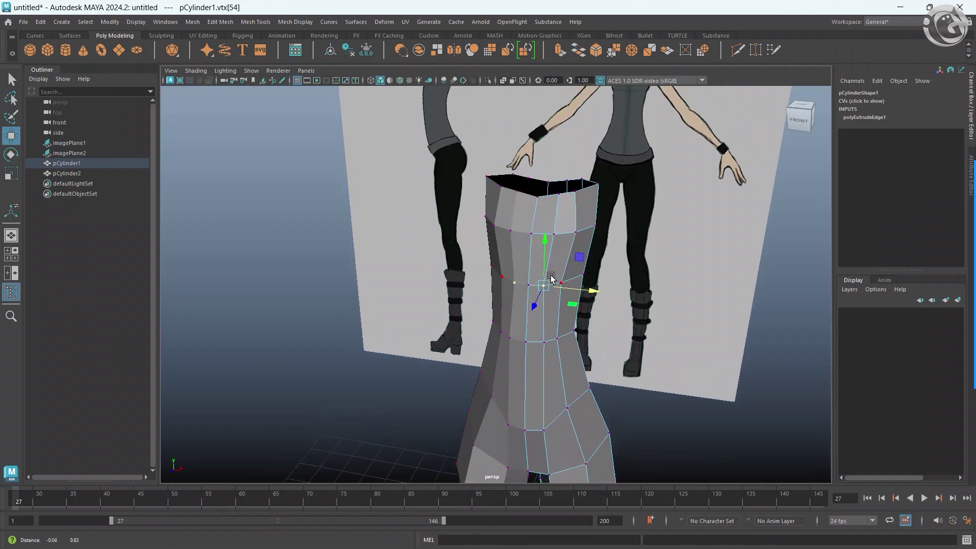
Select the top-rim vertex at the shoulder edge of the original half-body mesh.
left_click(461, 190)
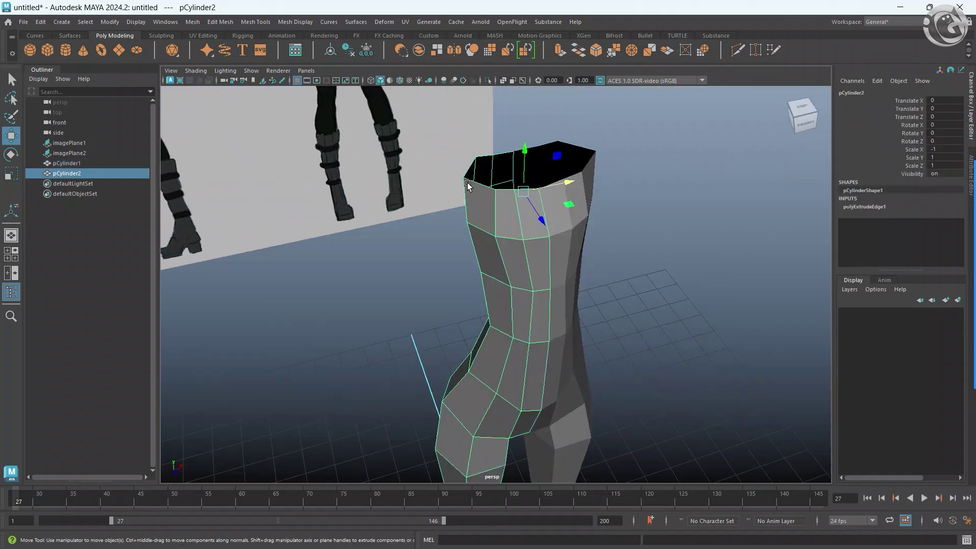
key("ctrl+z")
left_click(610, 148)
left_click_drag(610, 148, 556, 340, "alt")
Zoom the side view onto the shoulder and pull its vertex onto the reference outline.
key("space")
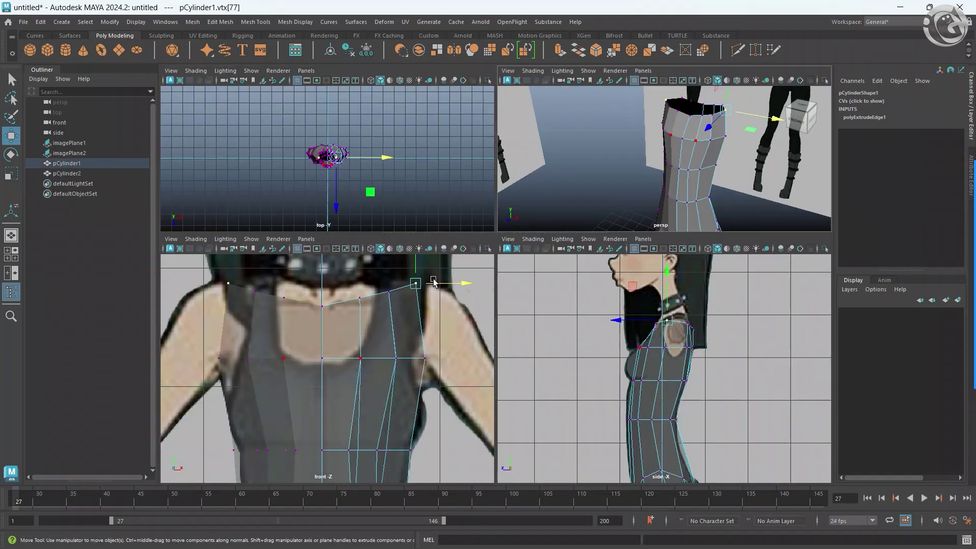
scroll(661, 340, "up", 2)
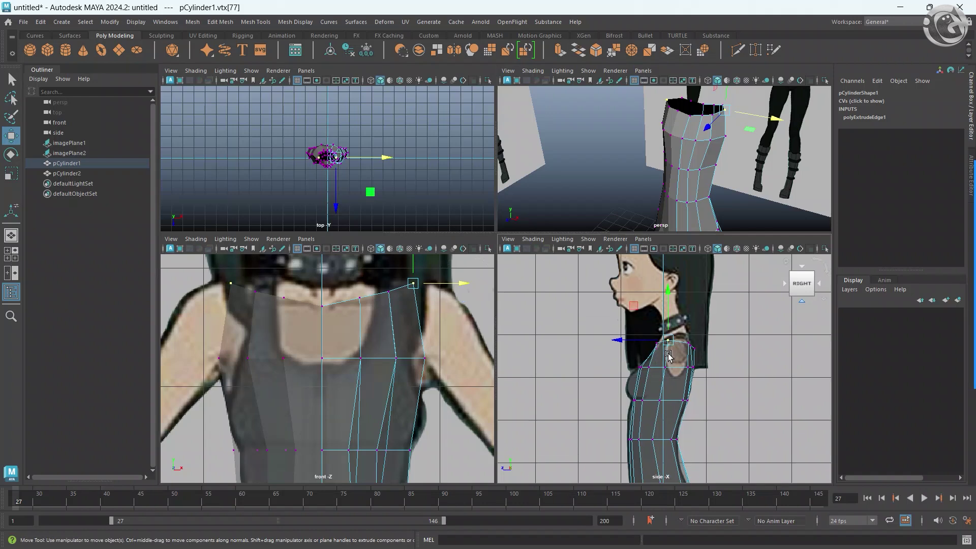
scroll(676, 342, "up", 3)
middle_click_drag(676, 342, 660, 350, "alt")
left_click(637, 321)
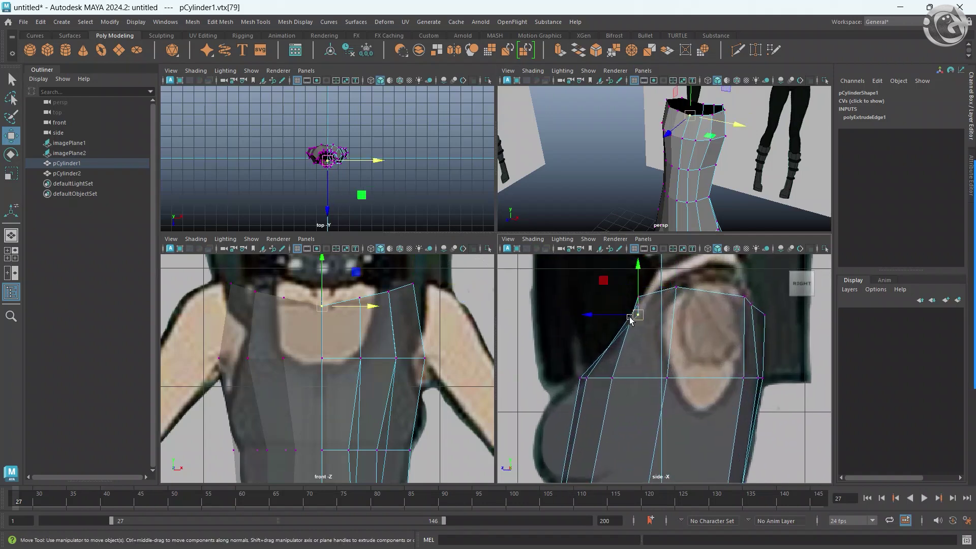
mouse_move(636, 318)
left_mouse_down()
mouse_move(614, 319)
mouse_move(624, 319)
left_mouse_up()
Fit the neighbouring shoulder-top, outer and rear shoulder vertices to the reference.
left_click_drag(661, 264, 625, 302)
left_click_drag(660, 199, 590, 213, "alt")
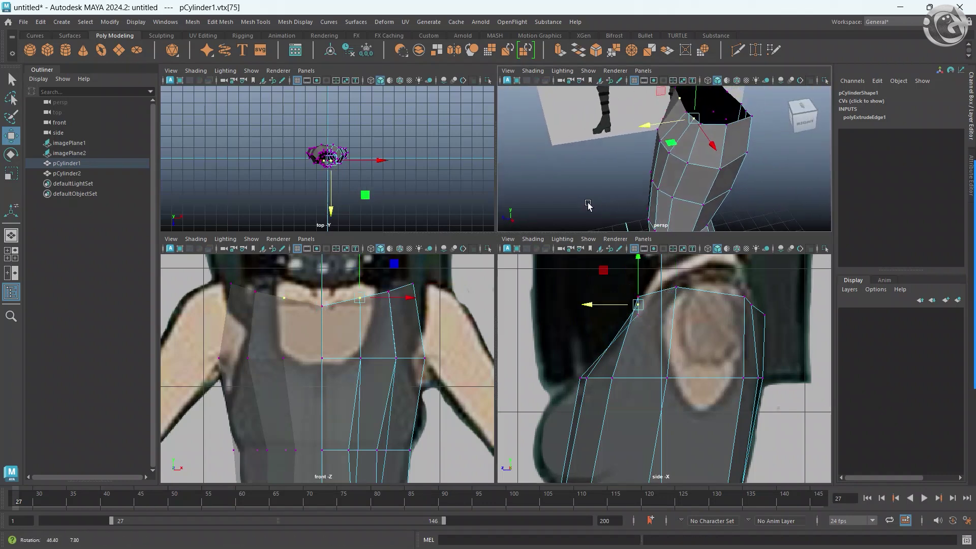
left_click(637, 297)
left_click_drag(619, 300, 623, 321)
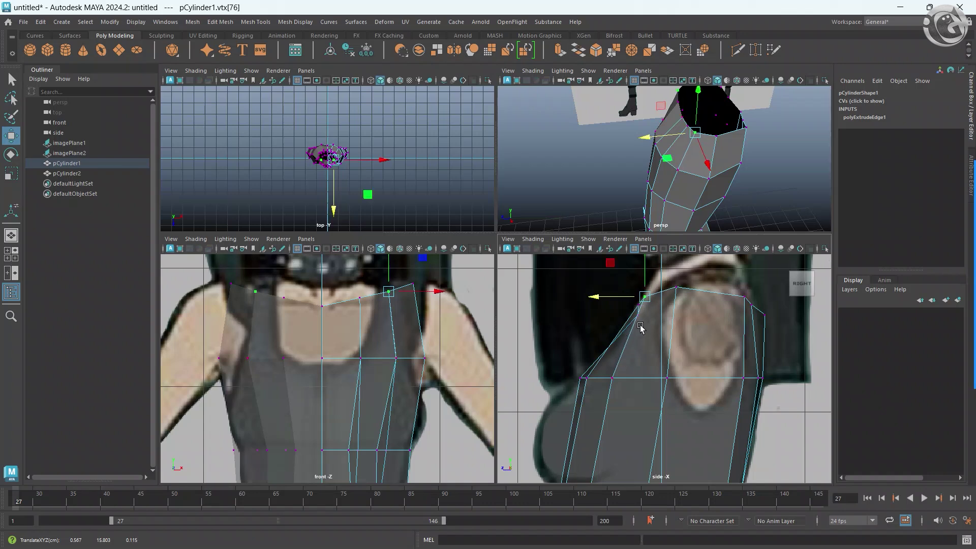
left_click(631, 314)
left_click_drag(614, 314, 616, 315)
mouse_move(659, 323)
middle_mouse_down("alt")
mouse_move(651, 366)
mouse_move(690, 334)
middle_mouse_up("alt")
left_click(730, 336)
left_click_drag(729, 338, 726, 338)
mouse_move(696, 353)
middle_mouse_down("alt")
mouse_move(683, 332)
mouse_move(652, 318)
middle_mouse_up("alt")
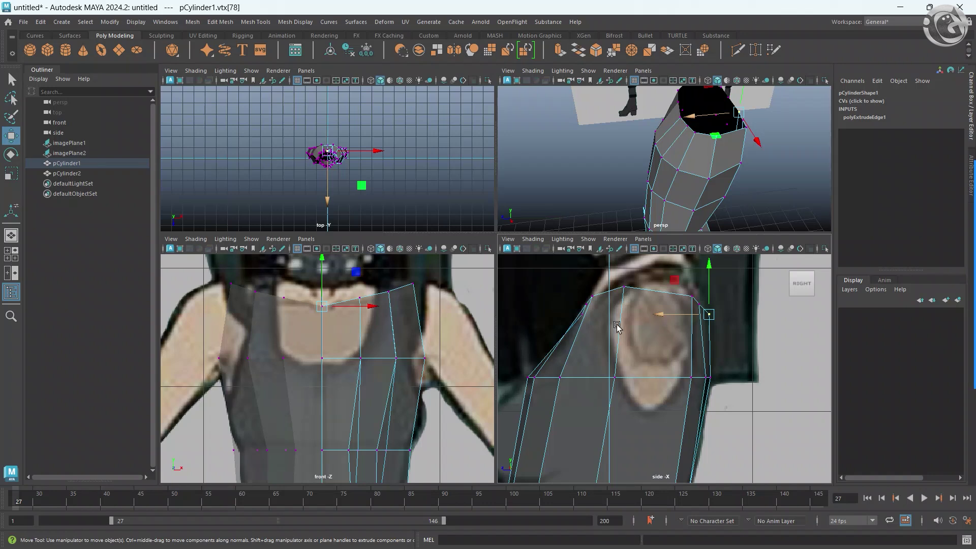
Orbit the enlarged perspective view down onto the legs and pick a leg vertex.
key("space")
mouse_move(585, 330)
left_mouse_down("alt")
mouse_move(556, 330)
mouse_move(596, 328)
left_mouse_up("alt")
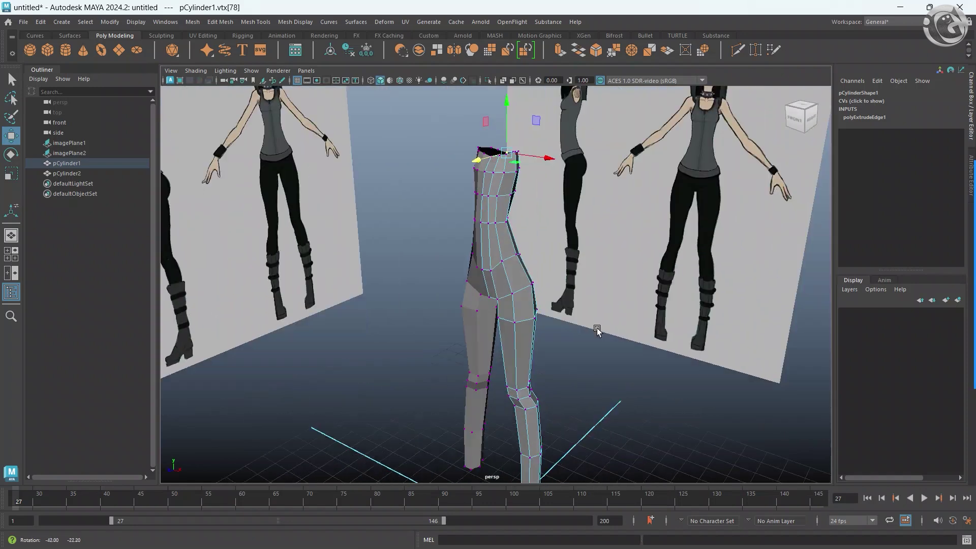
scroll(501, 322, "up", 3)
scroll(544, 257, "up", 3)
left_click_drag(544, 257, 578, 242, "alt")
left_click(578, 241)
key("space")
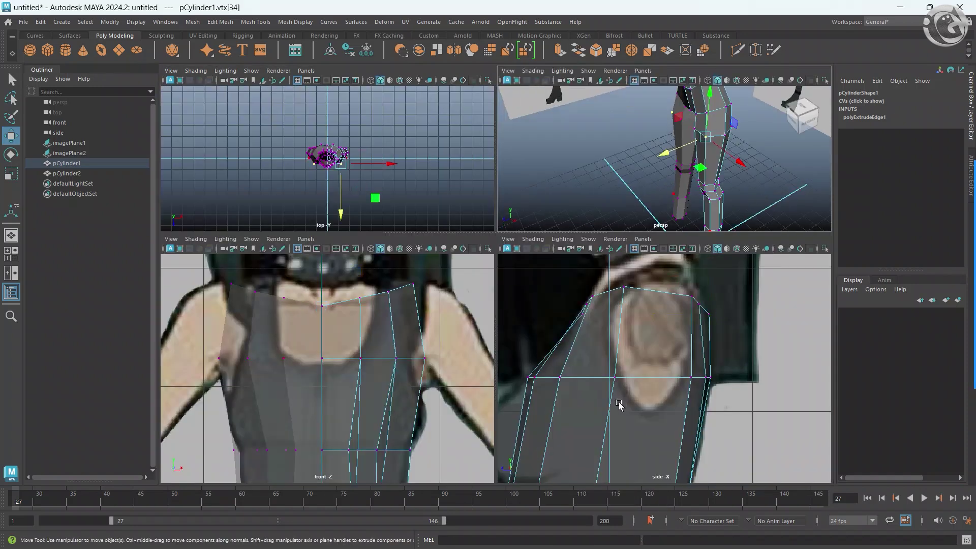
In the maximized side view, push the knee vertices back onto the reference leg.
key("space")
scroll(567, 386, "up", 2)
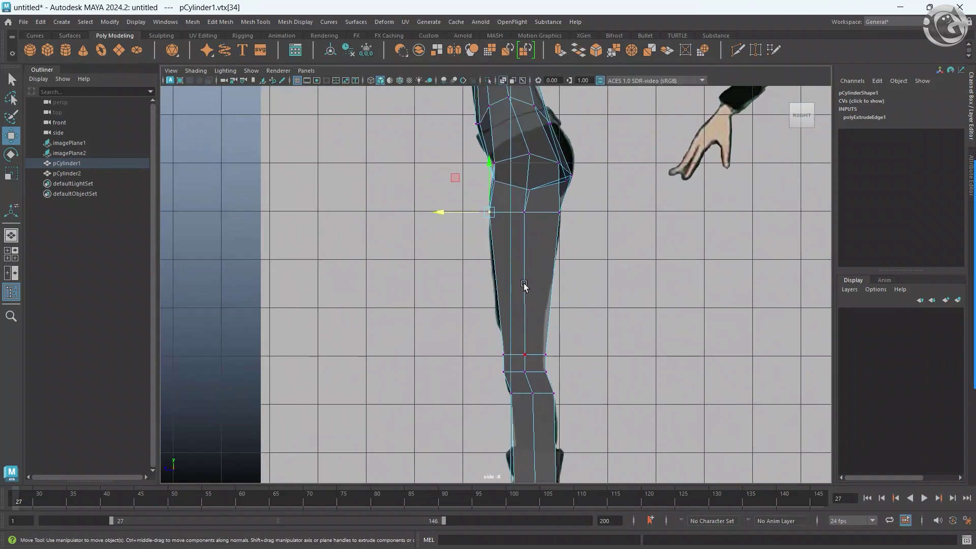
left_click(503, 354)
mouse_move(486, 354)
left_mouse_down()
mouse_move(498, 373)
mouse_move(488, 394)
left_mouse_up()
left_click(504, 371)
left_click(508, 391)
Move the ankle vertex to match the reference shin, then select the leg's bottom vertex.
middle_click_drag(537, 402, 551, 246, "alt")
left_click(536, 343)
left_click(518, 347)
left_click_drag(512, 343, 516, 344)
left_click(529, 424)
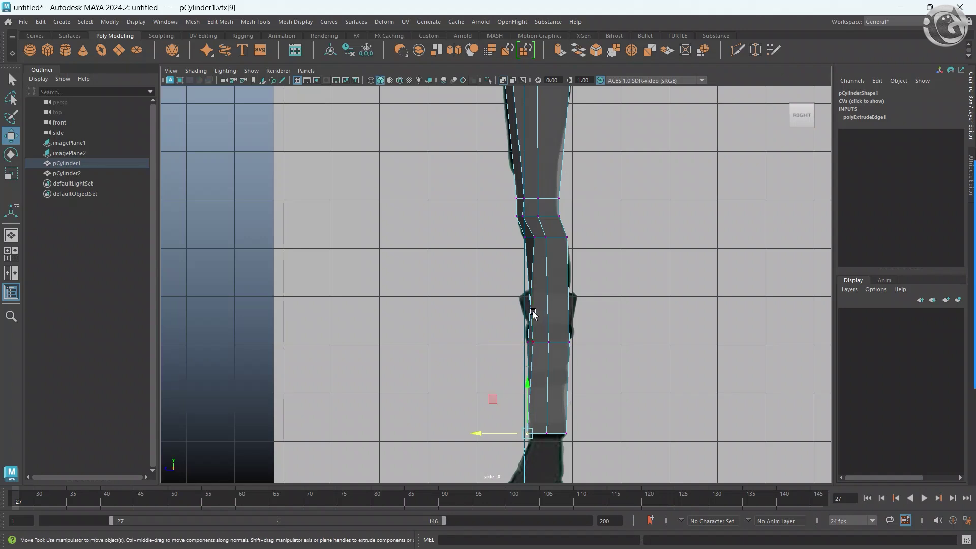
left_click(527, 431)
Pull the front knee vertex slightly forward and nudge the thigh vertex onto the reference outline.
left_click(567, 237)
left_click_drag(554, 244, 550, 217)
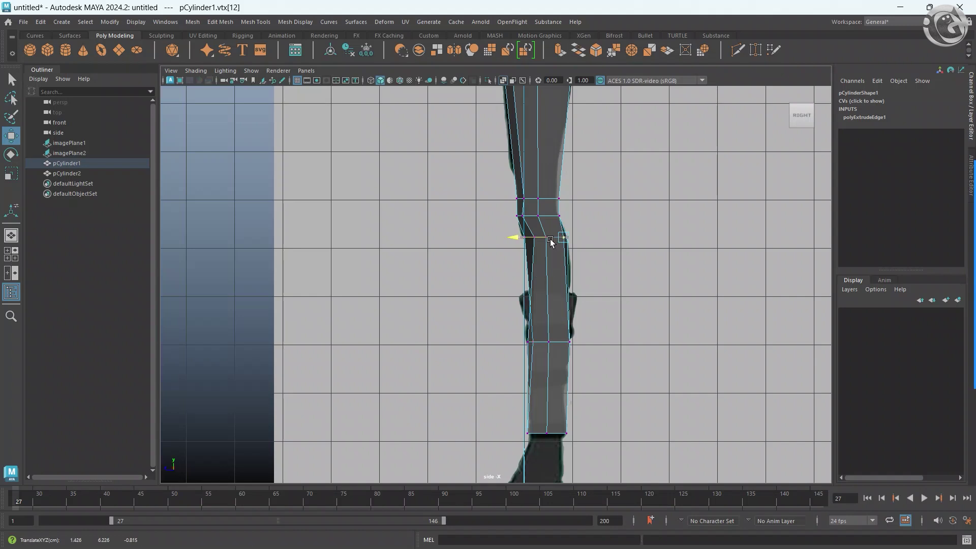
left_click(556, 216)
left_click(544, 199)
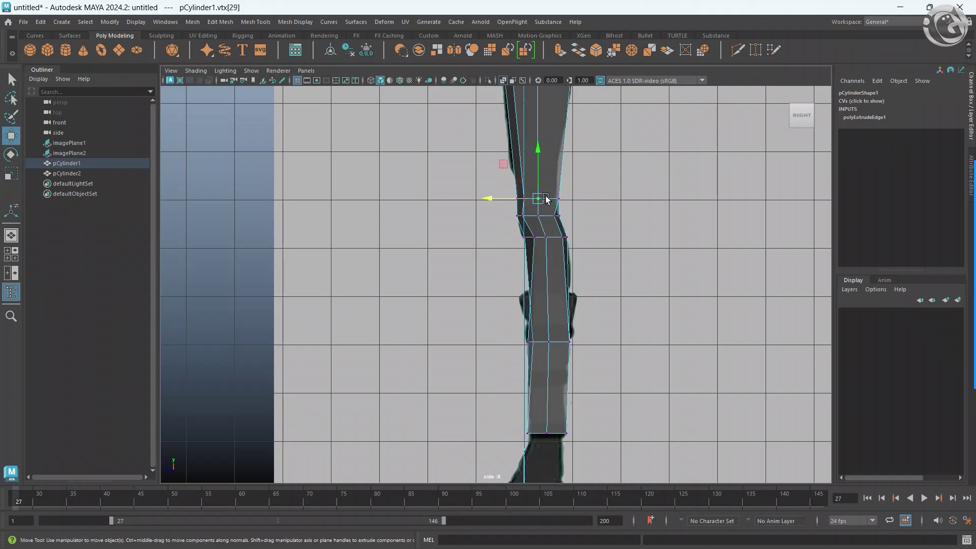
left_click(558, 199)
middle_click_drag(558, 203, 553, 349, "alt")
left_click(566, 201)
left_click_drag(566, 201, 561, 201)
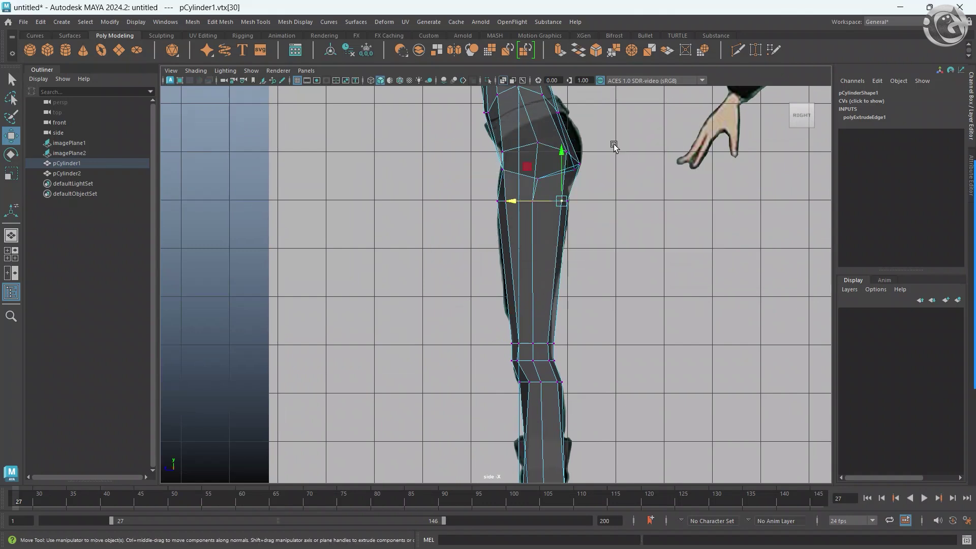
Orbit the perspective view around the leg and select the knee and thigh vertices.
key("space")
key("space")
mouse_move(642, 224)
left_mouse_down("alt")
mouse_move(629, 287)
mouse_move(553, 261)
mouse_move(492, 210)
mouse_move(544, 286)
left_mouse_up("alt")
mouse_move(543, 285)
middle_mouse_down("alt")
mouse_move(521, 290)
mouse_move(494, 320)
middle_mouse_up("alt")
left_click(484, 316)
left_click(481, 232)
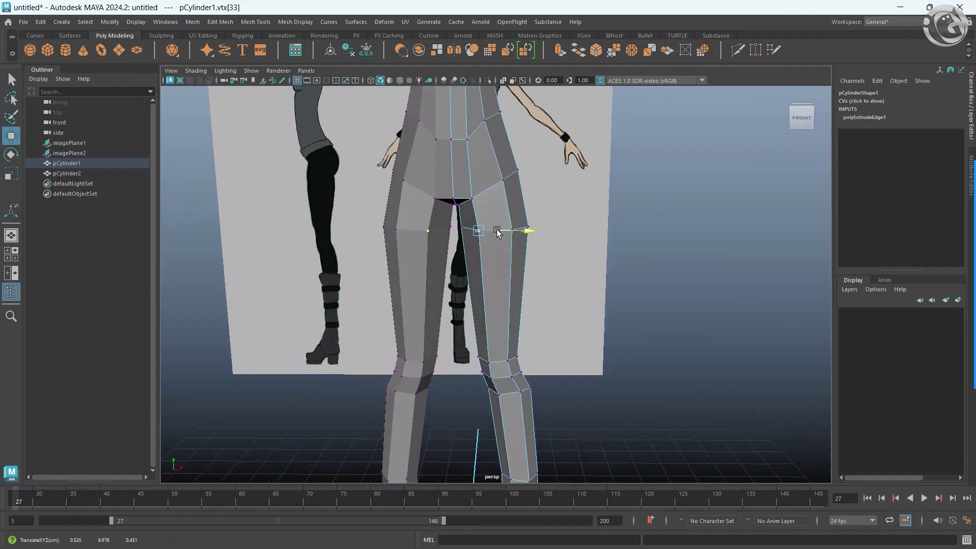
Preview the body smoothed, inspect it, revert to low-poly and select a front torso vertex.
key("3")
mouse_move(468, 261)
left_mouse_down("alt")
mouse_move(447, 272)
mouse_move(410, 258)
mouse_move(518, 279)
mouse_move(428, 278)
mouse_move(398, 262)
mouse_move(464, 257)
mouse_move(471, 322)
mouse_move(430, 293)
mouse_move(511, 303)
mouse_move(512, 327)
left_mouse_up("alt")
key("1")
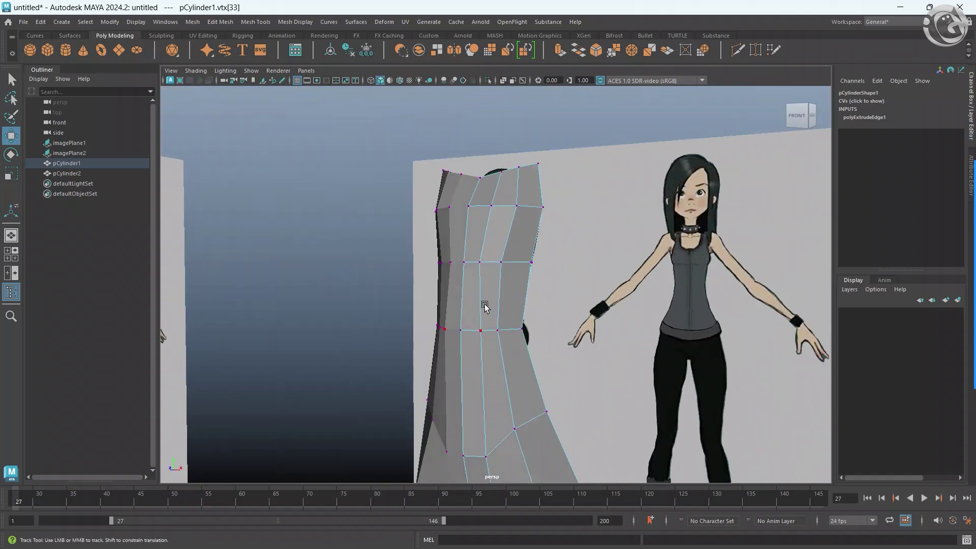
scroll(509, 331, "up", 2)
scroll(507, 337, "down", 2)
left_click(485, 353)
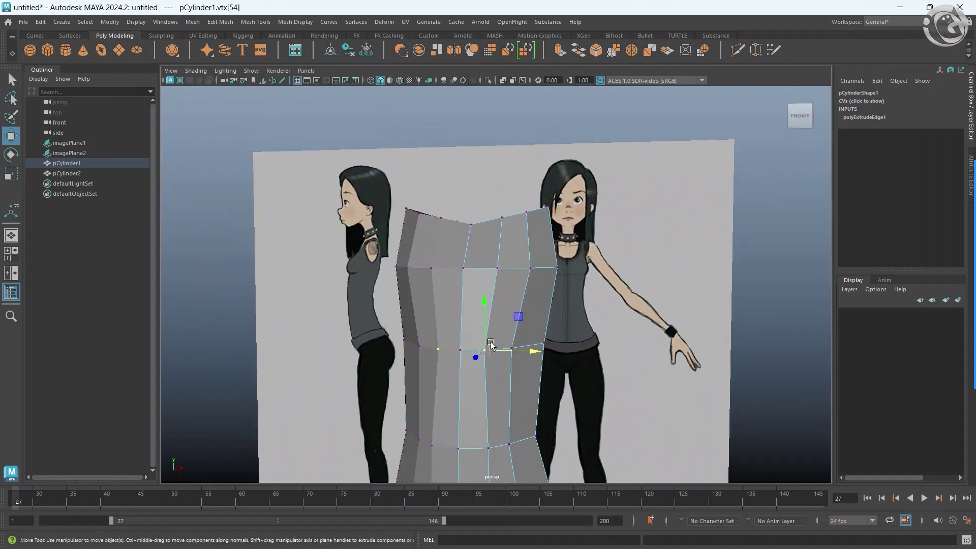
Recheck the smoothed body from a high angle, then zoom onto the low-poly torso in the front view.
key("space")
key("space")
key("space")
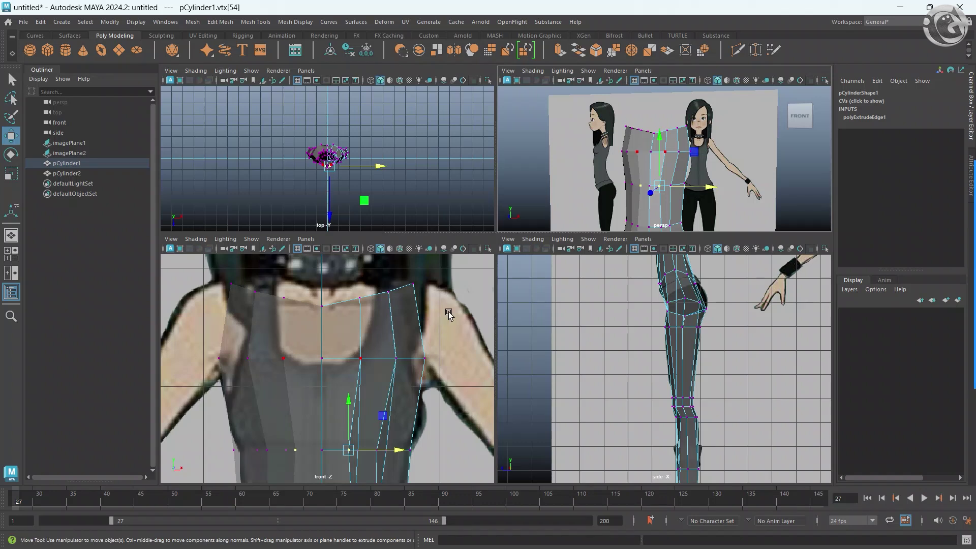
key("space")
mouse_move(505, 229)
left_mouse_down("alt")
mouse_move(506, 341)
mouse_move(518, 361)
left_mouse_up("alt")
key("3")
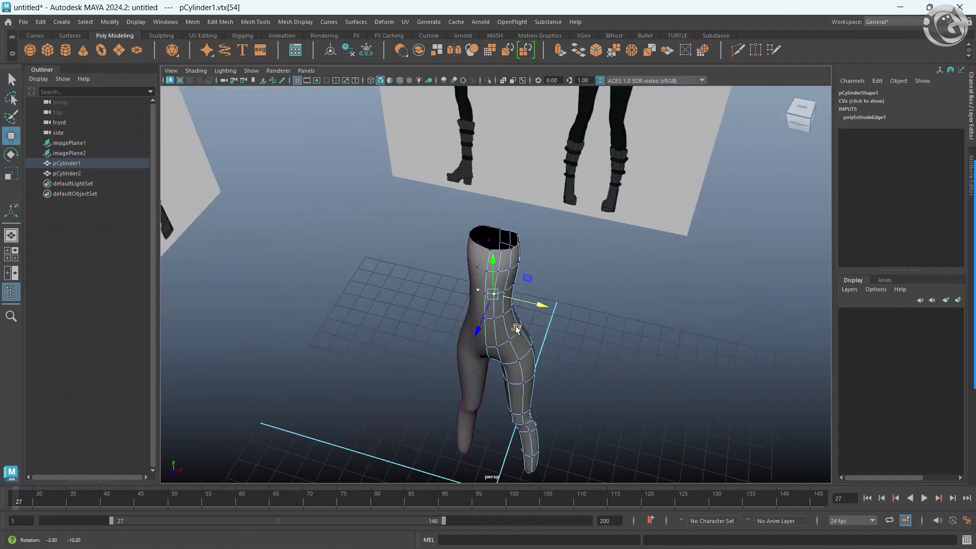
key("space")
key("space")
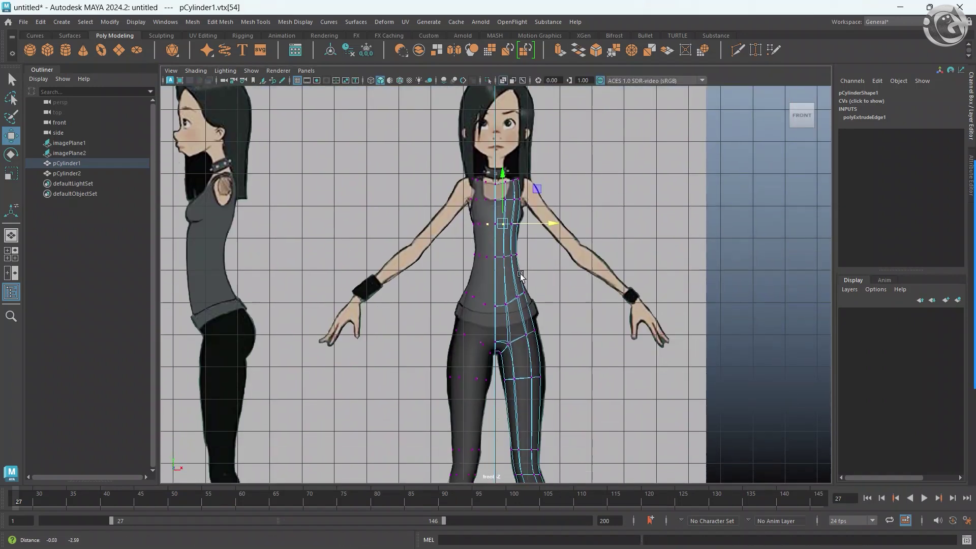
key("1")
scroll(525, 254, "up", 2)
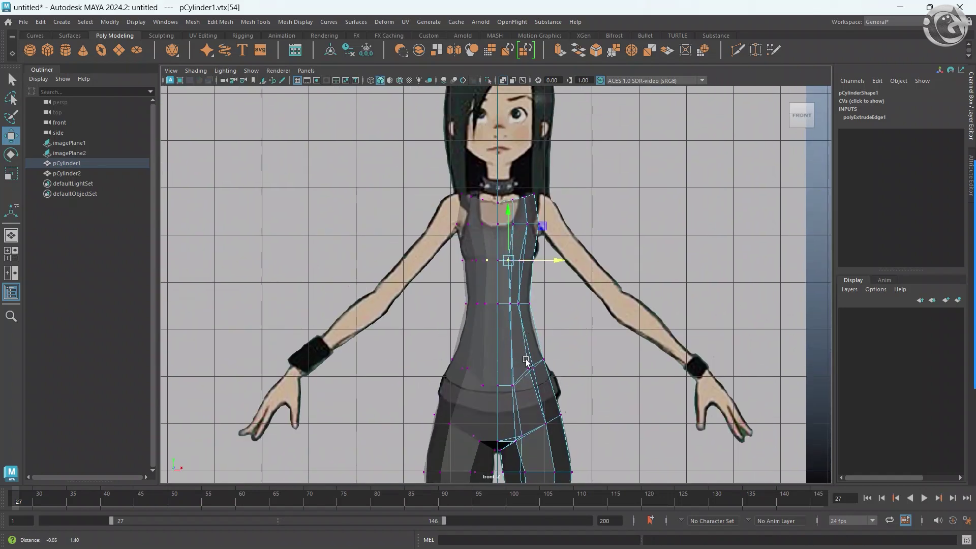
scroll(523, 330, "up", 2)
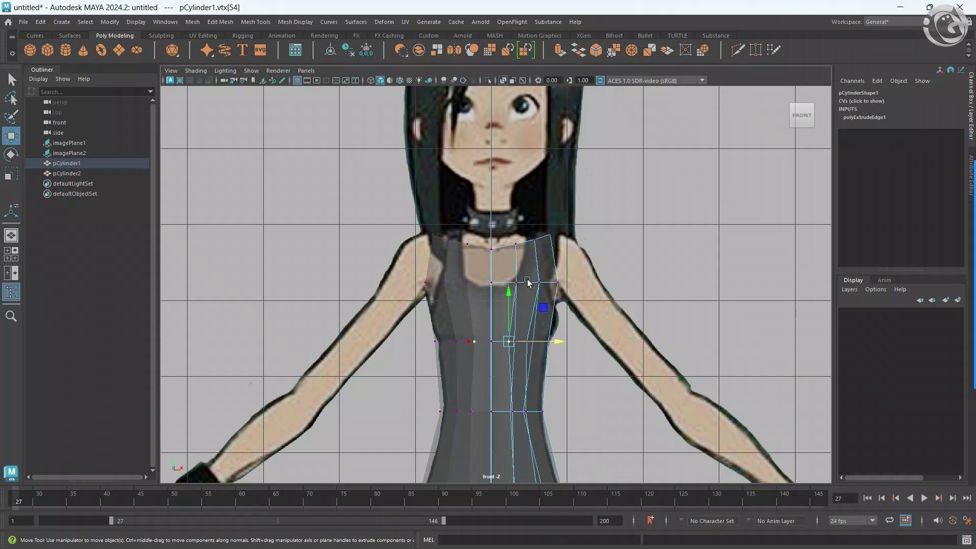
Select the torso's open top border edge loop in Edge mode, checking it in perspective.
key("space")
key("space")
right_click(458, 218)
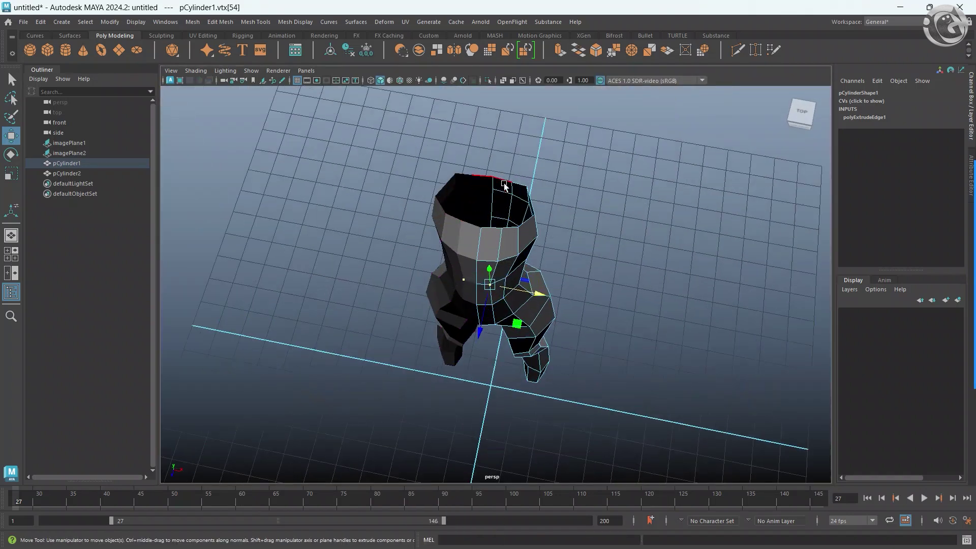
left_click(502, 183)
left_click(524, 224, "shift")
left_click(513, 229)
mouse_move(513, 229)
left_mouse_down("alt")
mouse_move(519, 218)
mouse_move(383, 191)
mouse_move(333, 165)
mouse_move(457, 193)
left_mouse_up("alt")
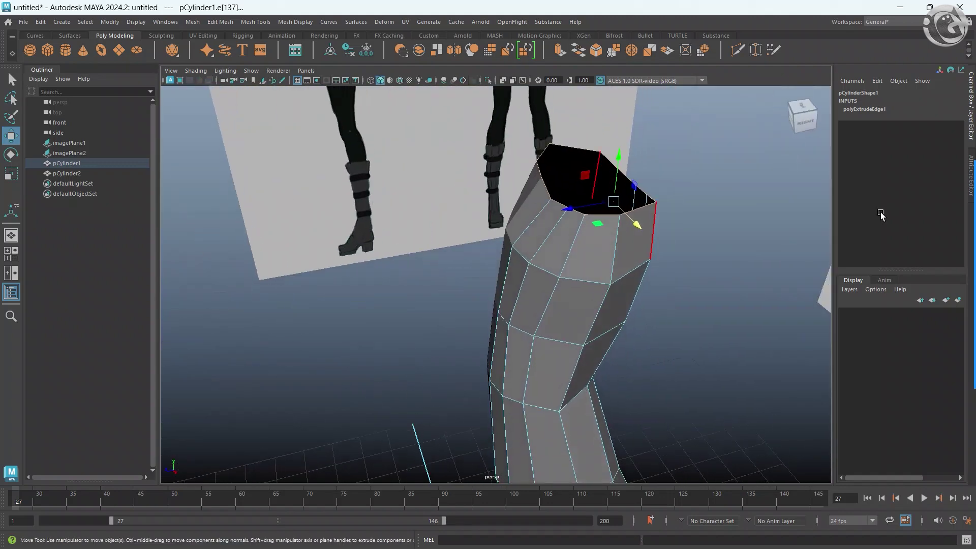
key("space")
key("space")
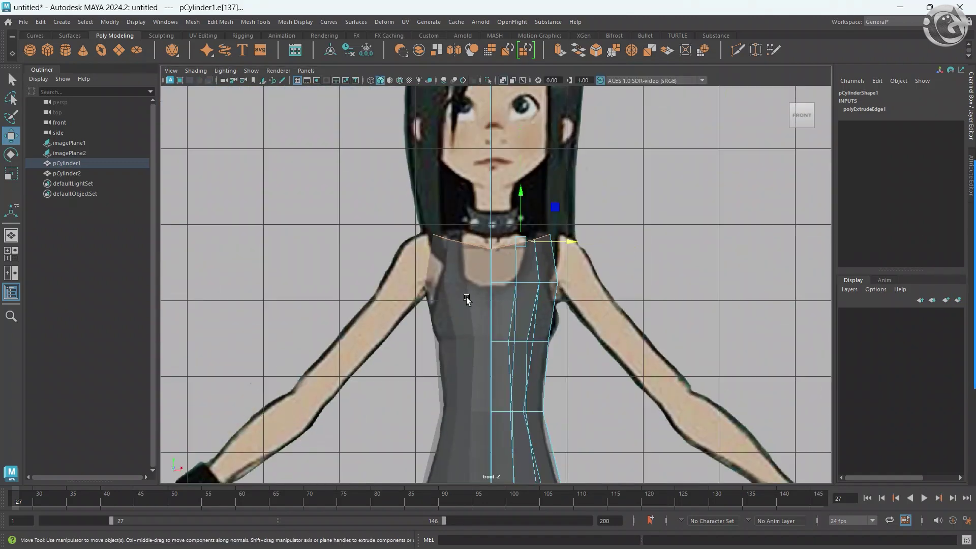
Extrude the top rim edges upward into a shoulder band reaching toward the neck.
scroll(545, 315, "up", 2)
left_click_drag(545, 316, 545, 284, "shift")
scroll(544, 310, "up", 3)
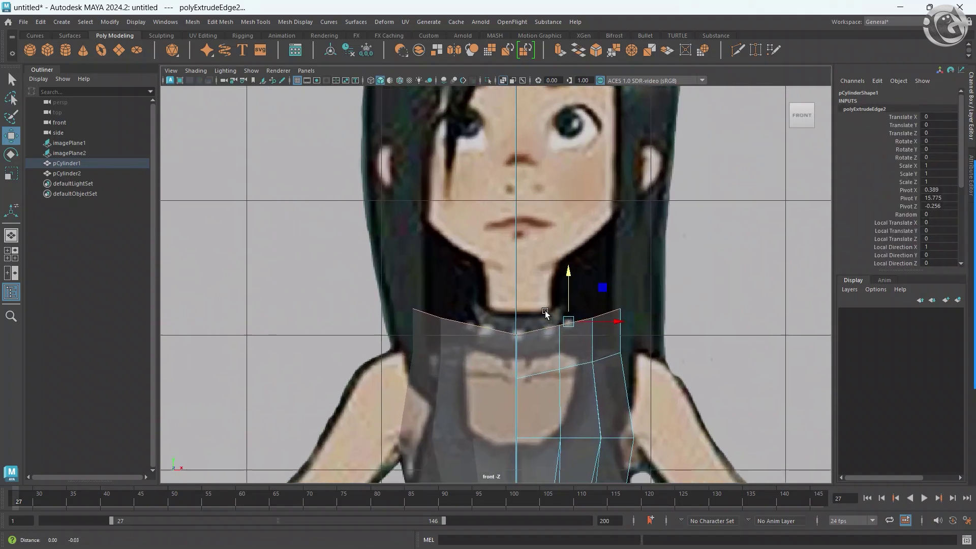
middle_click_drag(545, 310, 544, 281, "alt")
In Vertex mode, pull the outer neckline vertices inward toward the collar.
right_click_drag(532, 259, 496, 263)
mouse_move(512, 287)
left_mouse_down()
mouse_move(520, 311)
mouse_move(563, 300)
mouse_move(541, 300)
mouse_move(553, 310)
left_mouse_up()
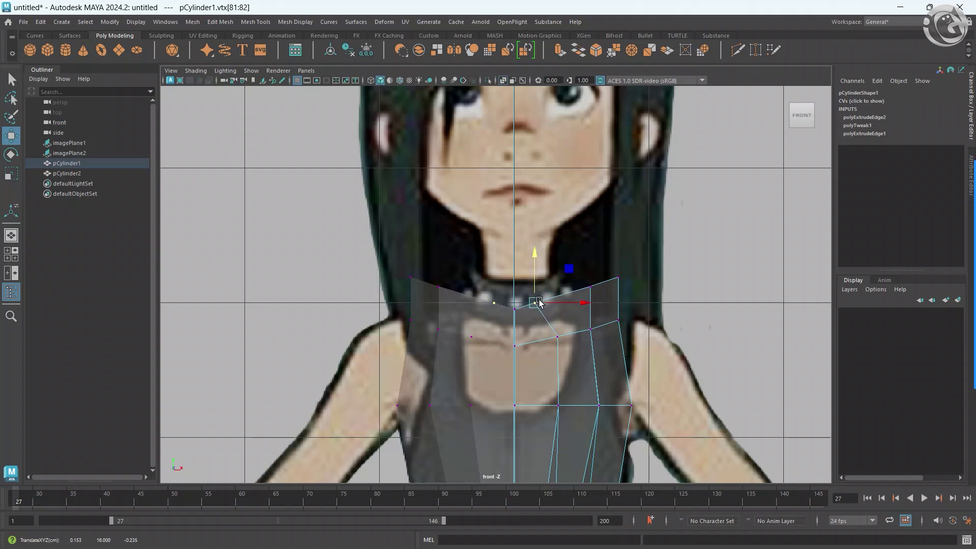
left_click(587, 289)
mouse_move(588, 277)
left_mouse_down()
mouse_move(566, 277)
mouse_move(579, 288)
left_mouse_up()
left_click(608, 274)
key("ctrl+z")
left_click(617, 278)
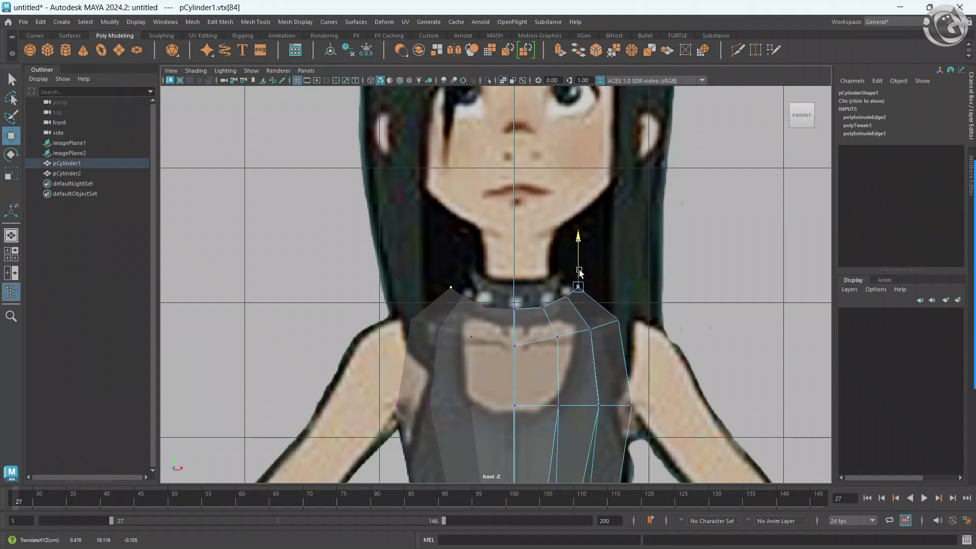
Lower the centre and middle neckline vertices onto the collar in the front reference.
left_click(542, 306)
left_click_drag(531, 295, 514, 320)
left_click(514, 309)
left_click(565, 295)
mouse_move(577, 297)
left_mouse_down()
mouse_move(558, 284)
mouse_move(601, 289)
mouse_move(560, 290)
left_mouse_up()
left_click(578, 289)
left_click(560, 304)
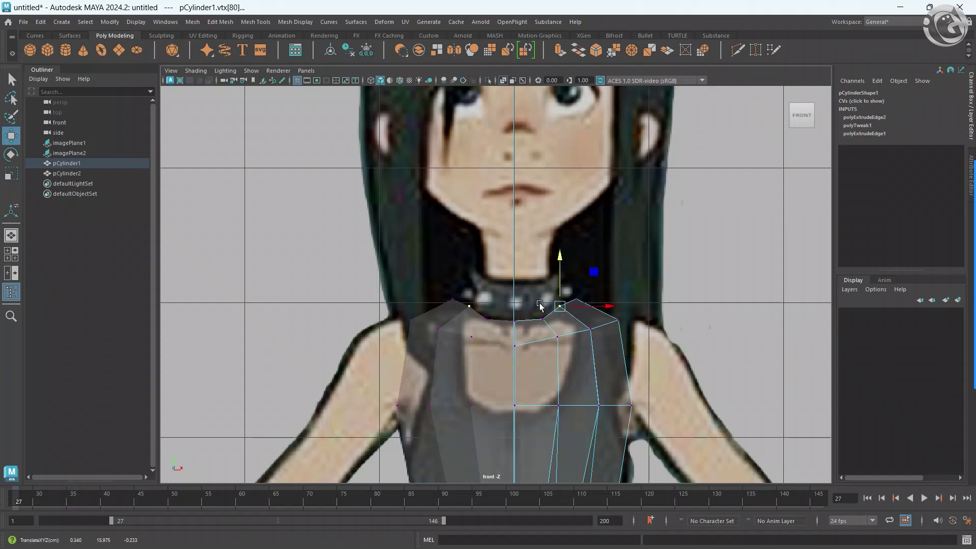
key("space")
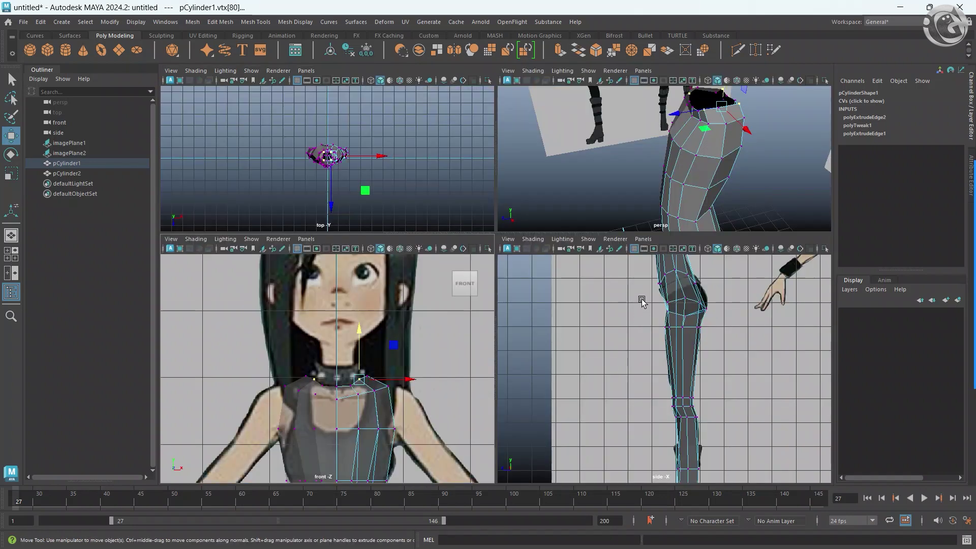
Shift the front neckline vertex to fit the collar in the zoomed side view.
right_click_drag(642, 301, 643, 389, "alt")
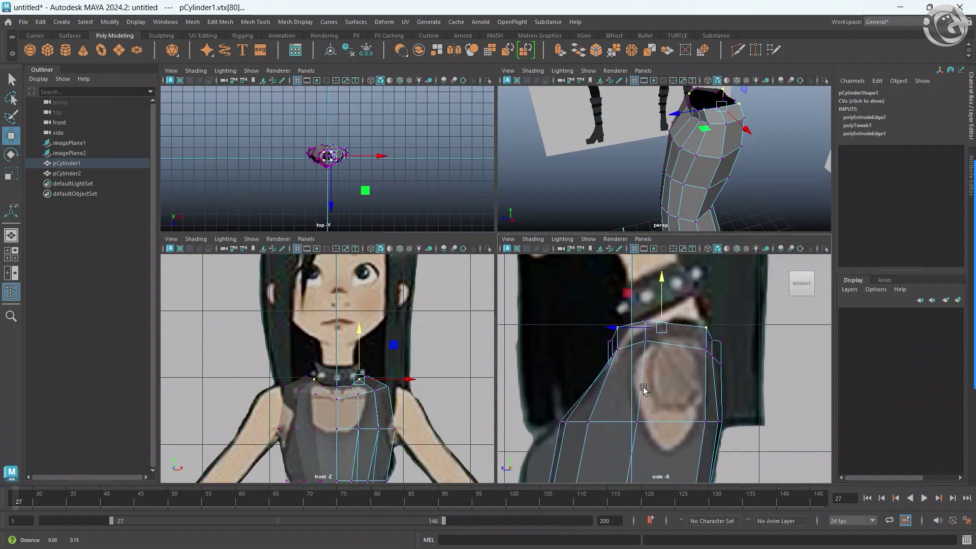
mouse_move(557, 303)
left_mouse_down()
mouse_move(604, 358)
mouse_move(591, 340)
left_mouse_up()
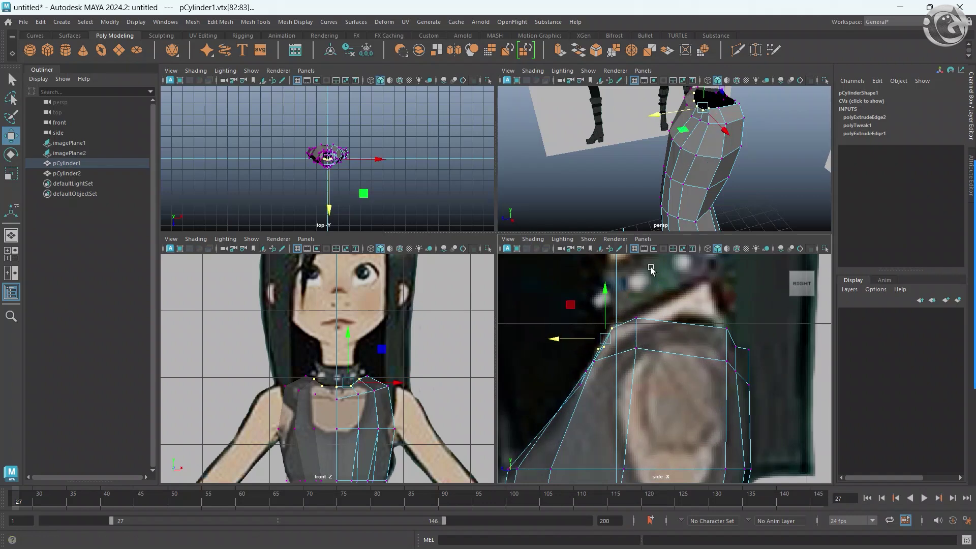
left_click(586, 372)
middle_click_drag(585, 373, 597, 368)
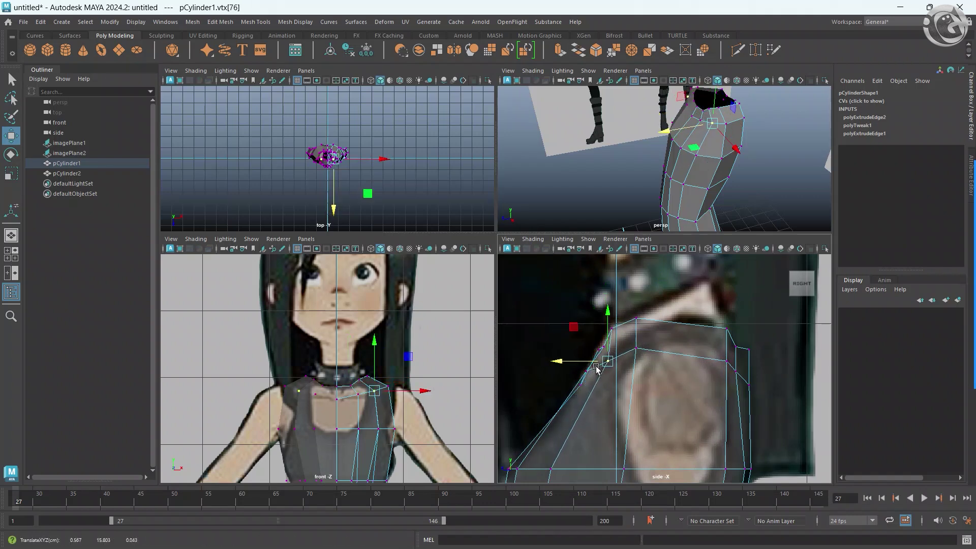
middle_click_drag(722, 331, 725, 353)
Nudge the next neckline vertices down and up to match the side-view neck profile.
left_click(727, 352)
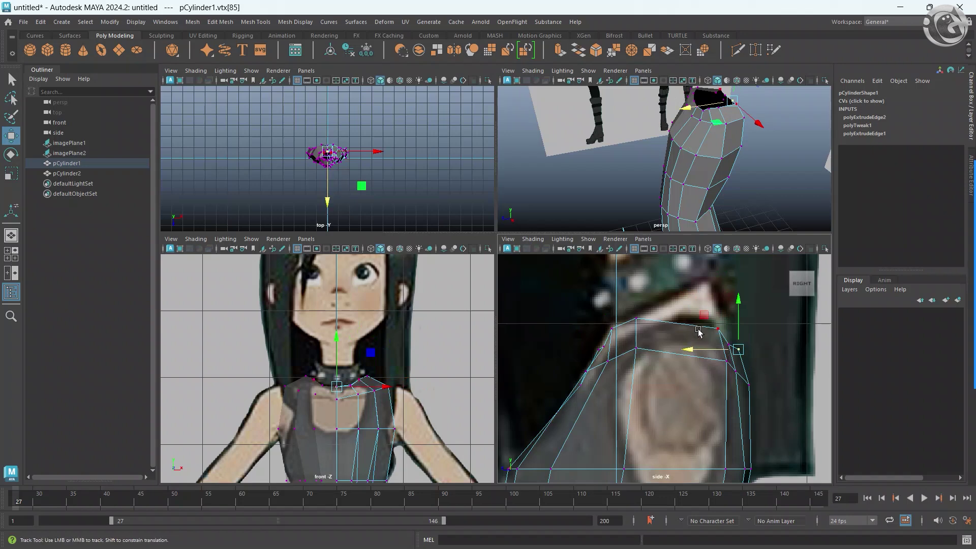
left_click(710, 351)
left_click(704, 344)
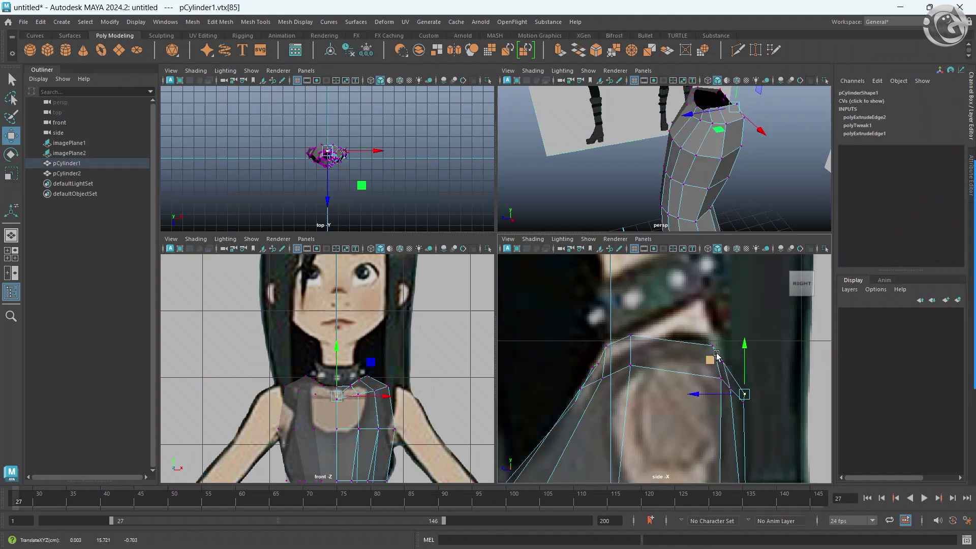
left_click_drag(705, 345, 712, 351)
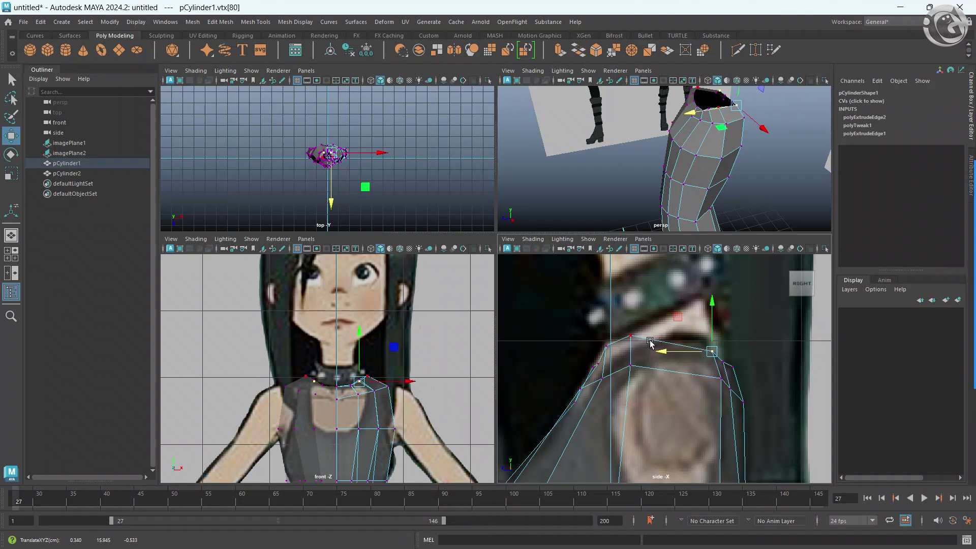
left_click_drag(714, 347, 710, 328)
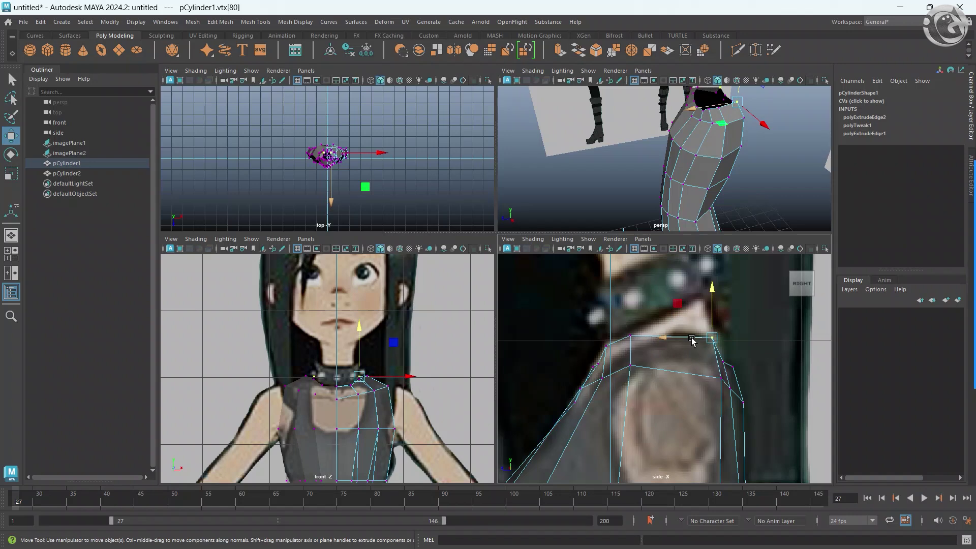
left_click_drag(692, 337, 689, 338)
left_click(723, 348)
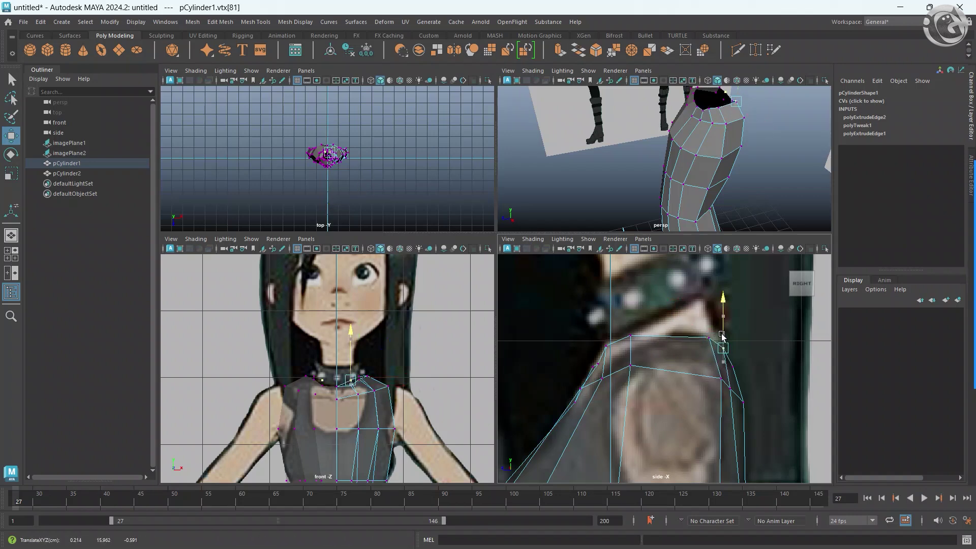
Inspect the neck opening in perspective, select the centre neck vertex, and recentre the front view.
key("space")
mouse_move(568, 232)
left_mouse_down("alt")
mouse_move(409, 235)
mouse_move(369, 223)
mouse_move(404, 254)
mouse_move(349, 273)
mouse_move(280, 272)
mouse_move(429, 359)
mouse_move(342, 366)
mouse_move(519, 383)
mouse_move(495, 380)
left_mouse_up("alt")
left_click(406, 280)
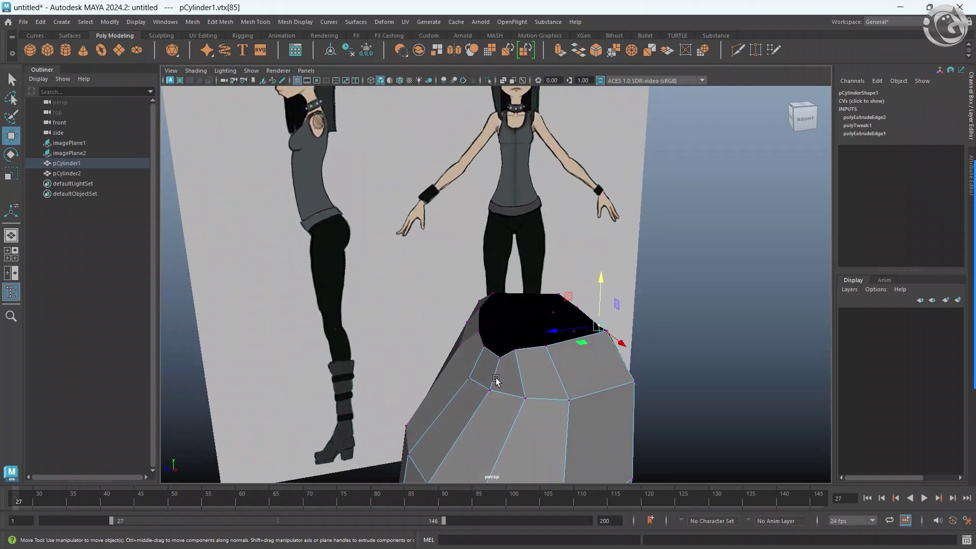
key("space")
scroll(375, 317, "up", 3)
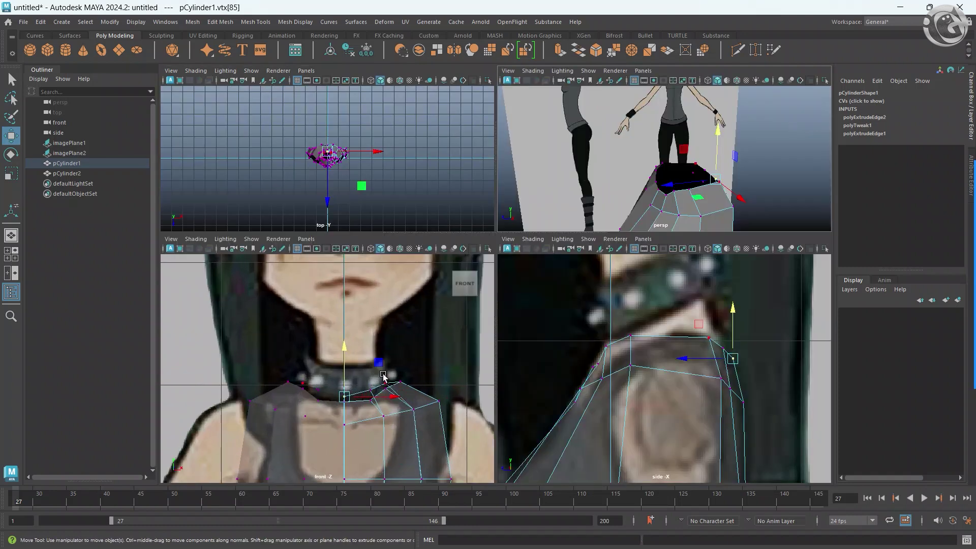
scroll(375, 316, "up", 3)
middle_click_drag(362, 378, 368, 403, "alt")
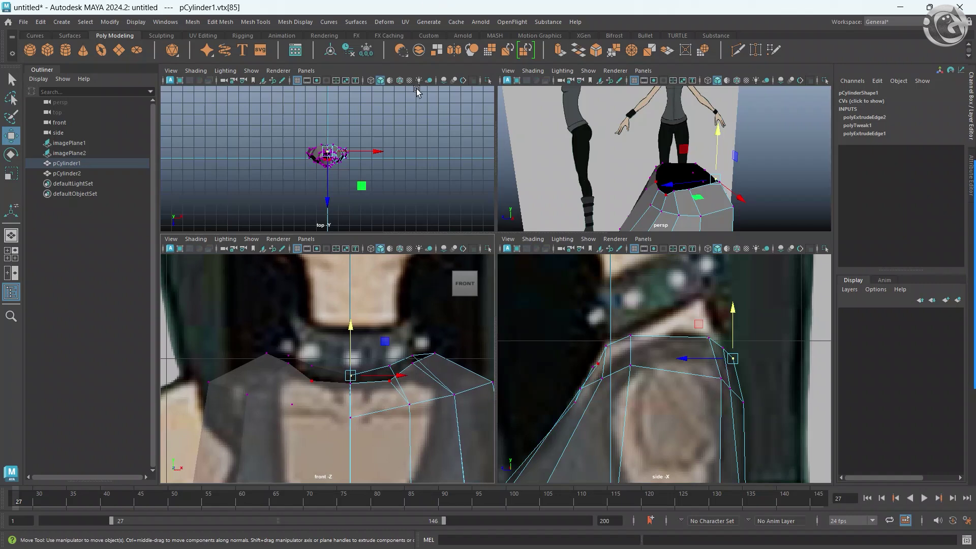
Try raising a vertex below the neckline in the front view, then undo it.
key("space")
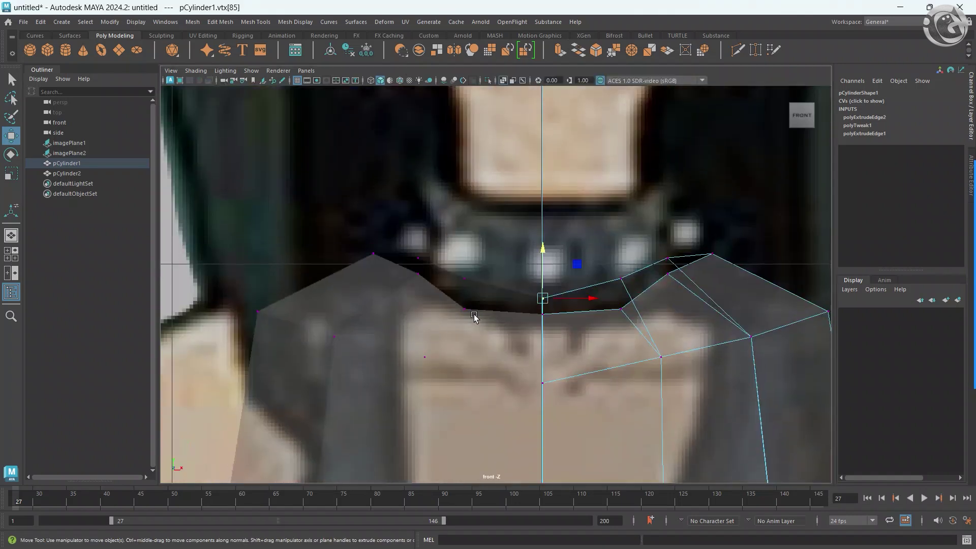
scroll(474, 316, "down", 5)
scroll(482, 333, "up", 1)
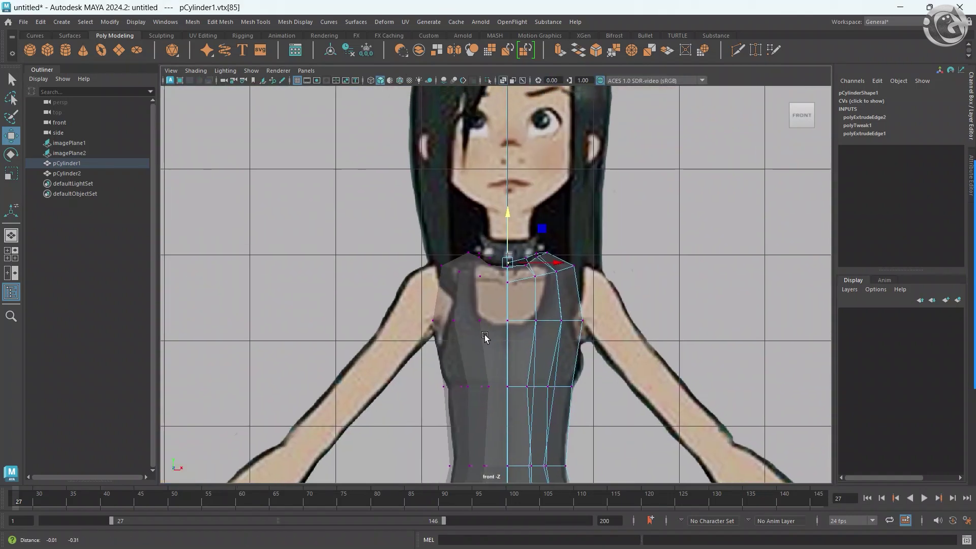
scroll(484, 337, "up", 2)
scroll(496, 312, "up", 2)
scroll(477, 331, "up", 3)
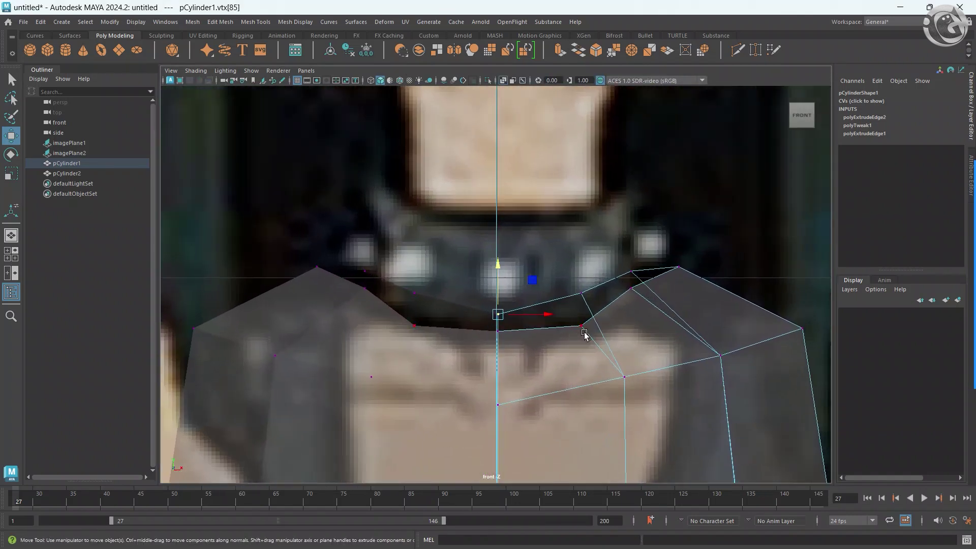
left_click(581, 326)
left_click_drag(582, 327, 581, 293)
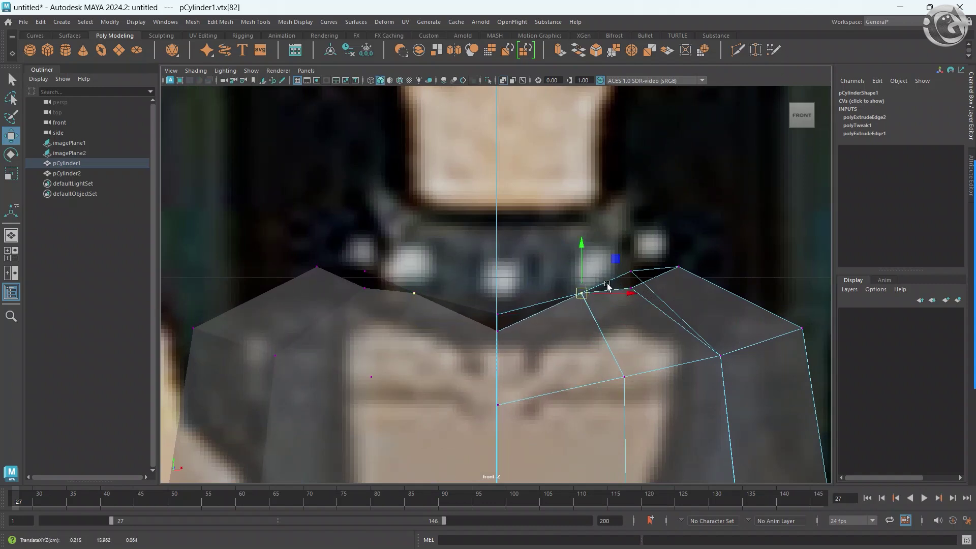
key("ctrl+z")
key("ctrl+z")
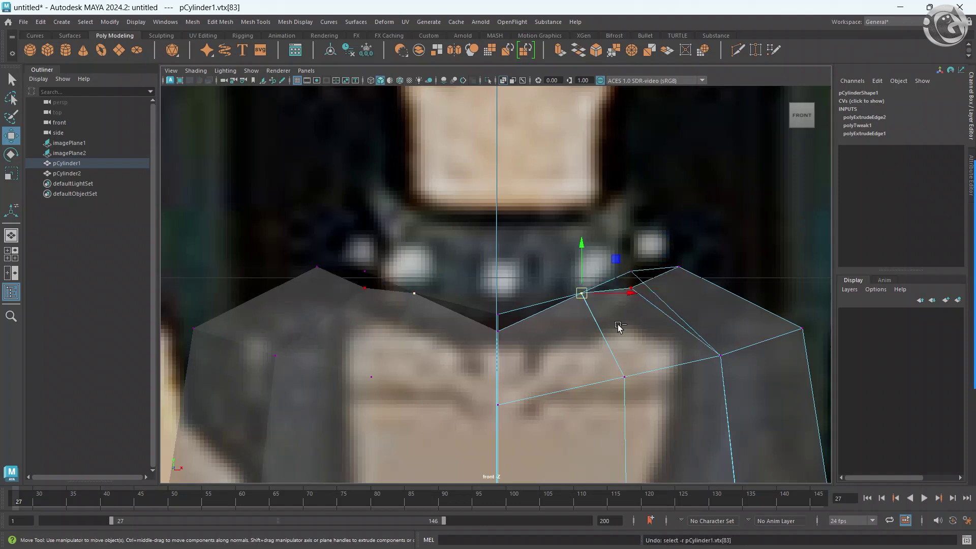
key("ctrl+z")
key("ctrl+z")
key("ctrl+z")
key("ctrl+z")
key("ctrl+z")
key("ctrl+z")
key("ctrl+z")
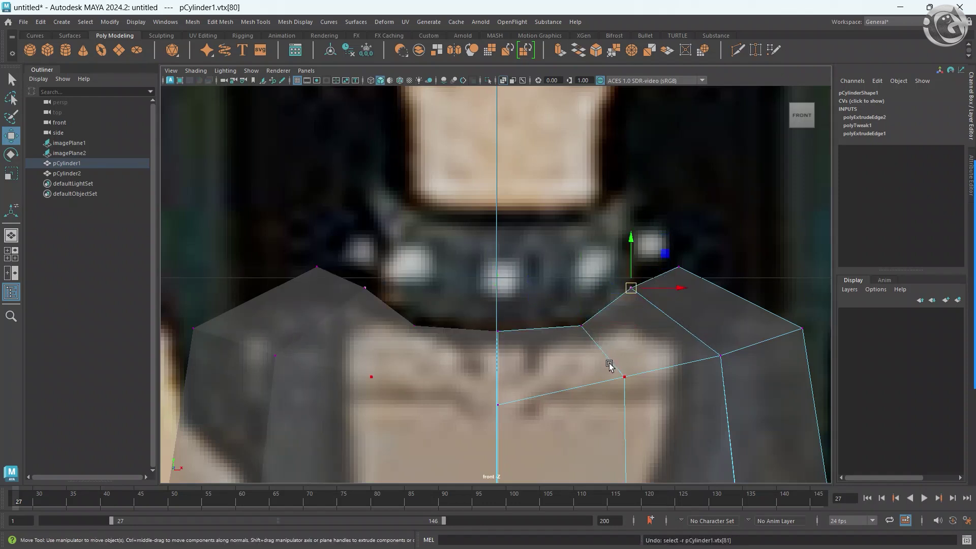
Select neckline vertices from the centre outward and nudge the outer corner up and out.
left_click_drag(494, 329, 513, 345)
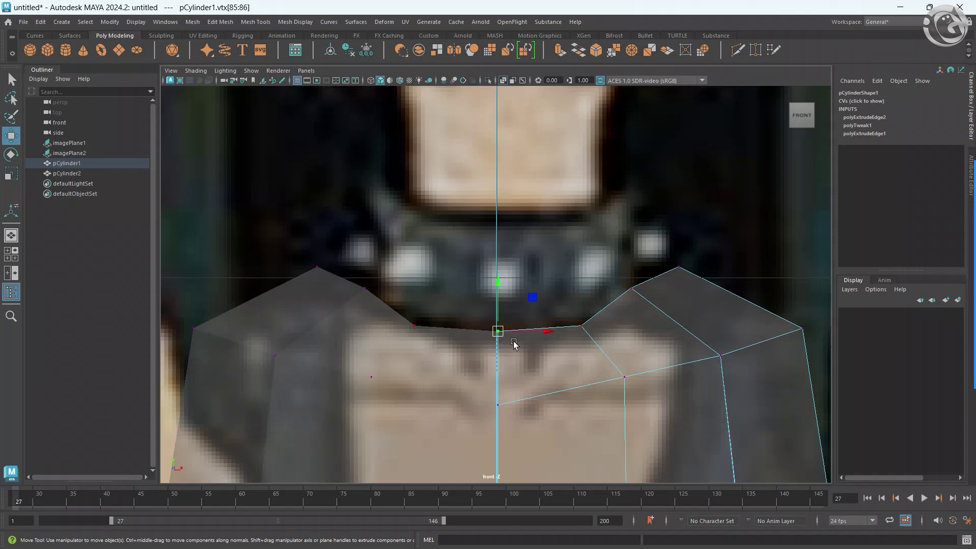
scroll(519, 345, "down", 5)
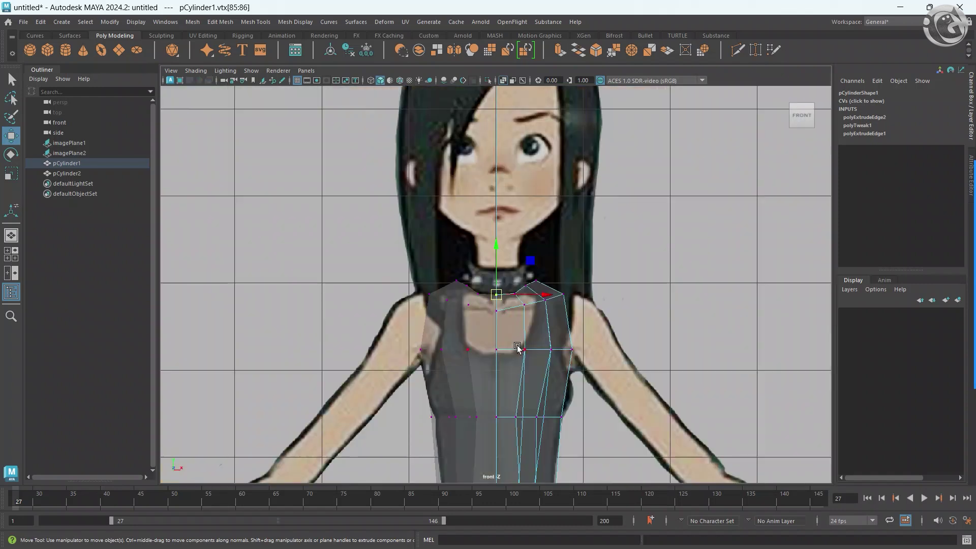
scroll(514, 345, "up", 4)
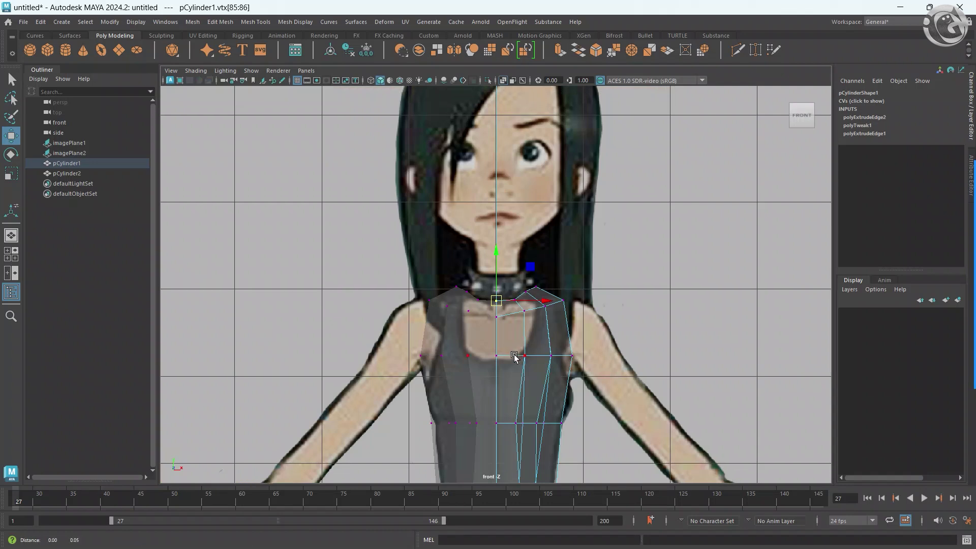
scroll(508, 385, "up", 2)
scroll(508, 385, "up", 1)
left_click_drag(523, 353, 535, 365)
left_click(555, 350)
left_click(572, 339)
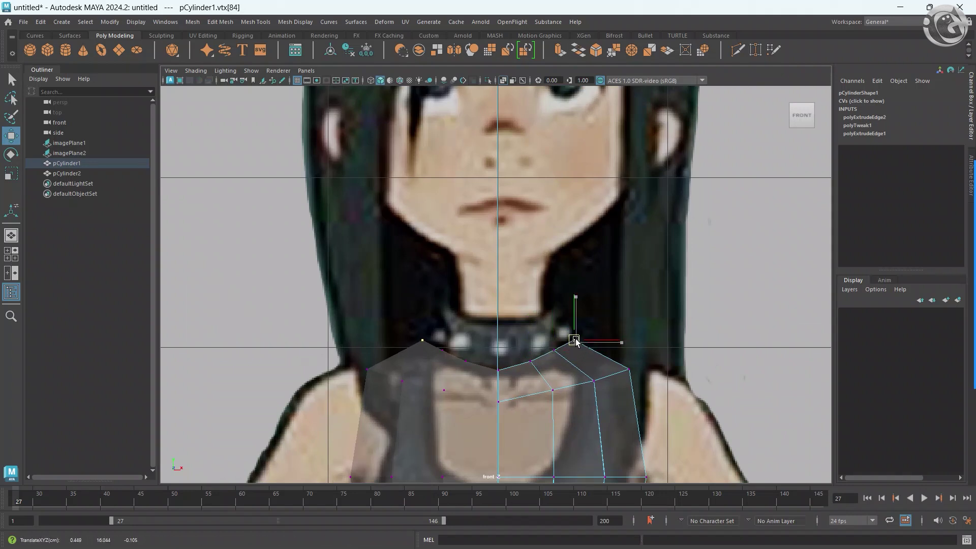
left_click_drag(575, 341, 581, 344)
Preview the smoothed mesh, then move the outer neckline vertices outward near the shoulder.
key("3")
key("1")
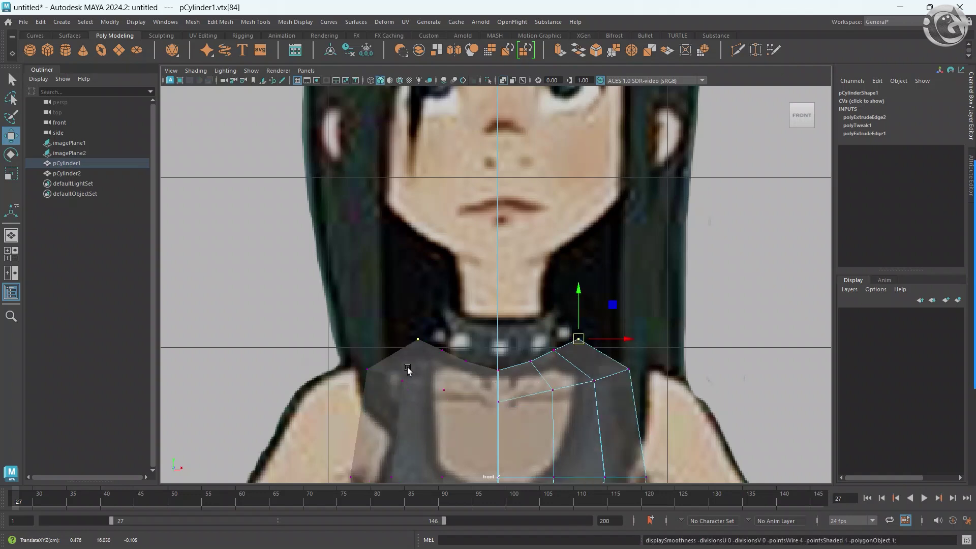
middle_click_drag(381, 370, 392, 358, "alt")
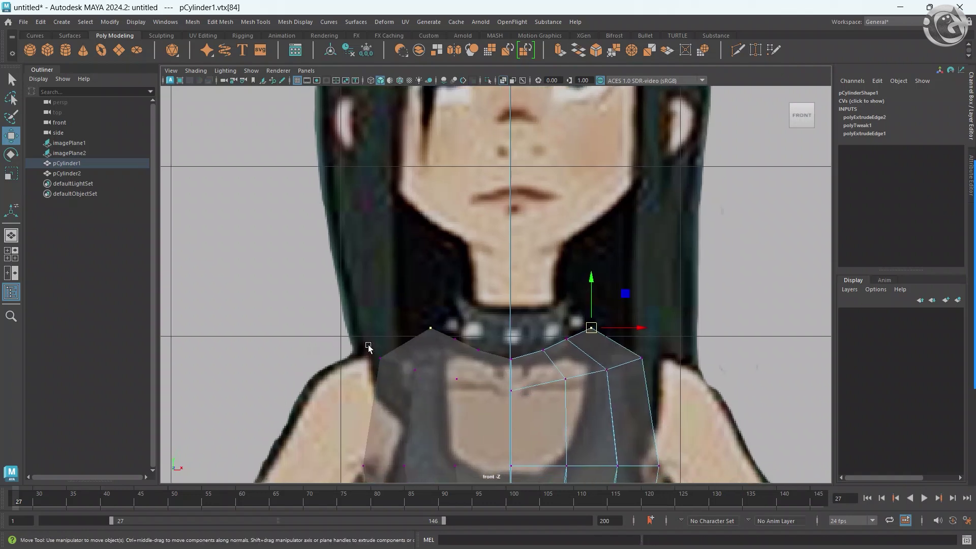
left_click(641, 359)
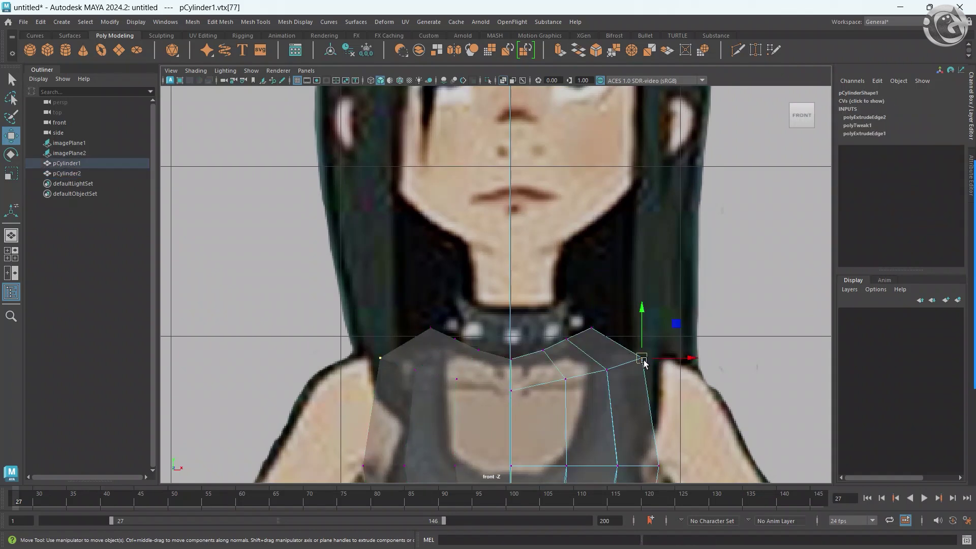
left_click_drag(643, 361, 657, 362)
left_click(591, 329)
mouse_move(592, 330)
left_mouse_down()
mouse_move(603, 329)
mouse_move(571, 341)
left_mouse_up()
Raise the centre and adjacent neckline vertices to follow the collar, then show four views.
left_click(567, 338)
left_click(546, 356)
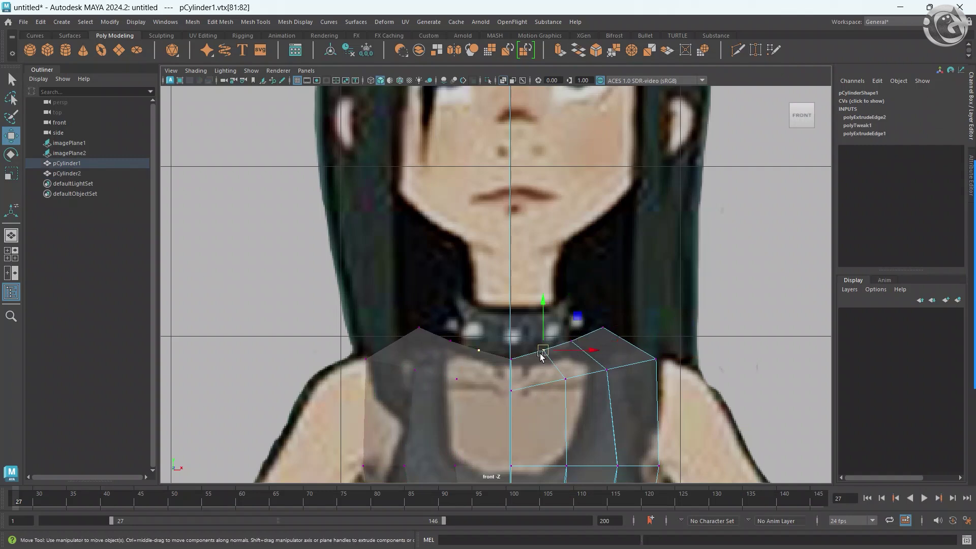
left_click(514, 360)
left_click_drag(513, 344, 513, 345)
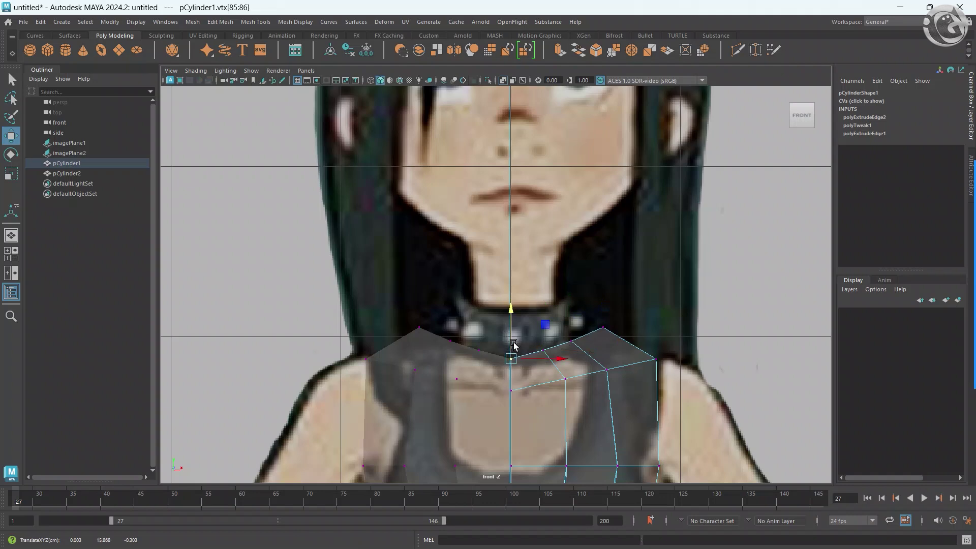
left_click(546, 353)
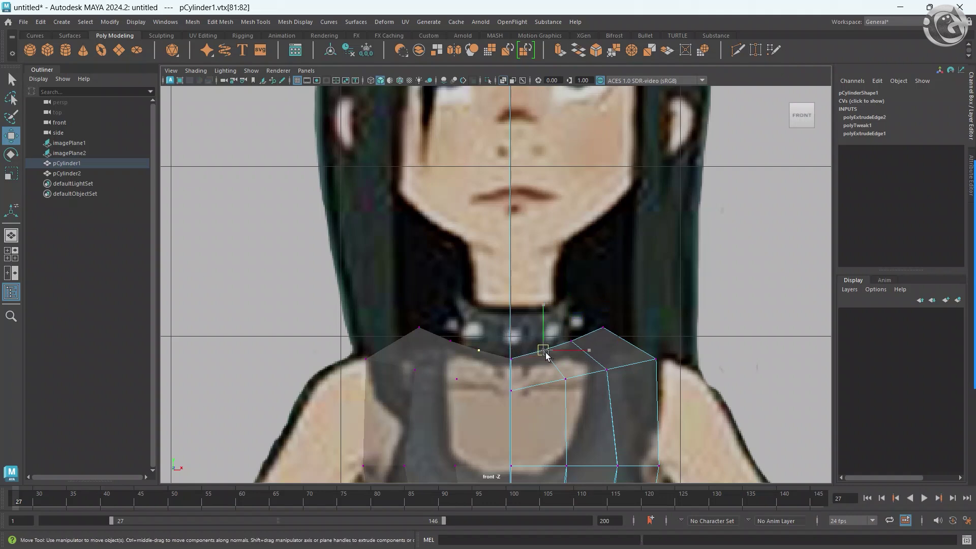
left_click_drag(546, 354, 570, 339)
left_click(572, 343)
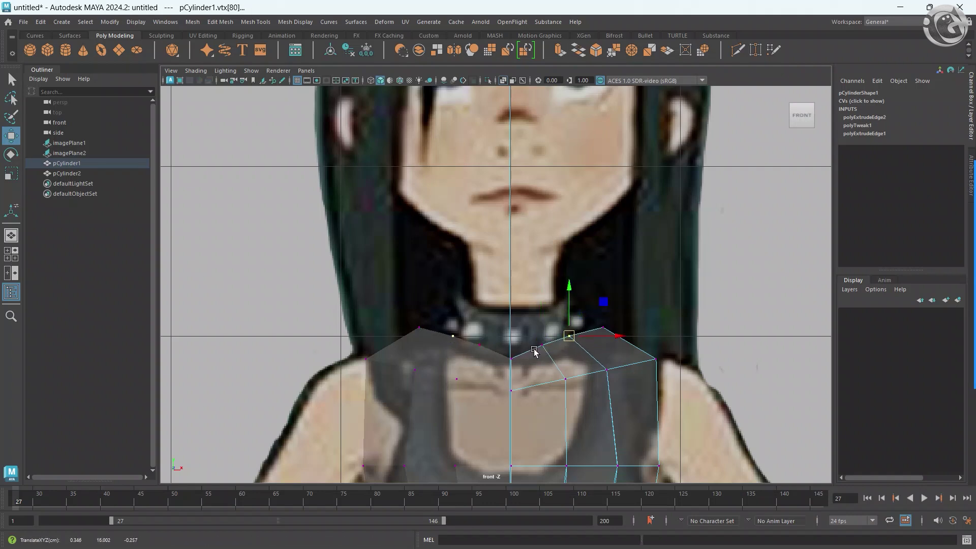
middle_click_drag(534, 351, 541, 356, "alt")
key("space")
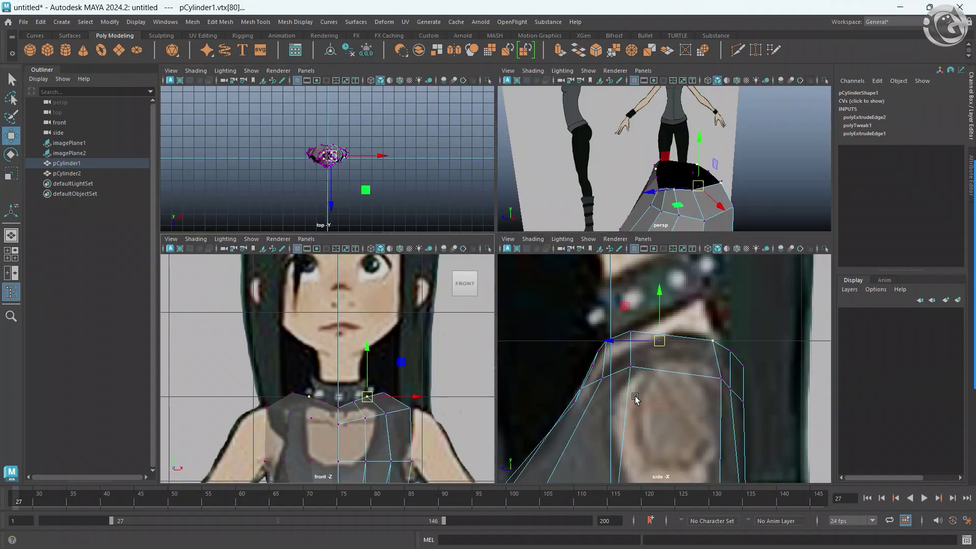
Switch to edge mode and select the neckline edge loop around the neck opening.
right_click(635, 335)
right_click(387, 310)
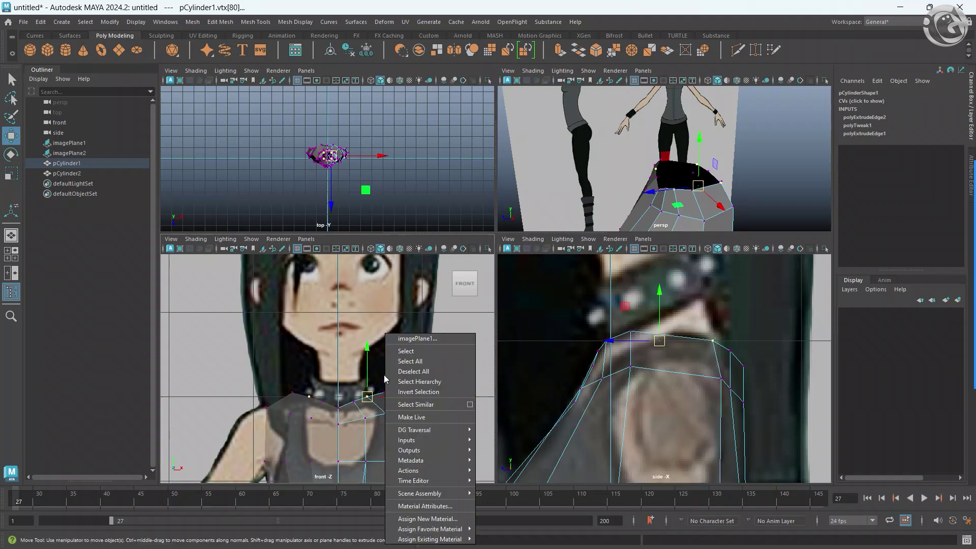
right_click_drag(318, 294, 360, 257)
left_click(359, 259)
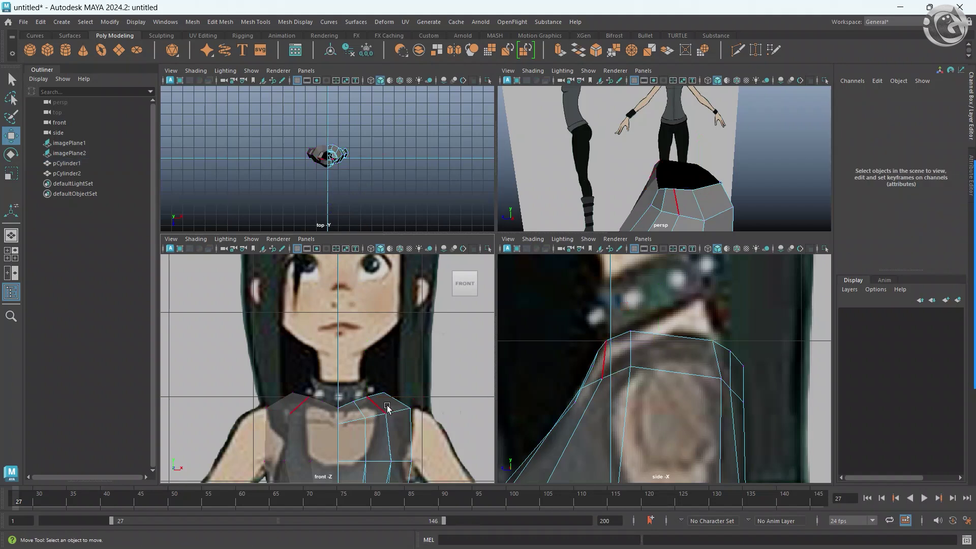
middle_click_drag(674, 202, 688, 204, "alt")
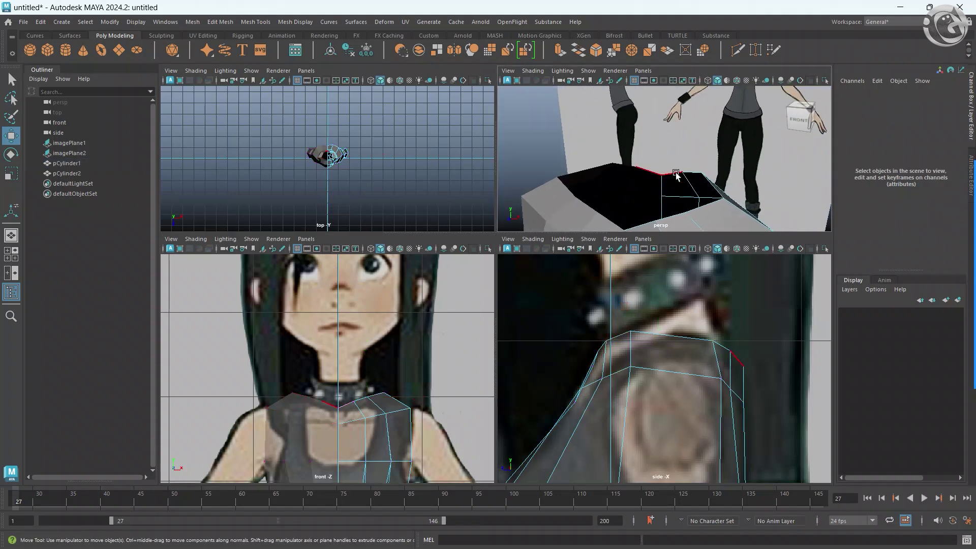
double_click(681, 175)
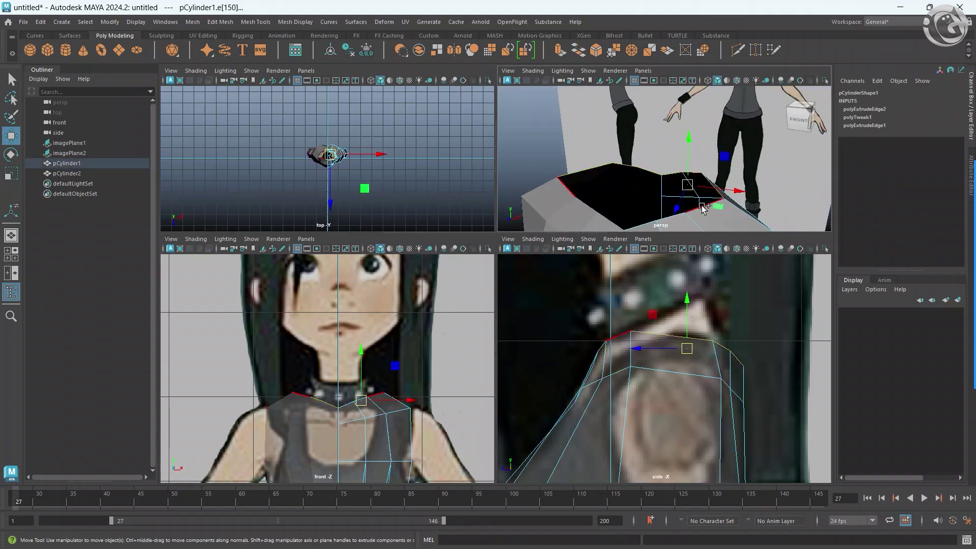
left_click(642, 223)
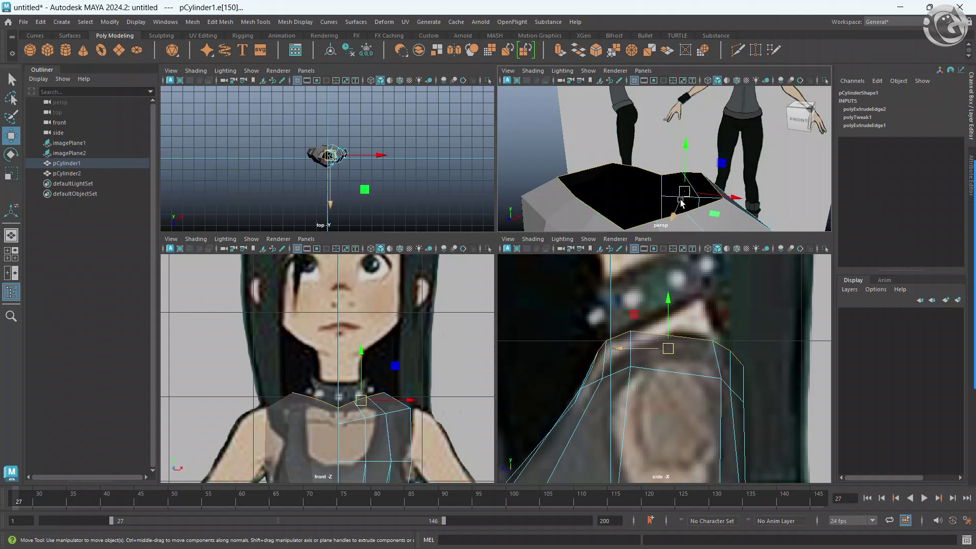
left_click_drag(642, 223, 585, 214, "alt")
Extrude the neckline edges upward in the front view to start the neck.
key("space")
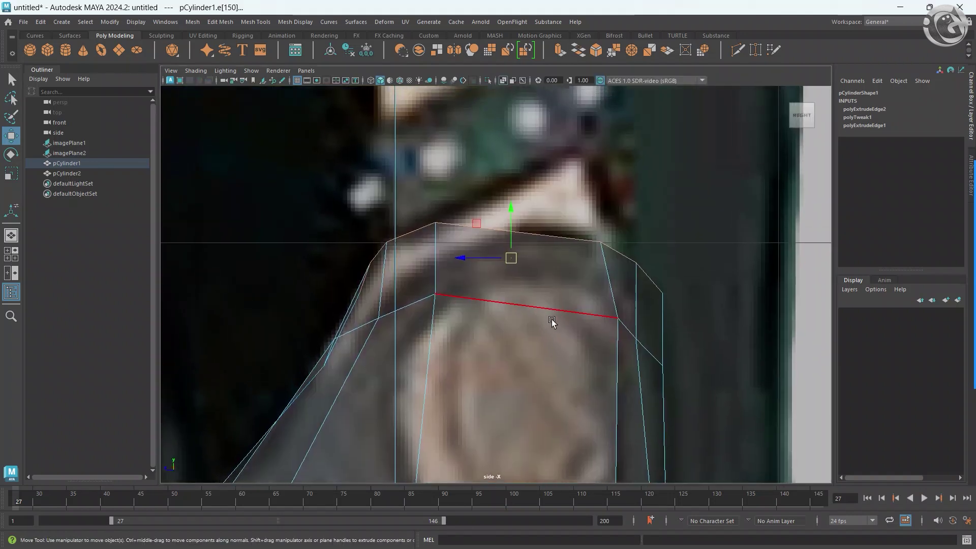
key("space")
scroll(436, 349, "down", 3)
scroll(376, 375, "up", 3)
key("space")
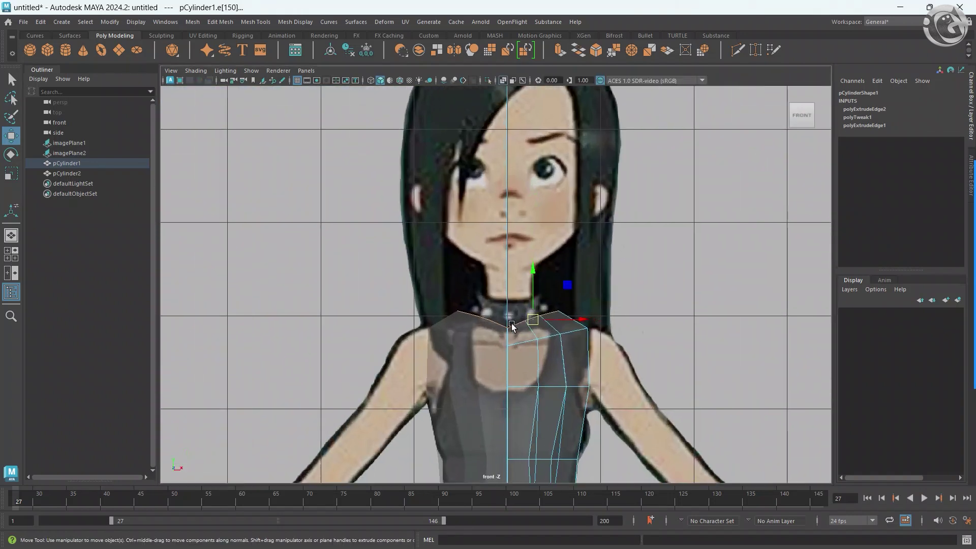
left_click_drag(531, 287, 528, 269, "shift")
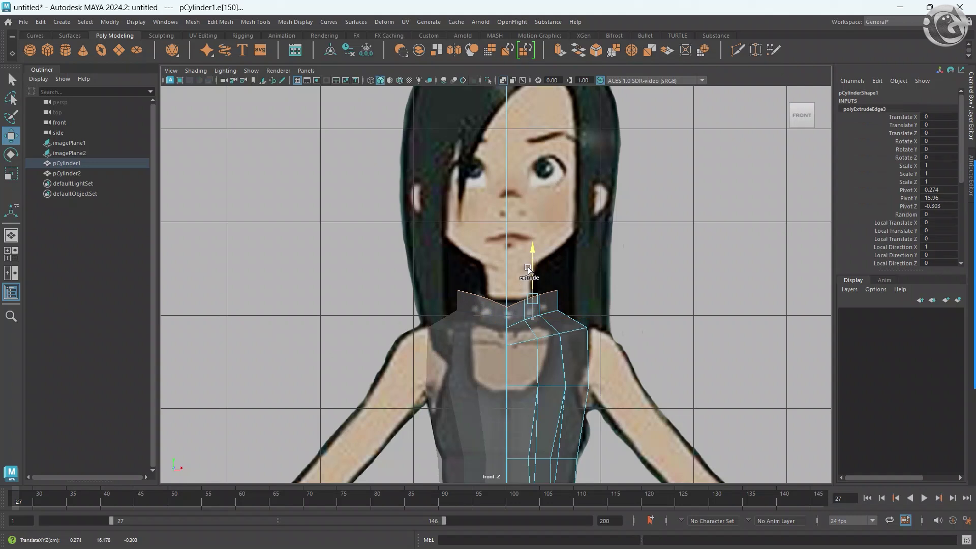
Switch to vertex mode and box-select the new neck vertices near the centre line.
scroll(521, 351, "up", 1)
scroll(521, 351, "up", 2)
right_click(486, 301)
right_click_drag(460, 267, 417, 251)
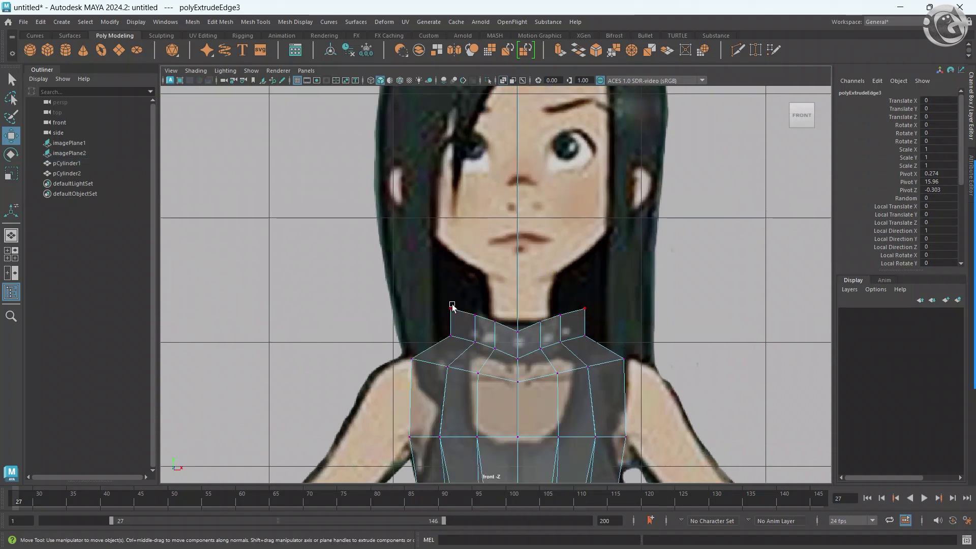
left_click(547, 322)
right_click_drag(547, 322, 508, 283)
scroll(538, 351, "up", 1)
scroll(536, 356, "up", 1)
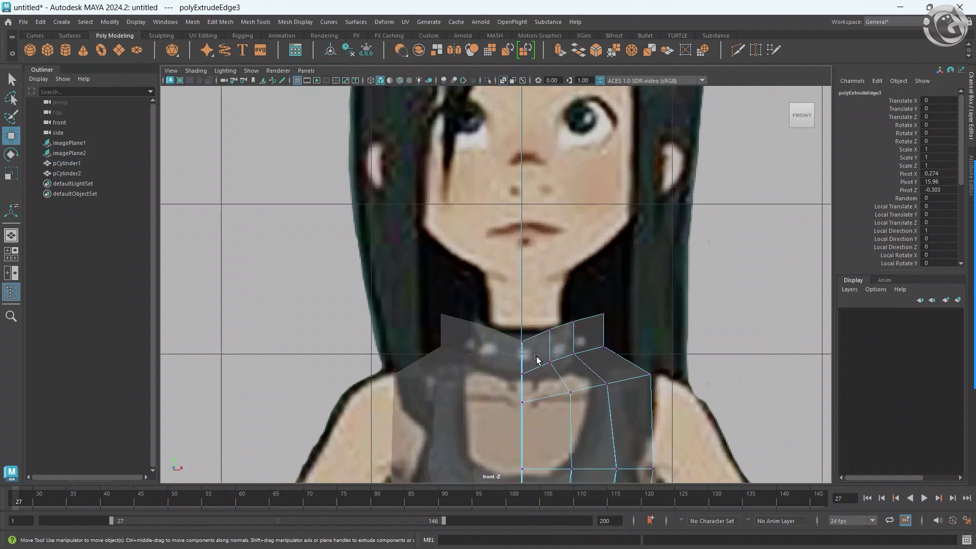
scroll(550, 389, "up", 1)
scroll(554, 397, "up", 1)
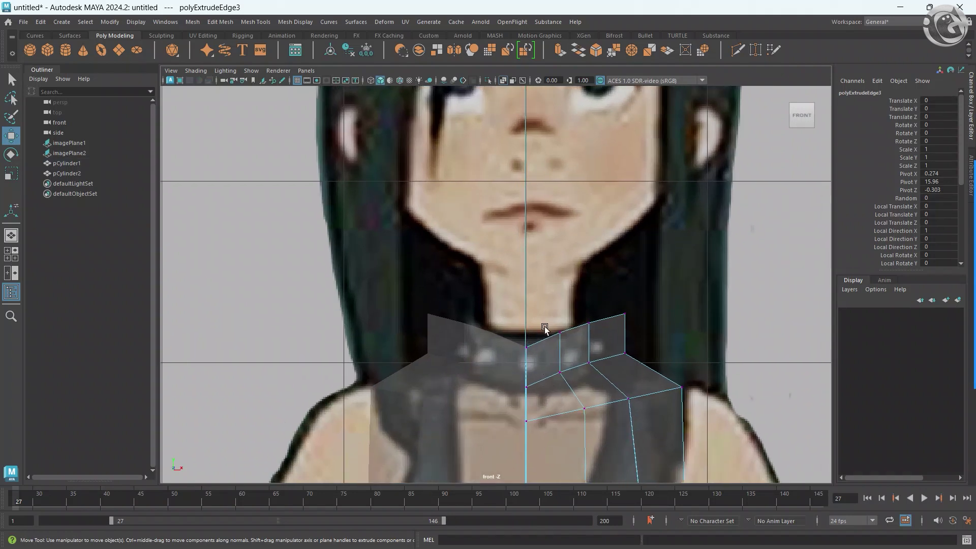
mouse_move(568, 354)
left_mouse_down()
mouse_move(559, 333)
mouse_move(546, 345)
left_mouse_up()
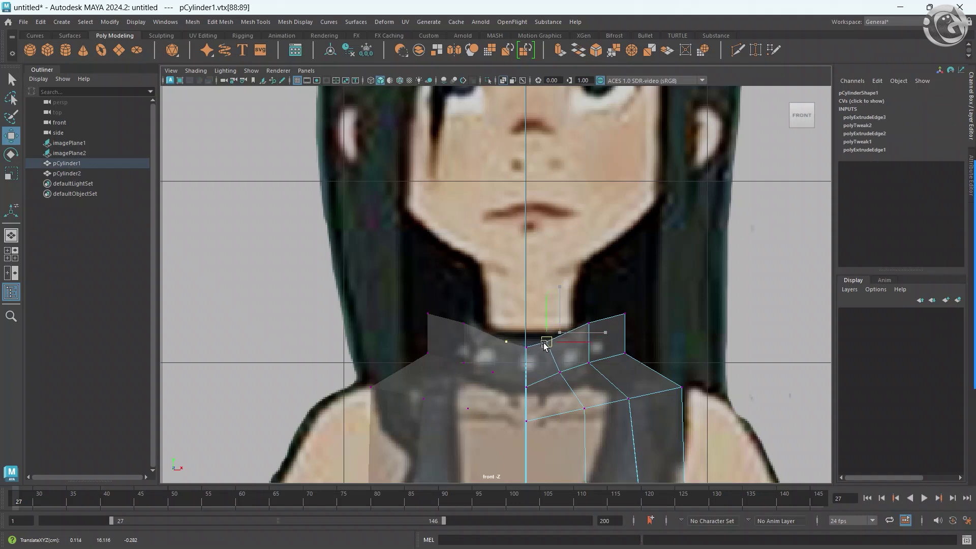
Pull the neck ring's side and outer corner vertices inward to the neck's width.
left_click(584, 320)
left_click_drag(589, 324, 563, 336)
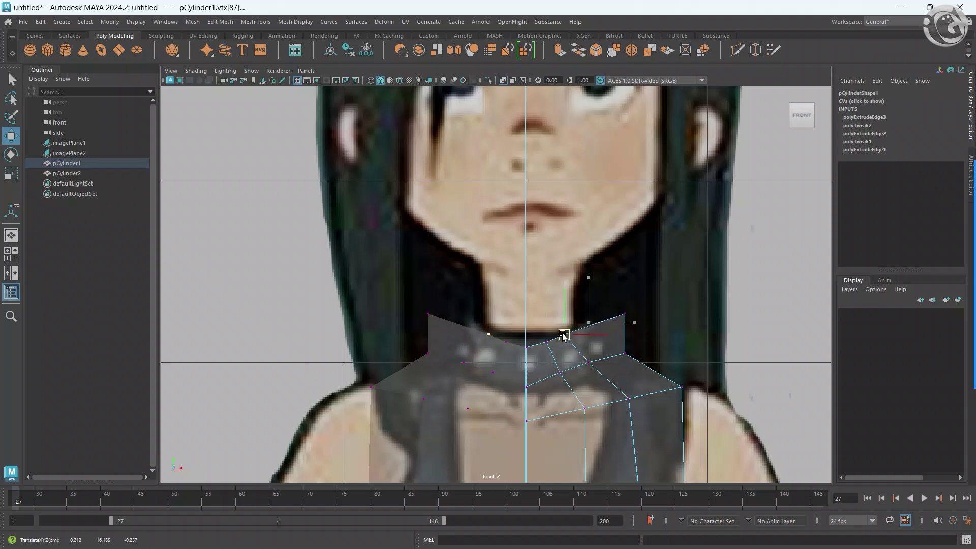
left_click(624, 314)
left_click_drag(625, 315, 576, 324)
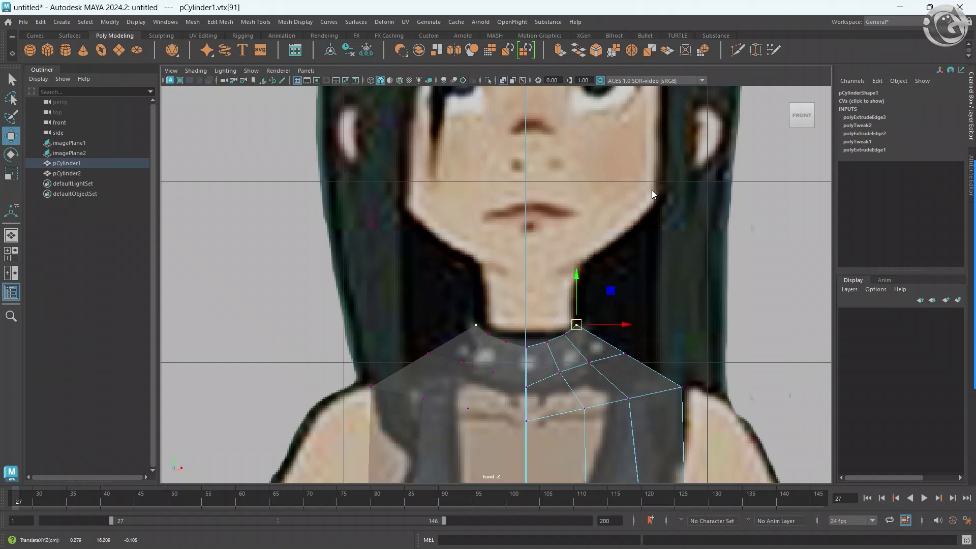
key("space")
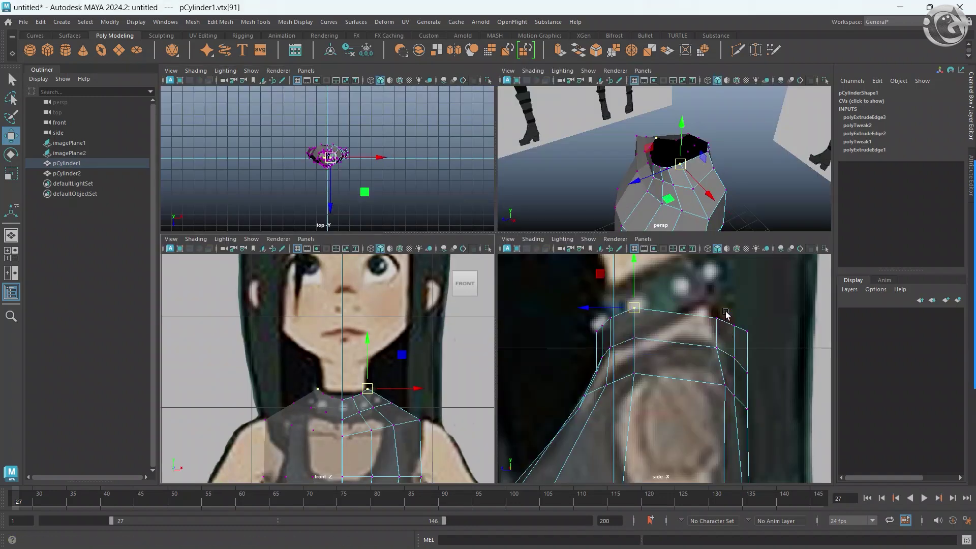
Pull the neck vertices back in the side view to match the side reference.
key("ctrl+z")
key("ctrl+z")
key("ctrl+z")
left_click_drag(713, 326, 699, 325)
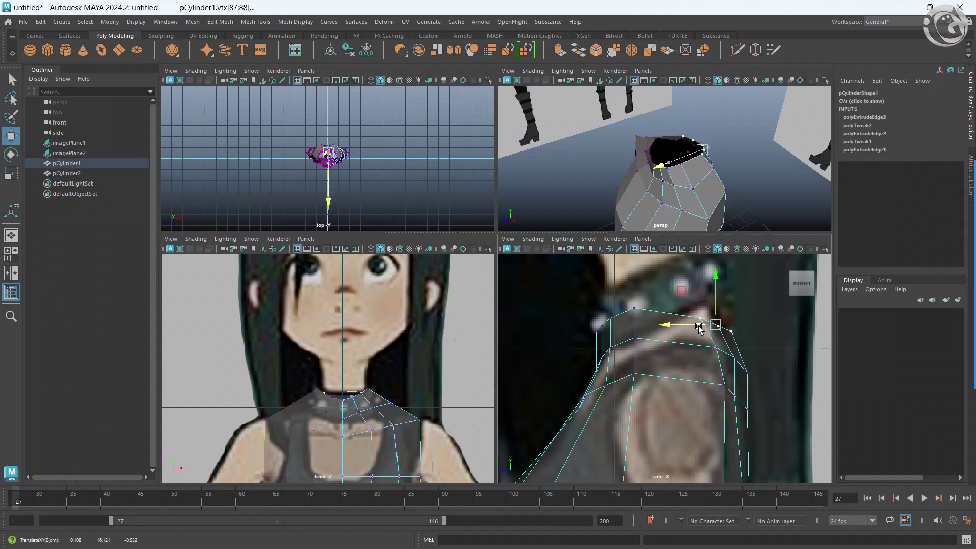
scroll(607, 337, "up", 1)
scroll(607, 337, "up", 1)
mouse_move(573, 306)
left_mouse_down()
mouse_move(612, 337)
mouse_move(595, 327)
left_mouse_up()
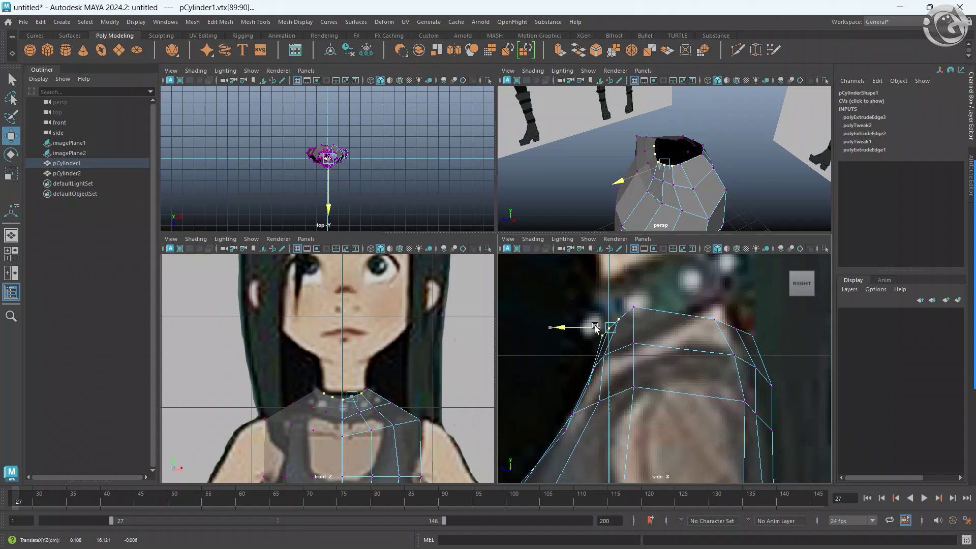
Shift the remaining neck ring vertices in depth to follow the side neck profile.
key("F8")
left_click(608, 369)
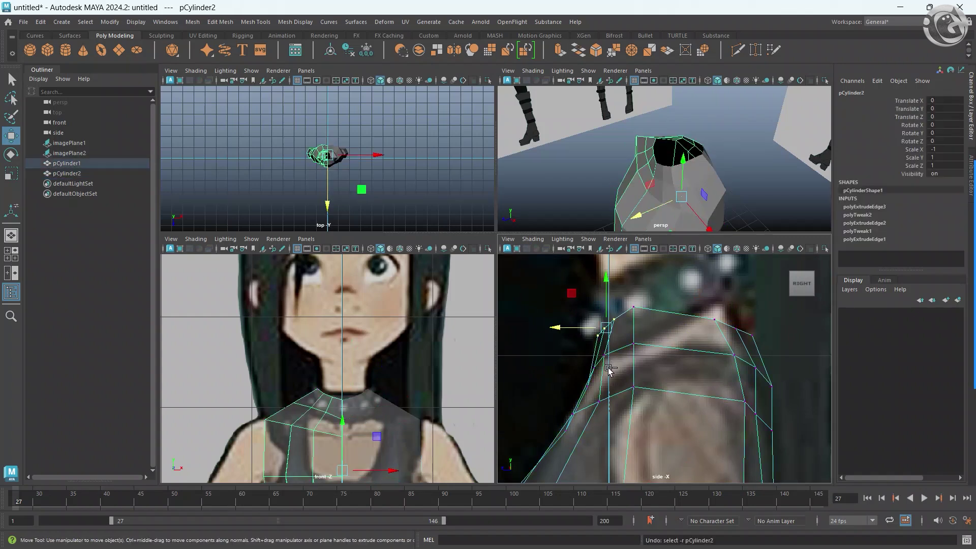
key("F8")
left_click(608, 355)
left_click_drag(610, 330, 614, 320)
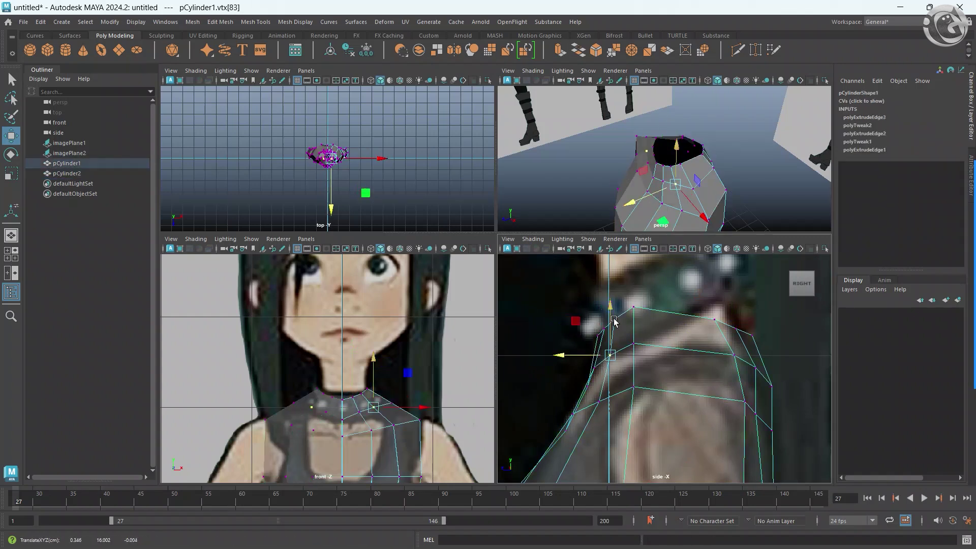
left_click(633, 309)
left_click(604, 331)
mouse_move(574, 328)
left_mouse_down()
mouse_move(603, 332)
mouse_move(592, 337)
left_mouse_up()
left_click(596, 335)
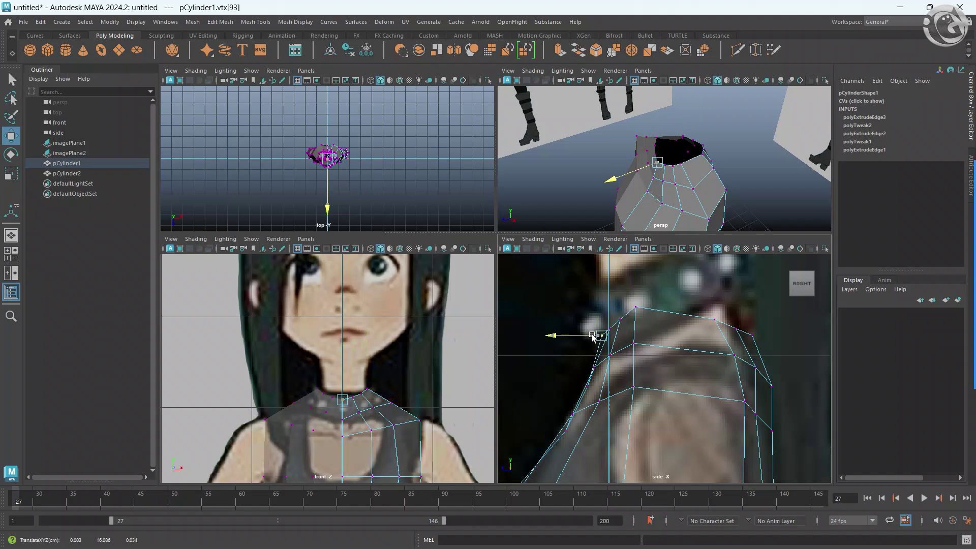
Push the lower chest and side torso vertices outward to match the side reference.
left_click(590, 367)
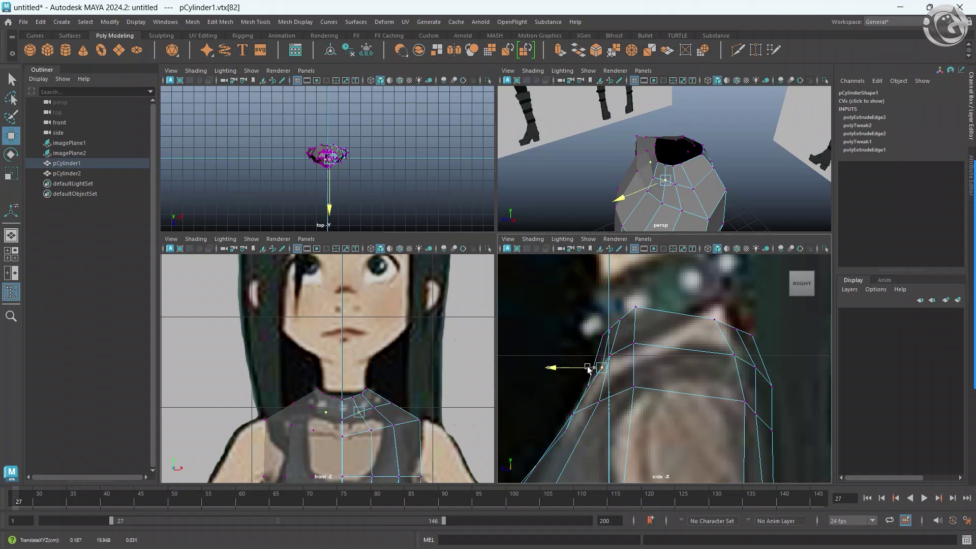
left_click(587, 386)
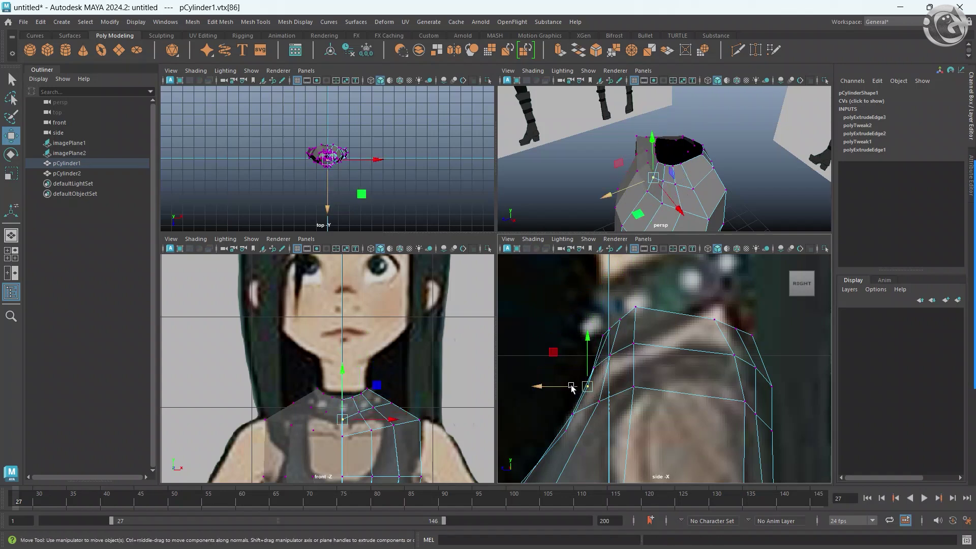
left_click(587, 369)
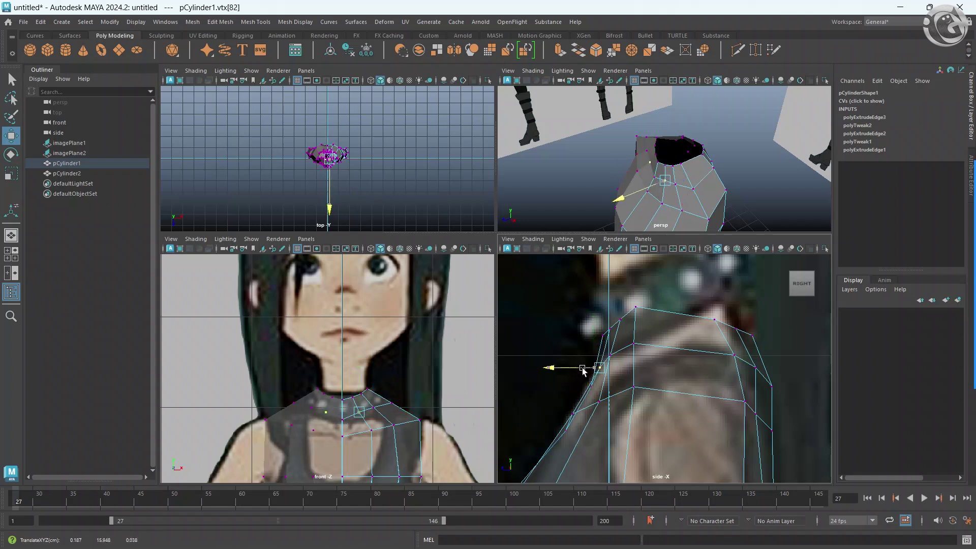
left_click(565, 431)
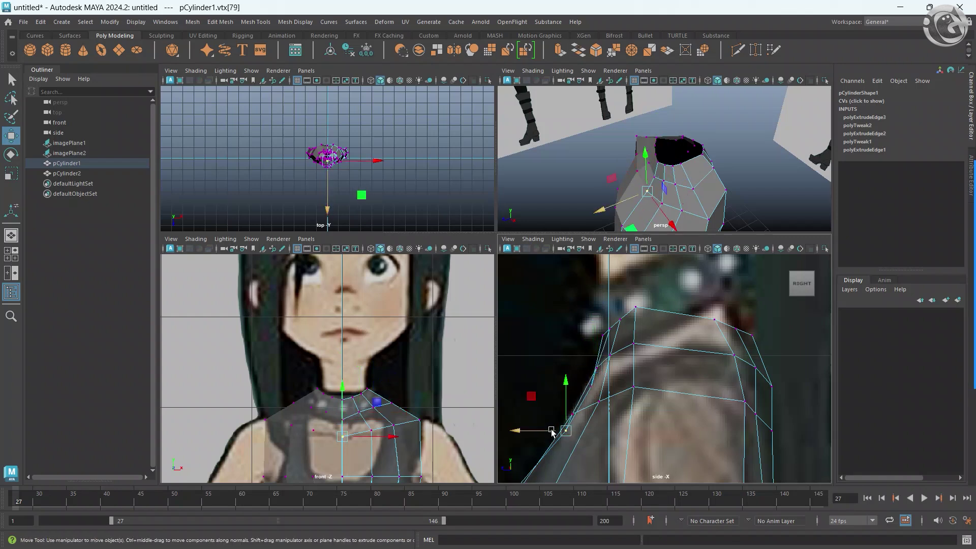
scroll(581, 385, "up", 5)
left_click(563, 411)
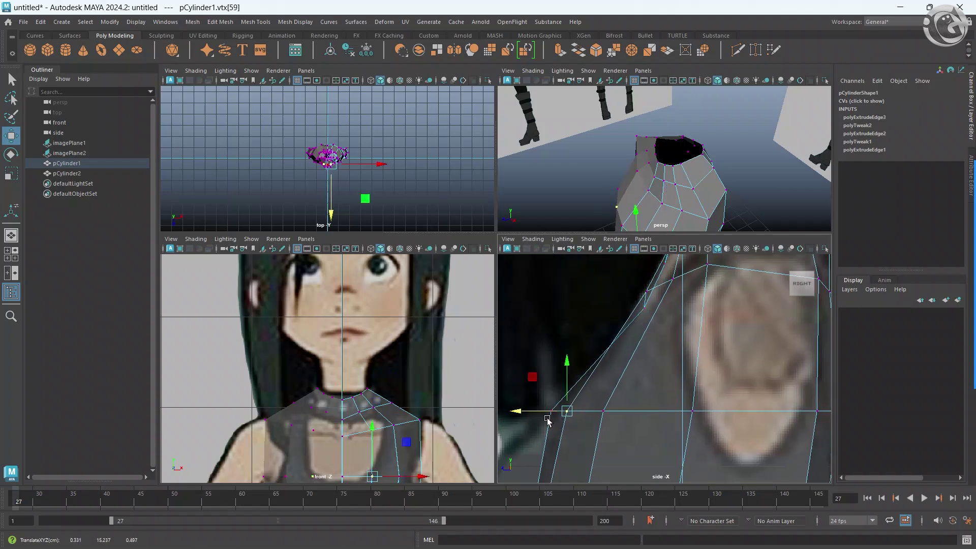
left_click(545, 427)
left_click(551, 411)
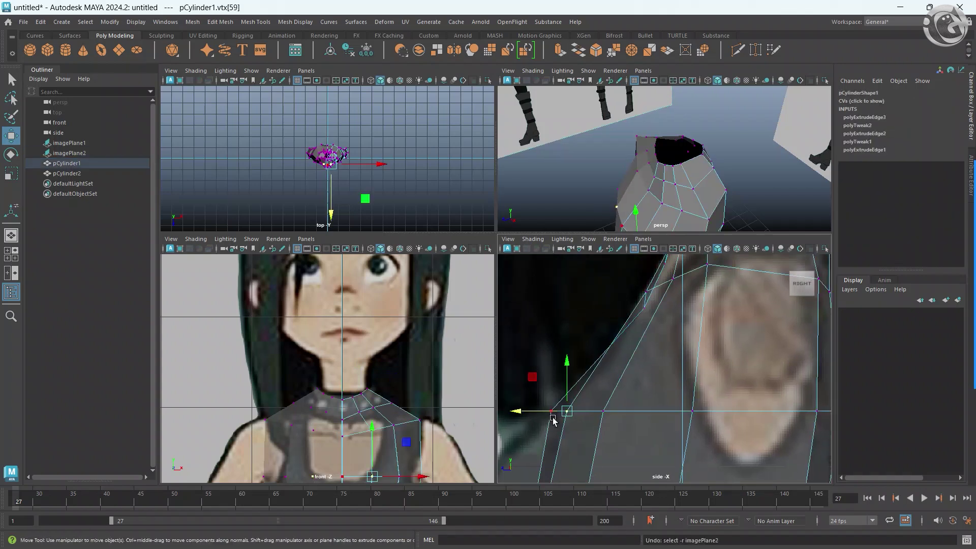
left_click_drag(540, 411, 544, 417)
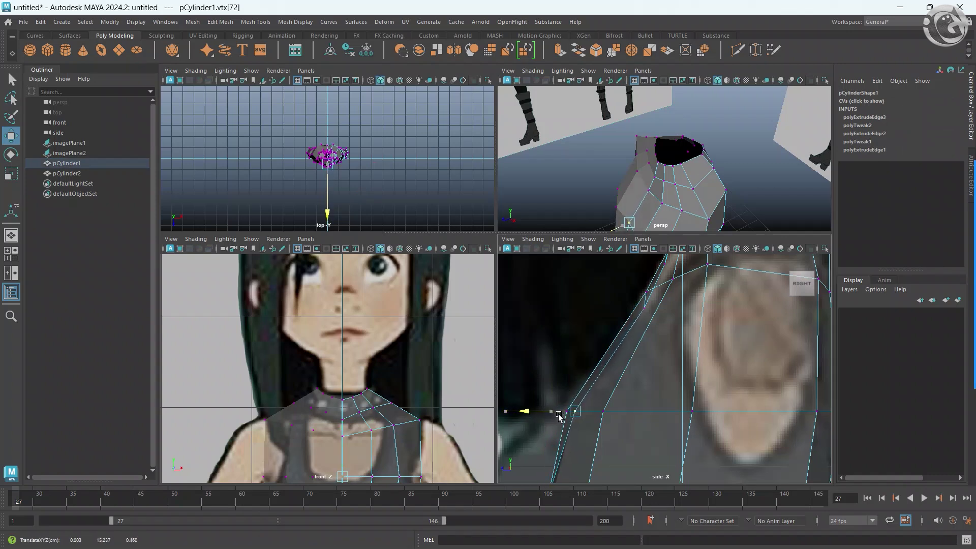
scroll(546, 413, "down", 5)
scroll(599, 386, "up", 2)
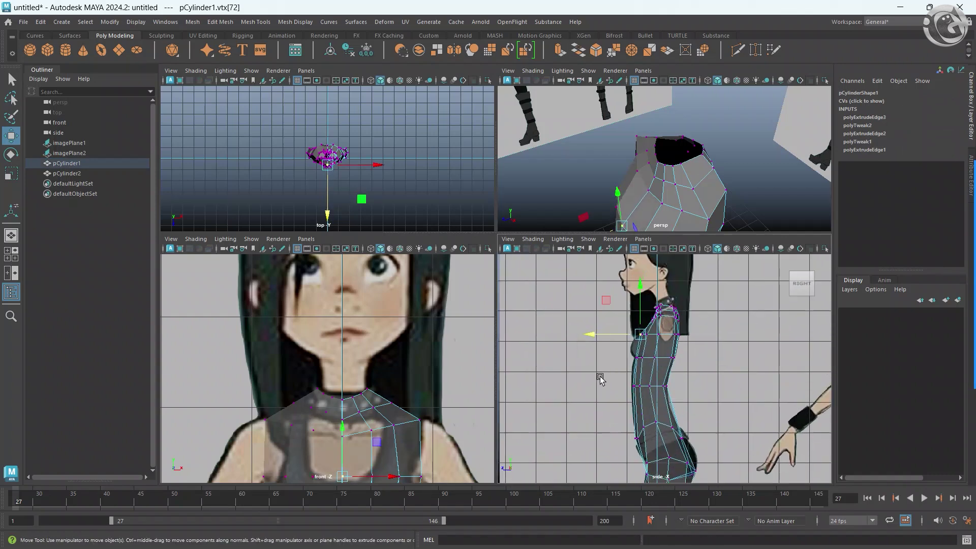
scroll(668, 388, "up", 2)
Orbit the perspective view to the torso's top opening and switch to edge editing.
middle_click_drag(667, 387, 638, 406, "alt")
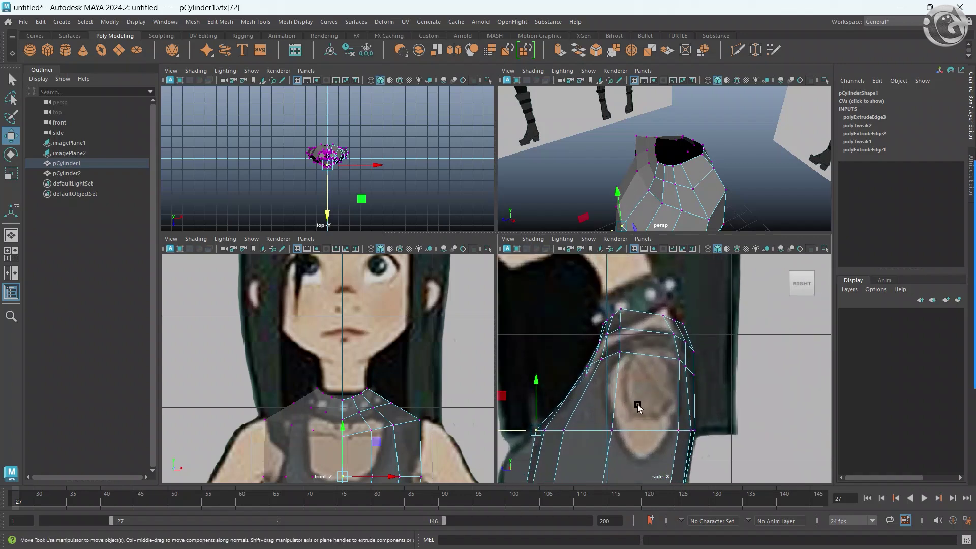
key("space")
mouse_move(600, 305)
left_mouse_down("alt")
mouse_move(474, 333)
mouse_move(484, 262)
left_mouse_up("alt")
right_click_drag(483, 262, 484, 232)
Select the neck-opening rim loop and extrude it upward into a neck.
double_click(478, 308)
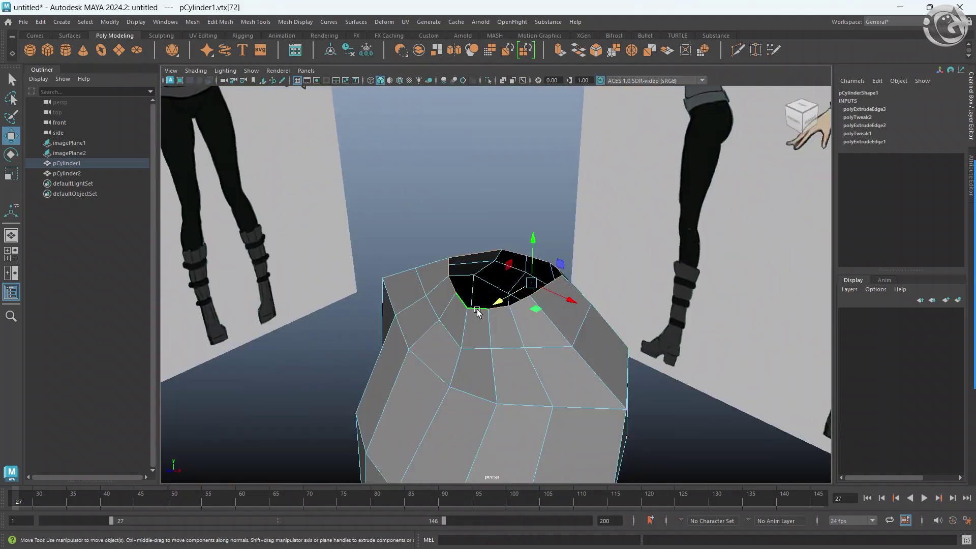
key("space")
key("space")
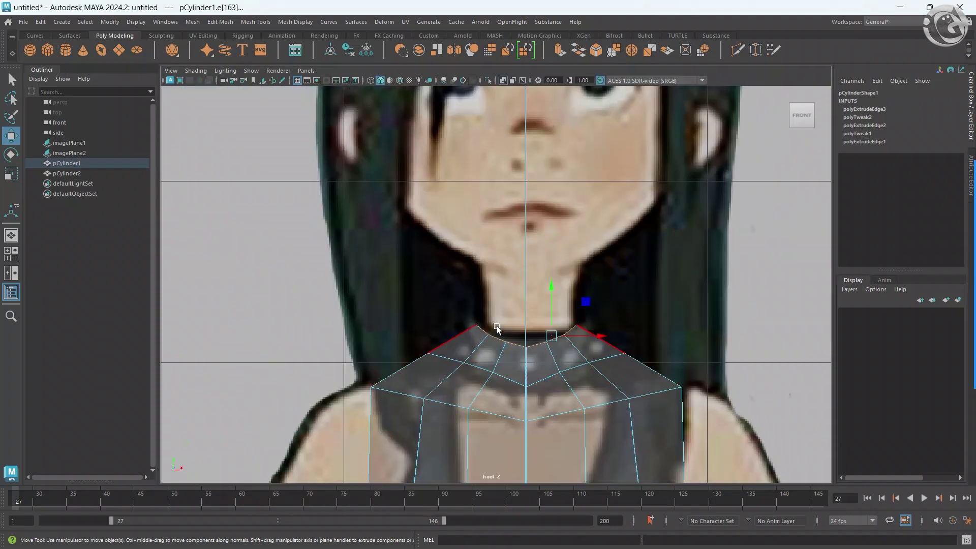
middle_click_drag(497, 327, 526, 363, "alt")
left_click_drag(543, 330, 547, 266, "shift")
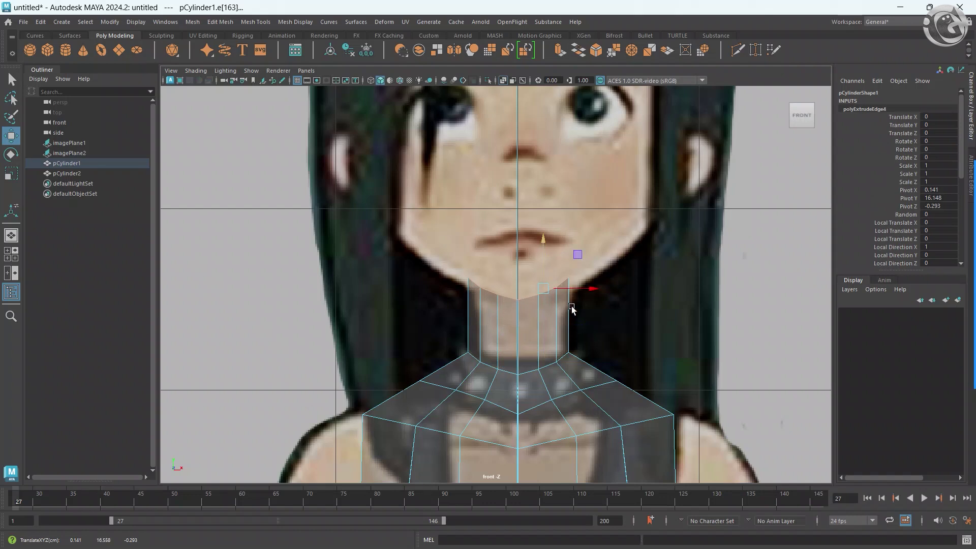
key("space")
key("space")
middle_click_drag(577, 337, 576, 476, "alt")
Flatten, shift back, raise and tilt the neck's top loop to meet the chin in the side view.
key("r")
left_click_drag(465, 180, 465, 227)
left_click_drag(445, 224, 412, 239)
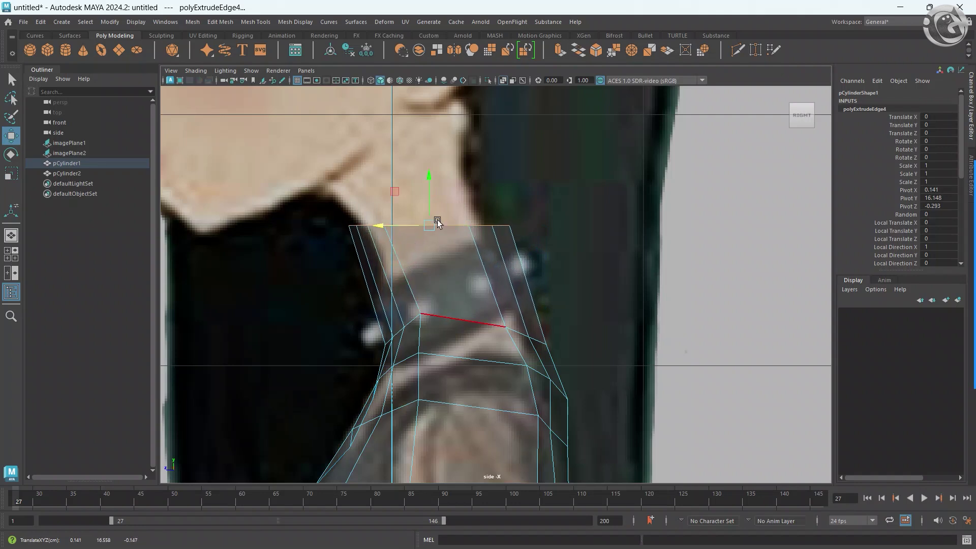
mouse_move(426, 219)
left_mouse_down()
mouse_move(417, 137)
mouse_move(355, 164)
mouse_move(361, 175)
left_mouse_up()
mouse_move(394, 144)
left_mouse_down()
mouse_move(403, 167)
mouse_move(366, 152)
left_mouse_up()
key("e")
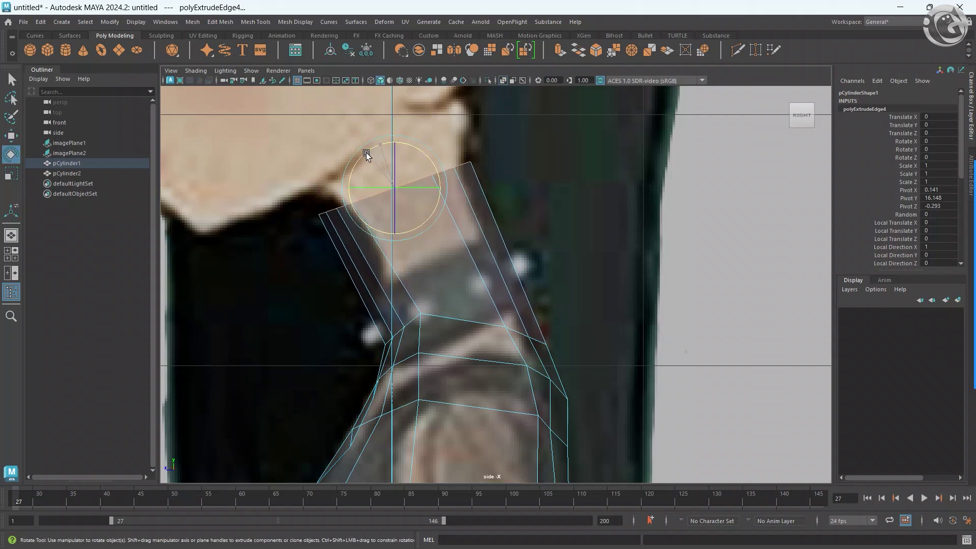
key("w")
left_click_drag(396, 182, 388, 158)
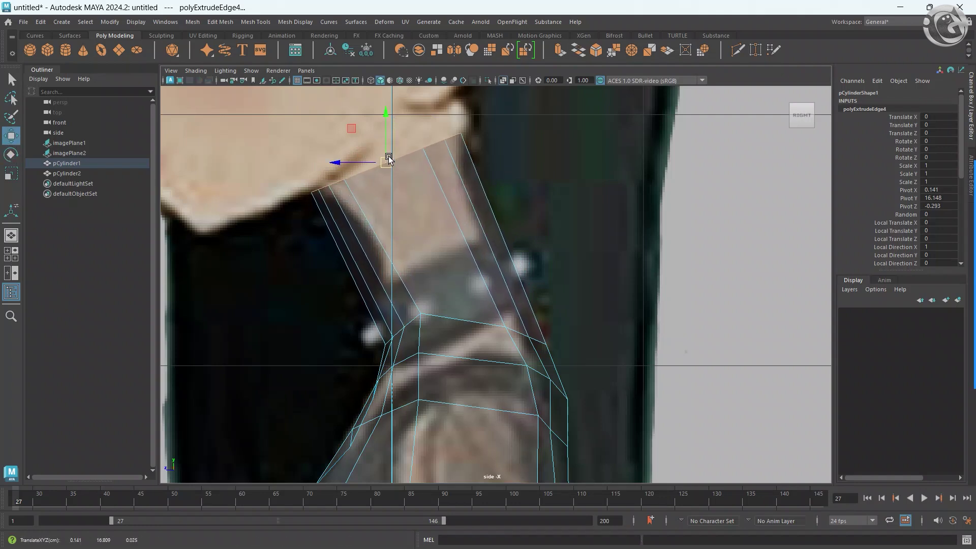
middle_click_drag(462, 323, 466, 301, "alt")
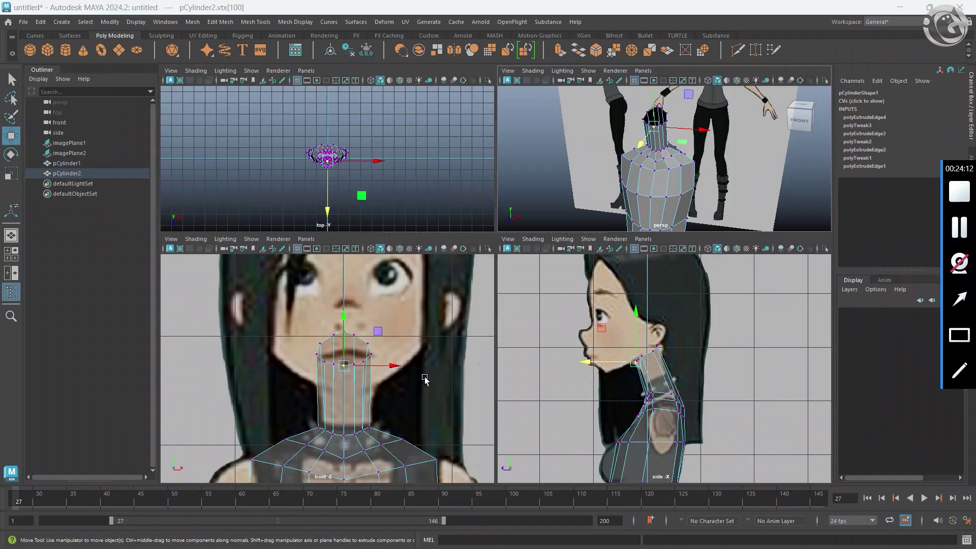
Put the body mesh in vertex mode and inspect the neck, briefly previewing it smoothed.
left_click(782, 364)
scroll(781, 363, "down", 5)
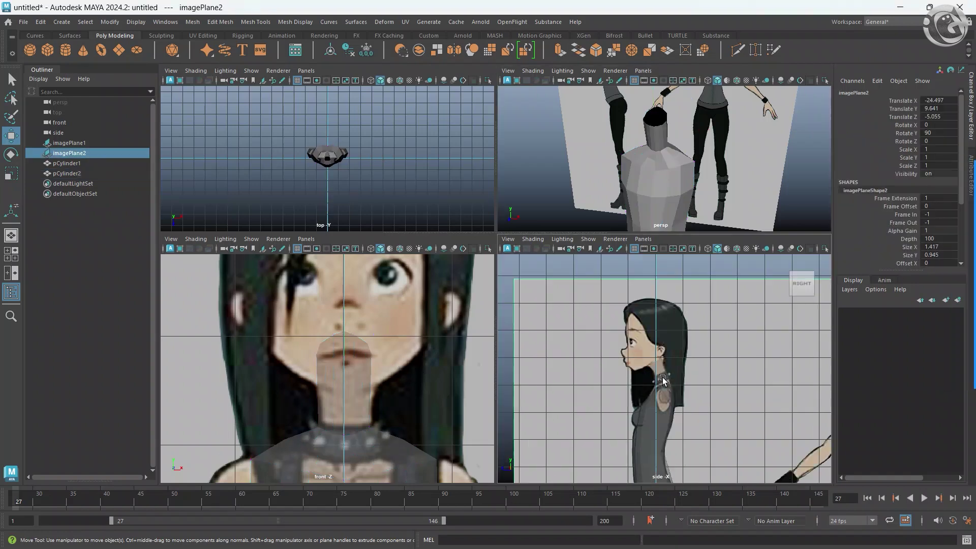
key("space")
scroll(580, 375, "up", 3)
left_click(488, 305)
scroll(468, 274, "up", 3)
right_click_drag(447, 244, 447, 208)
key("space")
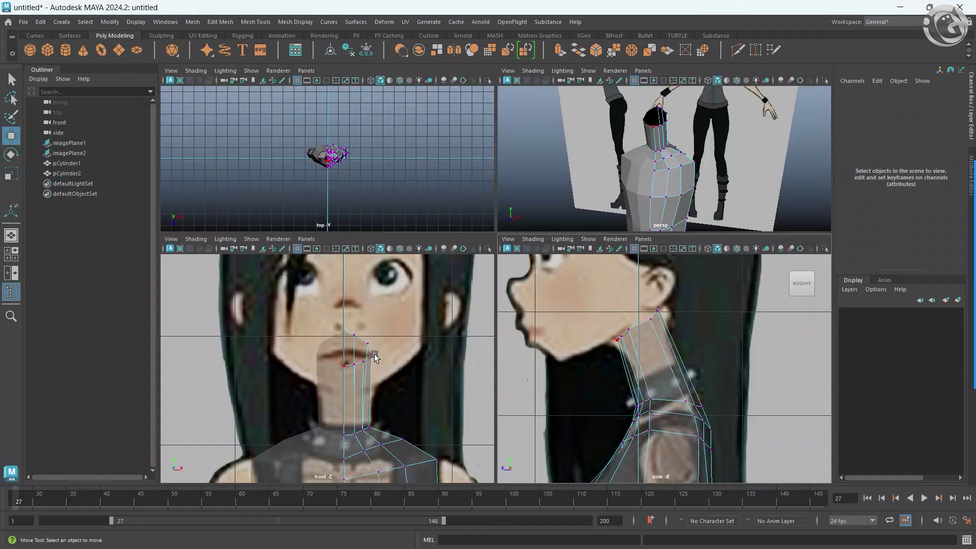
key("space")
key("space")
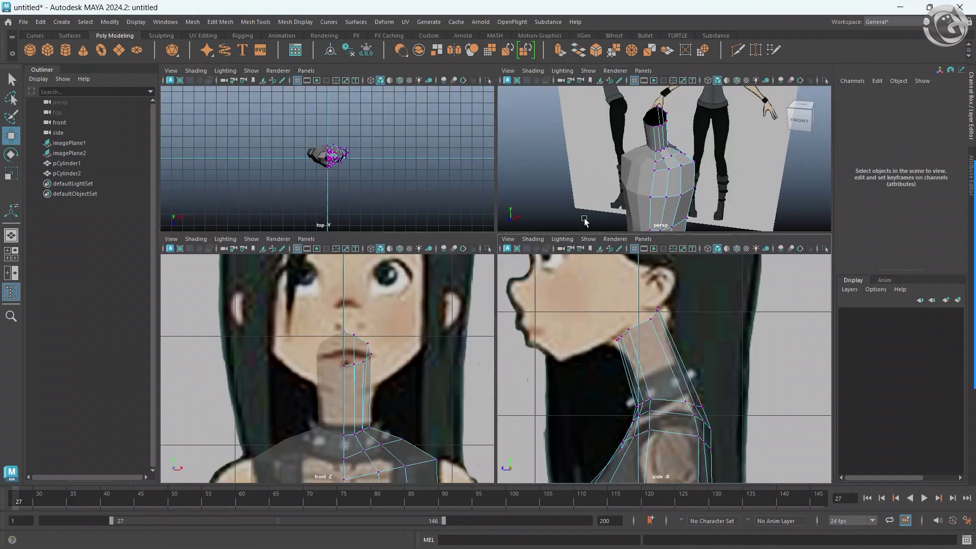
key("space")
left_click_drag(591, 242, 446, 288, "alt")
scroll(502, 333, "up", 2)
mouse_move(502, 333)
left_mouse_down("alt")
mouse_move(490, 349)
mouse_move(612, 281)
left_mouse_up("alt")
scroll(490, 348, "up", 2)
key("3")
key("1")
scroll(589, 267, "up", 2)
scroll(583, 236, "up", 2)
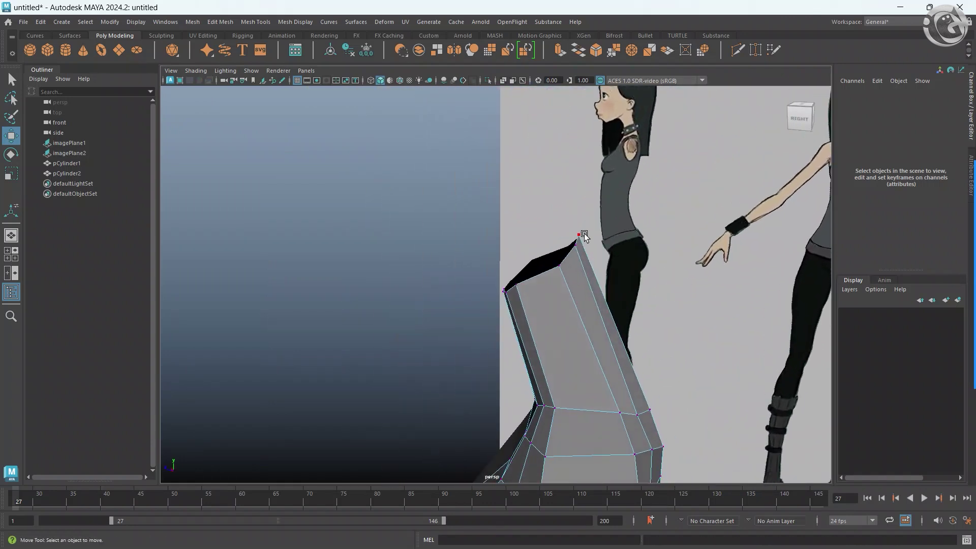
Return to vertex editing and raise the front neck-top vertex toward the chin.
left_click(584, 237)
left_click(579, 255)
key("ctrl+z")
right_click(576, 258)
left_click(529, 259)
key("space")
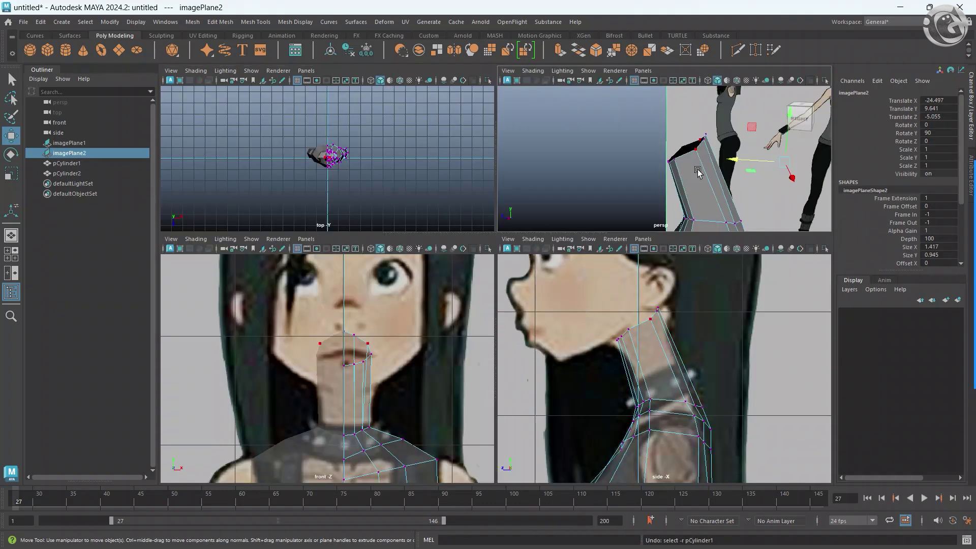
left_click(658, 311)
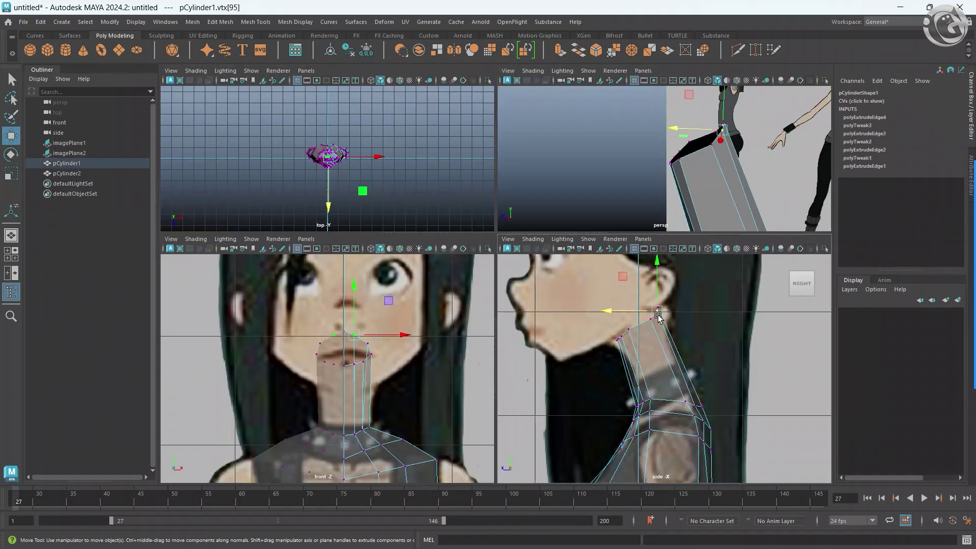
left_click(352, 330)
left_click(344, 330)
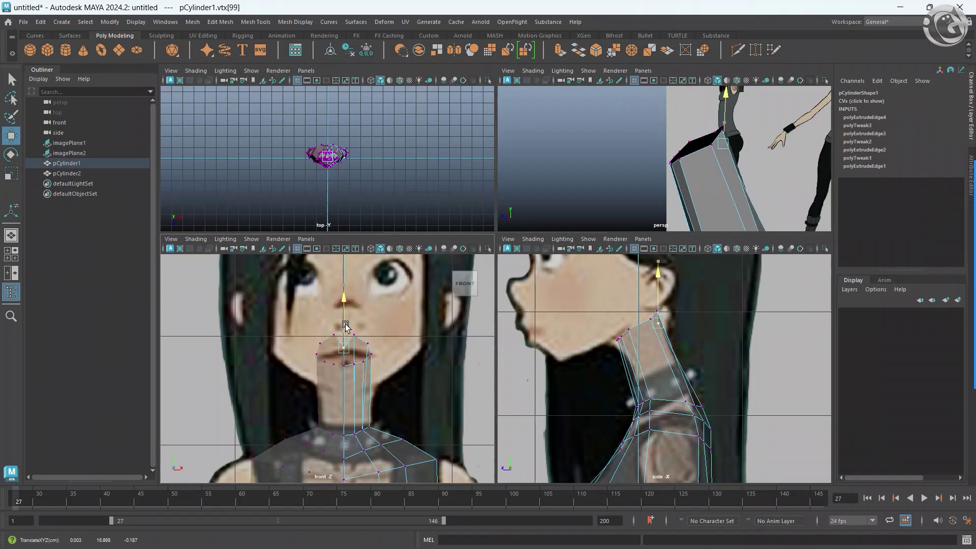
middle_click_drag(398, 336, 354, 336)
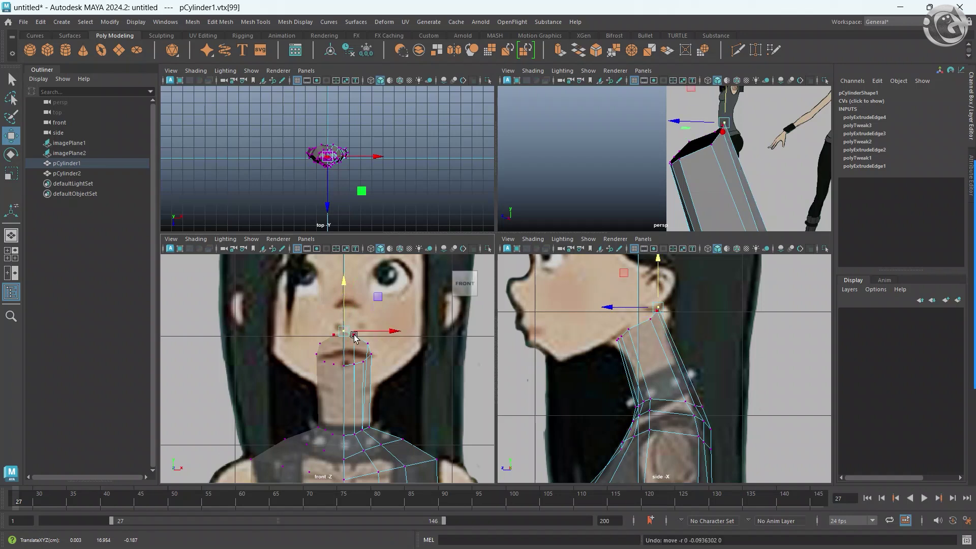
scroll(637, 333, "up", 2)
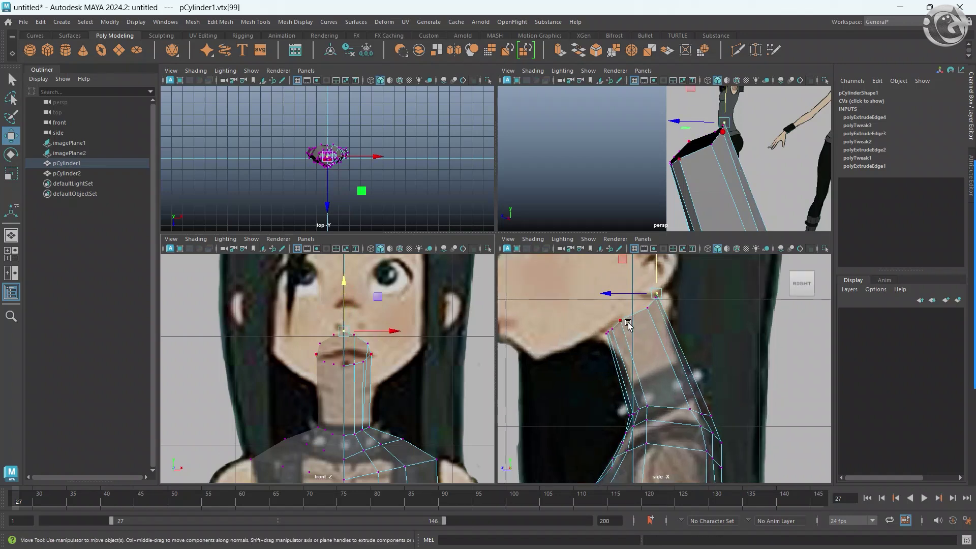
scroll(635, 328, "up", 1)
Select the neck's whole top vertex ring and scale it flatter to fit the jaw.
left_click_drag(673, 334, 658, 339)
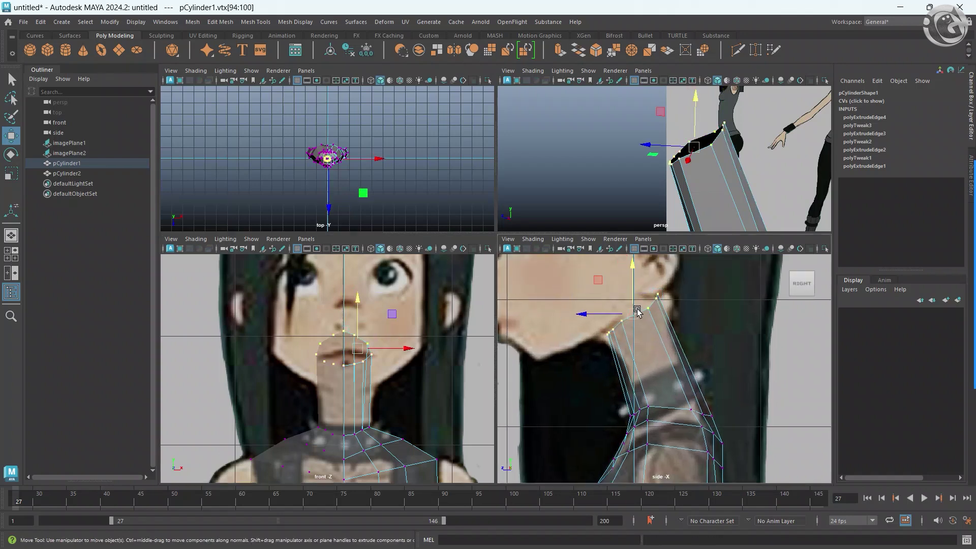
key("r")
mouse_move(633, 279)
left_mouse_down()
mouse_move(638, 298)
mouse_move(653, 278)
left_mouse_up()
mouse_move(676, 162)
left_mouse_down("alt")
mouse_move(734, 241)
mouse_move(695, 187)
left_mouse_up("alt")
left_click(695, 187)
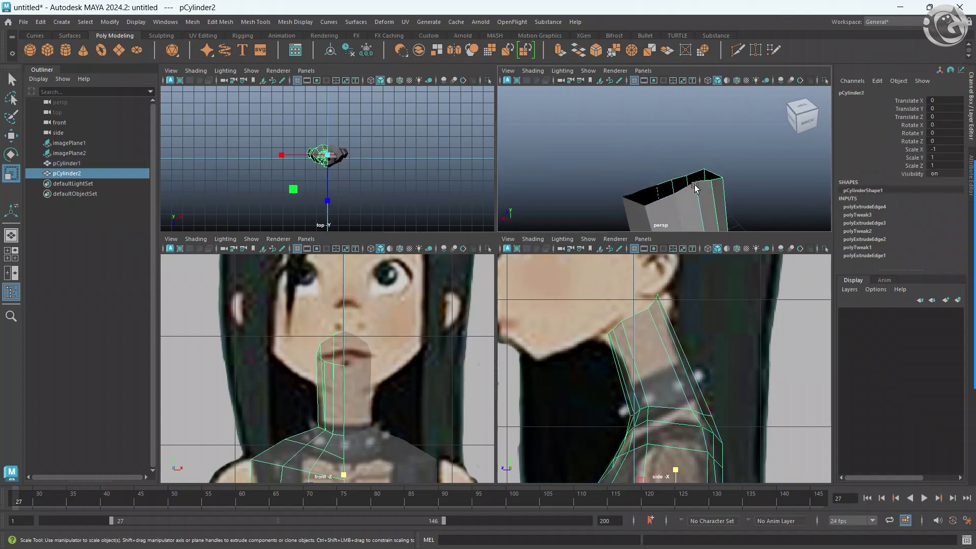
key("ctrl+z")
right_click_drag(679, 188, 656, 189)
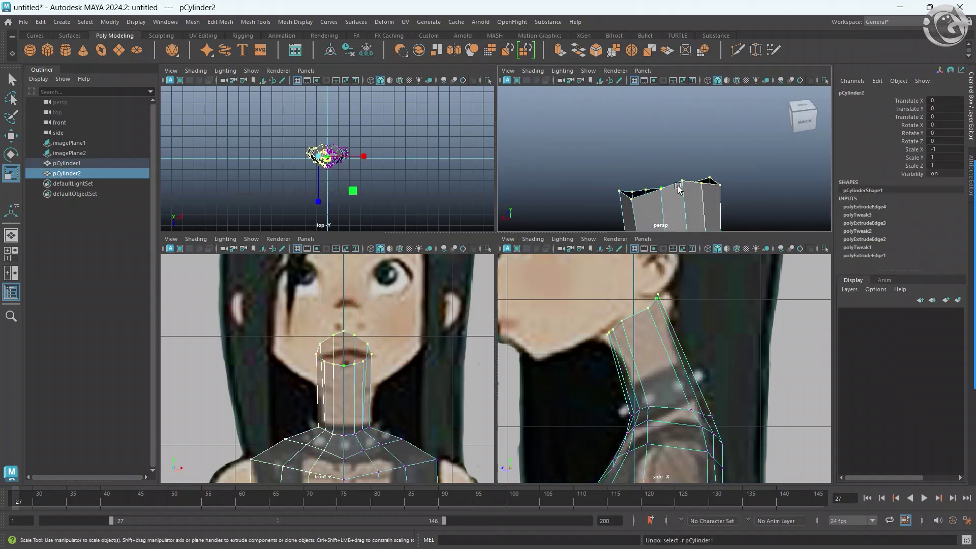
Raise the front neck vertex and nudge its neighbouring ring vertices upward.
left_click(680, 177)
key("w")
left_click_drag(684, 171, 681, 165)
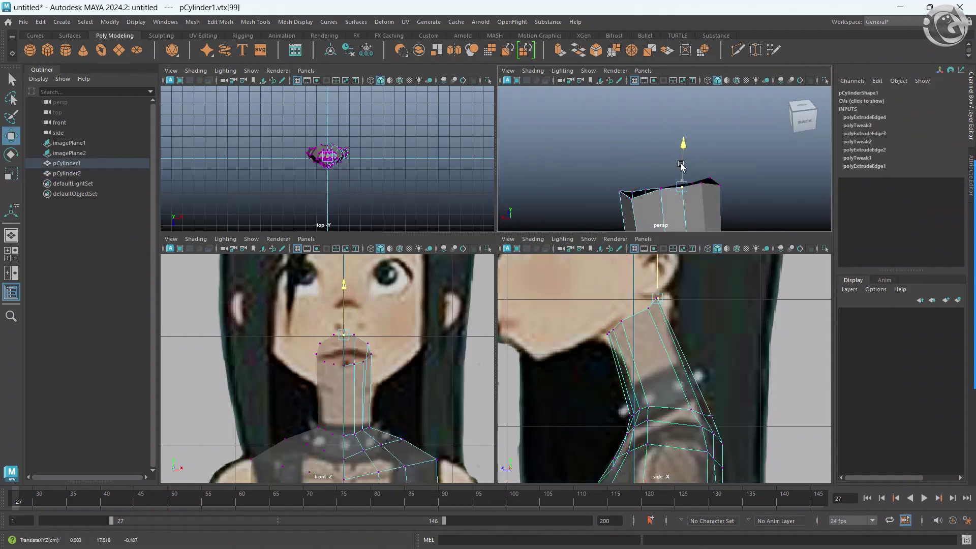
left_click(661, 184)
left_click(659, 168)
mouse_move(659, 175)
left_mouse_down()
mouse_move(680, 212)
mouse_move(696, 185)
left_mouse_up()
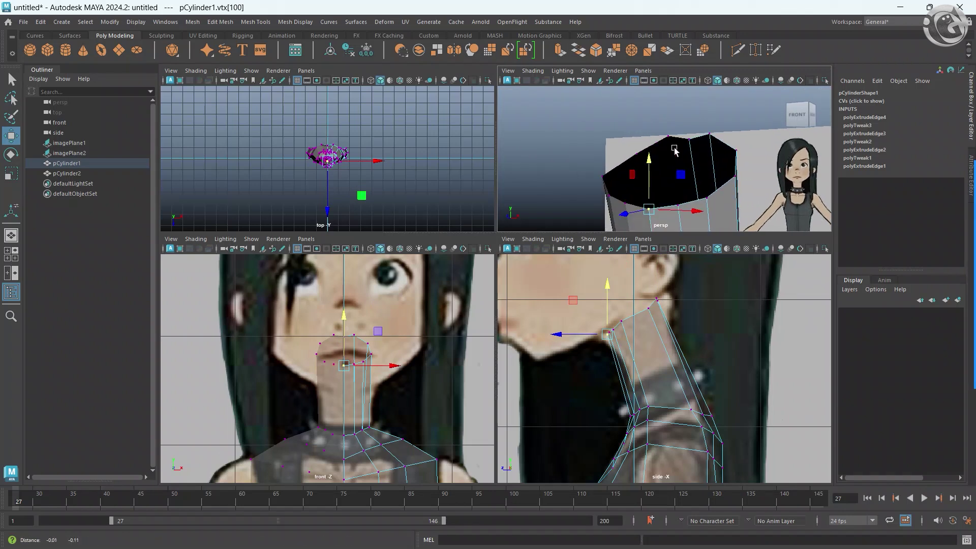
left_click(692, 172)
Adjust the remaining neck-ring vertices, then preview the mesh smoothed.
mouse_move(694, 155)
left_mouse_down("alt")
mouse_move(620, 199)
mouse_move(681, 147)
mouse_move(539, 171)
mouse_move(599, 153)
left_mouse_up("alt")
left_click(679, 143)
left_click(596, 124)
right_click_drag(663, 171, 637, 171)
mouse_move(637, 171)
left_mouse_down("alt")
mouse_move(722, 153)
mouse_move(652, 187)
mouse_move(668, 139)
left_mouse_up("alt")
left_click(738, 152)
mouse_move(682, 181)
left_mouse_down("alt")
mouse_move(709, 220)
mouse_move(594, 202)
mouse_move(712, 191)
mouse_move(732, 166)
mouse_move(659, 176)
mouse_move(710, 148)
mouse_move(742, 162)
mouse_move(735, 123)
mouse_move(725, 208)
mouse_move(632, 202)
mouse_move(709, 201)
mouse_move(695, 173)
left_mouse_up("alt")
left_click(724, 168)
key("3")
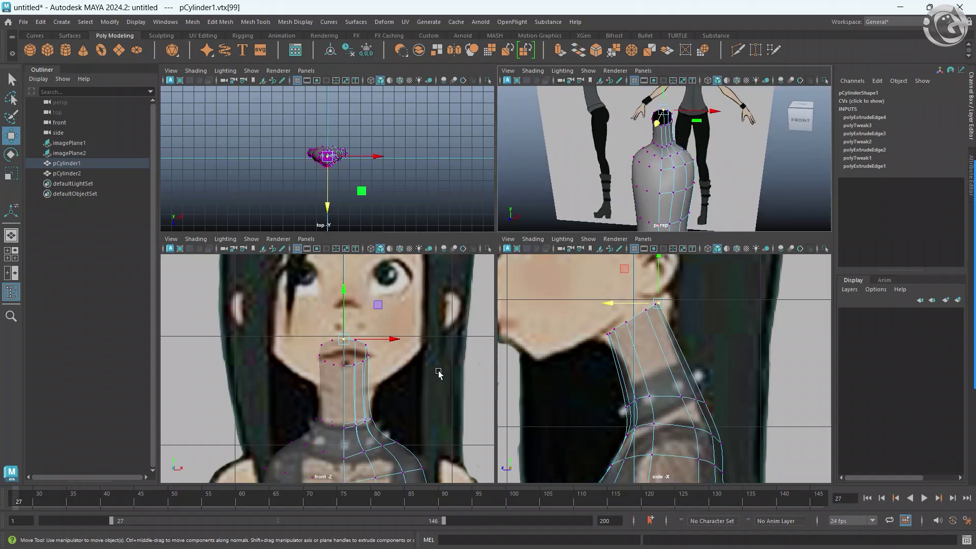
Turn off smooth preview so the body shows its low-poly cage.
key("space")
scroll(525, 283, "down", 2)
scroll(529, 331, "down", 4)
scroll(527, 346, "up", 2)
scroll(527, 345, "up", 2)
scroll(518, 311, "up", 2)
scroll(519, 338, "up", 2)
key("1")
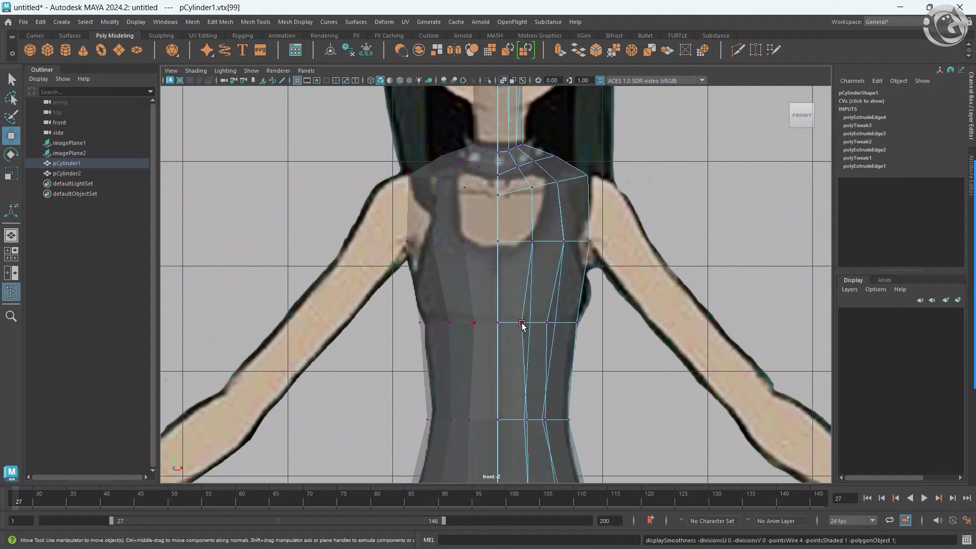
scroll(553, 380, "down", 4)
scroll(544, 331, "up", 2)
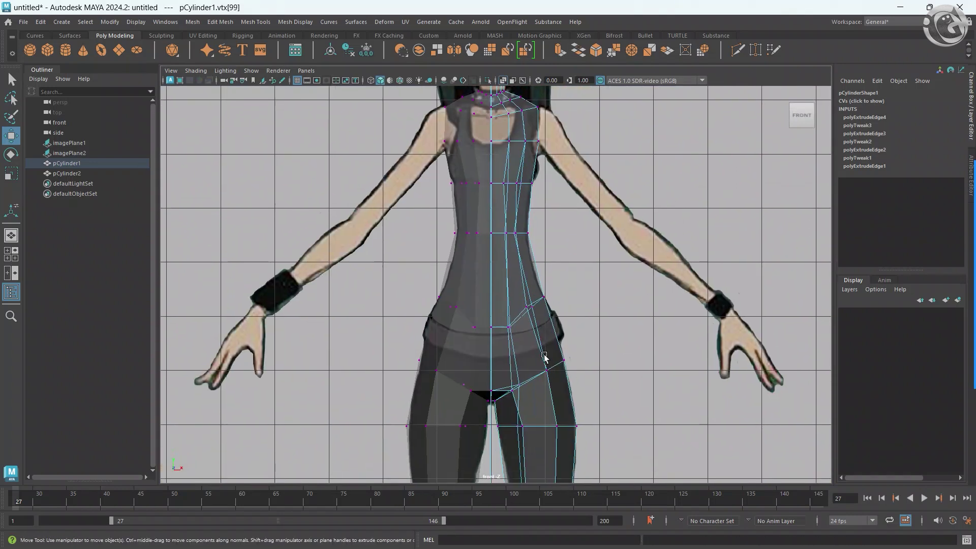
scroll(546, 339, "up", 2)
key("1")
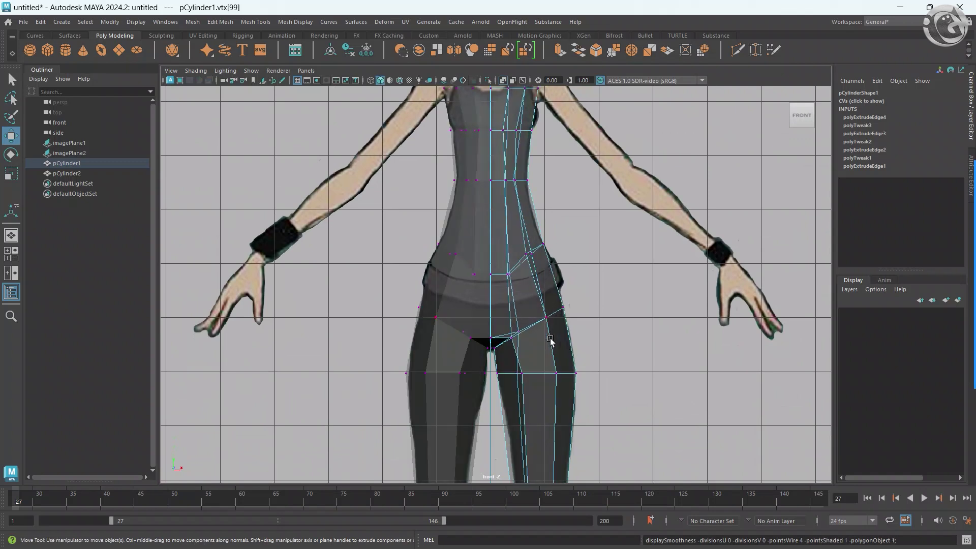
key("space")
Select the symmetric hip vertex pair and shift it slightly in depth in the side view.
key("space")
left_click(552, 376)
key("space")
scroll(646, 386, "down", 3)
middle_click_drag(645, 508, 642, 406, "alt")
left_click_drag(623, 387, 625, 385)
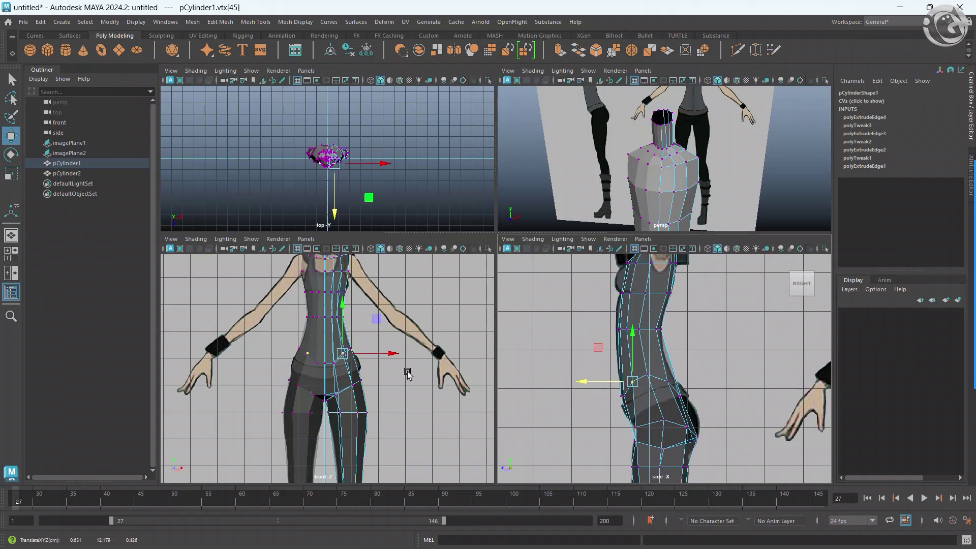
Pull the waist vertex inward and push the hip vertex out to the front reference edge.
key("space")
scroll(517, 310, "up", 5)
left_click_drag(541, 288, 549, 294)
key("space")
key("space")
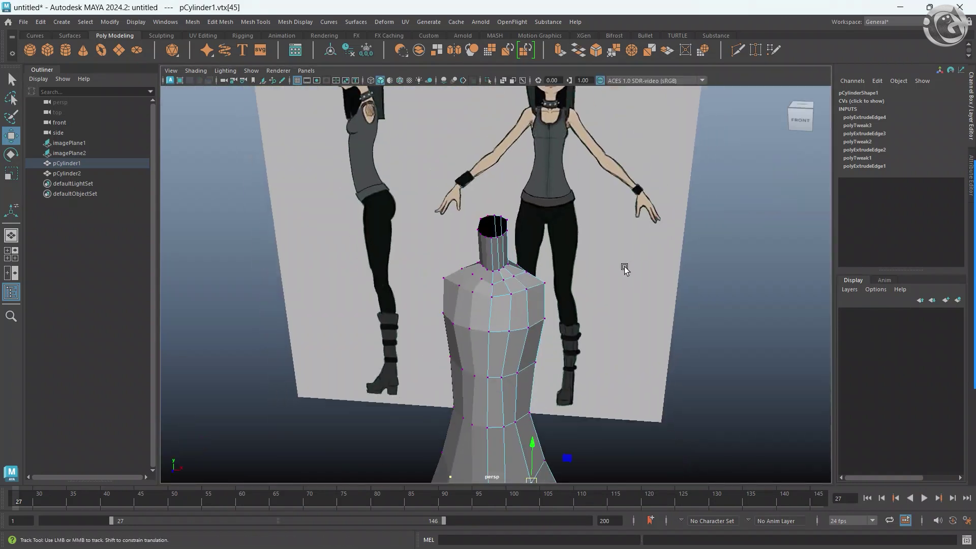
scroll(583, 234, "up", 3)
scroll(583, 233, "up", 3)
left_click_drag(582, 234, 490, 298, "alt")
key("space")
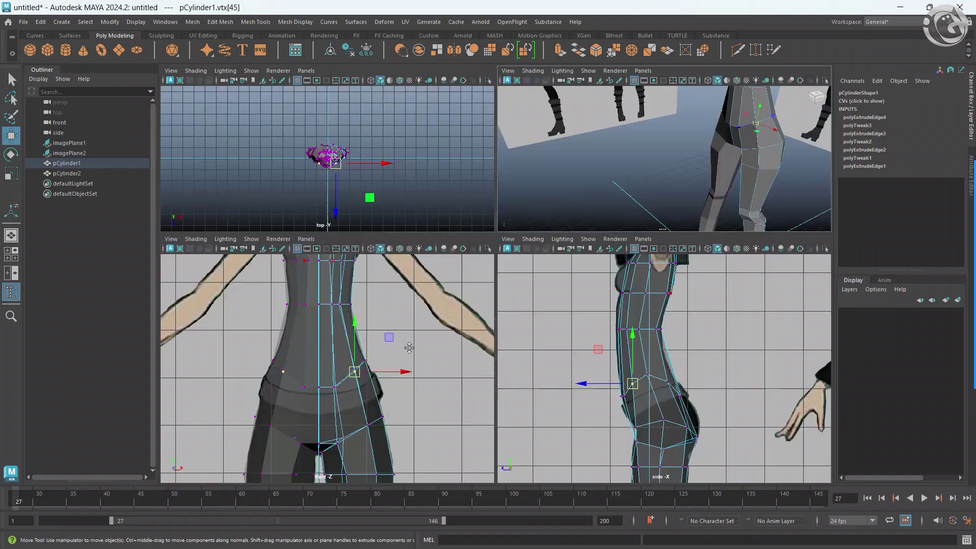
left_click_drag(355, 373, 351, 375)
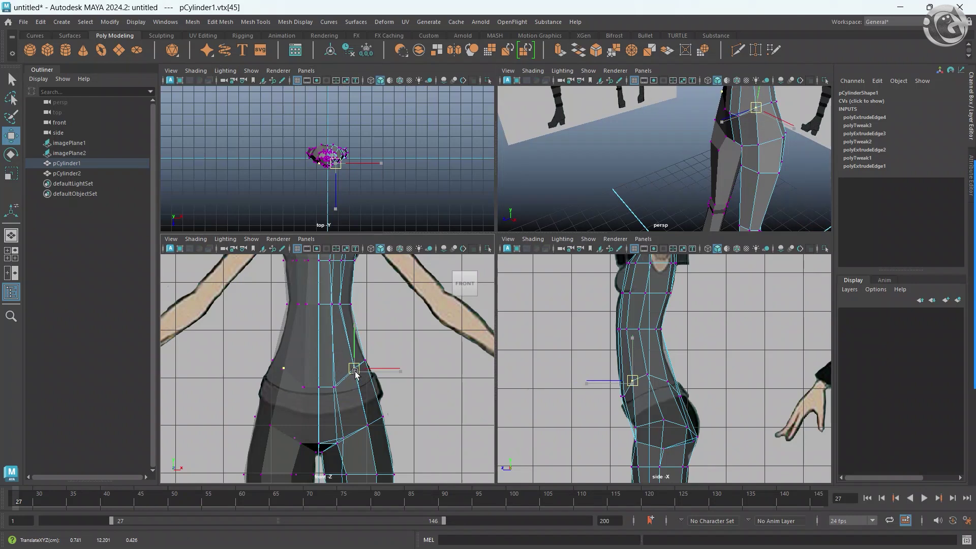
scroll(693, 199, "down", 5)
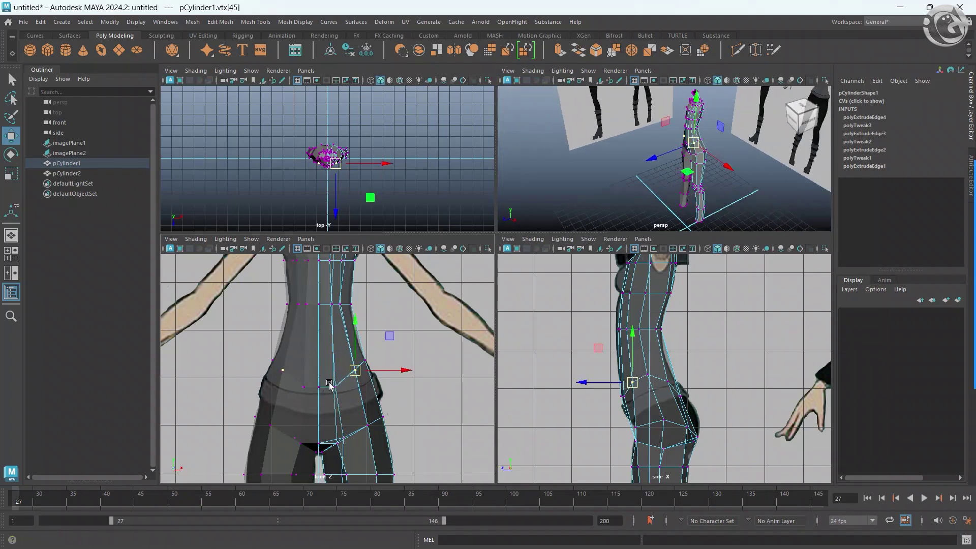
left_click(334, 436)
left_click_drag(335, 442, 342, 442)
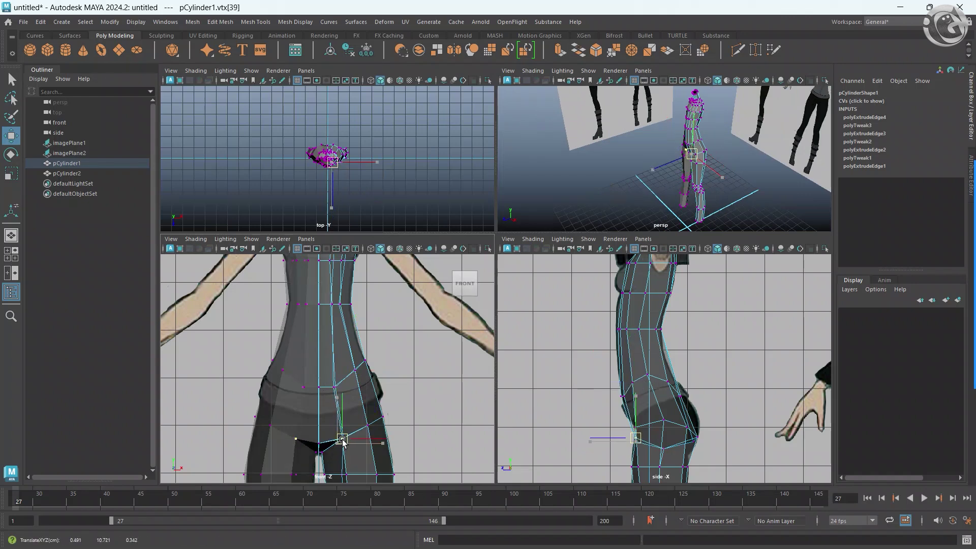
Widen the upper torso at chest level and tuck the lower waist vertices slightly inward.
scroll(382, 351, "up", 2)
middle_click_drag(381, 351, 381, 366, "alt")
left_click(378, 361)
left_click_drag(400, 362, 401, 362)
scroll(628, 228, "up", 5)
mouse_move(628, 227)
left_mouse_down("alt")
mouse_move(652, 204)
mouse_move(652, 173)
left_mouse_up("alt")
left_click_drag(403, 360, 406, 361)
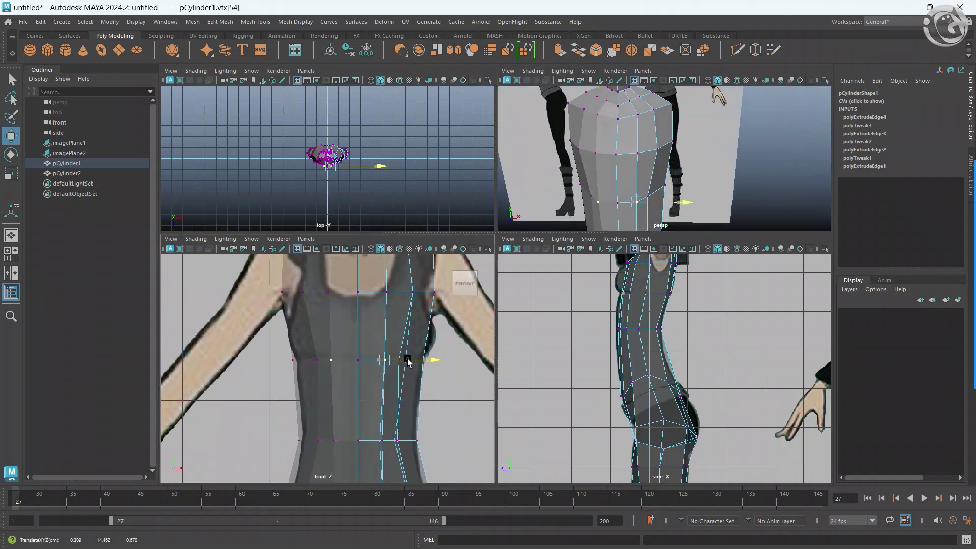
left_click(381, 366)
mouse_move(402, 360)
left_mouse_down()
mouse_move(409, 372)
mouse_move(415, 362)
left_mouse_up()
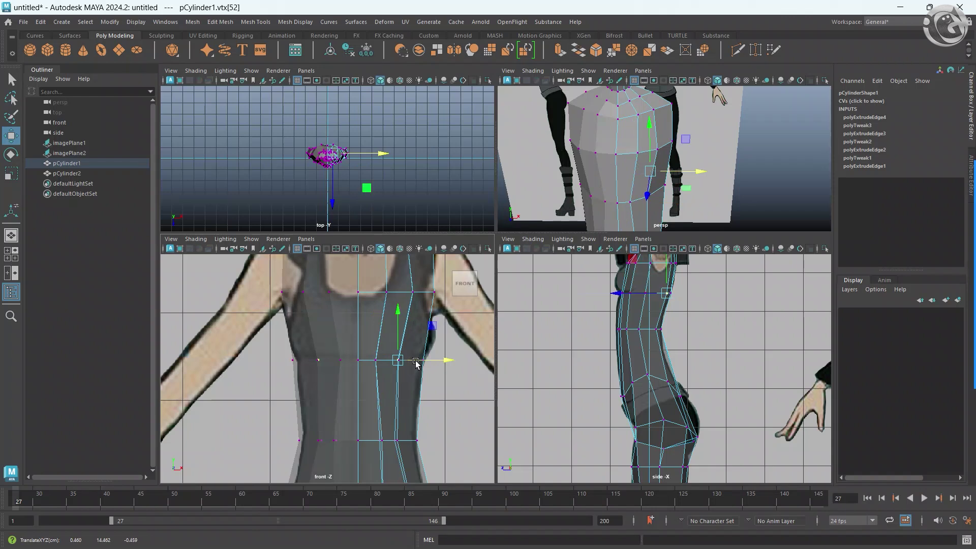
middle_click_drag(415, 362, 403, 393, "alt")
left_click(403, 391)
left_click_drag(413, 396, 396, 400)
left_click(383, 396)
left_click(383, 396)
Lower the crotch vertex down and inward, then preview the body smoothed.
middle_click_drag(400, 401, 402, 303, "alt")
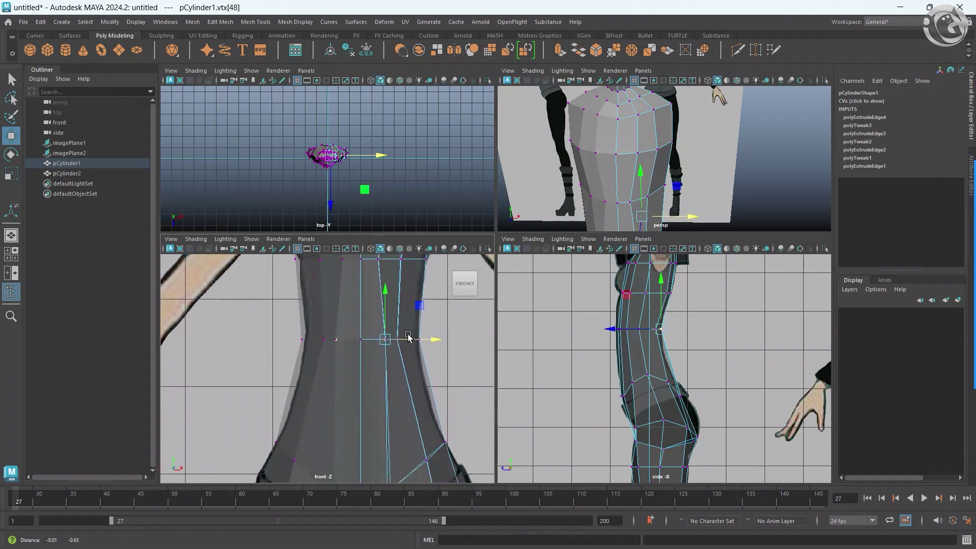
mouse_move(410, 424)
middle_mouse_down("alt")
mouse_move(391, 377)
mouse_move(419, 342)
middle_mouse_up("alt")
left_click(413, 404)
left_click_drag(413, 404, 400, 414)
mouse_move(635, 163)
left_mouse_down("alt")
mouse_move(621, 154)
mouse_move(672, 183)
mouse_move(676, 210)
left_mouse_up("alt")
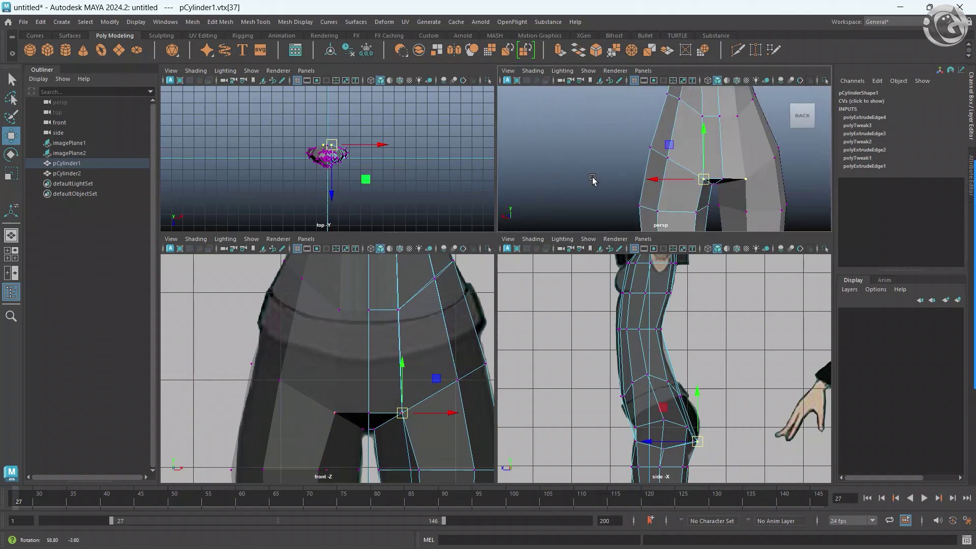
key("ctrl+z")
left_click_drag(412, 401, 408, 413)
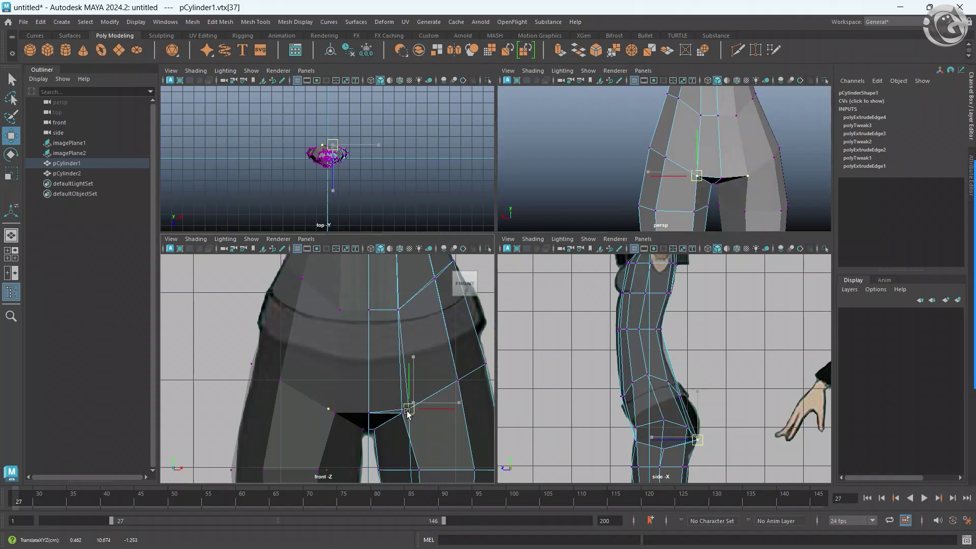
mouse_move(610, 183)
left_mouse_down("alt")
mouse_move(741, 185)
mouse_move(635, 168)
left_mouse_up("alt")
key("3")
scroll(667, 173, "down", 5)
scroll(667, 173, "up", 4)
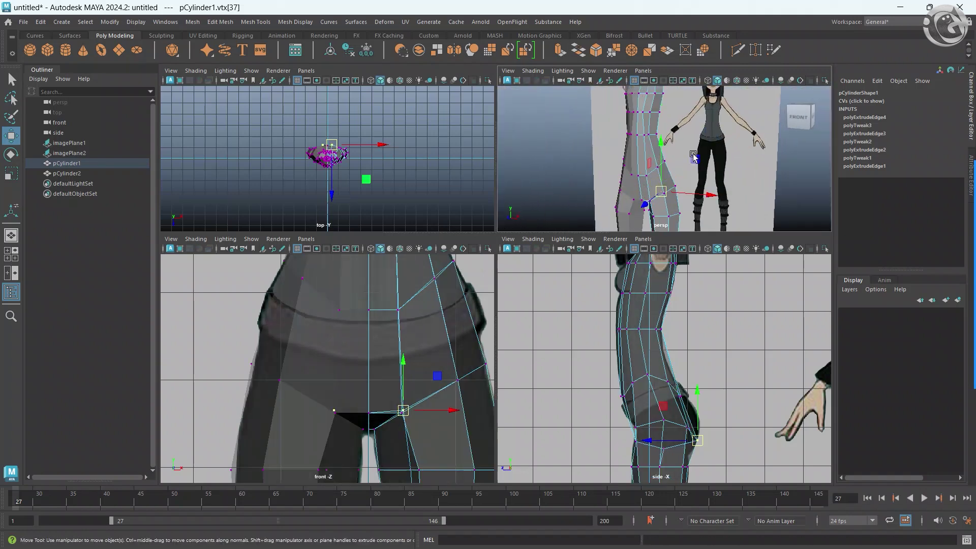
Orbit and zoom the enlarged perspective view to check the torso shape, then return to four views.
key("space")
scroll(530, 314, "down", 4)
scroll(494, 293, "up", 2)
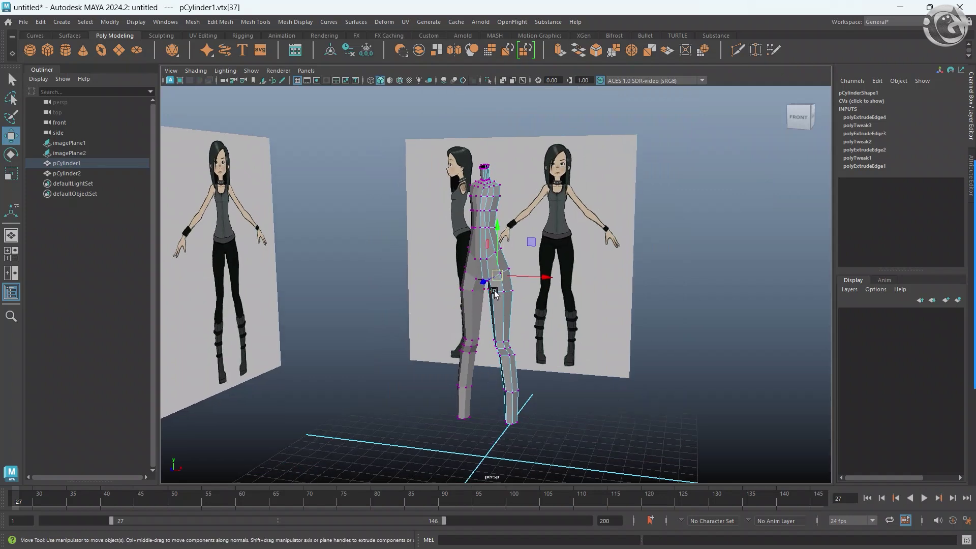
scroll(493, 293, "up", 2)
mouse_move(494, 293)
left_mouse_down("alt")
mouse_move(512, 278)
mouse_move(396, 268)
mouse_move(366, 305)
mouse_move(488, 330)
mouse_move(475, 301)
mouse_move(543, 269)
left_mouse_up("alt")
scroll(512, 278, "up", 2)
scroll(512, 279, "up", 3)
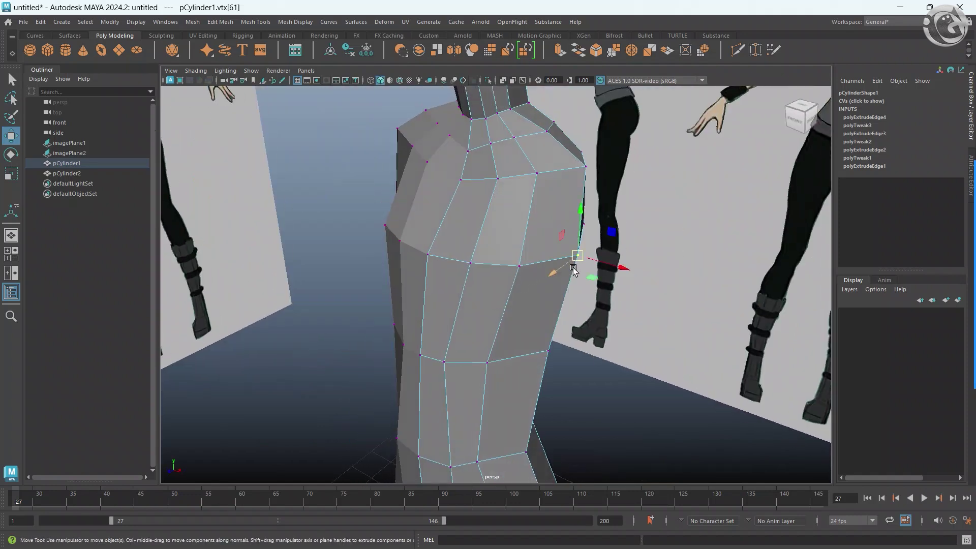
key("space")
Frame the upper torso and adjust a chest vertex up, forward, then down and inward.
middle_click_drag(681, 296, 692, 367, "alt")
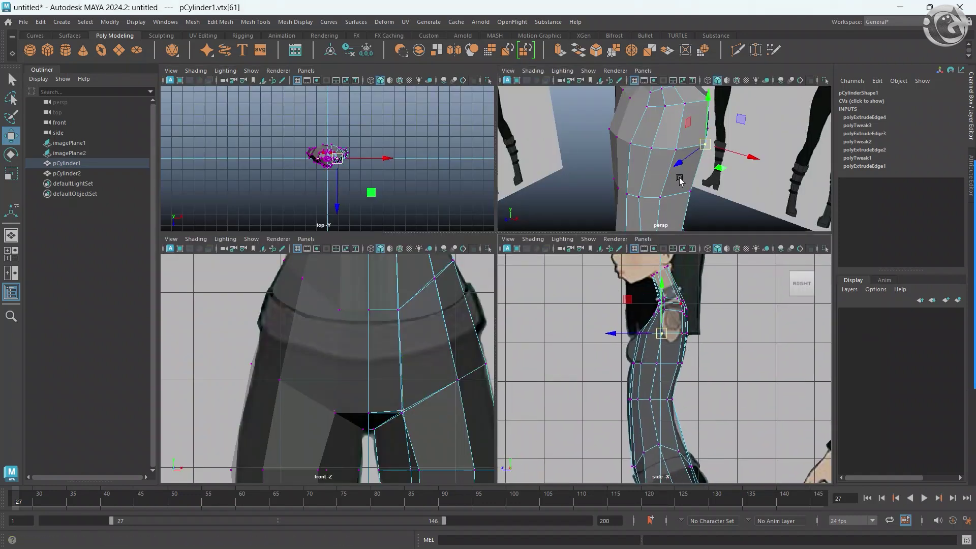
scroll(680, 192, "up", 5)
scroll(464, 304, "down", 5)
scroll(436, 354, "up", 3)
scroll(436, 354, "up", 2)
middle_click_drag(436, 354, 389, 364, "alt")
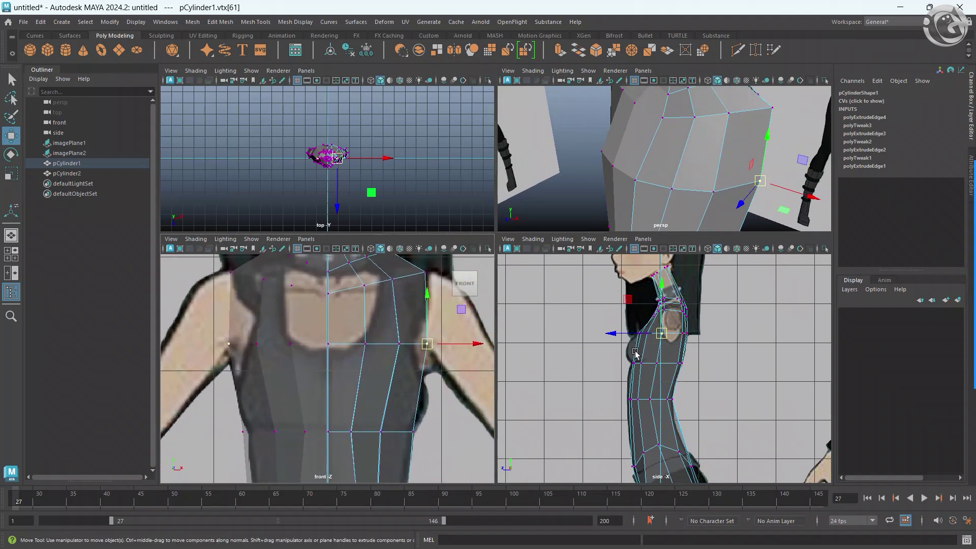
left_click_drag(655, 336, 665, 332)
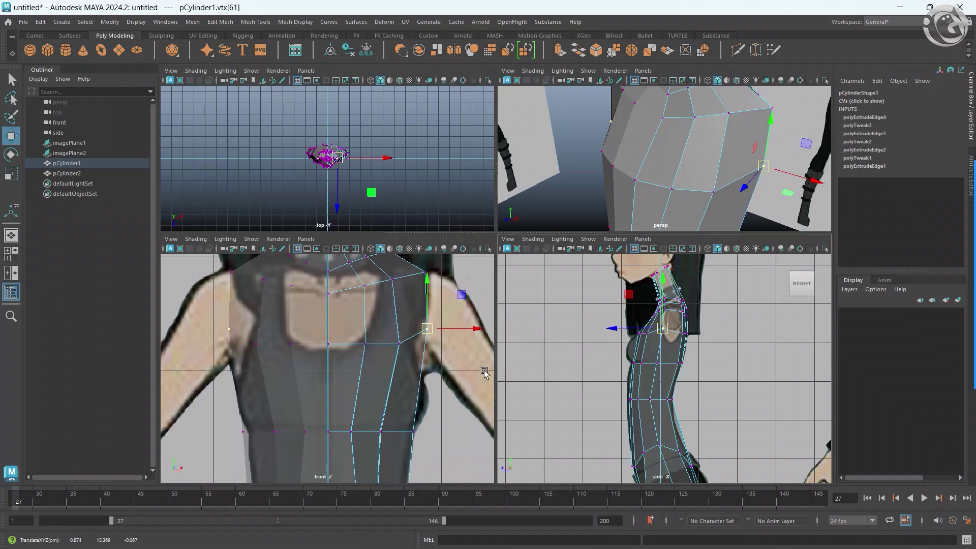
left_click_drag(431, 329, 424, 340)
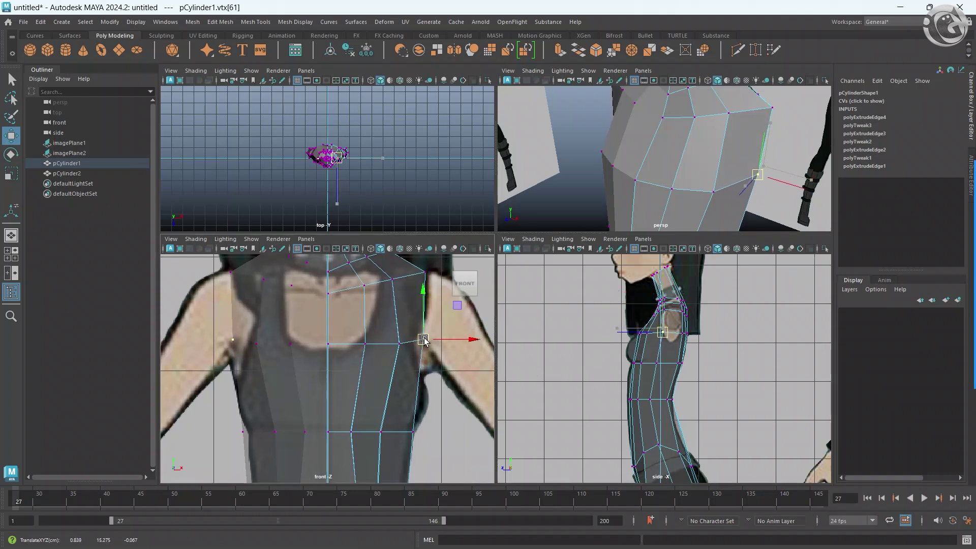
scroll(660, 328, "up", 5)
Nudge the shoulder vertex down, back and outward, and move another upper-chest vertex.
left_click(663, 325)
left_click_drag(665, 330, 670, 329)
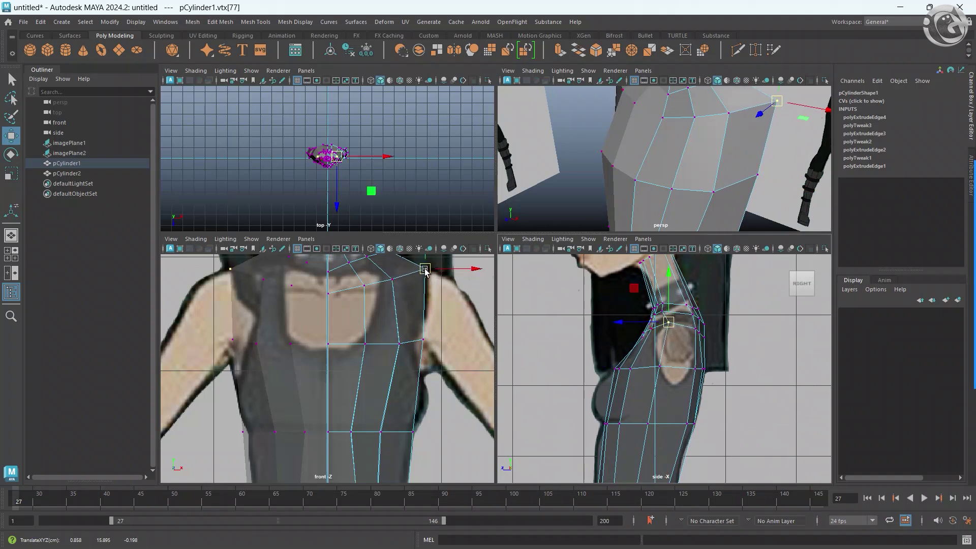
left_click_drag(425, 269, 428, 271)
left_click(695, 330)
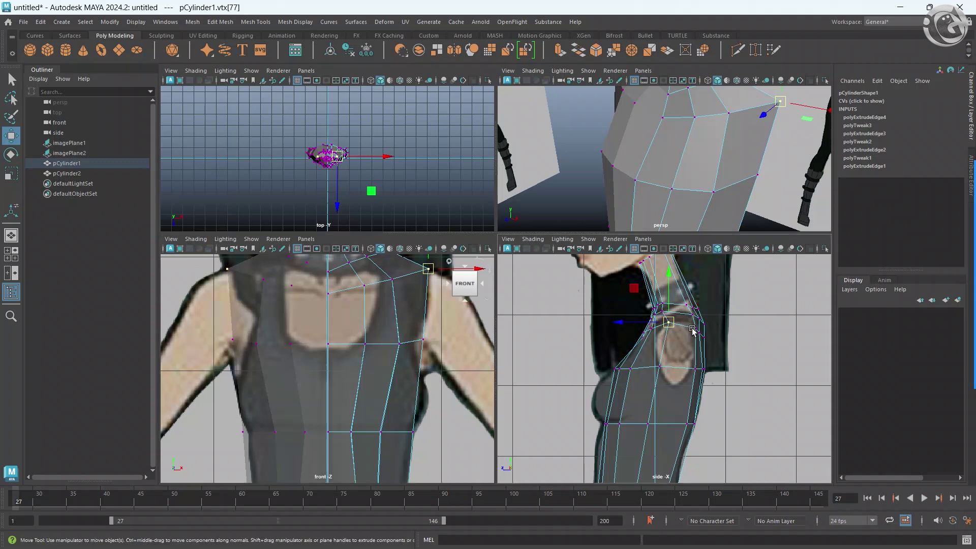
key("ctrl+z")
left_click_drag(695, 329, 692, 326)
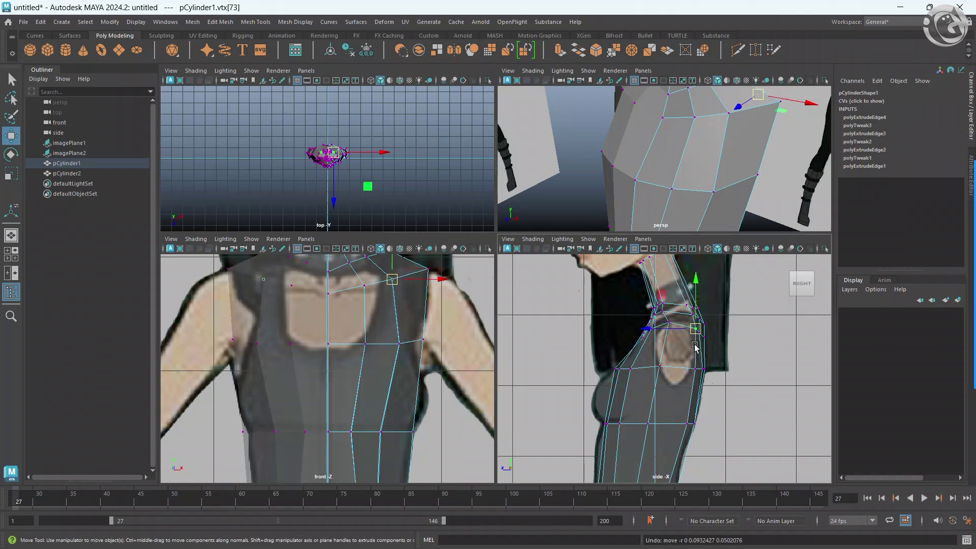
Zoom in and nudge the upper-chest vertex up and forward against the references.
scroll(676, 350, "up", 2)
scroll(676, 351, "up", 2)
left_click_drag(672, 336, 671, 345)
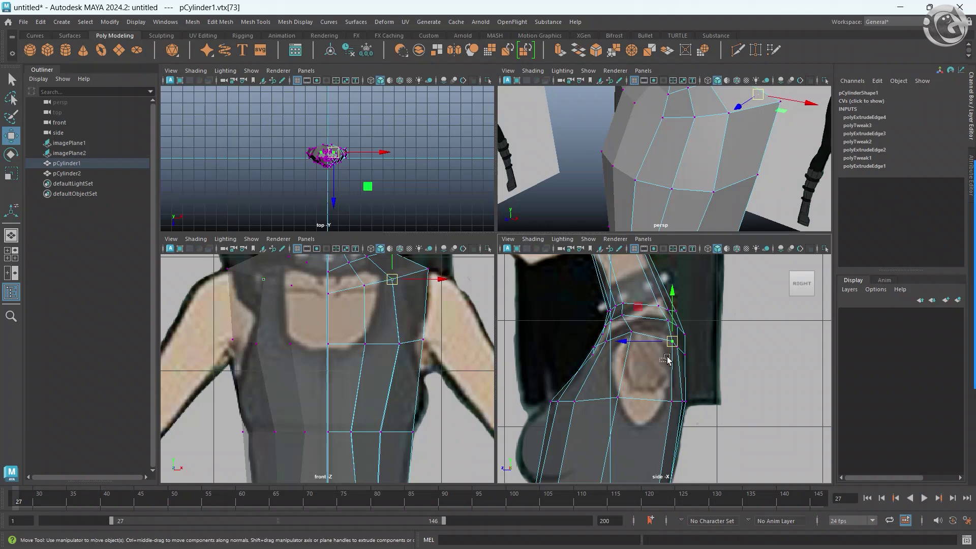
left_click_drag(675, 346, 674, 333)
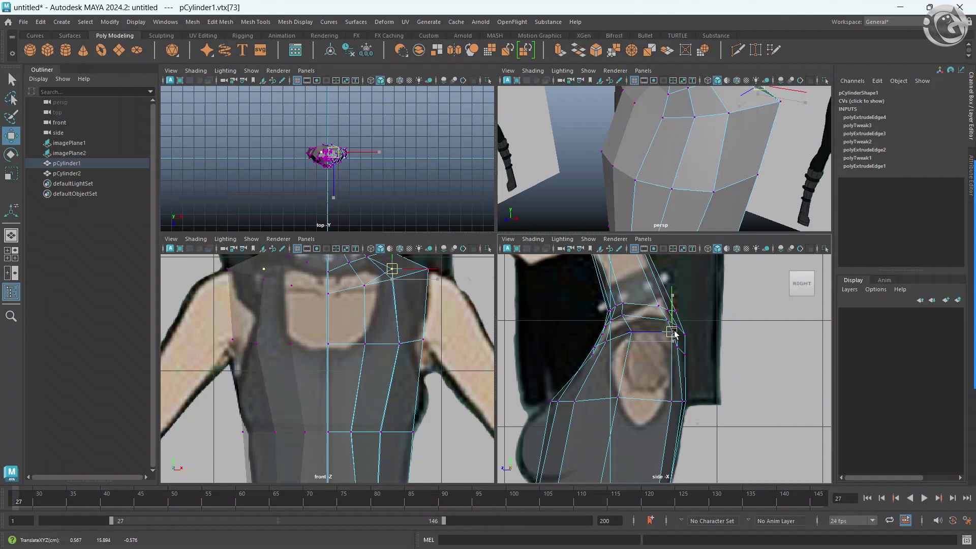
Reposition the lower chest vertex to fit the bust profile in the side view.
left_click(672, 401)
left_click_drag(672, 401, 670, 397)
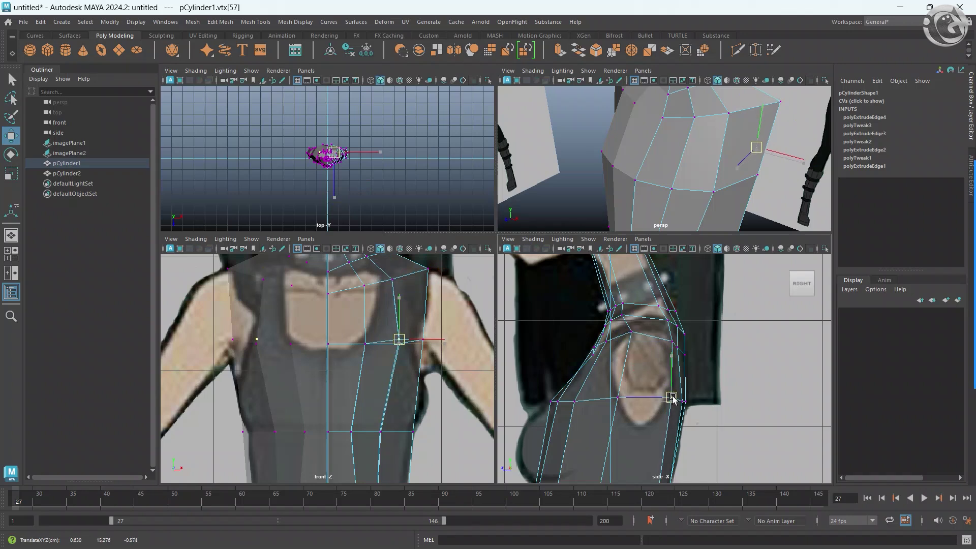
left_click_drag(672, 400, 671, 401)
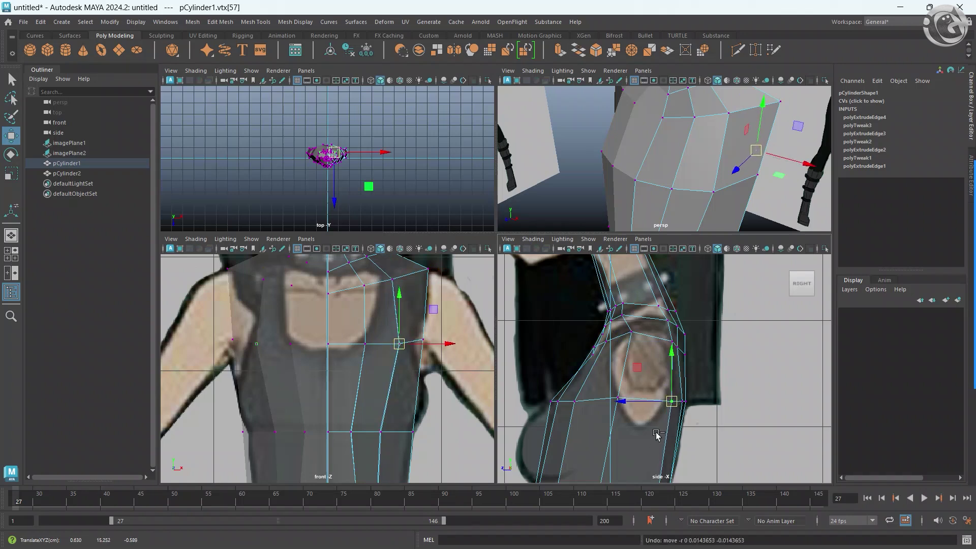
scroll(650, 416, "down", 3)
scroll(651, 396, "down", 3)
scroll(652, 362, "down", 3)
scroll(653, 362, "up", 5)
scroll(662, 370, "up", 2)
Select chest-front vertices and lower them slightly in the side view.
mouse_move(563, 351)
left_mouse_down()
mouse_move(584, 370)
mouse_move(551, 357)
left_mouse_up()
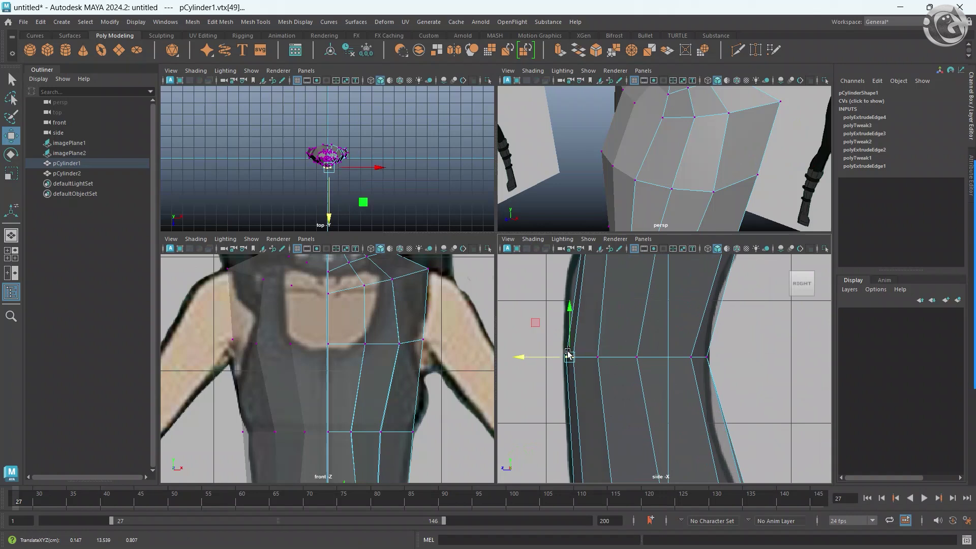
middle_click_drag(568, 354, 599, 422, "alt")
left_click(621, 313)
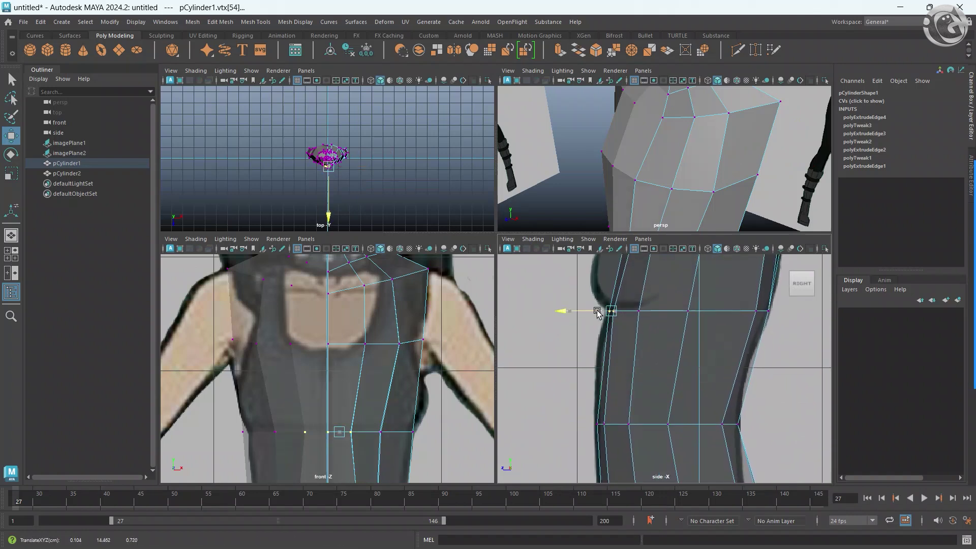
scroll(632, 319, "up", 2)
left_click(642, 326)
left_click_drag(641, 309, 624, 336)
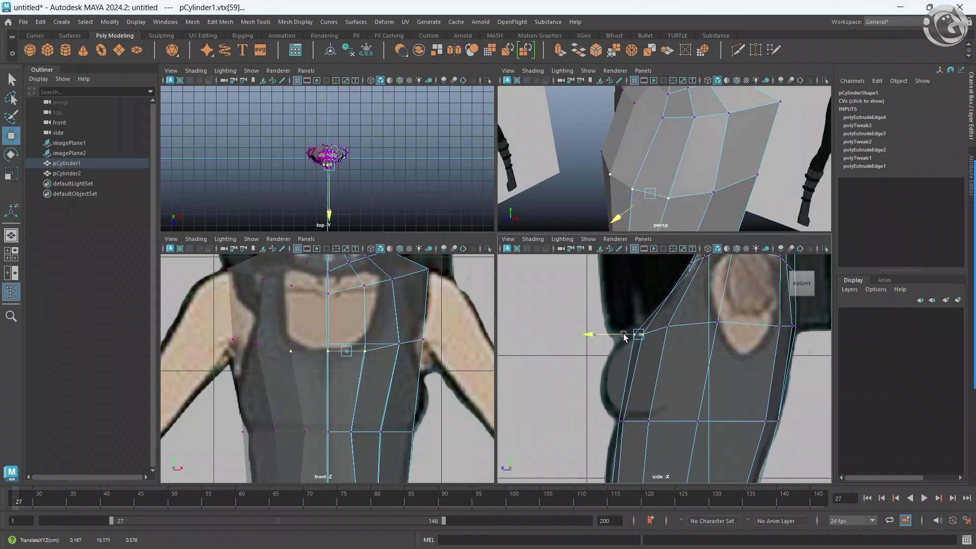
left_click(667, 325)
left_click_drag(668, 312, 667, 317)
Move the hip and upper-back vertices to follow the side reference profile.
scroll(667, 345, "down", 5)
scroll(676, 396, "up", 3)
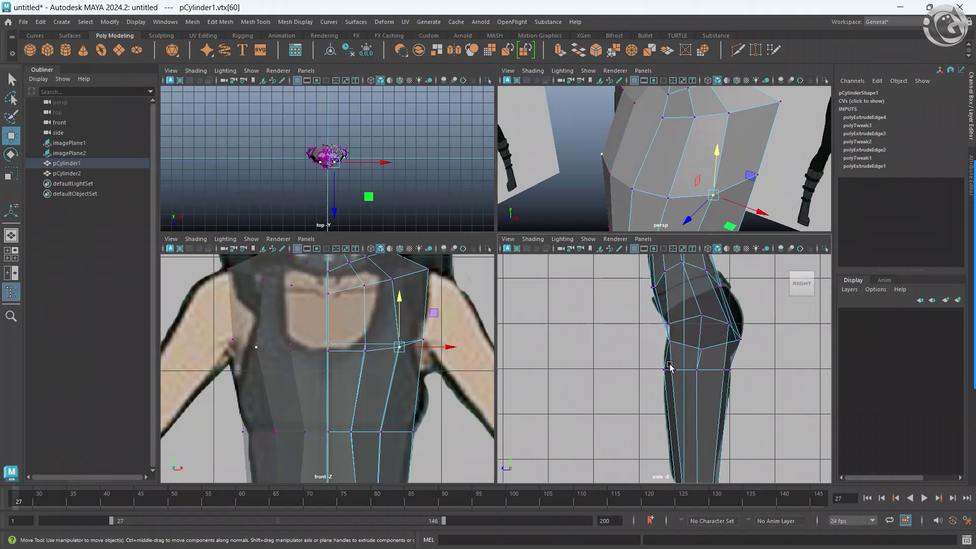
scroll(681, 411, "up", 2)
middle_click_drag(681, 411, 682, 431, "alt")
middle_click_drag(687, 369, 671, 365, "alt")
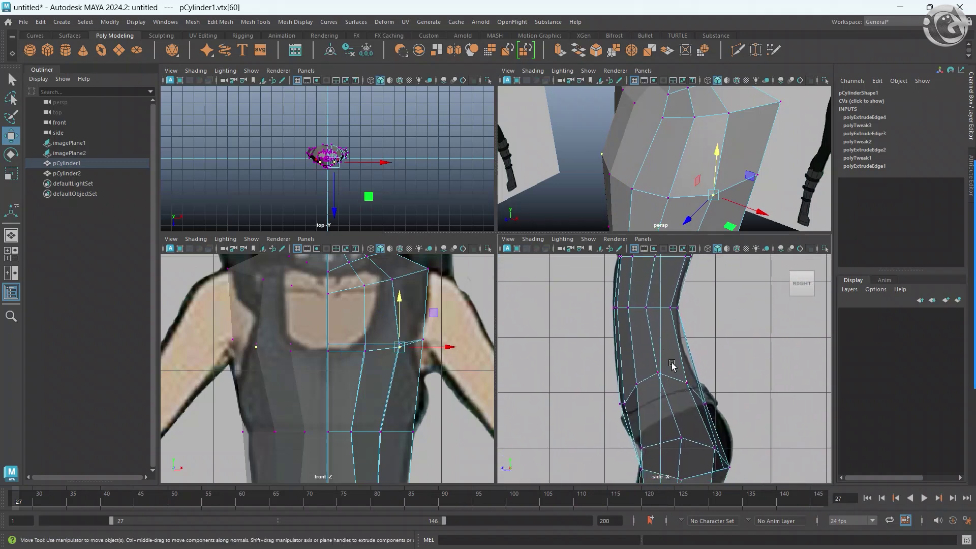
left_click_drag(715, 392, 696, 404)
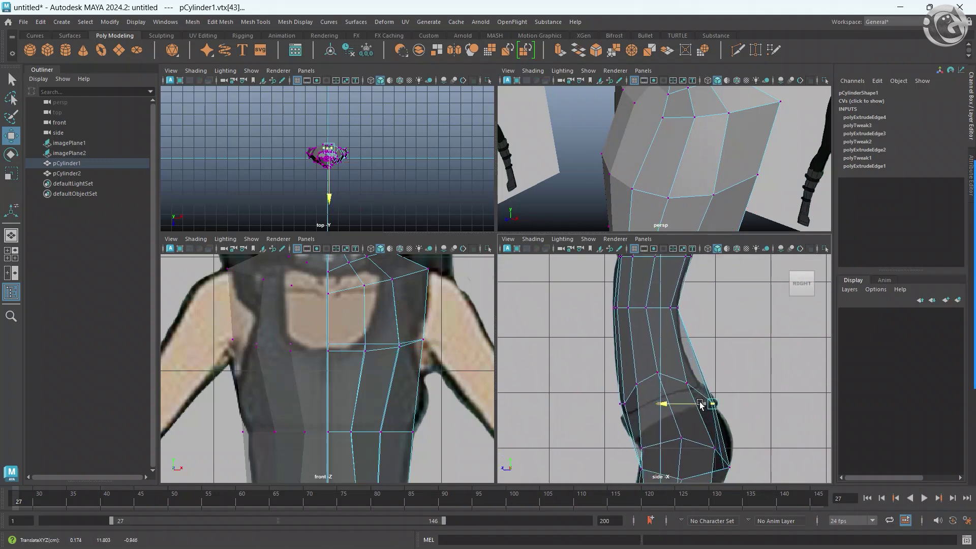
left_click_drag(668, 299, 678, 313)
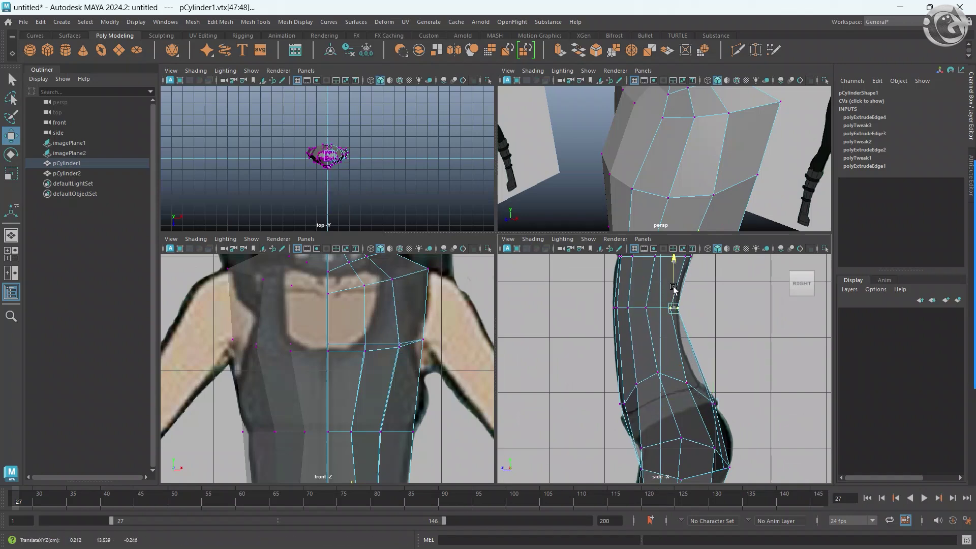
left_click_drag(617, 299, 648, 320)
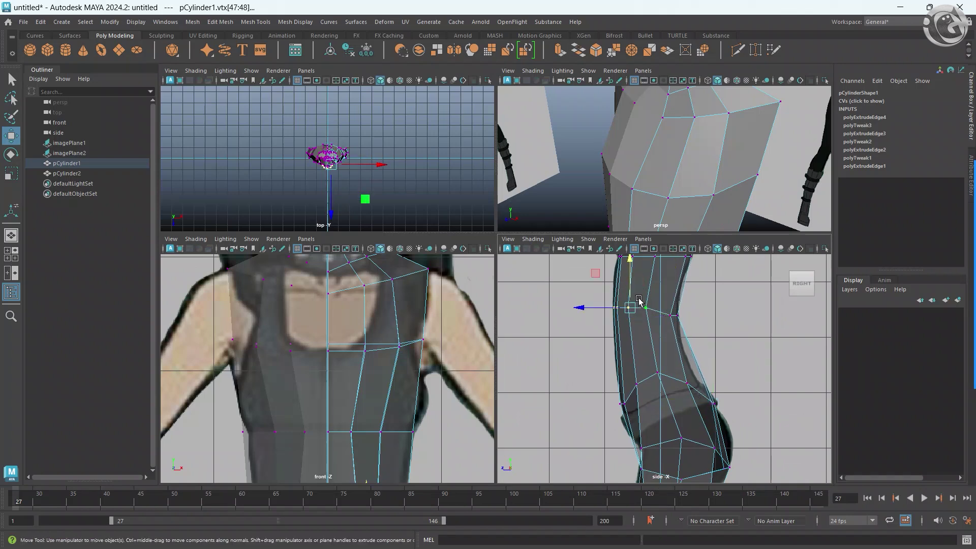
Frame the hip and knee, then select the shoulder vertices in the side view.
middle_click_drag(648, 325, 633, 272, "alt")
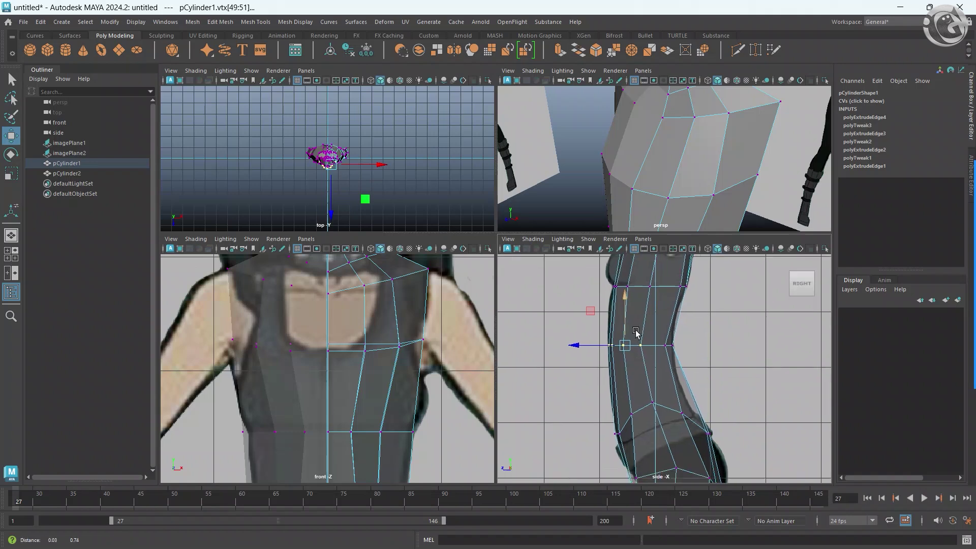
scroll(656, 405, "down", 2)
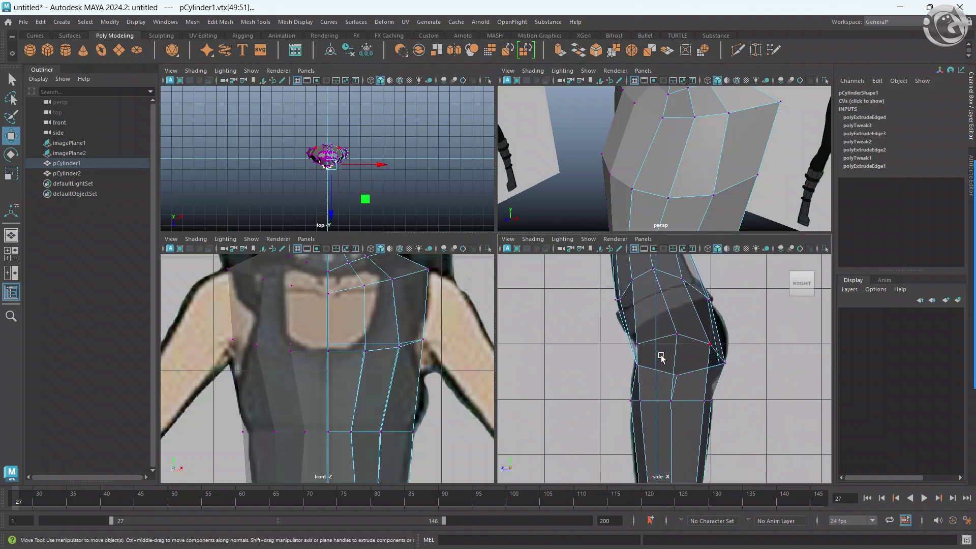
scroll(656, 406, "down", 1)
scroll(656, 405, "down", 2)
scroll(655, 405, "down", 1)
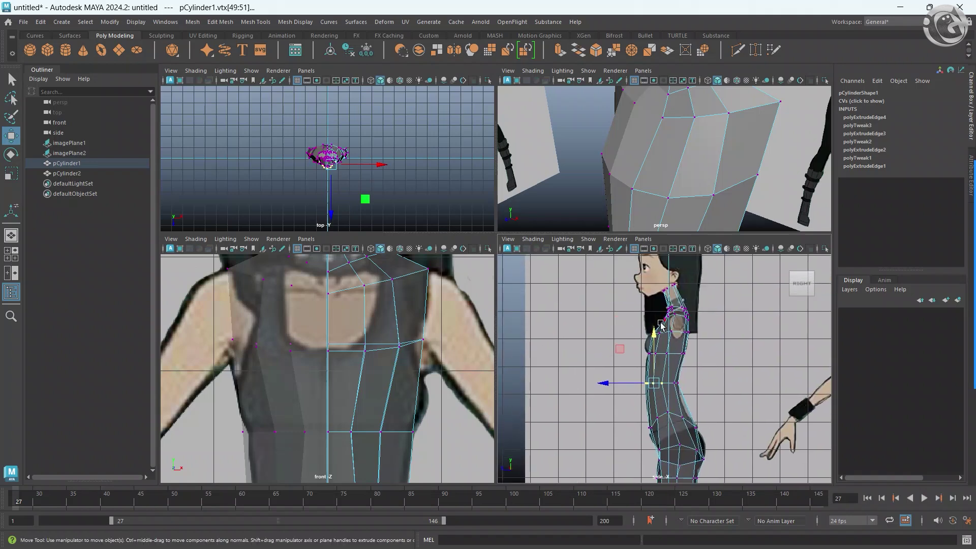
scroll(661, 325, "up", 2)
scroll(696, 351, "up", 2)
scroll(697, 350, "up", 2)
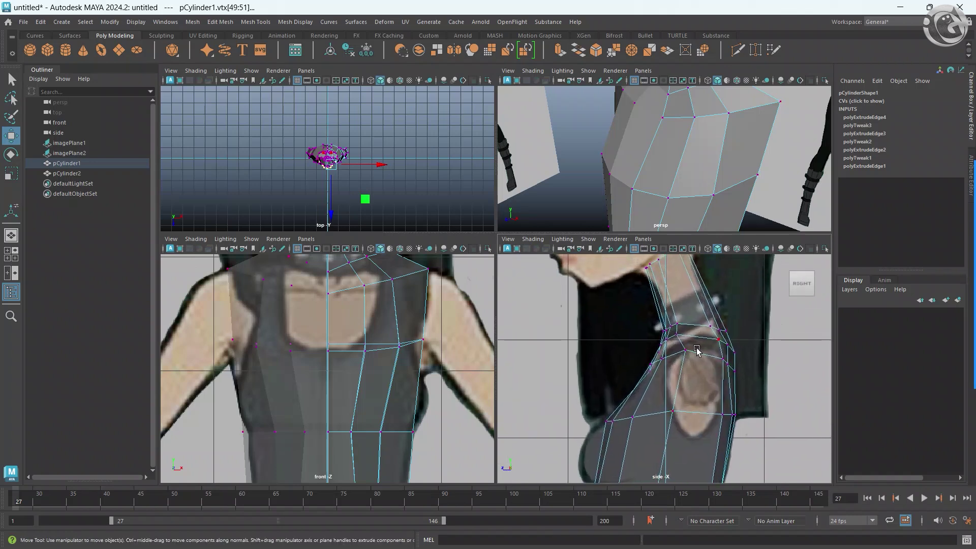
left_click(669, 334)
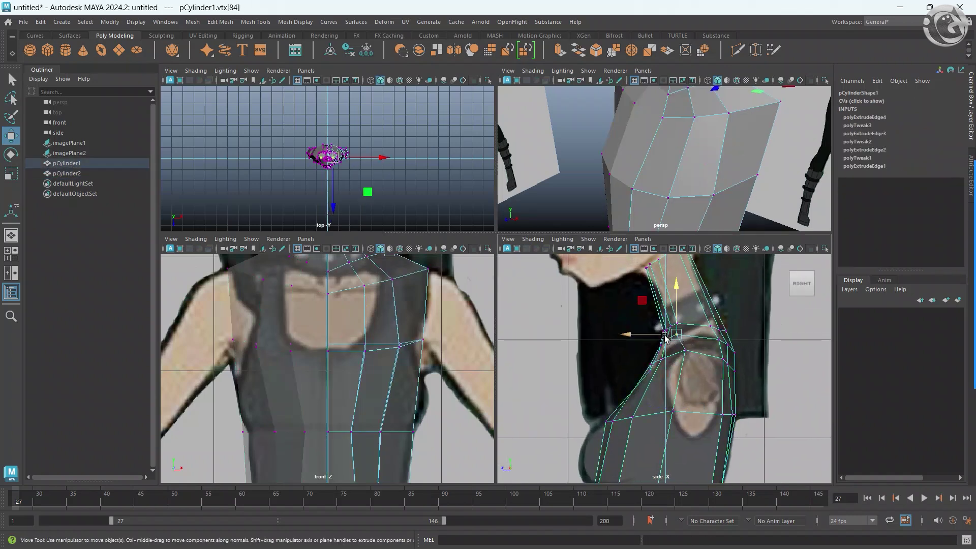
left_click(714, 339)
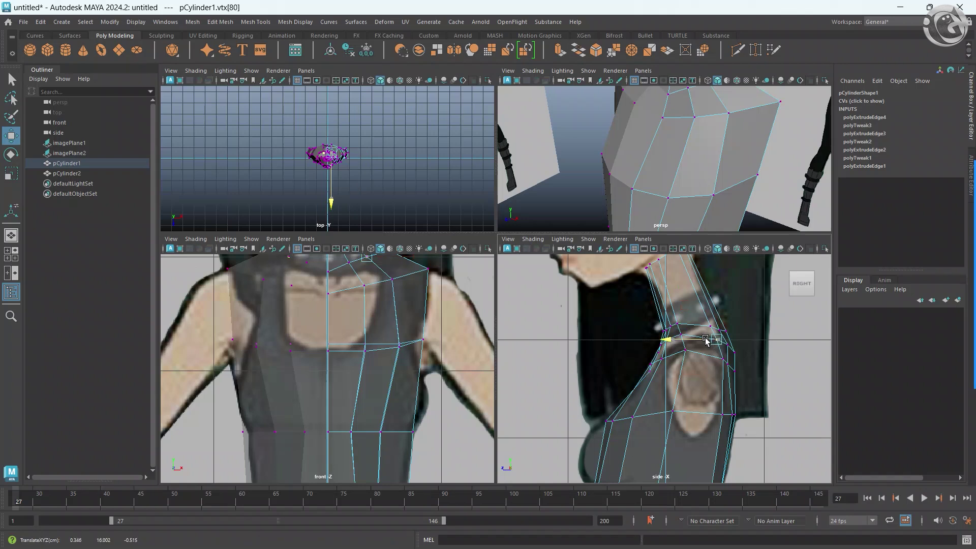
key("space")
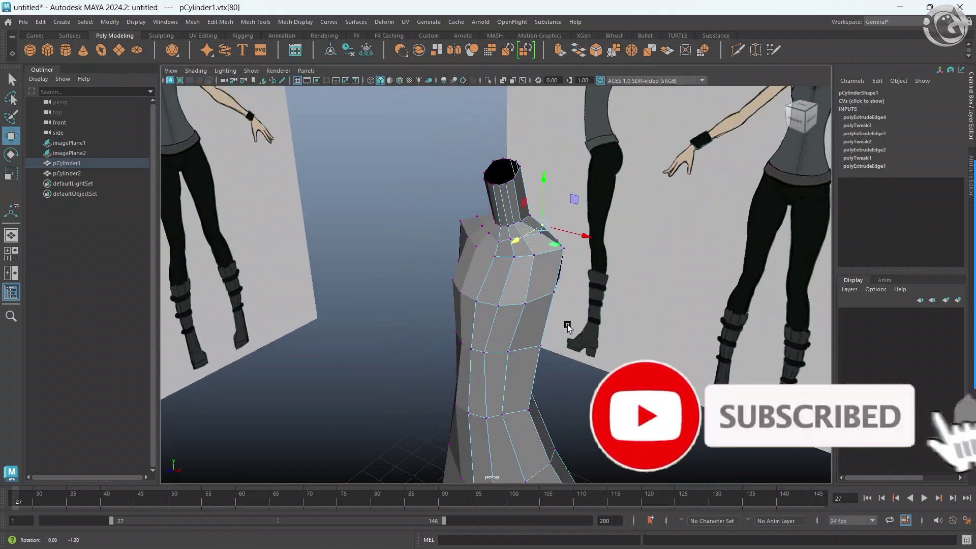
Orbit the body mesh and toggle smooth preview on and off while checking torso vertices.
mouse_move(599, 203)
left_mouse_down("alt")
mouse_move(438, 342)
mouse_move(399, 322)
mouse_move(442, 303)
mouse_move(419, 319)
left_mouse_up("alt")
mouse_move(412, 389)
left_mouse_down("alt")
mouse_move(442, 414)
mouse_move(536, 410)
mouse_move(544, 418)
mouse_move(529, 413)
mouse_move(533, 421)
mouse_move(458, 356)
mouse_move(460, 335)
mouse_move(466, 370)
mouse_move(631, 394)
mouse_move(538, 369)
mouse_move(562, 401)
mouse_move(612, 405)
mouse_move(595, 414)
mouse_move(571, 298)
mouse_move(543, 412)
mouse_move(571, 423)
mouse_move(538, 452)
mouse_move(563, 417)
mouse_move(543, 360)
mouse_move(577, 338)
mouse_move(479, 348)
mouse_move(538, 294)
mouse_move(556, 239)
left_mouse_up("alt")
left_click(390, 410)
scroll(529, 413, "down", 3)
left_click(575, 400)
key("1")
key("3")
key("1")
Switch to object mode and inspect the smoothed body from wider and higher angles.
right_click_drag(557, 238, 612, 189)
left_click_drag(562, 322, 558, 355, "alt")
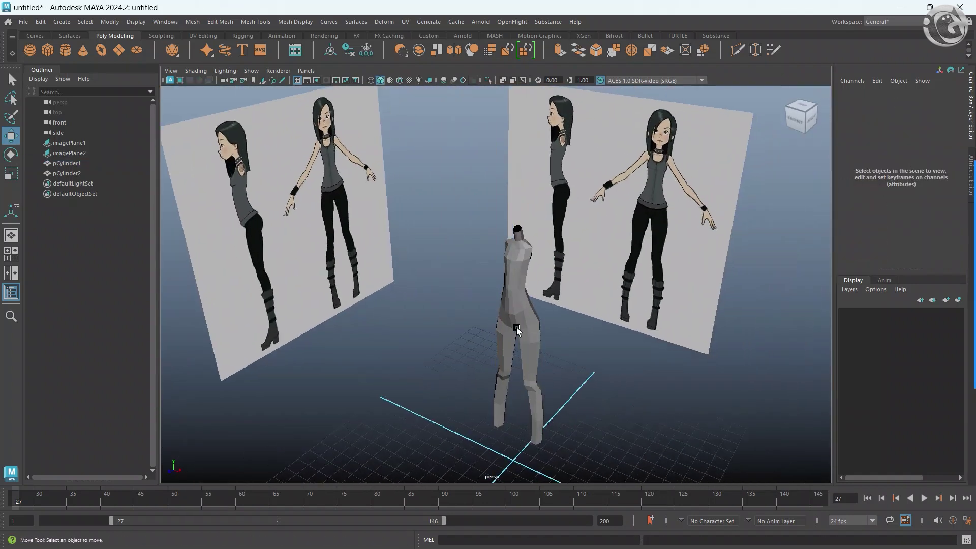
key("3")
left_click(558, 397)
left_click_drag(559, 419, 502, 300, "alt")
scroll(502, 300, "up", 3)
left_click_drag(501, 336, 503, 308, "alt")
left_click(504, 312)
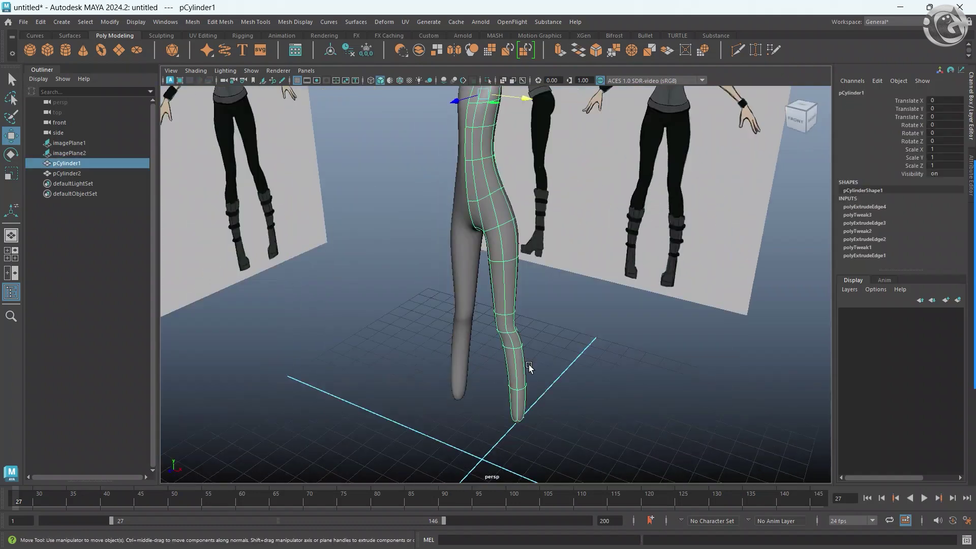
key("1")
View the legs close up with smooth preview on, then return to the four-view layout.
left_click(584, 386)
mouse_move(584, 386)
left_mouse_down("alt")
mouse_move(580, 374)
mouse_move(464, 325)
mouse_move(582, 415)
mouse_move(523, 452)
mouse_move(500, 306)
mouse_move(485, 341)
mouse_move(507, 315)
mouse_move(490, 355)
mouse_move(367, 326)
mouse_move(462, 345)
mouse_move(375, 327)
mouse_move(532, 318)
mouse_move(542, 371)
mouse_move(531, 347)
mouse_move(623, 320)
mouse_move(522, 355)
mouse_move(540, 351)
left_mouse_up("alt")
left_click(539, 386)
key("3")
left_click(585, 416)
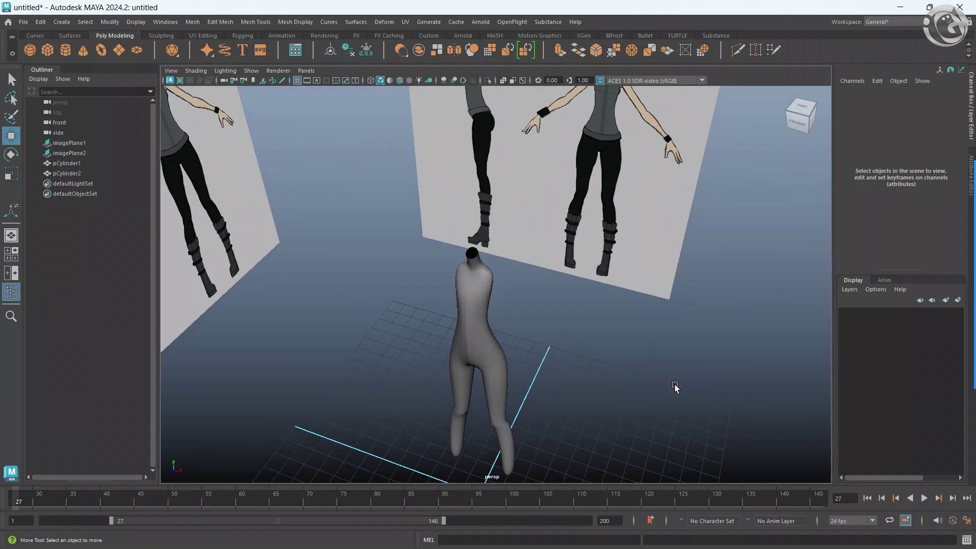
left_click(474, 319)
mouse_move(496, 358)
left_mouse_down("alt")
mouse_move(457, 366)
mouse_move(412, 401)
left_mouse_up("alt")
key("space")
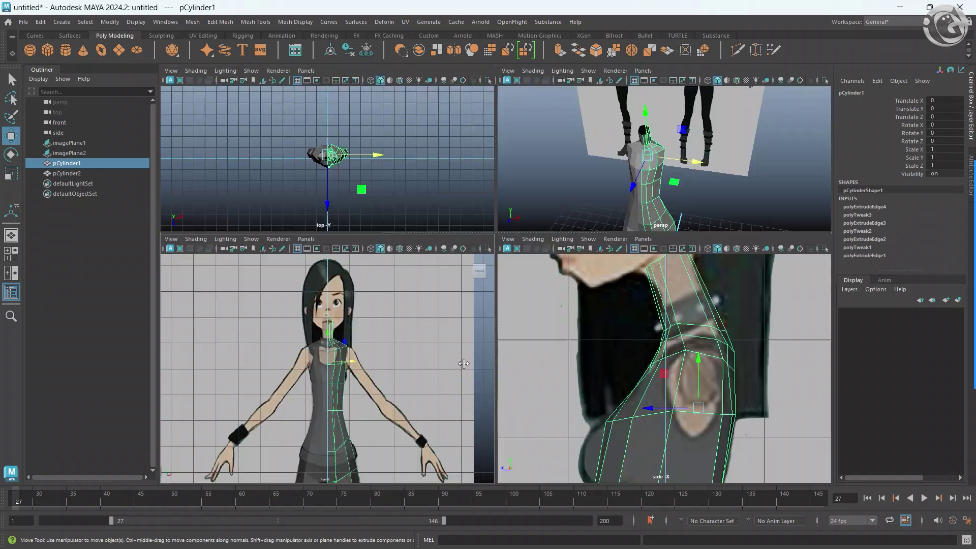
Enter vertex mode, maximize the front view and select chest vertices including the centre-line one.
scroll(364, 285, "up", 3)
scroll(371, 305, "up", 3)
right_click(364, 258)
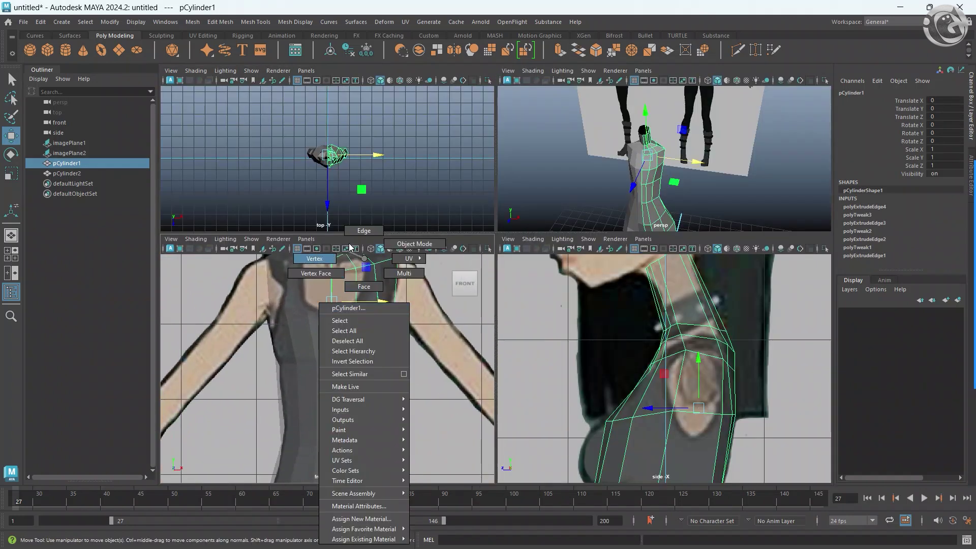
right_click_drag(350, 247, 314, 258)
key("space")
key("ctrl+a")
left_click(456, 377)
mouse_move(496, 360)
left_mouse_down()
mouse_move(526, 391)
mouse_move(509, 357)
mouse_move(458, 356)
left_mouse_up()
left_click(455, 377)
left_click(412, 349)
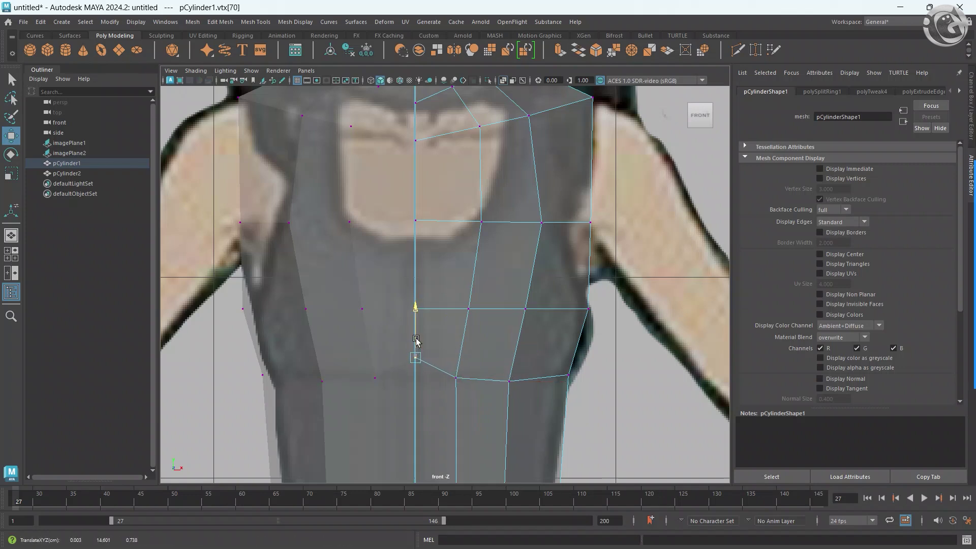
Set Backface Culling to Off on the body mesh in the Attribute Editor.
scroll(516, 276, "down", 2)
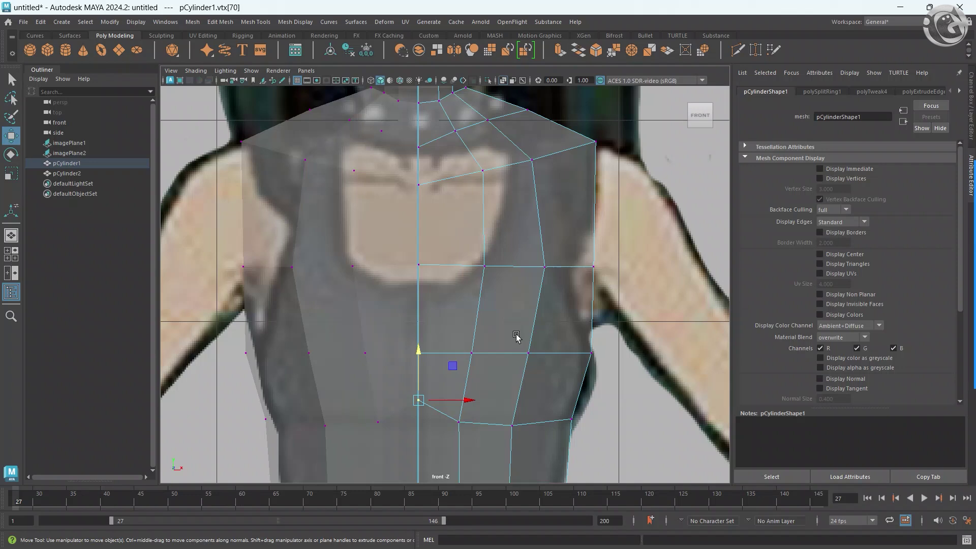
scroll(508, 295, "down", 5)
scroll(470, 304, "up", 3)
scroll(470, 304, "up", 2)
scroll(478, 308, "up", 2)
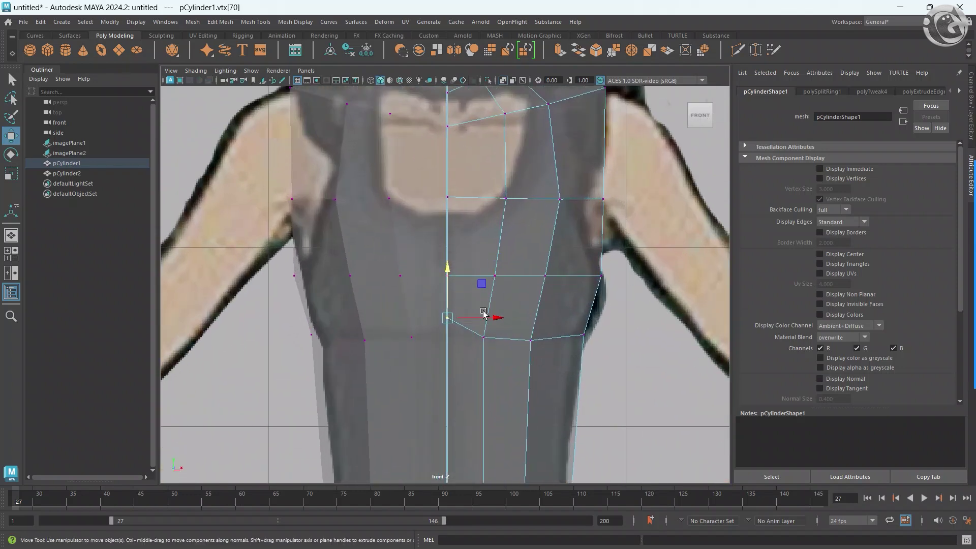
scroll(486, 359, "down", 5)
scroll(486, 358, "up", 2)
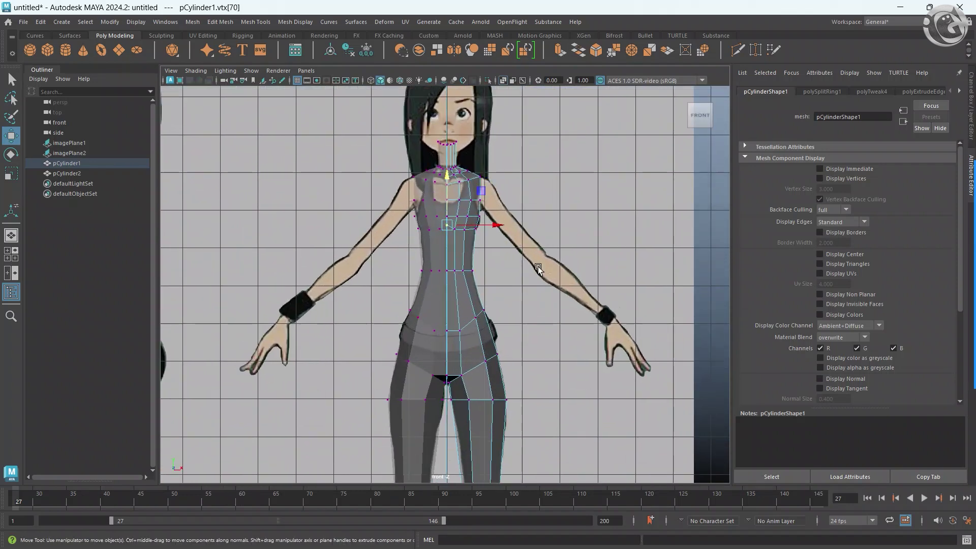
key("space")
key("space")
mouse_move(505, 253)
left_mouse_down("alt")
mouse_move(363, 302)
mouse_move(429, 331)
mouse_move(343, 332)
mouse_move(439, 300)
left_mouse_up("alt")
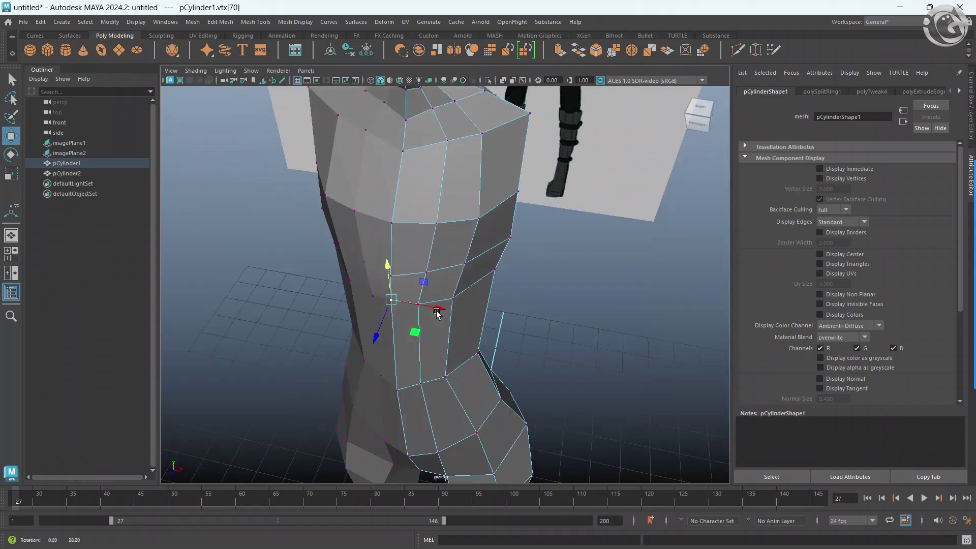
left_click(843, 211)
mouse_move(490, 308)
left_mouse_down("alt")
mouse_move(480, 267)
mouse_move(585, 226)
left_mouse_up("alt")
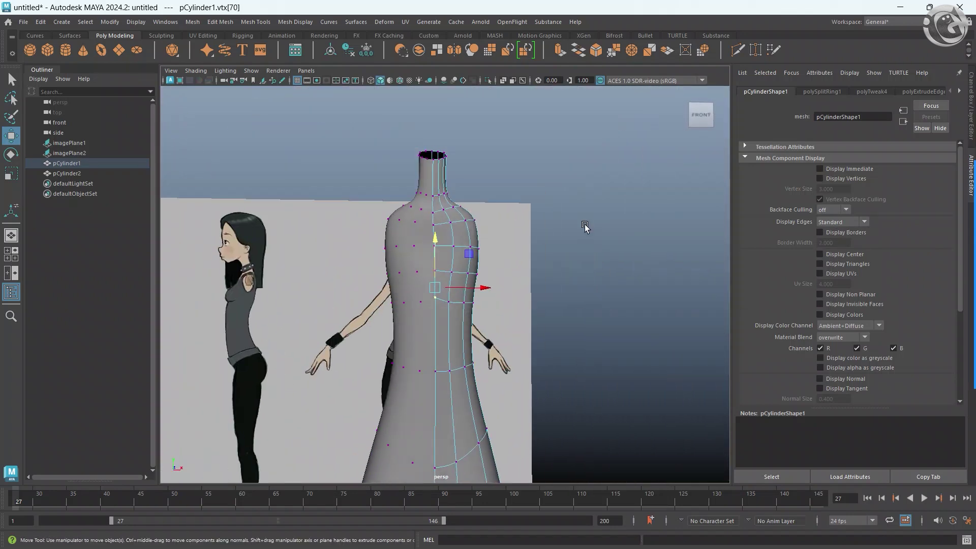
left_click(971, 151)
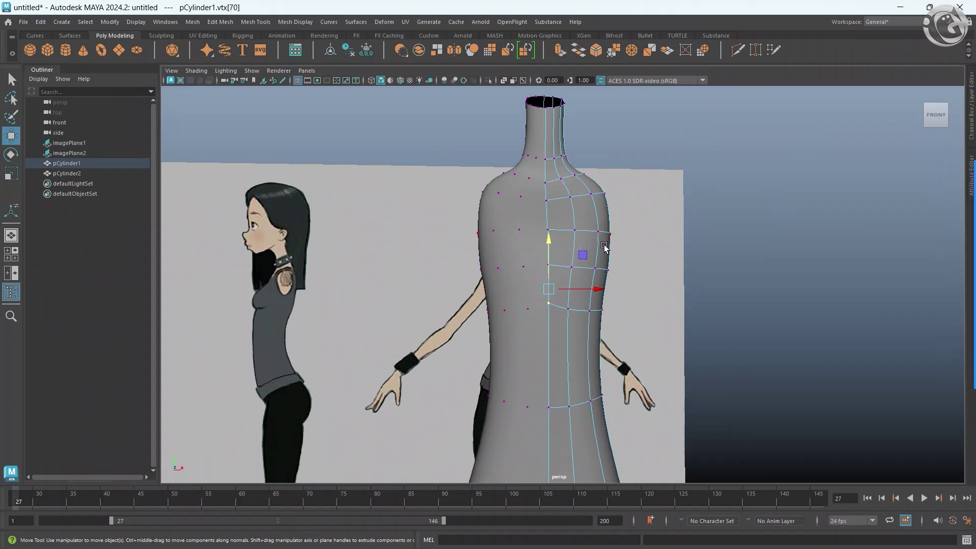
Show the low-poly cage in the front view and raise the centre chest and under-bust vertices.
key("1")
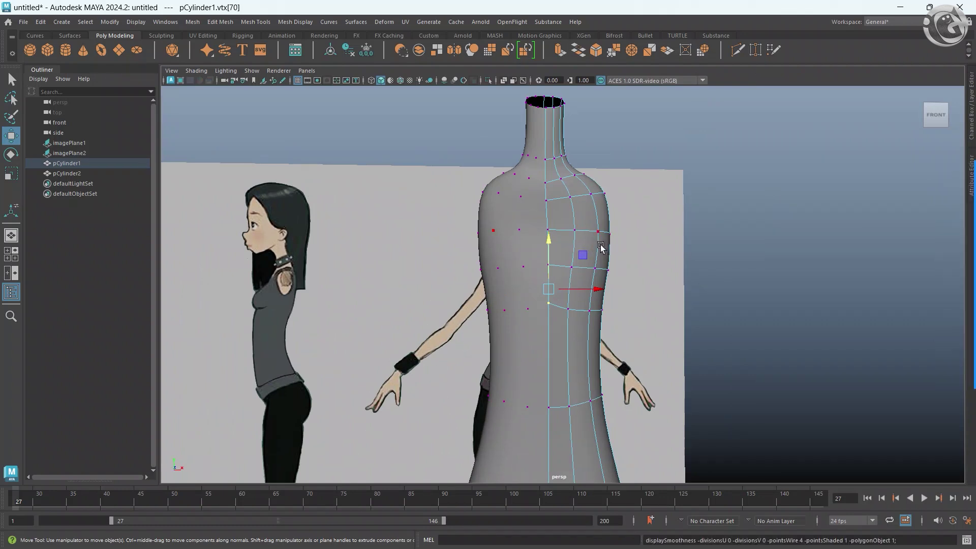
key("1")
key("space")
key("space")
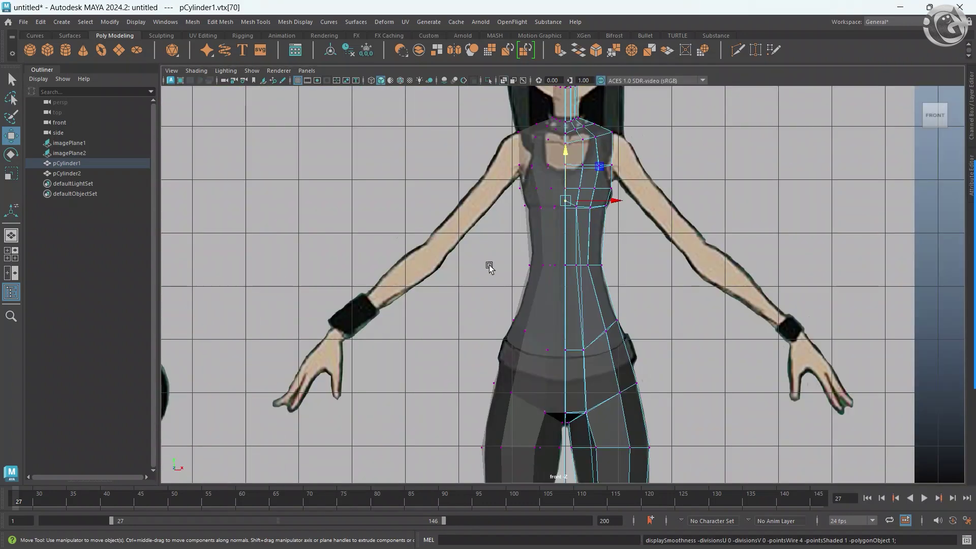
scroll(503, 285, "up", 2)
scroll(542, 260, "up", 2)
scroll(543, 261, "up", 2)
scroll(540, 305, "up", 2)
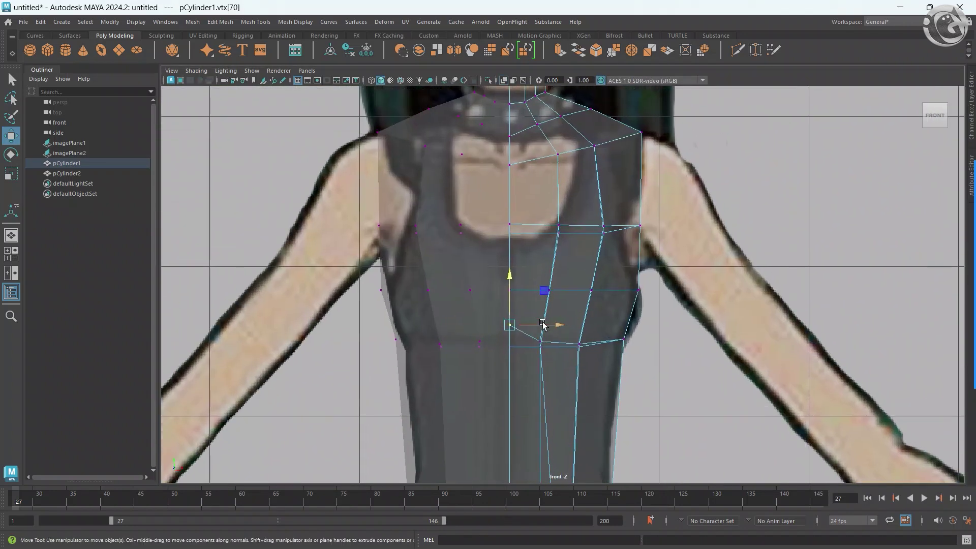
scroll(538, 351, "up", 1)
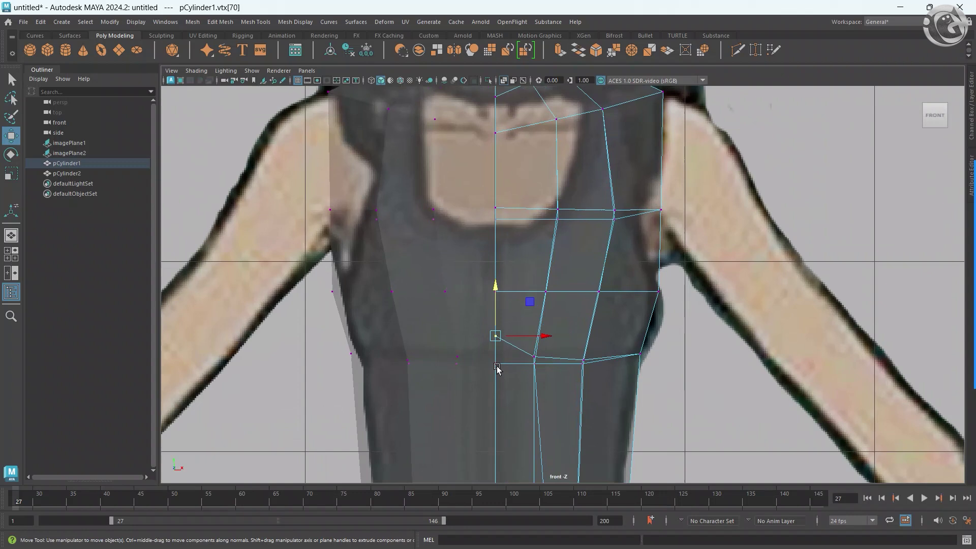
left_click_drag(497, 329, 497, 303)
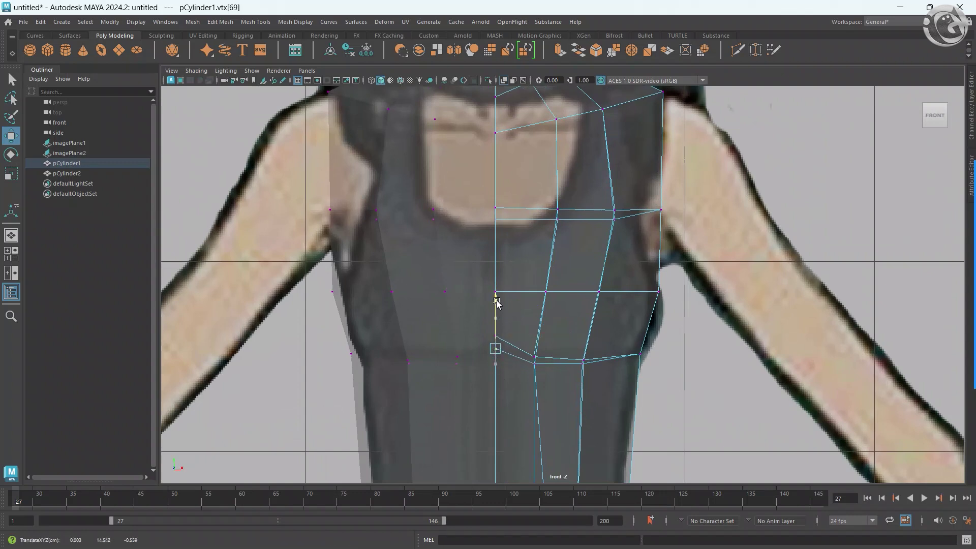
left_click(534, 360)
left_click_drag(535, 339, 534, 334)
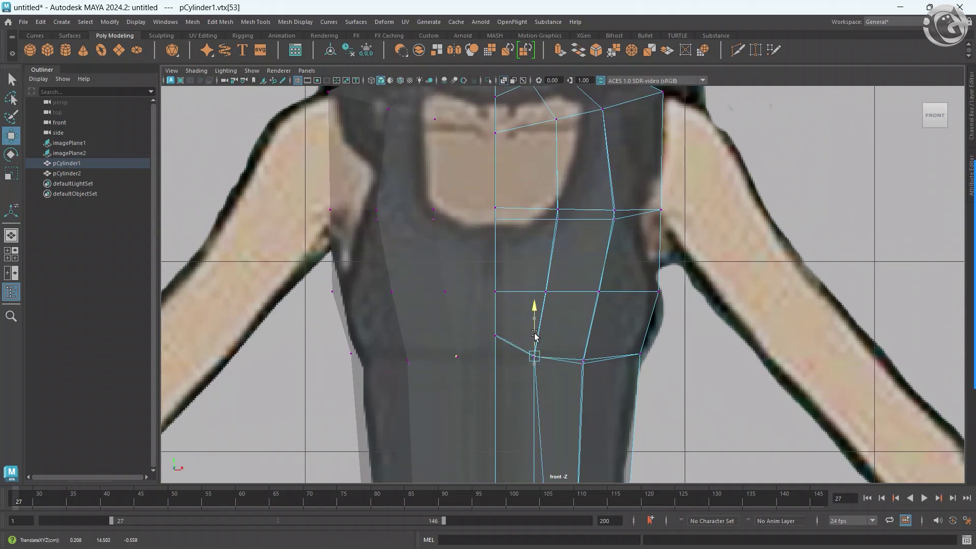
Fit the lower and upper chest vertices to the front and side reference outlines.
key("space")
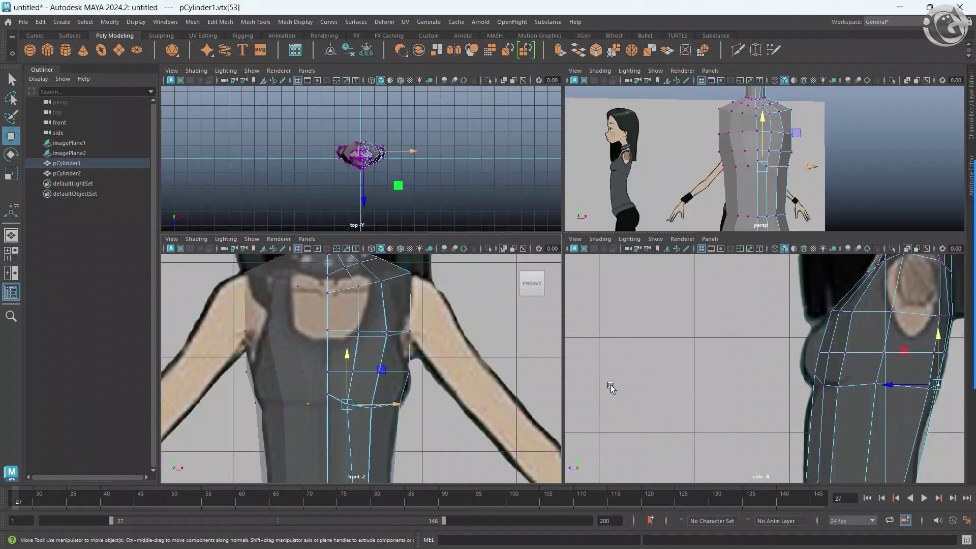
left_click(380, 409)
left_click_drag(380, 408, 370, 407)
scroll(348, 406, "up", 2)
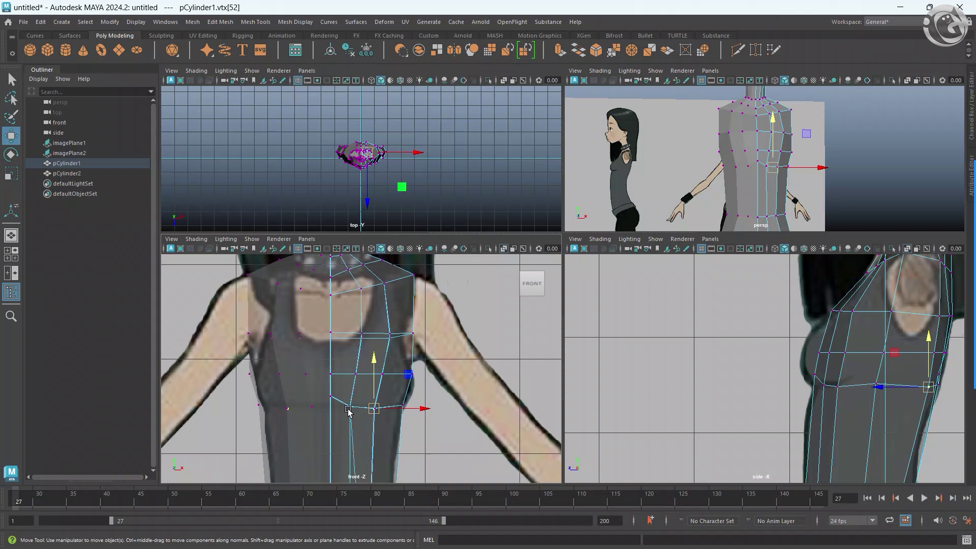
scroll(349, 404, "up", 2)
scroll(355, 399, "up", 1)
scroll(373, 389, "up", 2)
left_click(370, 349)
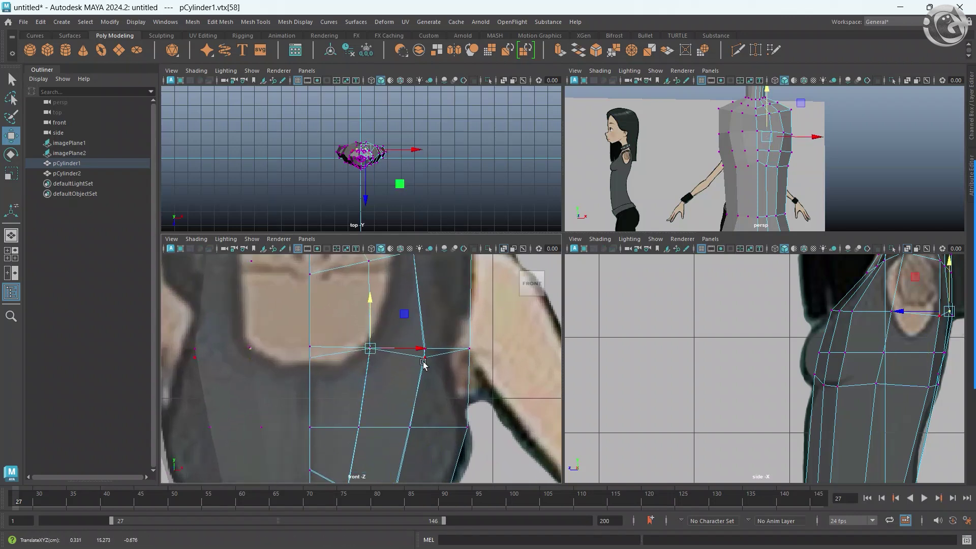
scroll(916, 360, "up", 2)
middle_click_drag(905, 350, 871, 329, "alt")
left_click_drag(872, 327, 888, 309)
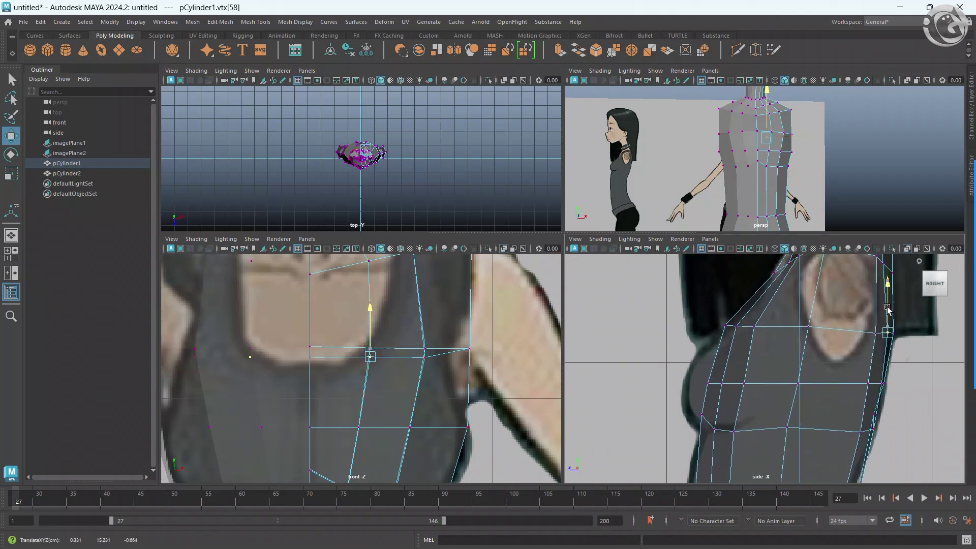
Reselect the torso and raise the upper chest vertex slightly in the front view.
left_click(880, 385)
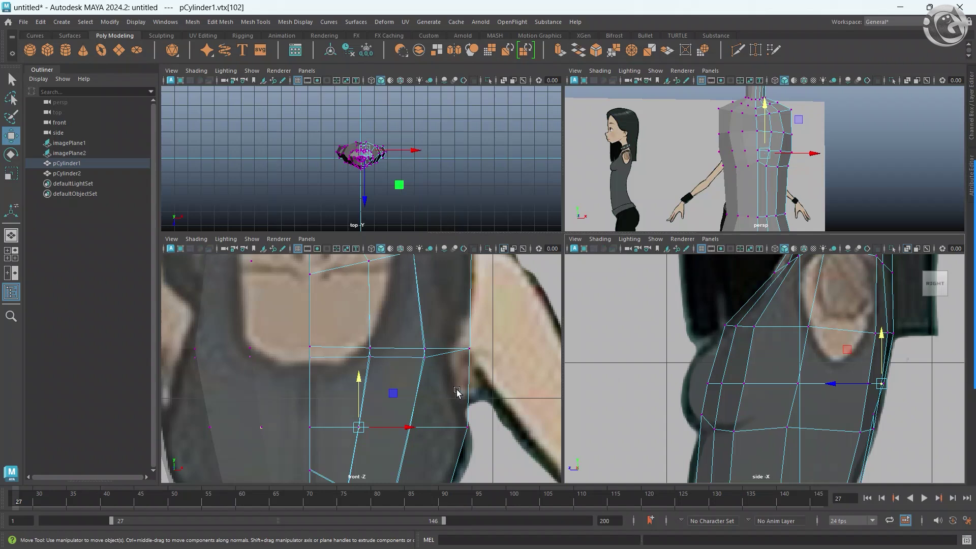
left_click(380, 364)
left_click(377, 397)
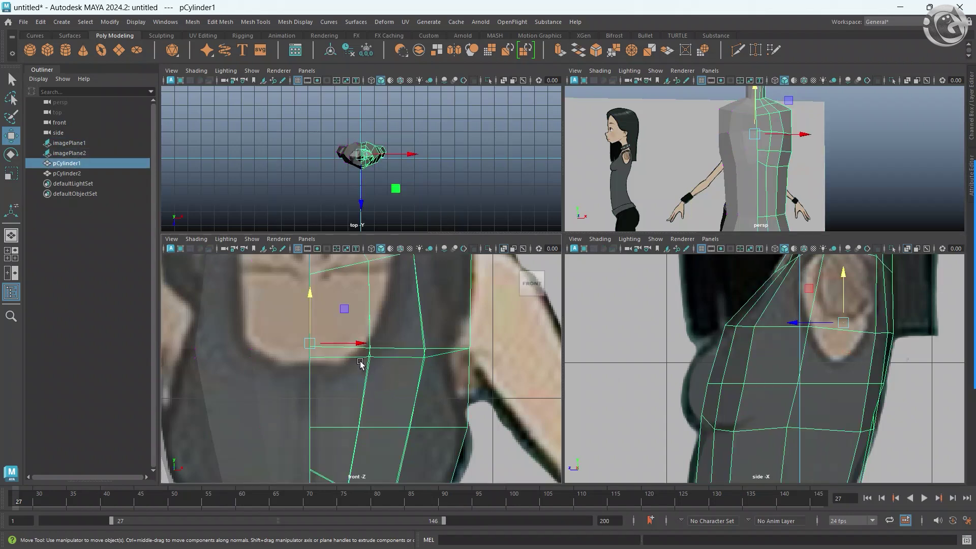
right_click_drag(383, 355, 336, 272)
left_click(376, 398)
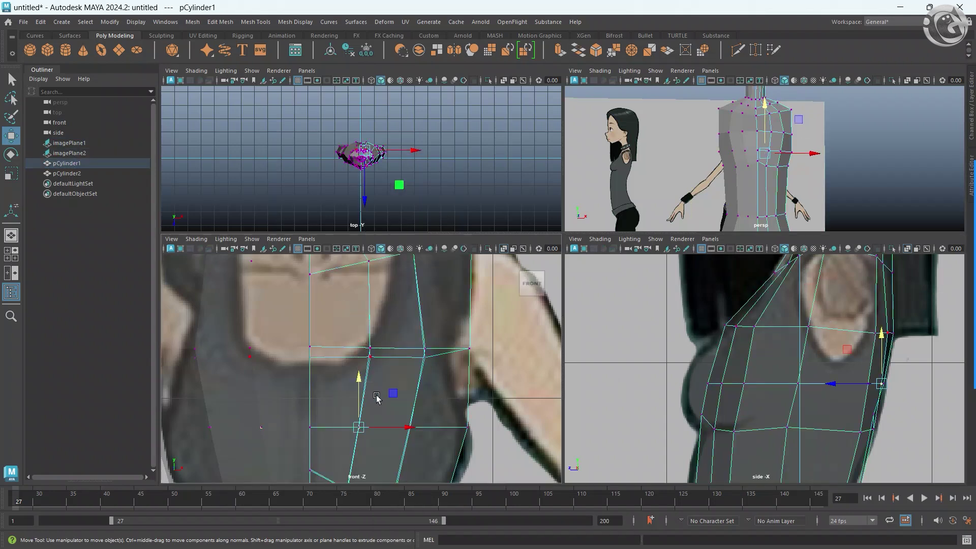
middle_click_drag(398, 445, 399, 371, "alt")
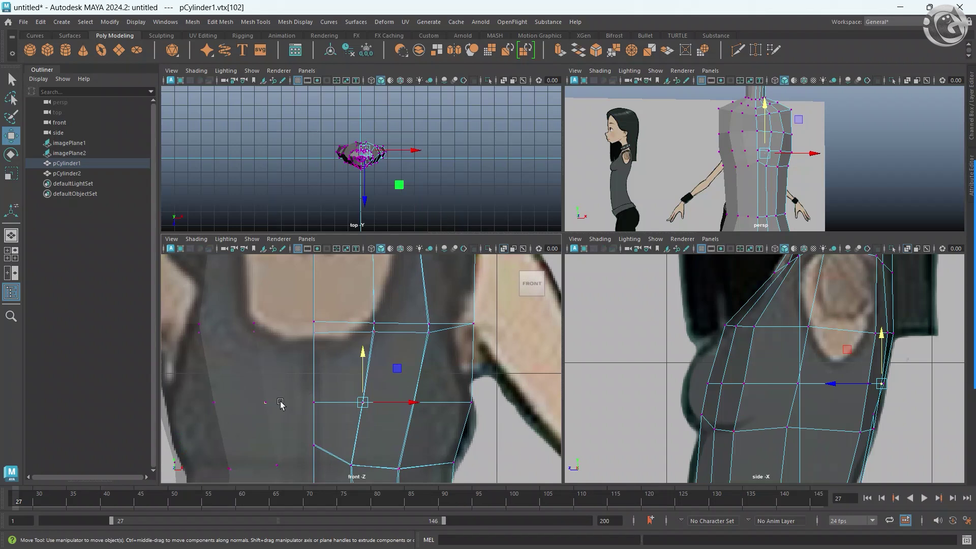
left_click(372, 332)
left_click_drag(373, 307, 372, 299)
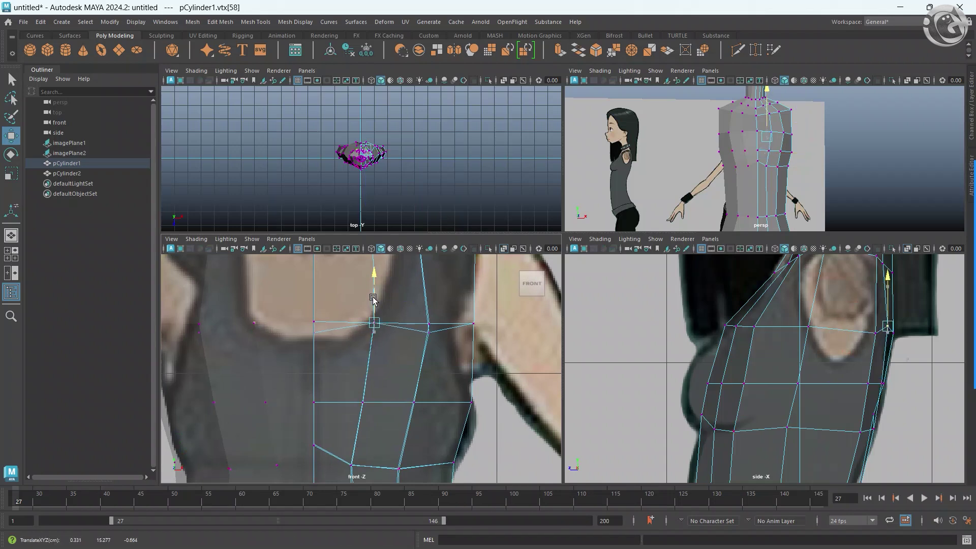
Raise the chest's inner and outer edge vertices to follow the neckline.
left_click(315, 328)
key("ctrl+z")
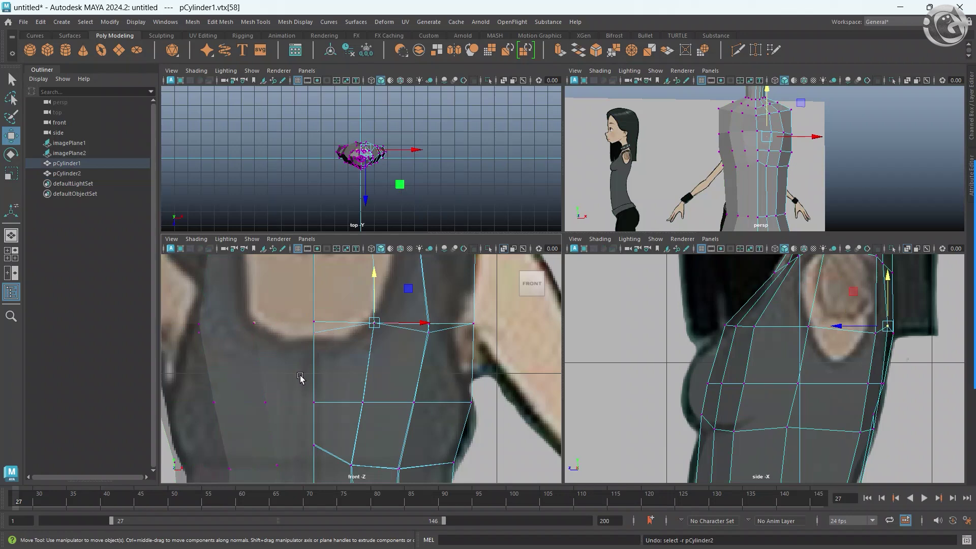
left_click(319, 336)
left_click_drag(318, 305, 318, 291)
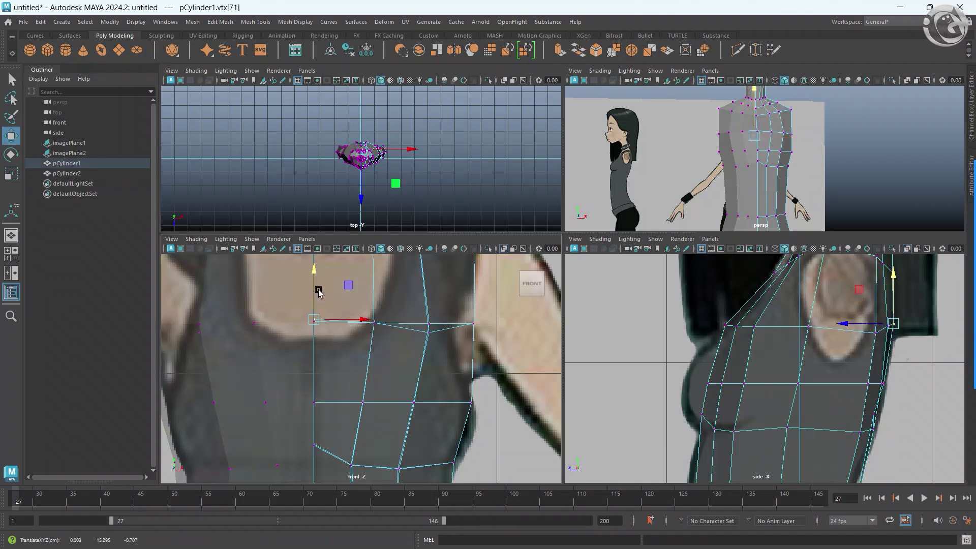
left_click(429, 333)
left_click_drag(429, 308, 430, 301)
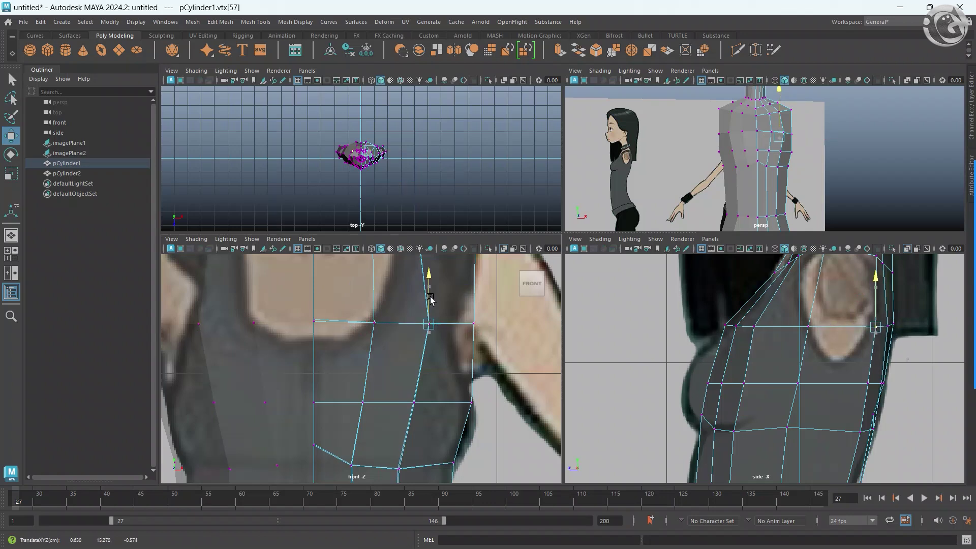
Tuck a waist vertex in slightly toward the front reference outline.
scroll(419, 342, "down", 4)
scroll(371, 402, "up", 1)
scroll(374, 400, "up", 2)
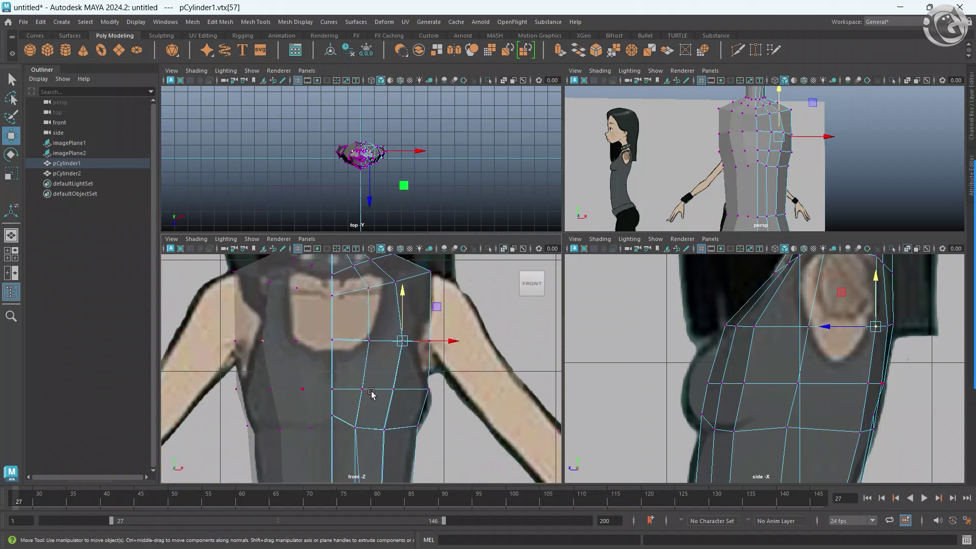
scroll(373, 399, "up", 2)
middle_click_drag(374, 399, 379, 310, "alt")
left_click(366, 407)
left_click_drag(384, 410, 380, 412)
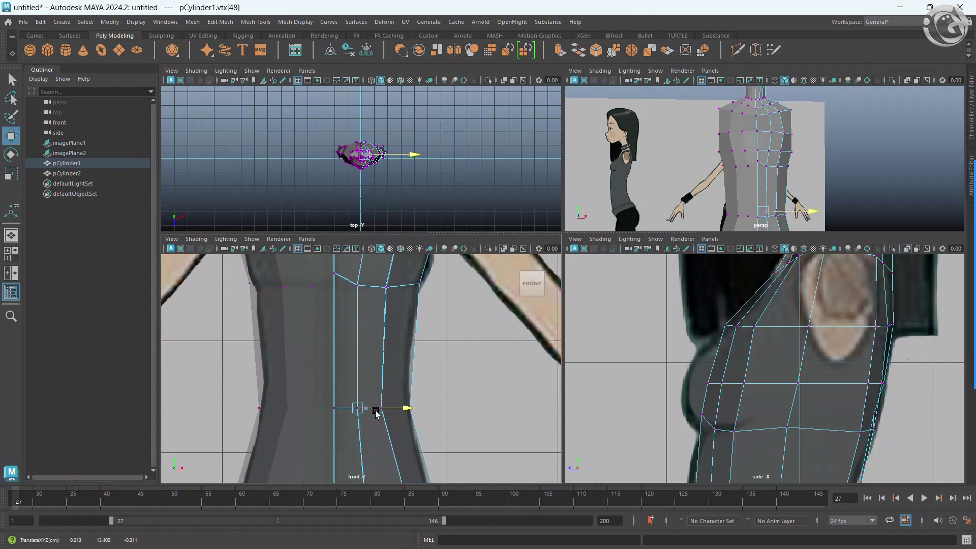
Adjust a hip vertex vertically to match the reference.
mouse_move(380, 421)
middle_mouse_down("alt")
mouse_move(387, 446)
mouse_move(389, 362)
middle_mouse_up("alt")
left_click(412, 361)
left_click_drag(412, 355, 412, 349)
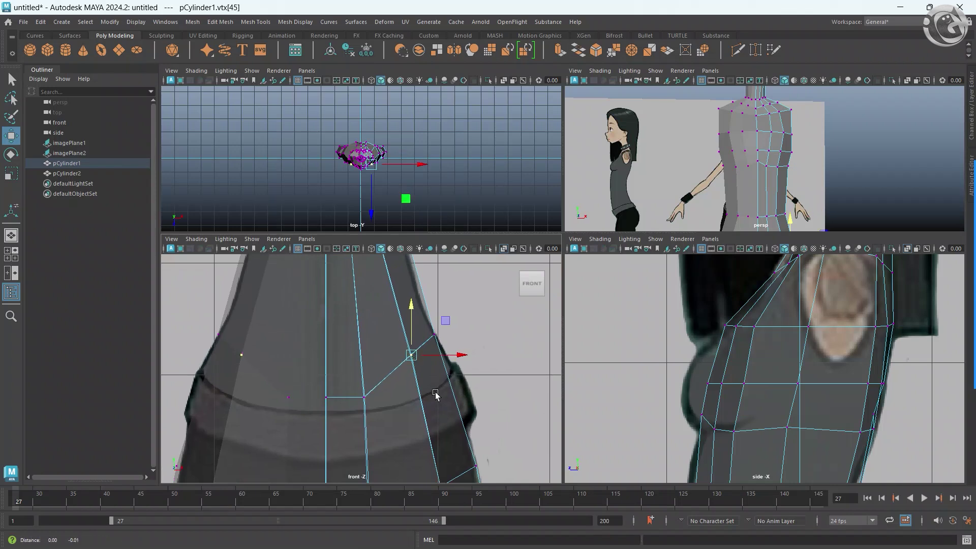
scroll(401, 381, "down", 1)
scroll(395, 405, "down", 1)
scroll(376, 438, "down", 1)
scroll(376, 438, "up", 2)
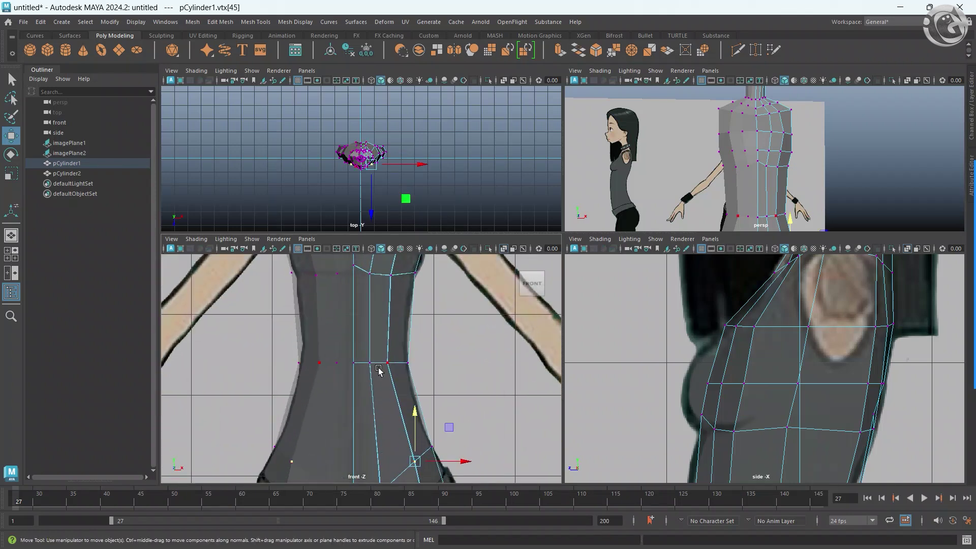
scroll(376, 417, "up", 2)
scroll(371, 399, "up", 2)
mouse_move(373, 258)
right_mouse_down()
mouse_move(373, 369)
mouse_move(423, 243)
right_mouse_up()
Select the loop of chest faces on the torso in the perspective view.
key("space")
mouse_move(723, 217)
left_mouse_down("alt")
mouse_move(559, 329)
mouse_move(553, 279)
left_mouse_up("alt")
left_click(553, 280)
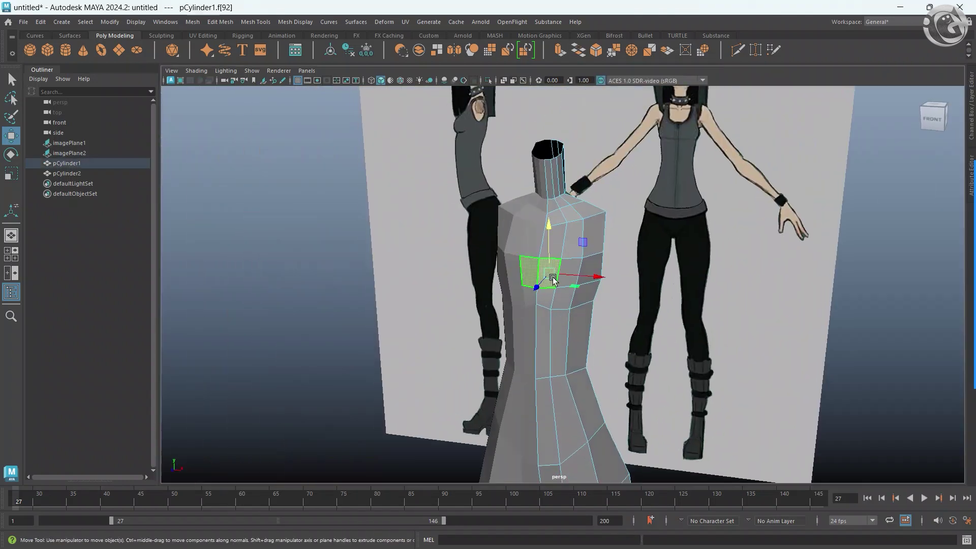
left_click(564, 302)
key("ctrl+z")
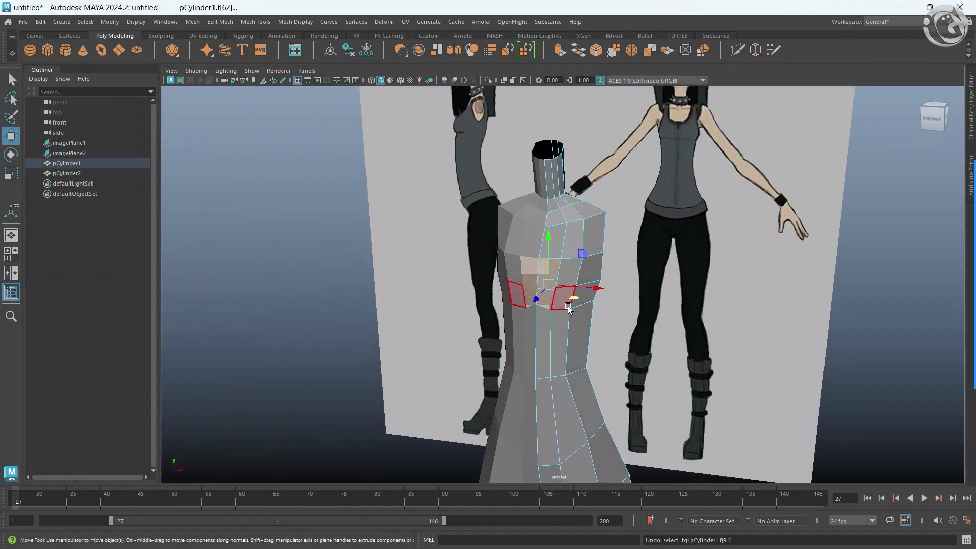
double_click(567, 302, "shift")
mouse_move(581, 302)
left_mouse_down("alt")
mouse_move(407, 301)
mouse_move(668, 309)
mouse_move(562, 319)
mouse_move(567, 326)
mouse_move(535, 333)
left_mouse_up("alt")
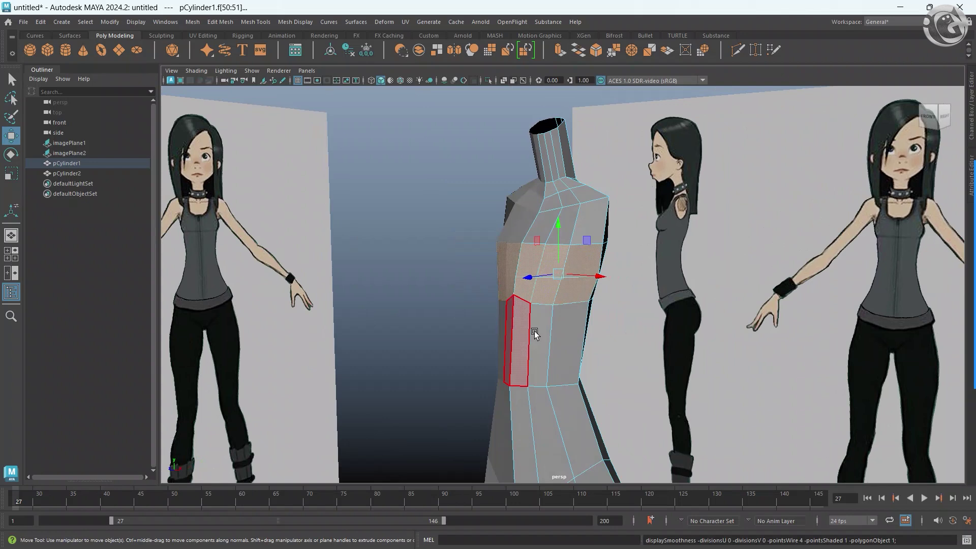
Push the chest faces forward in the side view to form the bust block.
key("space")
key("space")
key("space")
left_click(742, 398, "shift")
left_click_drag(723, 382, 628, 384)
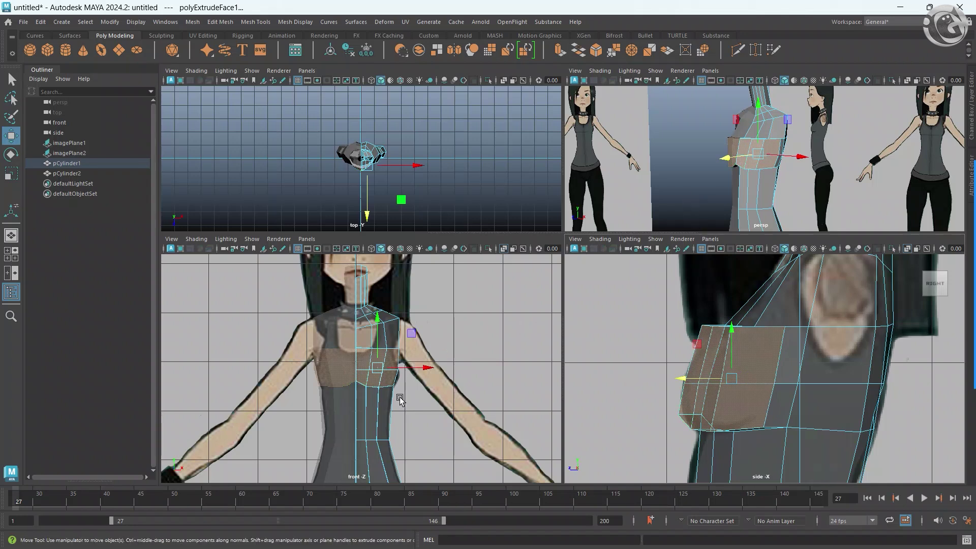
key("space")
left_click(838, 151)
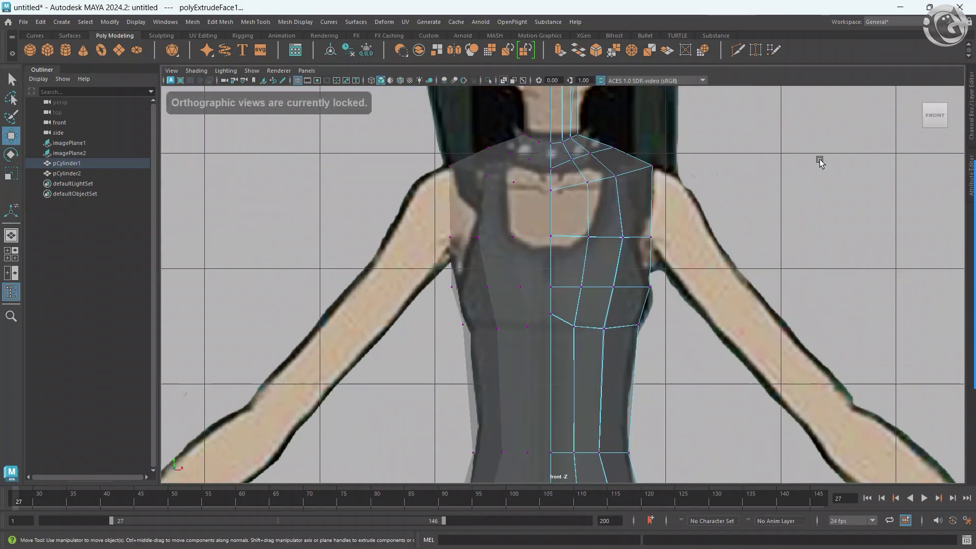
key("space")
key("space")
mouse_move(599, 287)
left_mouse_down("alt")
mouse_move(557, 322)
mouse_move(547, 362)
mouse_move(545, 304)
left_mouse_up("alt")
left_click(546, 291)
Pull the lower and underside breast vertices down to round the bust's underside.
left_click(506, 272)
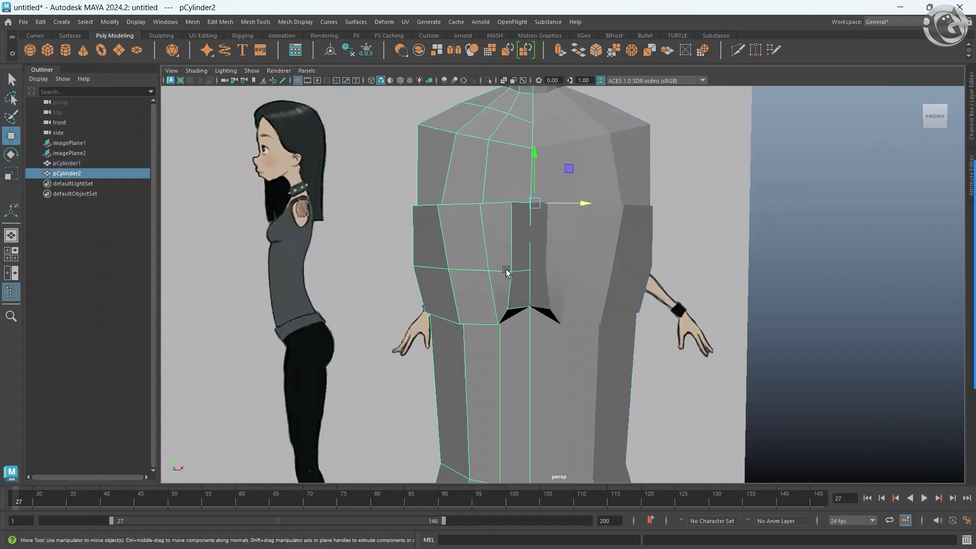
key("ctrl+z")
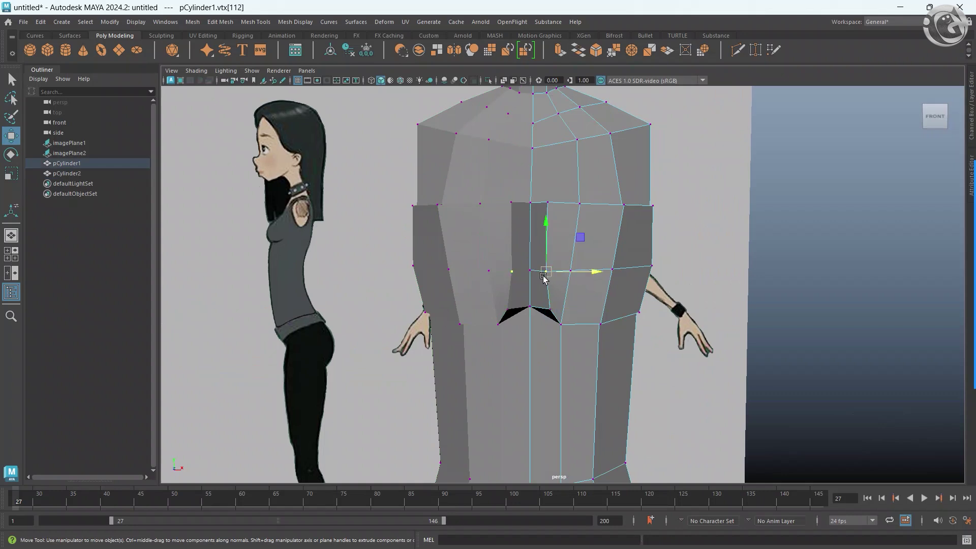
left_click(548, 204)
mouse_move(551, 206)
left_mouse_down()
mouse_move(558, 220)
mouse_move(515, 254)
mouse_move(547, 280)
left_mouse_up()
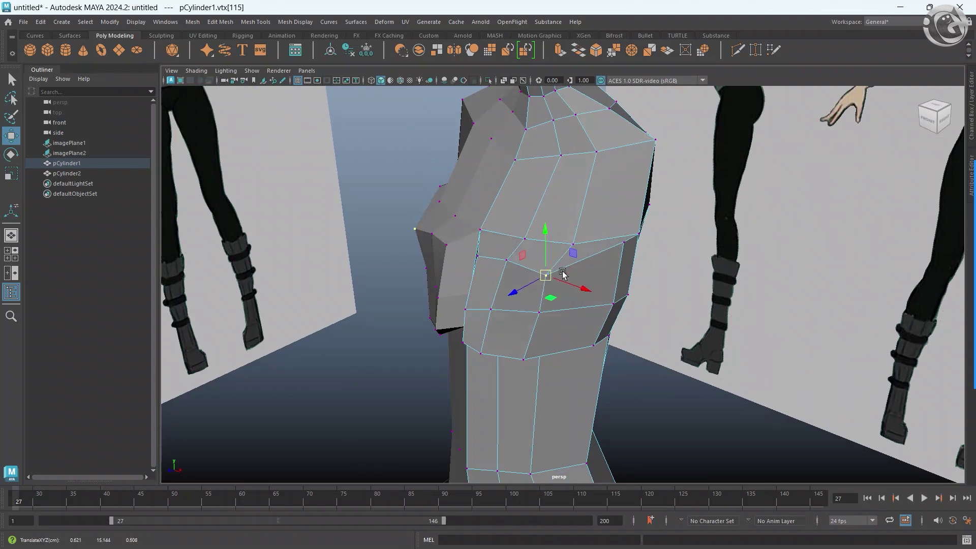
left_click(622, 243)
mouse_move(617, 249)
left_mouse_down()
mouse_move(594, 297)
mouse_move(540, 222)
left_mouse_up()
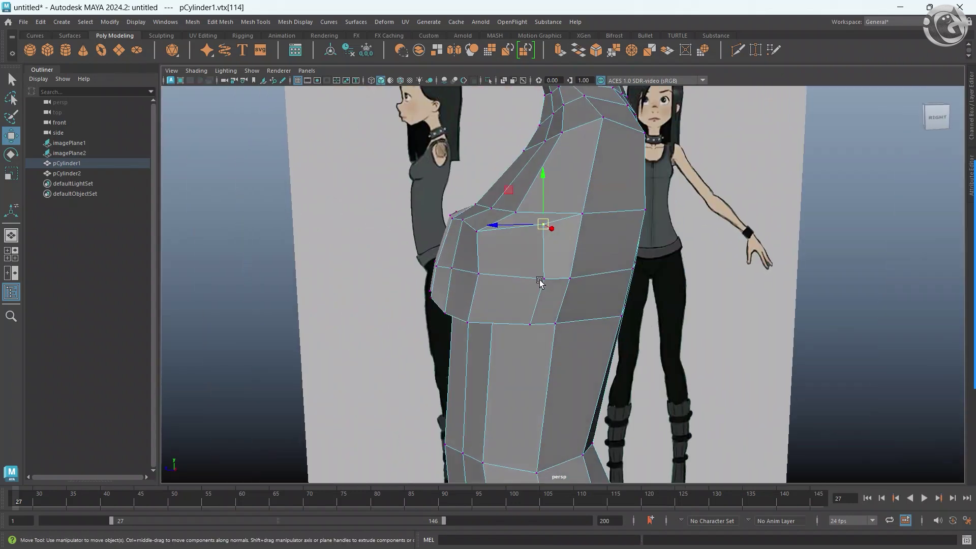
left_click(528, 275)
mouse_move(534, 283)
left_mouse_down()
mouse_move(533, 326)
mouse_move(518, 327)
mouse_move(569, 321)
mouse_move(519, 310)
mouse_move(573, 309)
mouse_move(578, 287)
left_mouse_up()
Nudge the outer breast vertices up and outward, checking from a frontal view.
left_click(523, 303)
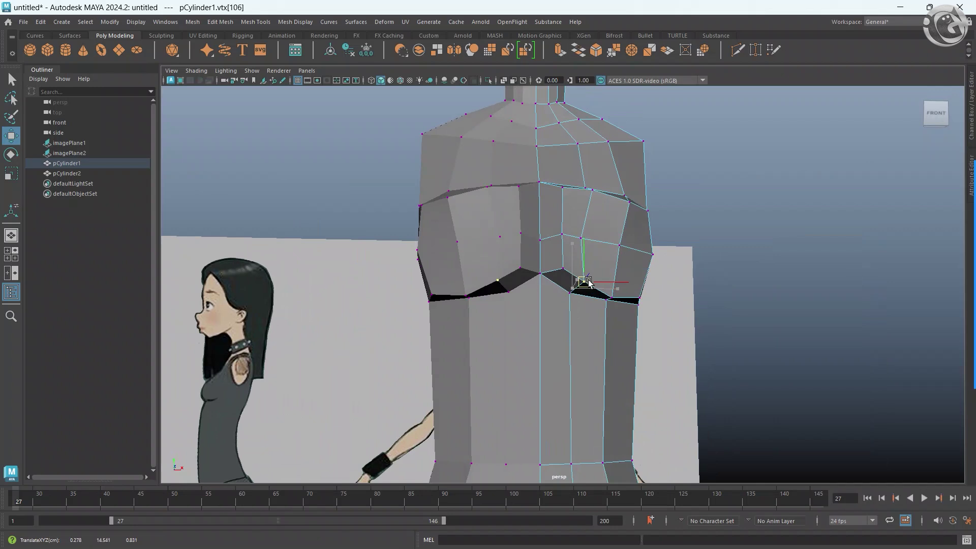
left_click(562, 268)
middle_click_drag(590, 300, 598, 293)
key("ctrl+z")
key("ctrl+z")
left_click_drag(585, 285, 559, 301)
left_click(564, 269)
left_click_drag(580, 261, 550, 272, "alt")
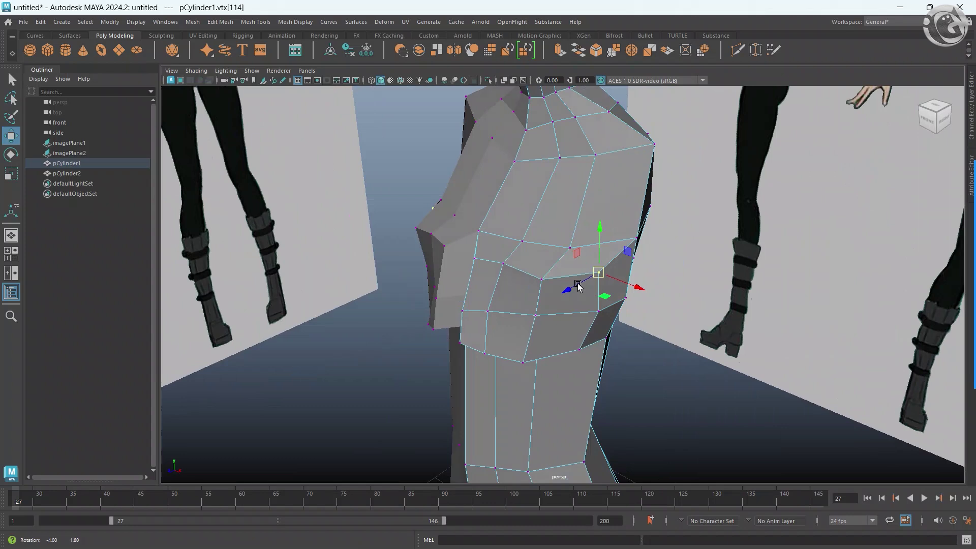
mouse_move(541, 321)
left_mouse_down("alt")
mouse_move(579, 336)
mouse_move(580, 348)
mouse_move(498, 345)
left_mouse_up("alt")
left_click(573, 346)
key("F8")
key("F8")
right_click_drag(506, 257, 506, 229)
Select a breast edge, return to vertex editing, and turn on Soft Select.
left_click(500, 289)
right_click(446, 301, "ctrl")
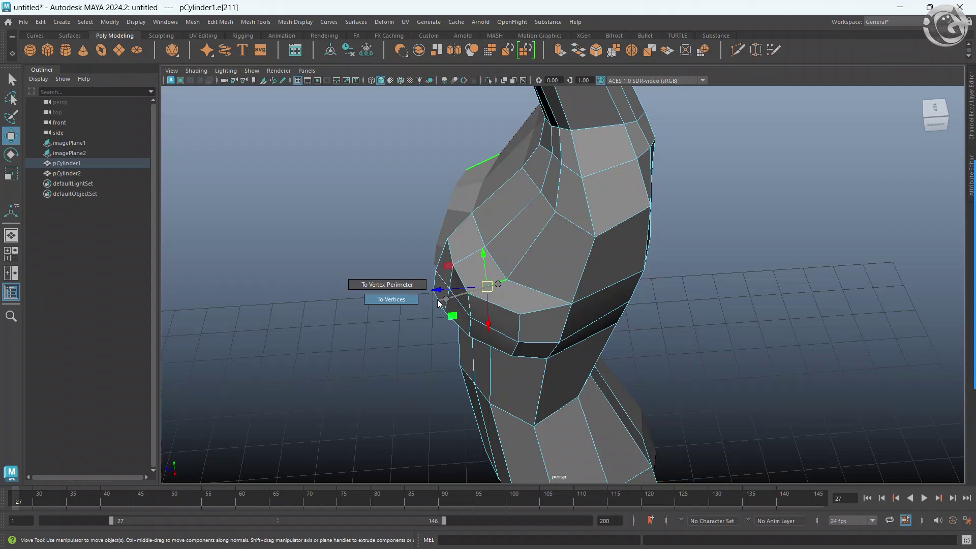
mouse_move(438, 303)
right_mouse_down("ctrl")
mouse_move(495, 286)
mouse_move(490, 315)
right_mouse_up("ctrl")
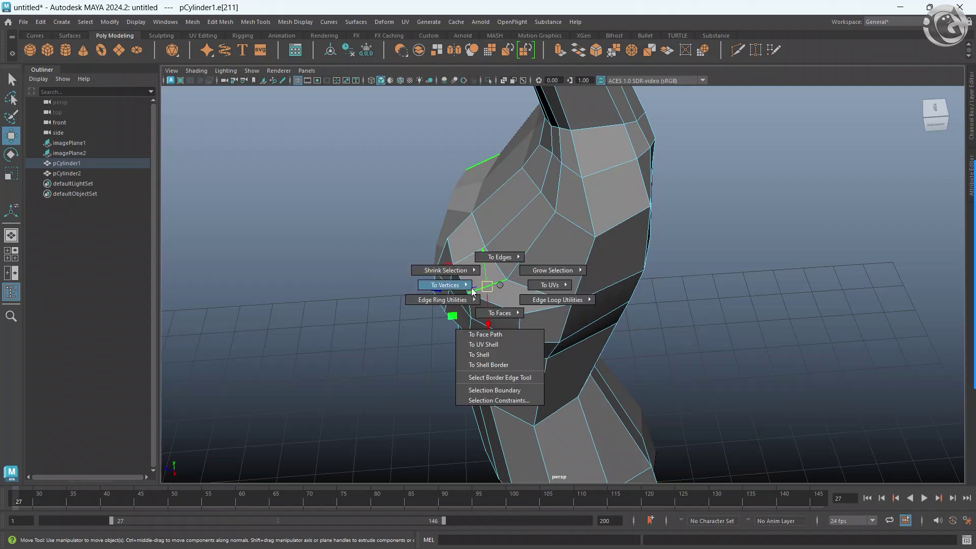
mouse_move(496, 285)
left_mouse_down("alt")
mouse_move(565, 284)
mouse_move(556, 272)
left_mouse_up("alt")
right_click_drag(557, 272, 556, 227)
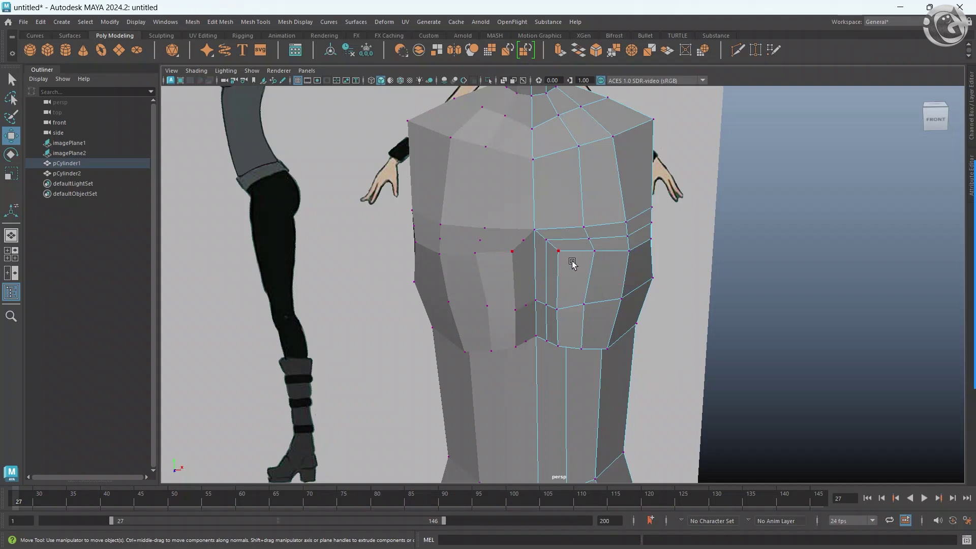
left_click(584, 261)
key("b")
Move a neighbouring breast vertex to reshape the breast from a frontal view.
mouse_move(562, 266)
left_mouse_down("alt")
mouse_move(508, 261)
mouse_move(496, 284)
mouse_move(468, 282)
mouse_move(488, 282)
mouse_move(345, 328)
mouse_move(379, 320)
left_mouse_up("alt")
mouse_move(471, 316)
left_mouse_down("alt")
mouse_move(556, 311)
mouse_move(573, 320)
mouse_move(497, 307)
mouse_move(514, 314)
mouse_move(523, 341)
left_mouse_up("alt")
left_click(496, 308)
mouse_move(499, 277)
left_mouse_down()
mouse_move(515, 283)
mouse_move(506, 283)
left_mouse_up()
scroll(506, 283, "down", 5)
Pull the chest-underside vertices in toward the torso with Soft Select.
left_click(490, 327)
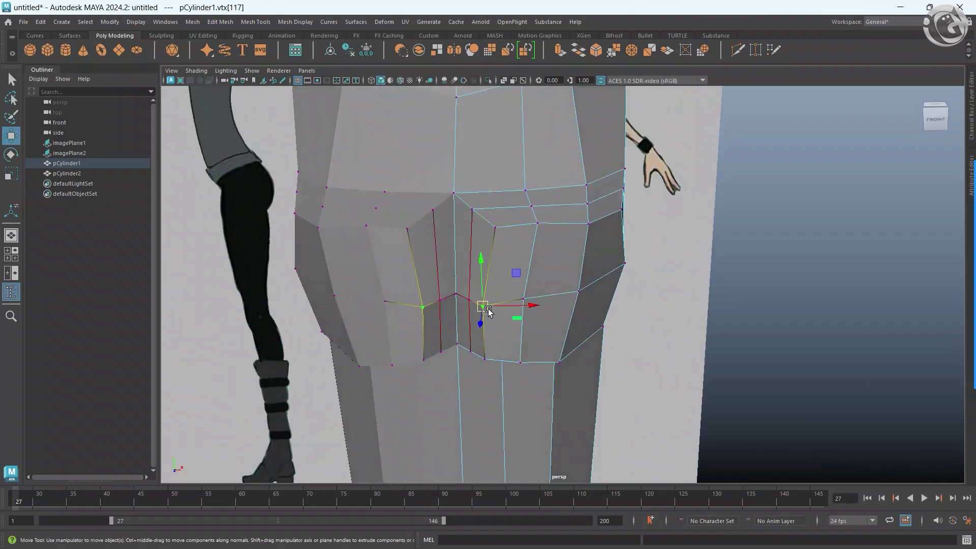
left_click(492, 361)
key("ctrl+z")
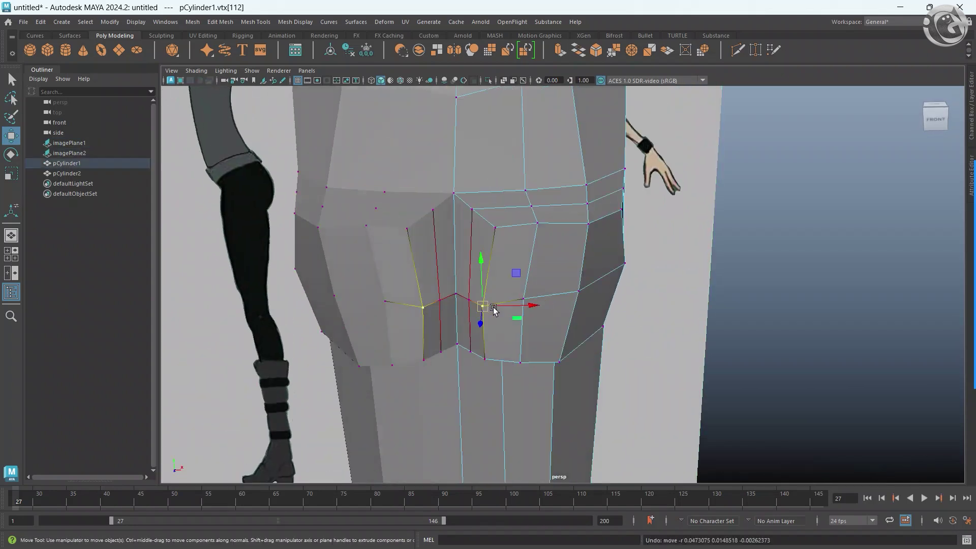
key("ctrl+z")
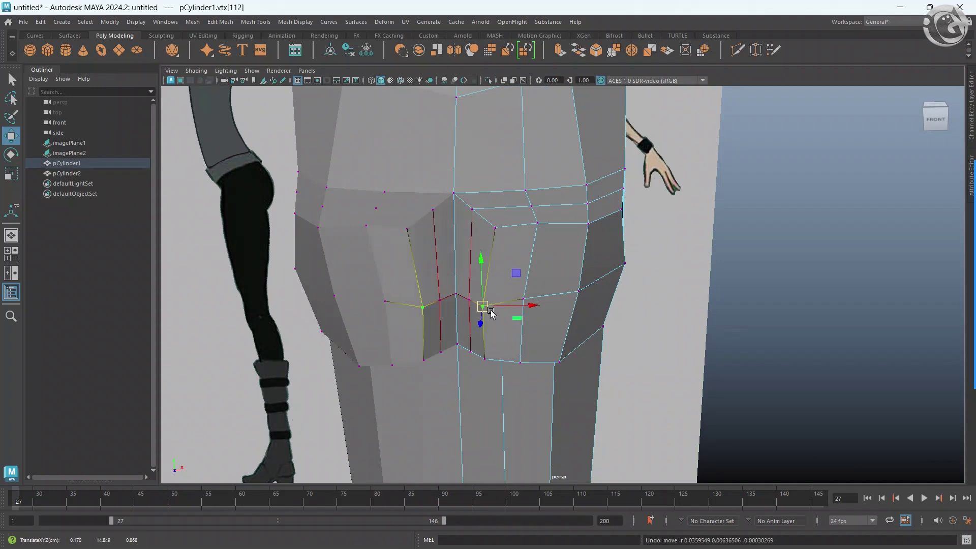
mouse_move(460, 315)
left_mouse_down()
mouse_move(488, 353)
mouse_move(392, 226)
mouse_move(444, 322)
mouse_move(496, 325)
left_mouse_up()
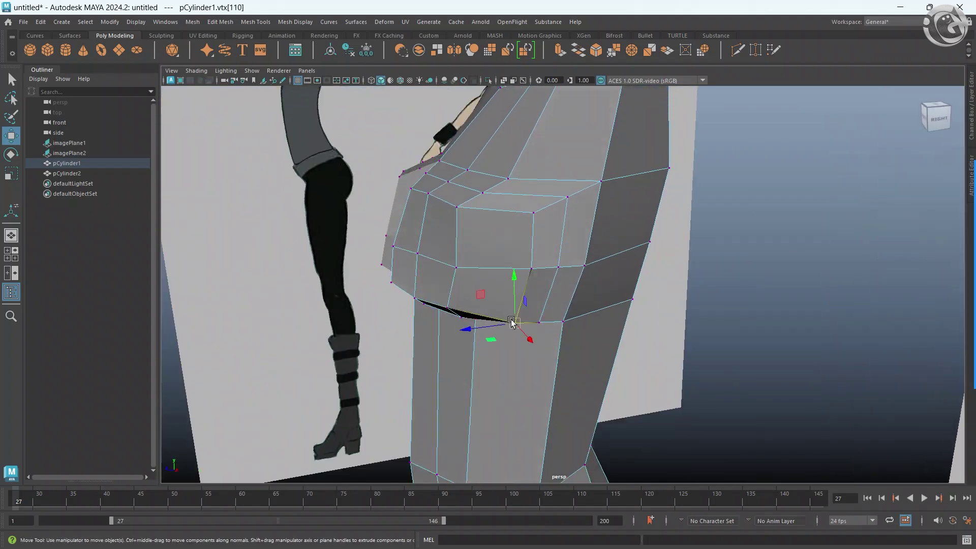
left_click(531, 268)
mouse_move(529, 271)
left_mouse_down("alt")
mouse_move(550, 304)
mouse_move(523, 305)
left_mouse_up("alt")
scroll(523, 305, "down", 3)
In the enlarged side view, move the chest underside vertices down and forward onto the reference outline.
key("space")
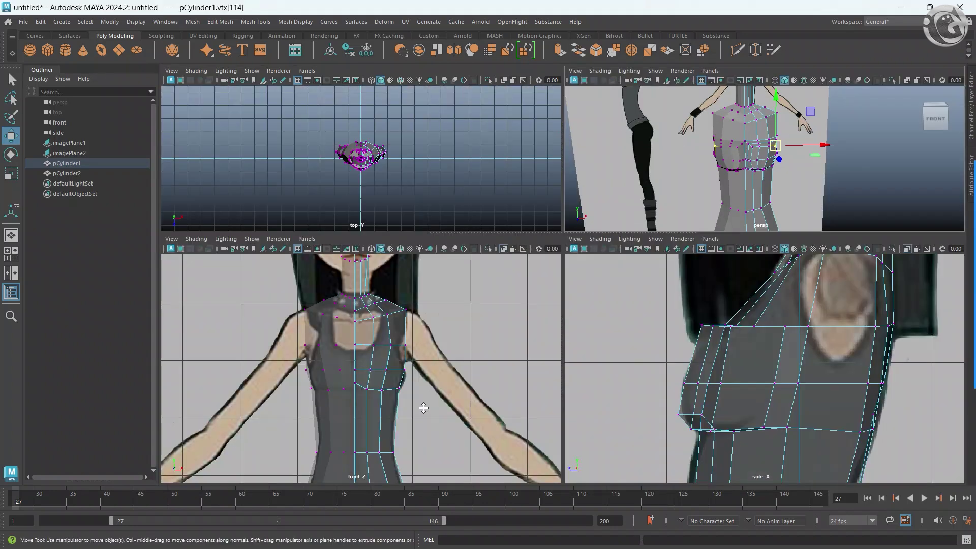
key("space")
key("space")
key("space")
scroll(550, 265, "up", 1)
middle_click_drag(549, 266, 532, 330, "alt")
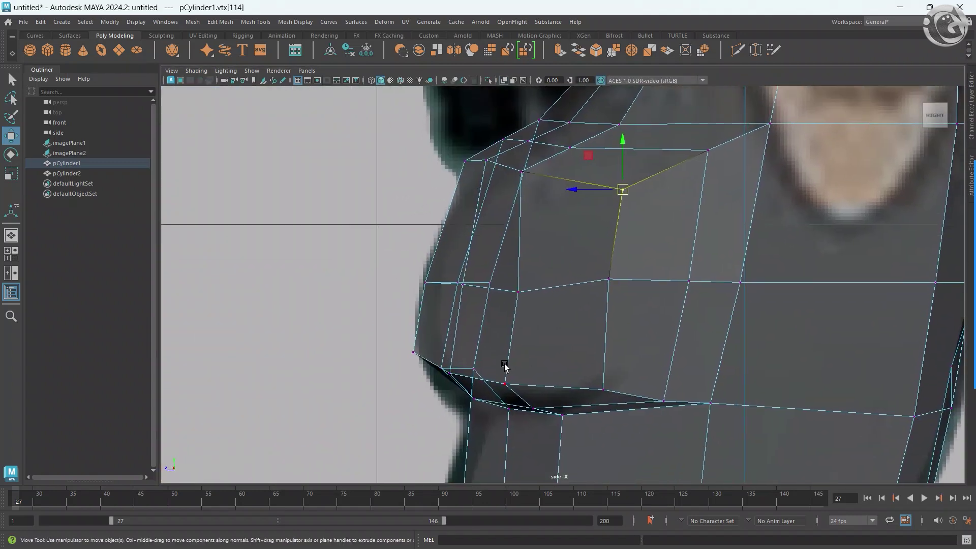
left_click(452, 246)
middle_click_drag(452, 247, 467, 341, "alt")
left_click(512, 205)
left_click_drag(512, 205, 505, 239)
left_click(535, 205)
left_click_drag(535, 205, 549, 217)
Align the upper chest vertices with the side reference profile.
middle_click_drag(609, 214, 577, 301, "alt")
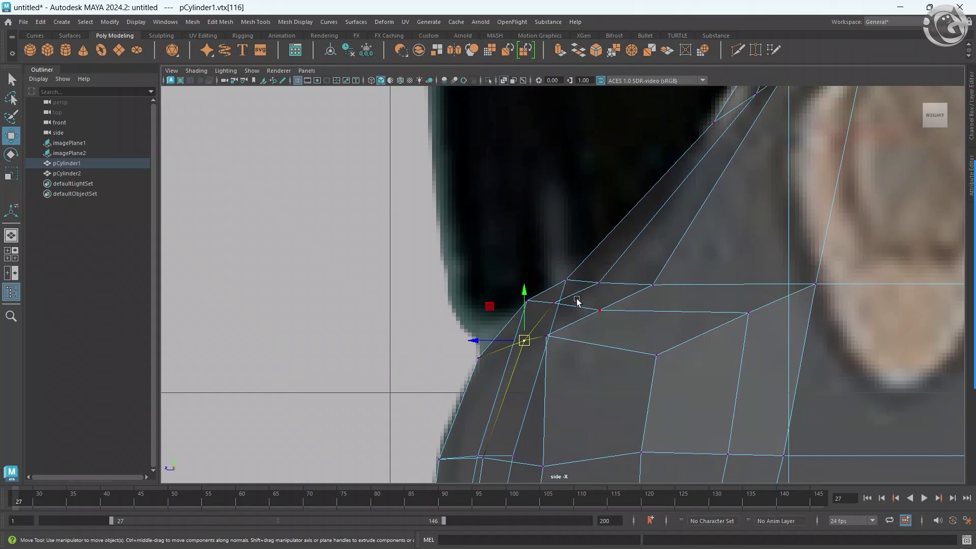
left_click(652, 285)
left_click_drag(653, 284, 669, 290)
left_click(599, 309)
left_click_drag(600, 308, 613, 319)
left_click(599, 282)
mouse_move(602, 283)
left_mouse_down()
mouse_move(618, 287)
mouse_move(603, 283)
left_mouse_up()
Move the vertices running down the chest front to follow the reference profile.
left_click(554, 303)
left_click(563, 279)
left_click(527, 303)
left_click_drag(527, 304, 563, 347)
left_click(547, 337)
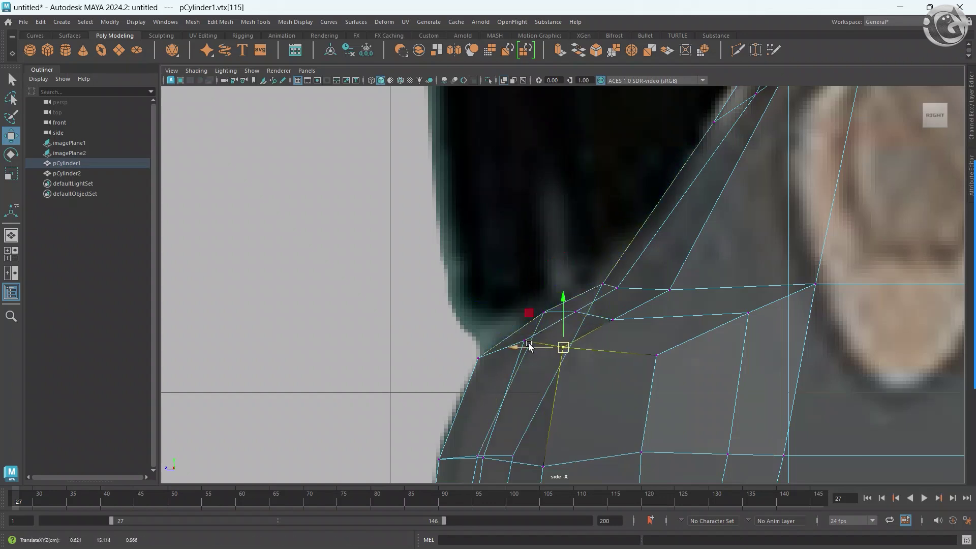
left_click(524, 339)
Zoom in, raise the lower chest vertex and push the upper chest vertex forward and down.
scroll(632, 348, "down", 5)
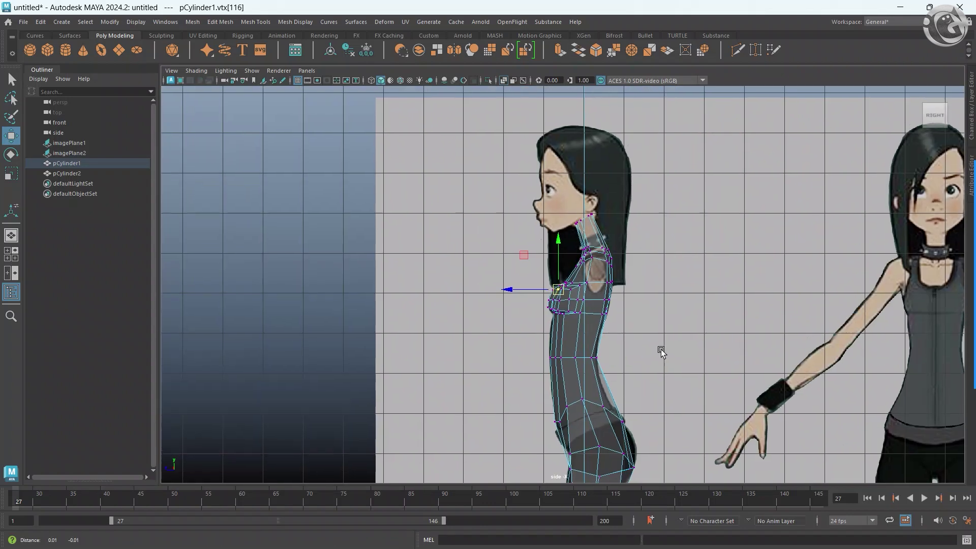
scroll(599, 414, "up", 2)
scroll(617, 312, "up", 2)
scroll(613, 333, "up", 1)
scroll(586, 350, "up", 1)
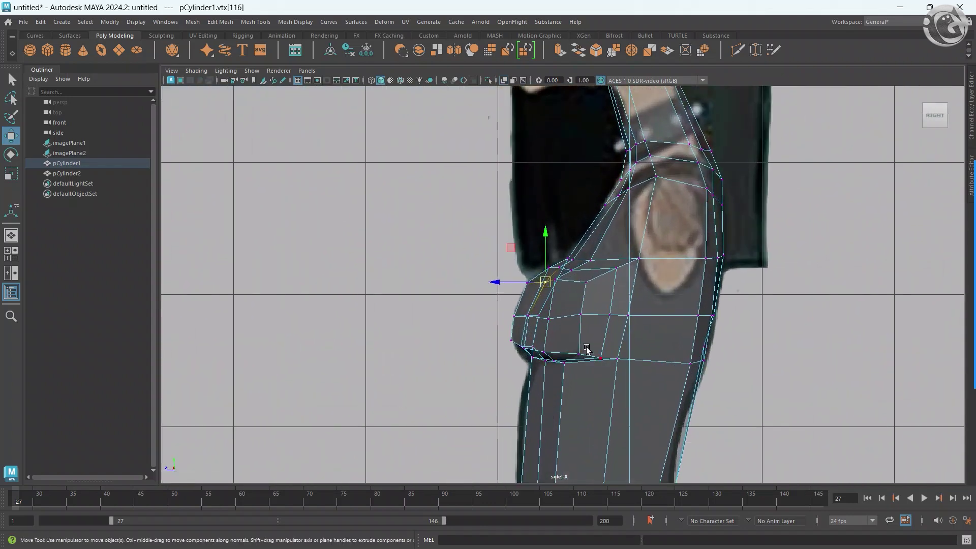
mouse_move(581, 350)
left_mouse_down()
mouse_move(576, 338)
mouse_move(602, 357)
left_mouse_up()
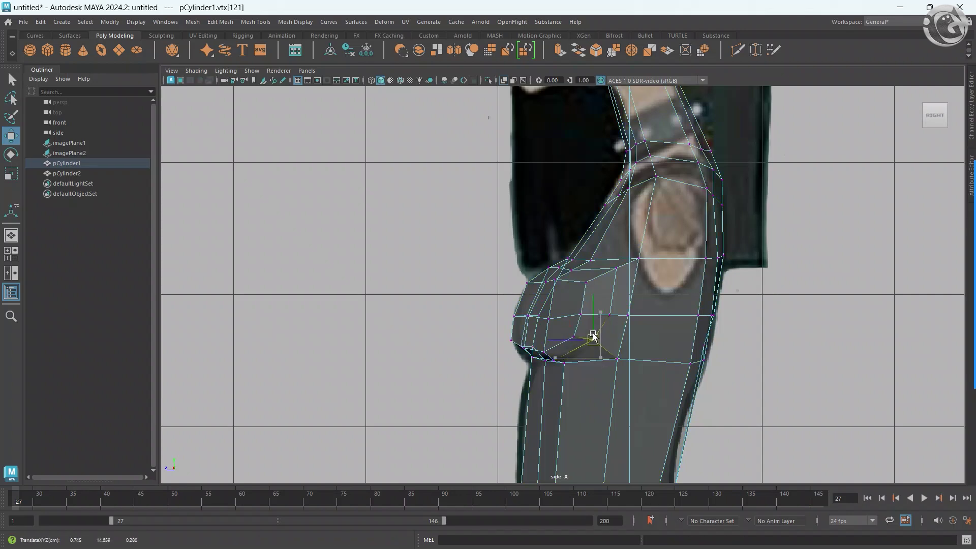
left_click(610, 347)
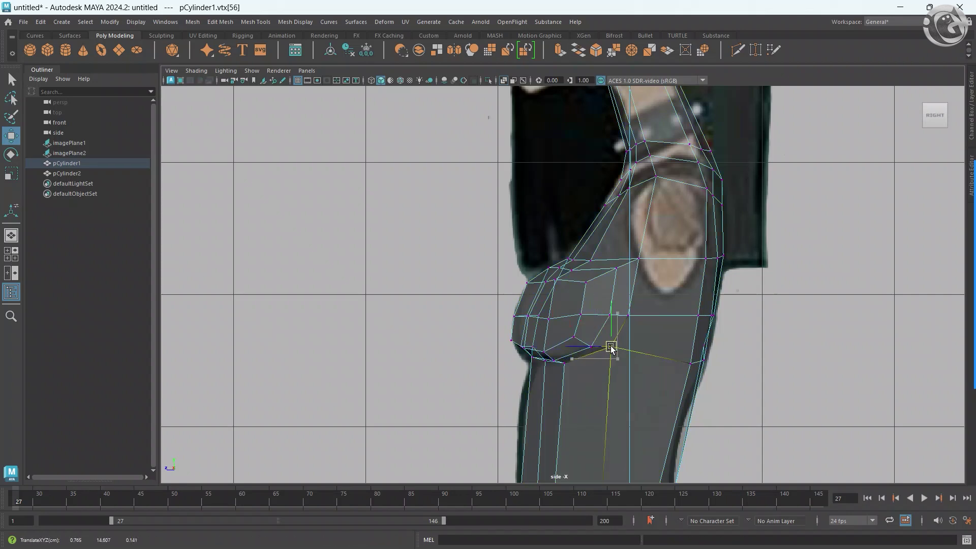
left_click(626, 317)
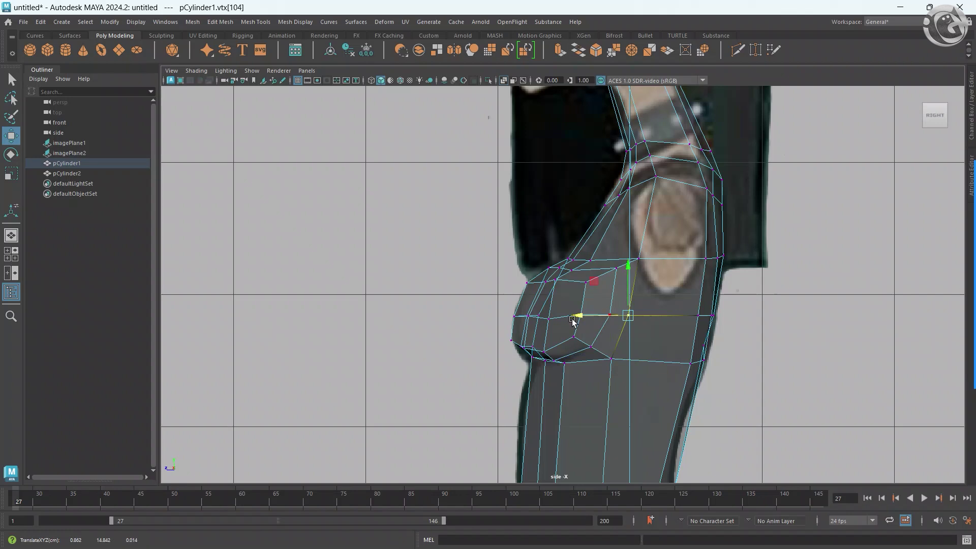
left_click(582, 324)
left_click(587, 283)
left_click_drag(588, 286, 580, 289)
Undo an accidental selection of the other mesh and adjust the chest front and side vertices.
left_click(572, 341)
key("ctrl+z")
left_click(573, 343)
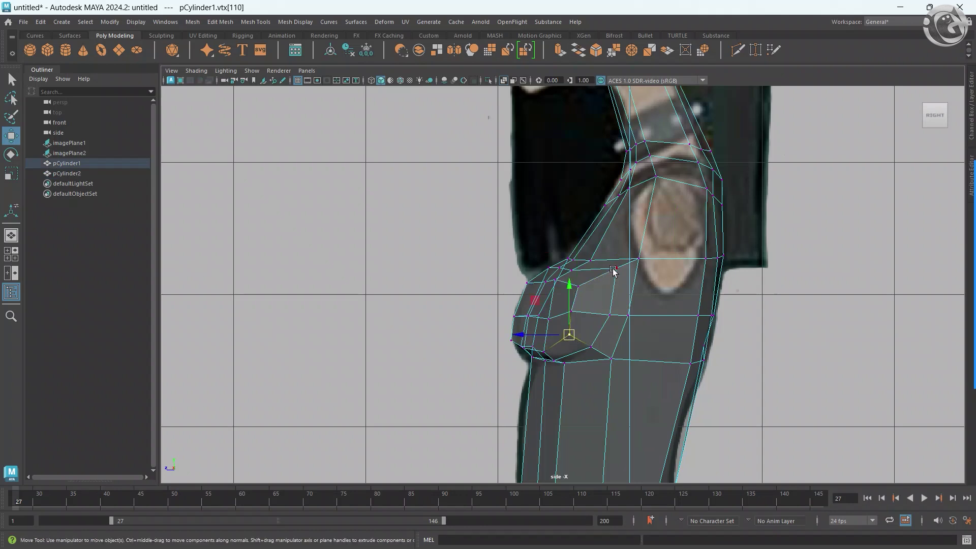
mouse_move(617, 273)
left_mouse_down()
mouse_move(606, 274)
mouse_move(627, 261)
left_mouse_up()
left_click(634, 260)
Return to the four-view layout and orbit the perspective view to inspect the reshaped torso.
key("space")
scroll(413, 381, "up", 2)
scroll(409, 387, "up", 3)
scroll(404, 392, "up", 3)
key("space")
left_click_drag(685, 212, 514, 326, "alt")
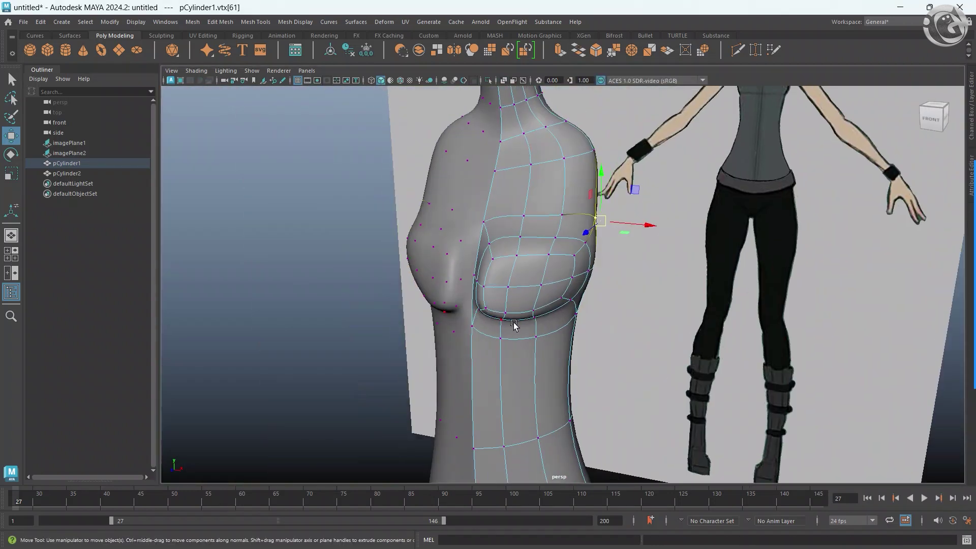
Return to the low-poly display in a single large view, framing the chest from the front and left.
key("1")
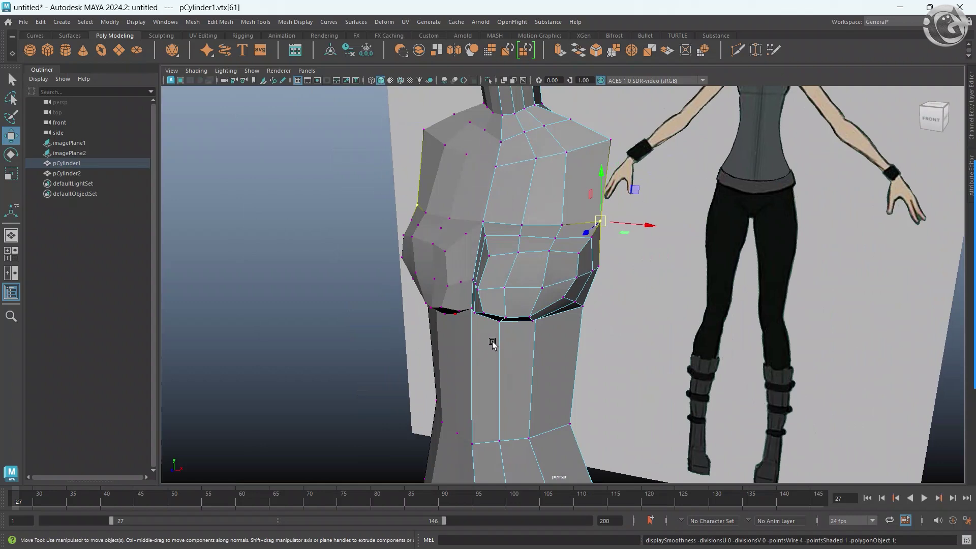
key("space")
key("space")
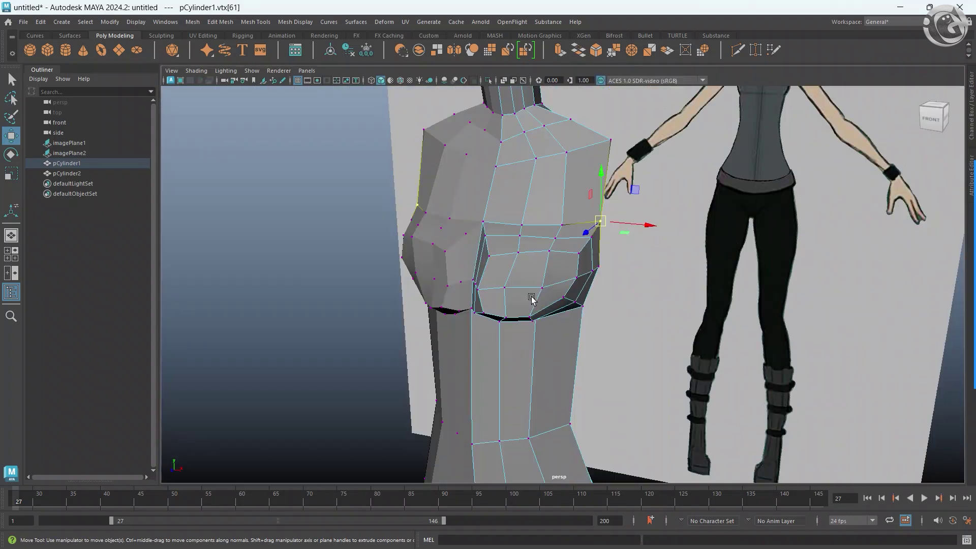
left_click_drag(531, 298, 500, 355, "alt")
scroll(501, 355, "up", 2)
scroll(479, 307, "up", 3)
scroll(486, 305, "up", 3)
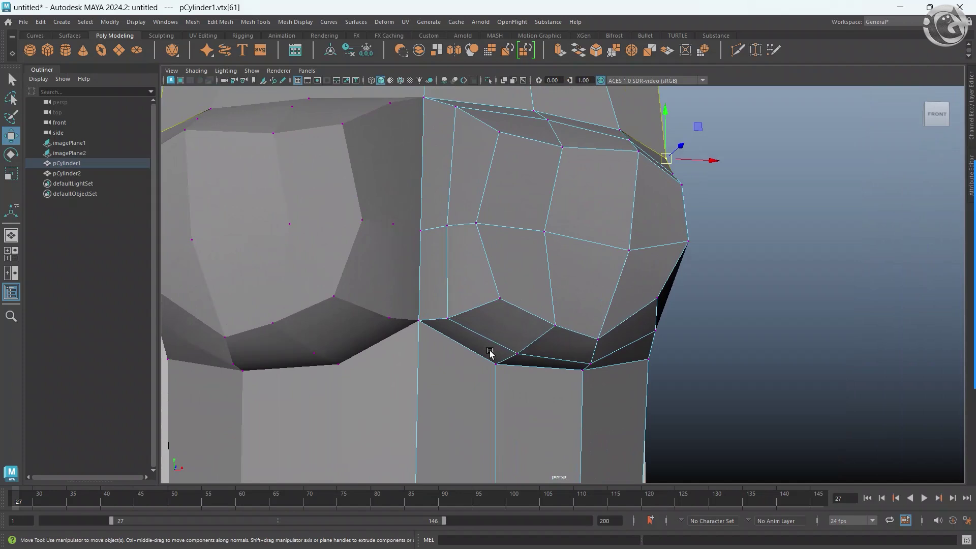
scroll(488, 350, "up", 3)
scroll(462, 362, "down", 5)
left_click_drag(466, 392, 518, 350, "alt")
scroll(518, 351, "up", 5)
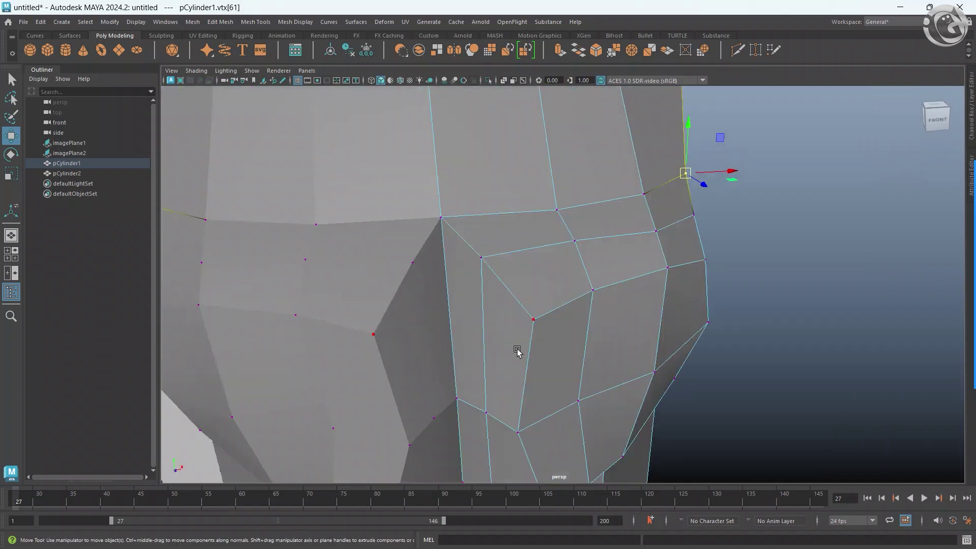
scroll(539, 388, "down", 3)
Select the torso mesh and switch to vertex editing.
left_click(529, 374)
scroll(526, 259, "up", 3)
mouse_move(526, 259)
right_mouse_down()
mouse_move(524, 343)
mouse_move(476, 259)
right_mouse_up()
left_click(543, 365)
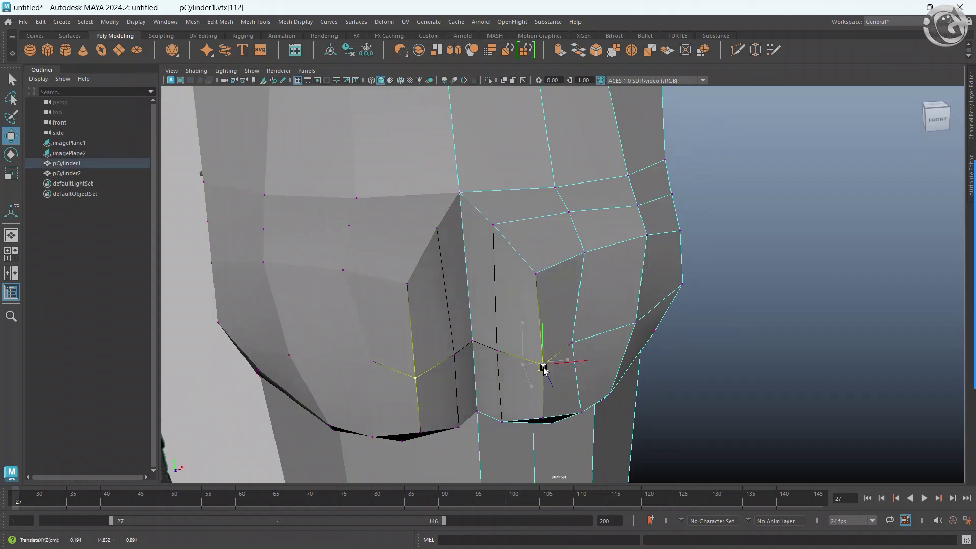
Push the cleavage vertex and its neighbours outward using soft selection.
left_click(492, 354)
left_click_drag(496, 350, 508, 349)
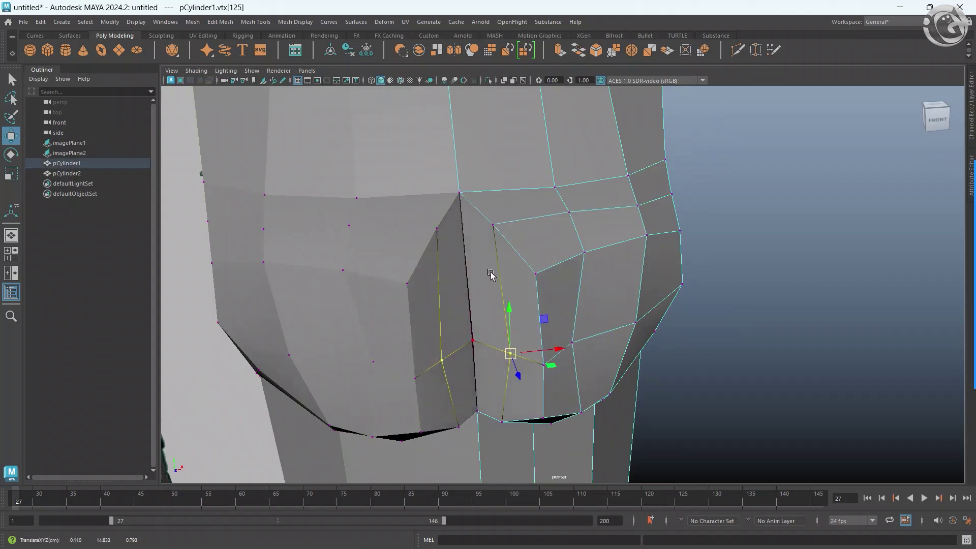
key("ctrl+z")
Try moving the neighbouring chest vertex outward and down, then undo it.
key("ctrl+z")
key("b")
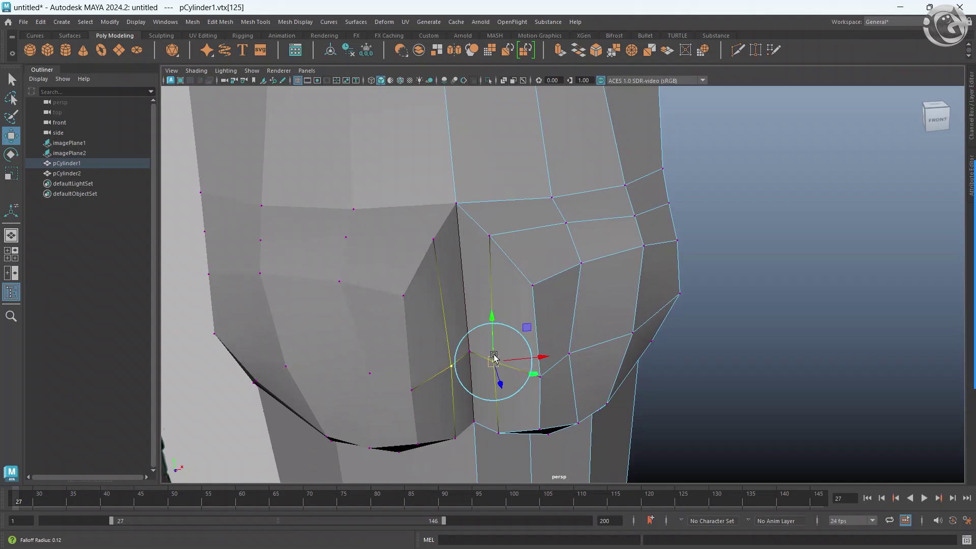
left_click_drag(489, 360, 510, 362)
left_click(489, 236)
left_click_drag(491, 234, 509, 237)
scroll(425, 283, "down", 3)
scroll(427, 307, "down", 3)
left_click(446, 279)
Lower the vertex under the chest centre with its soft neighbours, then pick vertices between the breasts.
key("ctrl+z")
left_click(526, 275)
mouse_move(527, 277)
left_mouse_down()
mouse_move(537, 280)
mouse_move(541, 331)
mouse_move(526, 361)
mouse_move(500, 289)
mouse_move(484, 355)
mouse_move(481, 301)
left_mouse_up()
left_click(522, 364)
key("ctrl+z")
left_click(524, 354)
left_click(473, 296)
key("ctrl+z")
From an angled right view, move the selected chest vertex and raise the one beside it.
left_click_drag(503, 300, 495, 252, "alt")
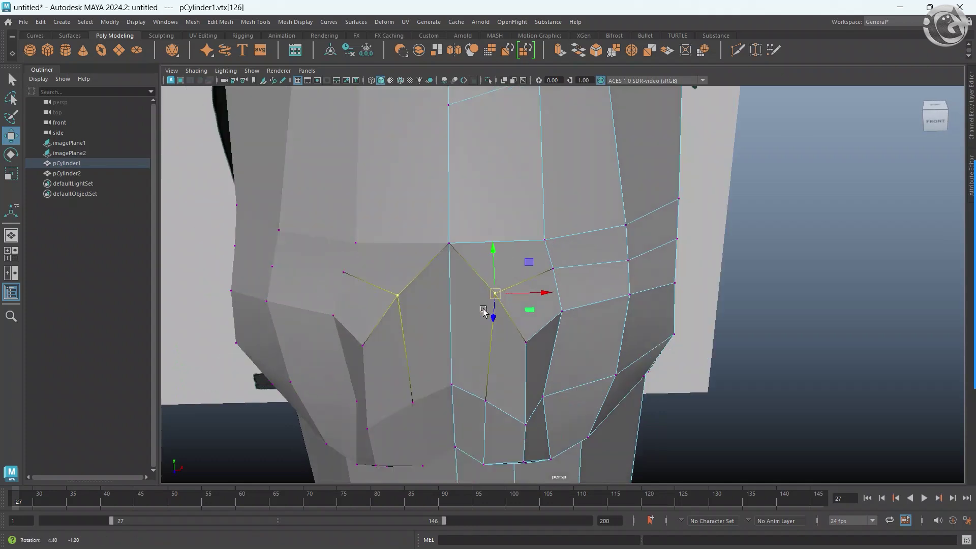
left_click_drag(488, 210, 487, 205)
left_click_drag(549, 221, 572, 214)
key("3")
scroll(636, 235, "down", 3)
mouse_move(635, 235)
left_mouse_down("alt")
mouse_move(551, 310)
mouse_move(544, 320)
mouse_move(559, 321)
mouse_move(545, 349)
mouse_move(438, 331)
mouse_move(530, 333)
mouse_move(436, 331)
left_mouse_up("alt")
key("1")
Select a vertex on the chest side and check it in smooth preview from a front three-quarter view.
left_click(447, 321)
scroll(500, 306, "up", 2)
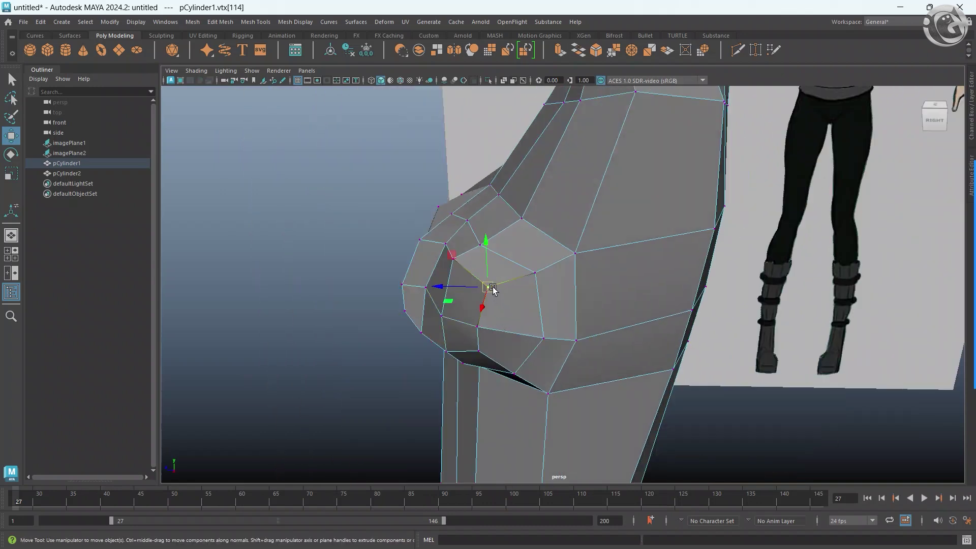
key("3")
mouse_move(486, 320)
left_mouse_down("alt")
mouse_move(546, 300)
mouse_move(555, 316)
mouse_move(514, 333)
mouse_move(496, 312)
mouse_move(511, 324)
left_mouse_up("alt")
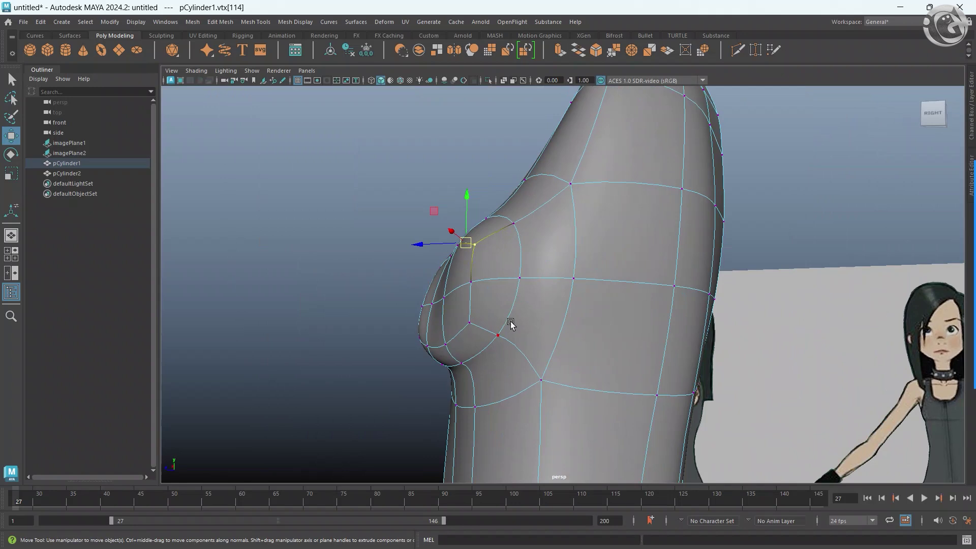
key("1")
Select chest vertices on the other side and below the chest, checking the smoothed result.
left_click(559, 279)
mouse_move(559, 279)
left_mouse_down("alt")
mouse_move(585, 316)
mouse_move(570, 346)
mouse_move(551, 371)
mouse_move(524, 348)
left_mouse_up("alt")
key("3")
key("1")
left_click(600, 348)
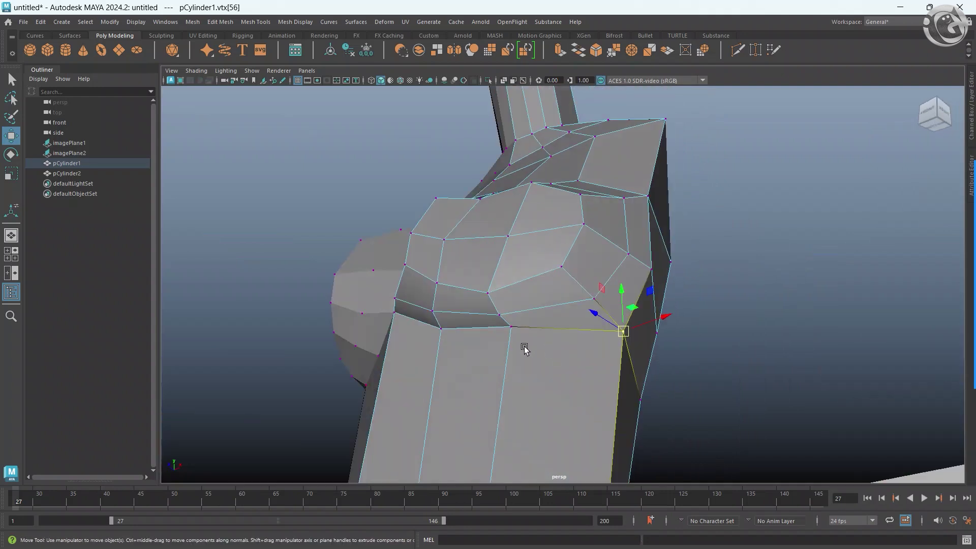
Close the thin gap under the chest centre and verify the shape in smooth preview.
left_click(441, 328)
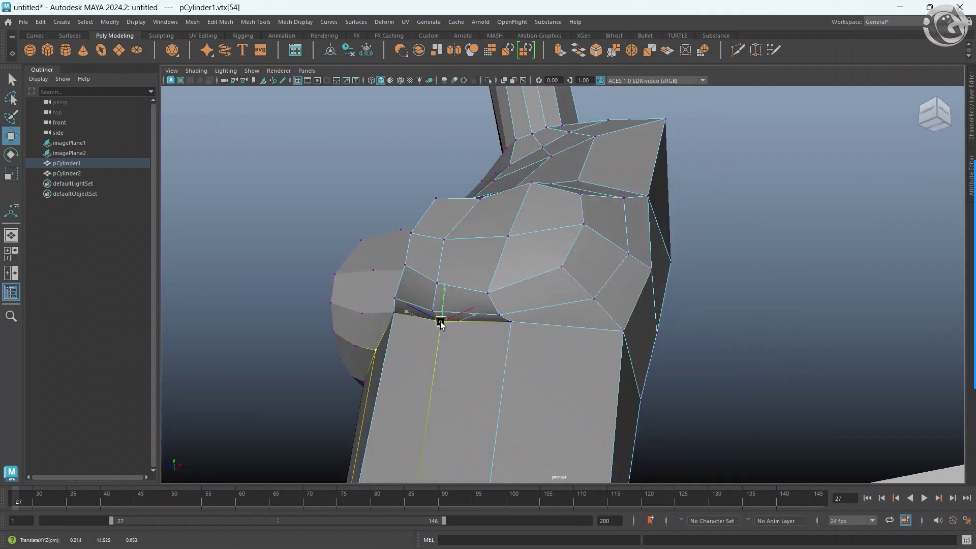
left_click_drag(442, 323, 511, 359, "alt")
left_click(473, 331)
left_click_drag(476, 329, 486, 351)
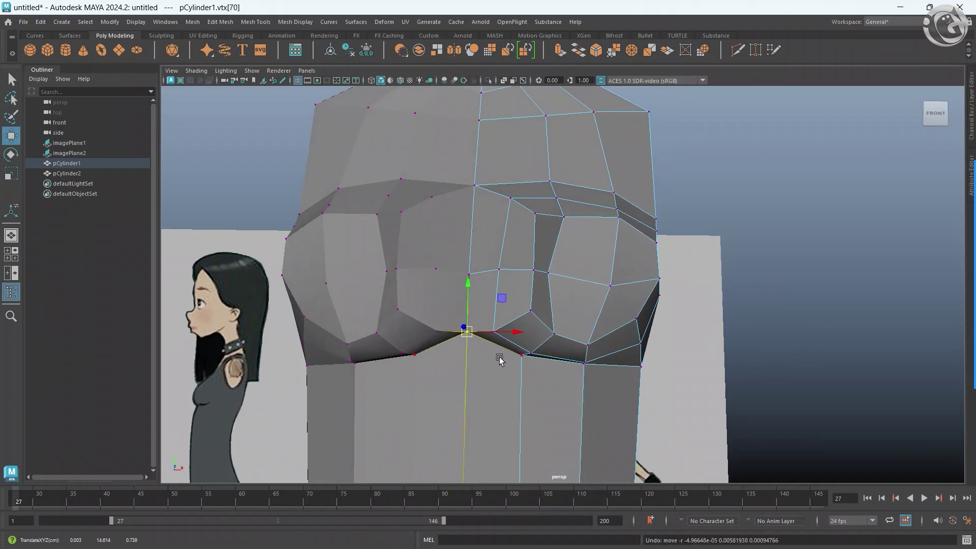
key("3")
mouse_move(500, 360)
left_mouse_down("alt")
mouse_move(474, 366)
mouse_move(502, 373)
left_mouse_up("alt")
key("1")
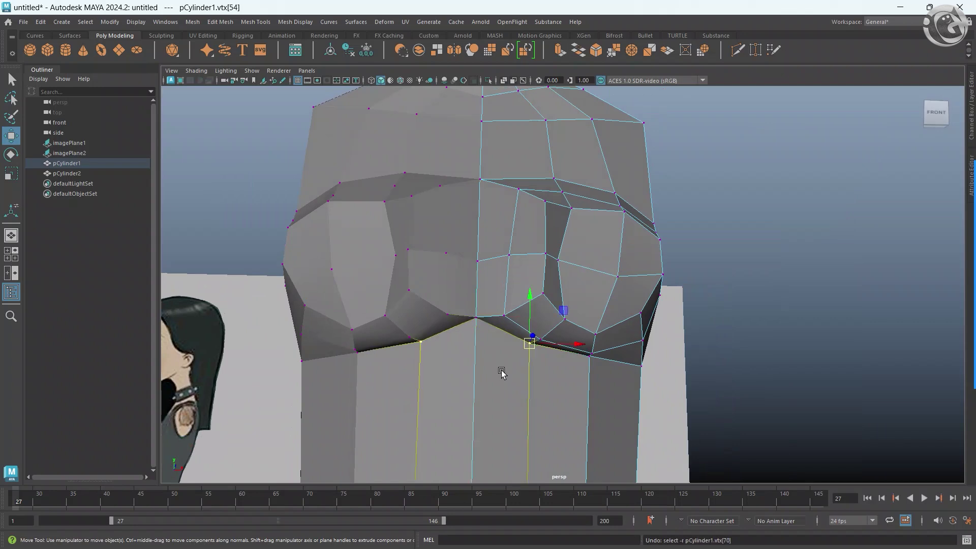
Select the vertex between the breasts and inspect the smoothed chest from several sides.
left_click(506, 325)
key("3")
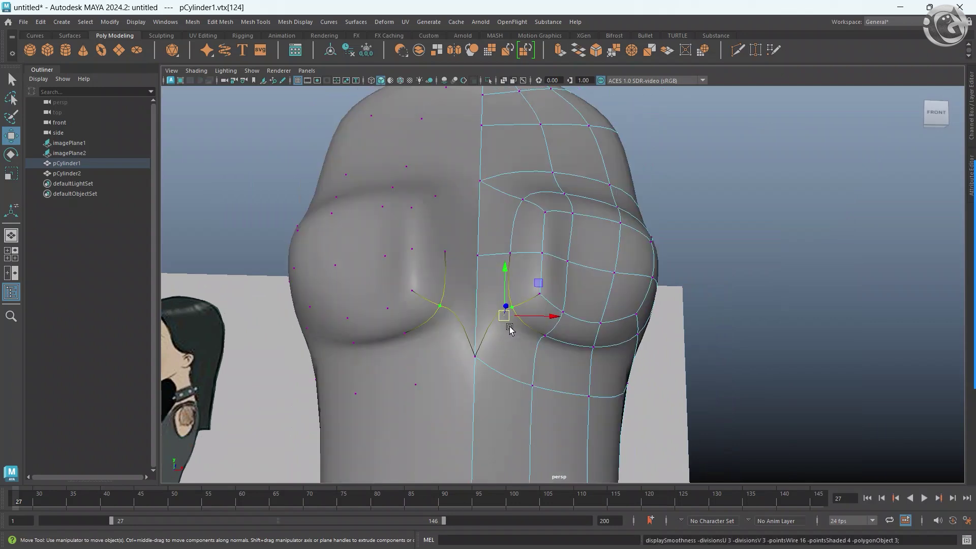
scroll(506, 366, "down", 3)
left_click_drag(479, 381, 407, 395, "alt")
key("1")
mouse_move(395, 342)
left_mouse_down("alt")
mouse_move(553, 359)
mouse_move(511, 367)
left_mouse_up("alt")
scroll(554, 360, "down", 3)
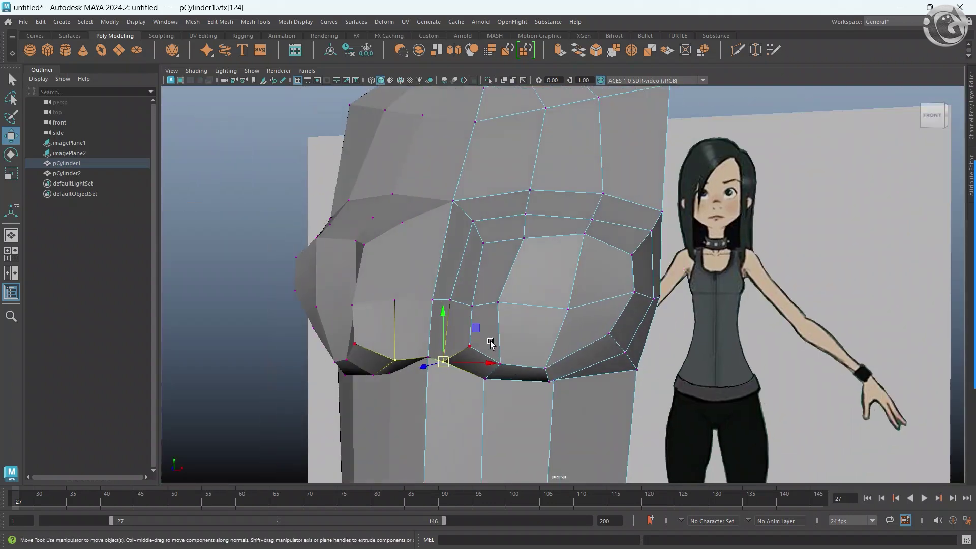
mouse_move(498, 307)
left_mouse_down("alt")
mouse_move(523, 342)
mouse_move(434, 385)
mouse_move(431, 301)
left_mouse_up("alt")
Pull the lower chest-edge vertex up and outward, keeping the vertex selection intact.
left_click(529, 349)
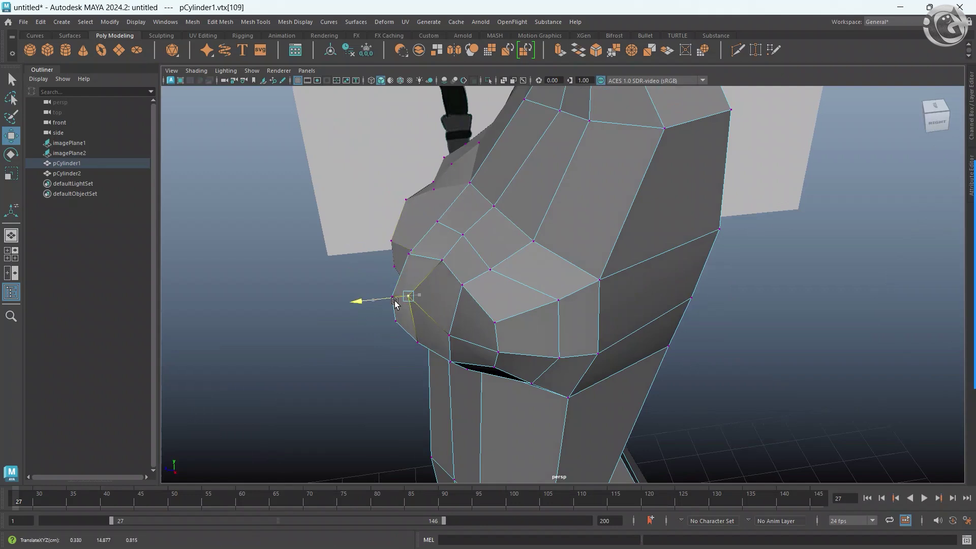
key("F8")
key("ctrl+z")
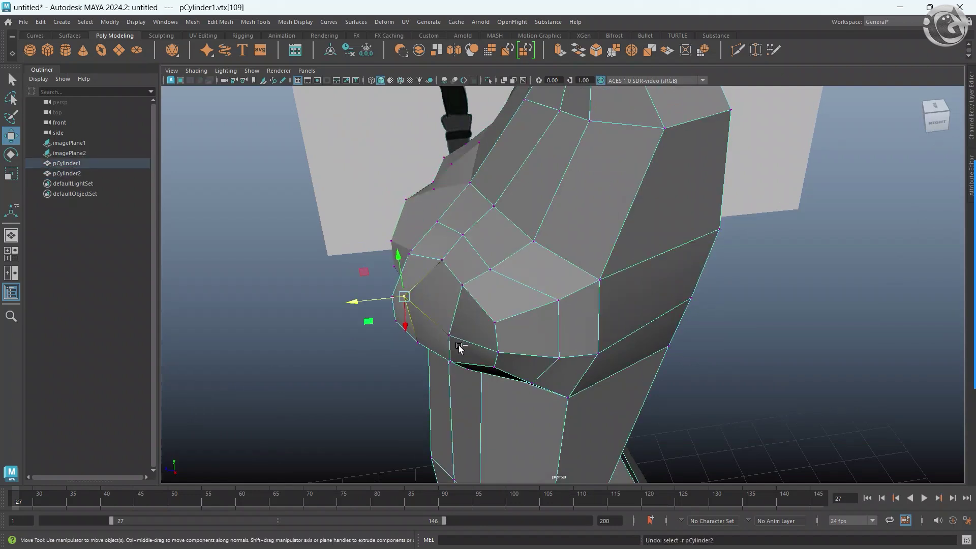
mouse_move(453, 340)
left_mouse_down()
mouse_move(397, 304)
mouse_move(430, 324)
left_mouse_up()
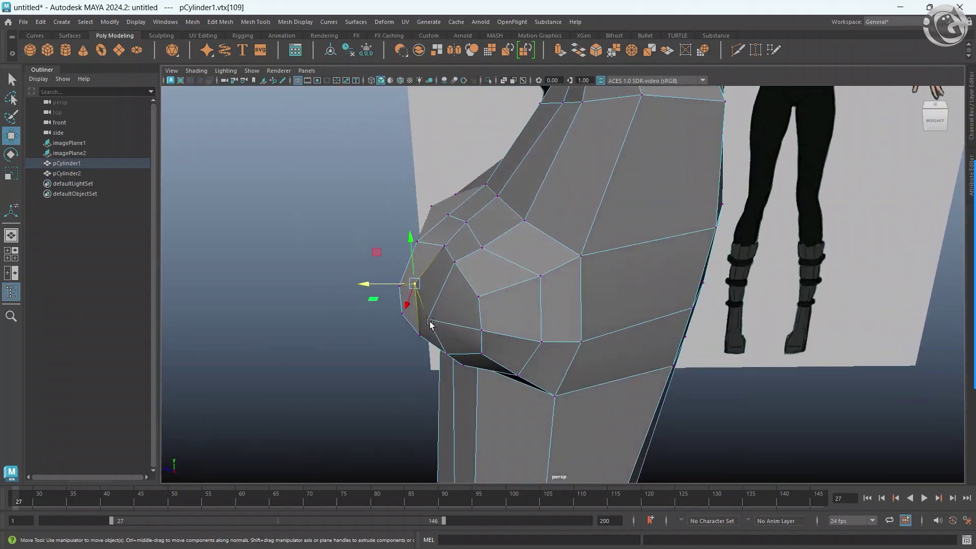
left_click(430, 324)
key("ctrl+z")
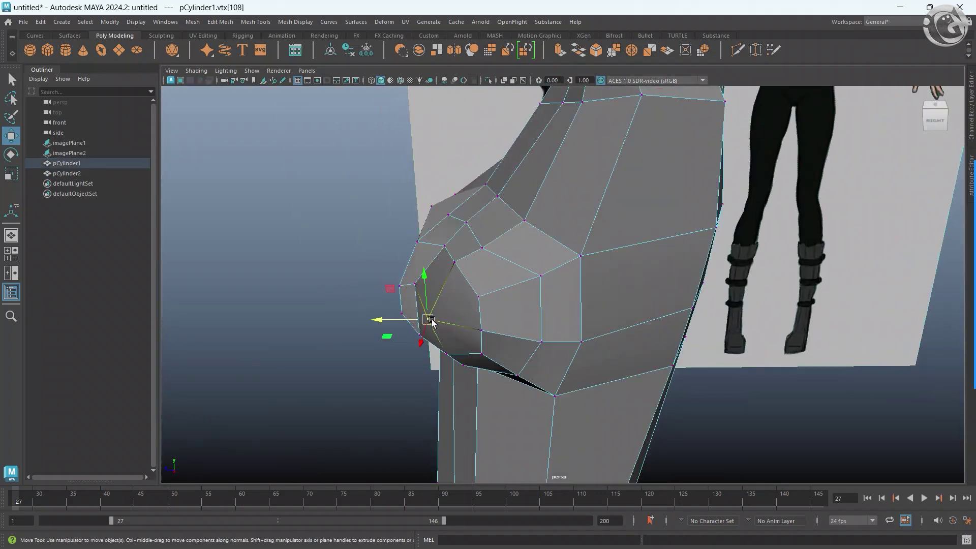
left_click_drag(431, 322, 425, 331, "alt")
Compare the smoothed chest against the side reference image behind the mesh.
mouse_move(421, 298)
left_mouse_down("alt")
mouse_move(457, 335)
mouse_move(443, 347)
mouse_move(570, 382)
mouse_move(534, 388)
mouse_move(582, 374)
mouse_move(429, 391)
mouse_move(587, 247)
mouse_move(565, 274)
mouse_move(537, 280)
mouse_move(522, 298)
mouse_move(620, 269)
mouse_move(748, 176)
left_mouse_up("alt")
key("3")
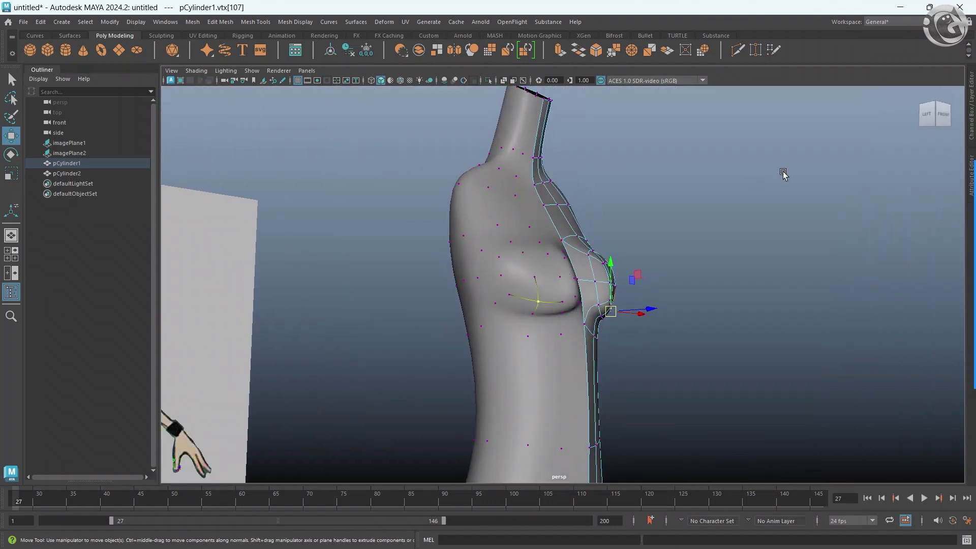
mouse_move(501, 364)
left_mouse_down("alt")
mouse_move(540, 342)
mouse_move(434, 355)
mouse_move(516, 367)
mouse_move(446, 366)
mouse_move(448, 394)
mouse_move(499, 356)
mouse_move(522, 361)
left_mouse_up("alt")
key("1")
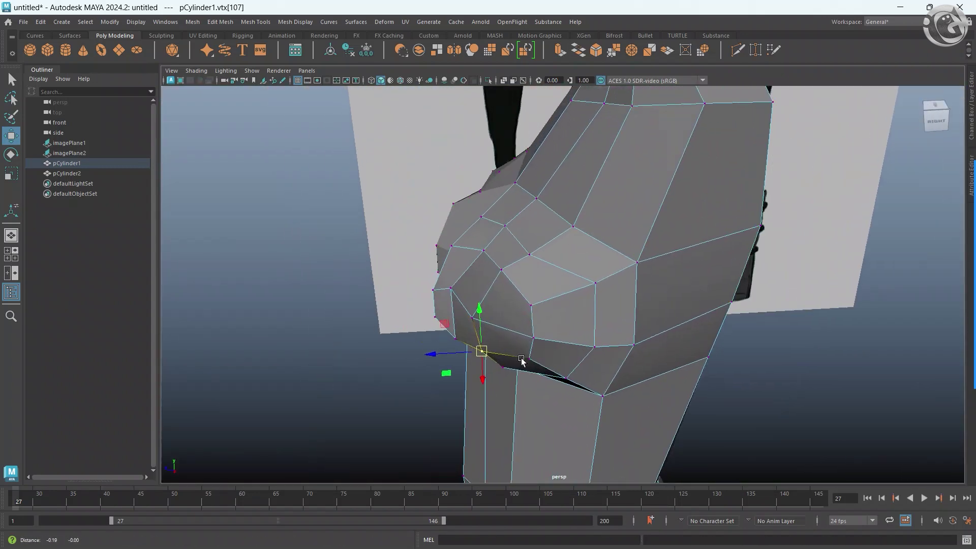
Move the lower breast vertex down and pull another vertex left to reshape the breast.
left_click(450, 288)
left_click_drag(449, 290, 452, 304)
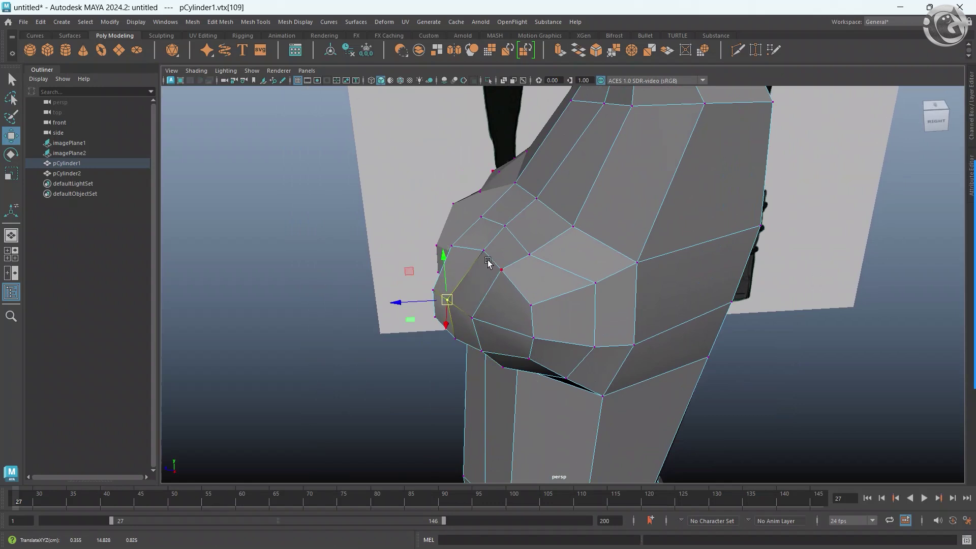
key("F8")
left_click(504, 279)
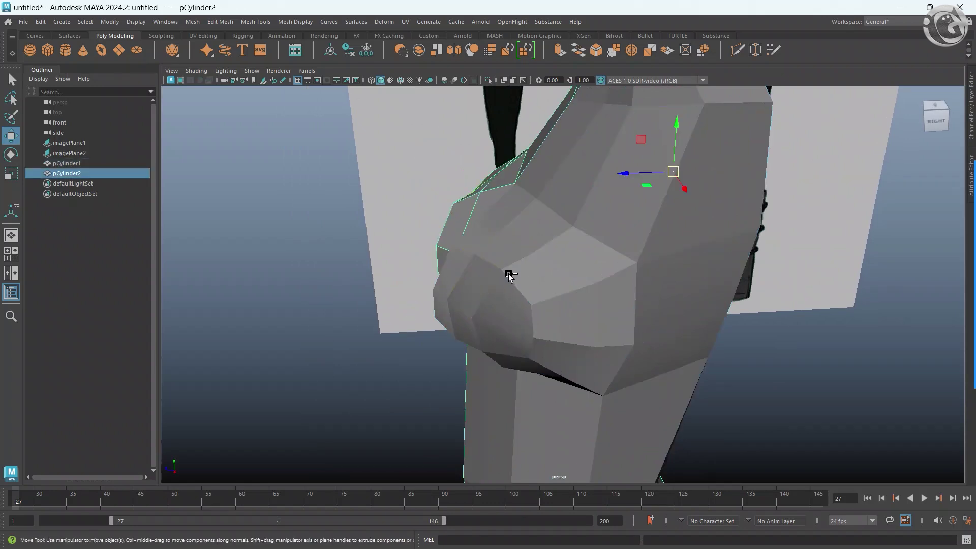
key("ctrl+z")
mouse_move(502, 278)
left_mouse_down()
mouse_move(484, 282)
mouse_move(588, 305)
mouse_move(562, 331)
left_mouse_up()
key("3")
key("1")
Select front breast vertices and check the smoothed shape from frontal and side angles.
left_click_drag(555, 296, 514, 305, "alt")
left_click(511, 275)
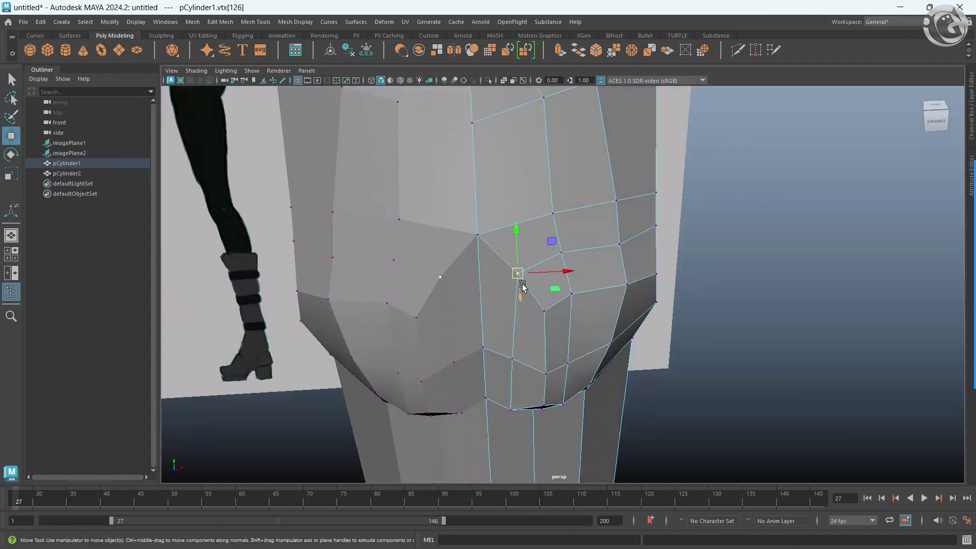
left_click(508, 356)
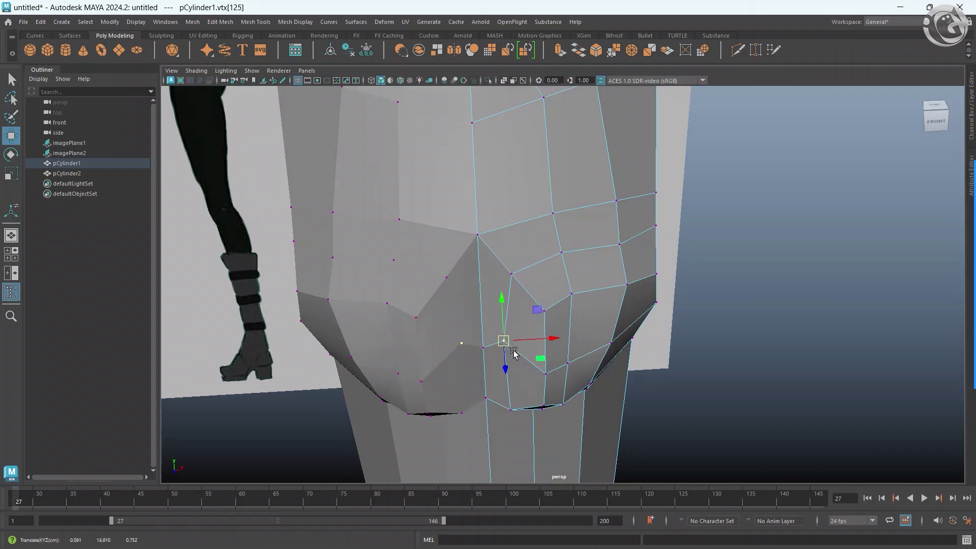
key("3")
mouse_move(527, 371)
left_mouse_down("alt")
mouse_move(506, 331)
mouse_move(514, 336)
mouse_move(501, 346)
mouse_move(483, 327)
left_mouse_up("alt")
key("1")
key("3")
key("1")
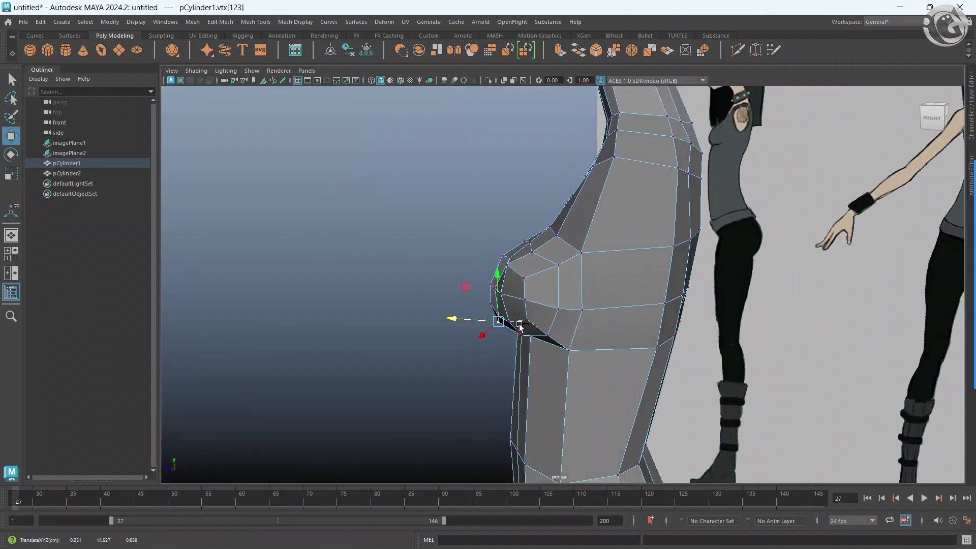
Select the vertex under the breast and inspect the smoothed underside crease from new angles.
scroll(513, 323, "up", 2)
left_click(507, 349)
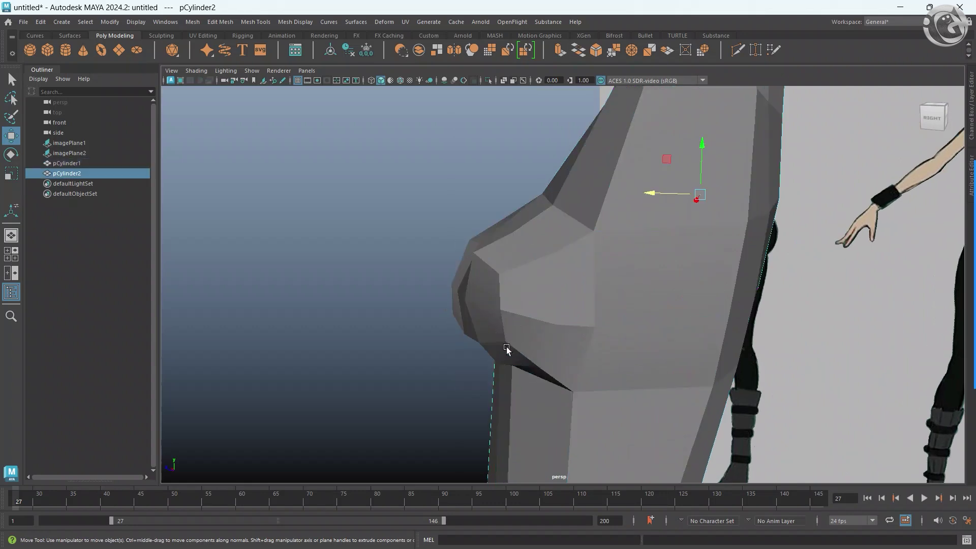
key("ctrl+z")
left_click(520, 364)
key("ctrl+z")
mouse_move(491, 349)
left_mouse_down("alt")
mouse_move(476, 352)
mouse_move(839, 174)
mouse_move(525, 374)
mouse_move(434, 401)
left_mouse_up("alt")
left_click(525, 373)
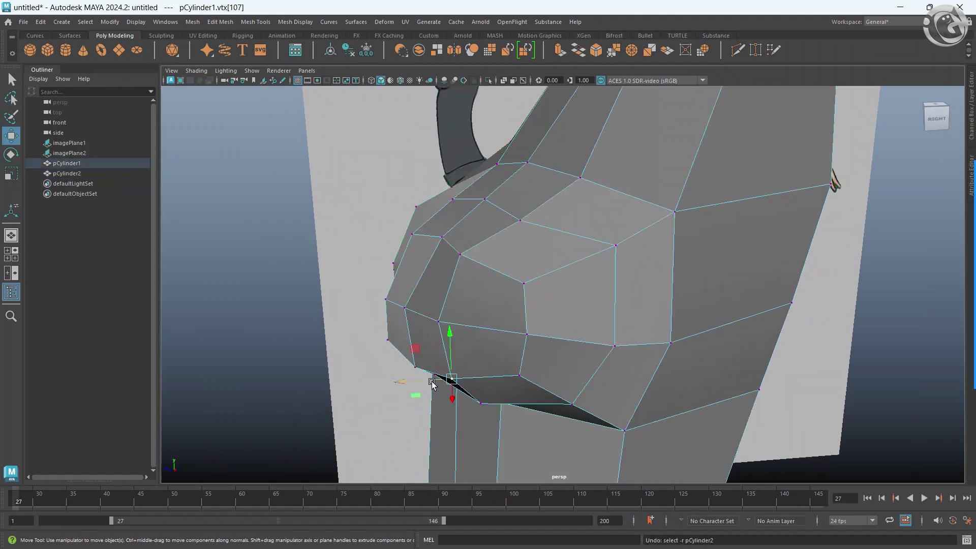
mouse_move(424, 390)
left_mouse_down("alt")
mouse_move(399, 405)
mouse_move(423, 365)
left_mouse_up("alt")
key("3")
mouse_move(263, 434)
left_mouse_down("alt")
mouse_move(911, 200)
mouse_move(462, 425)
mouse_move(414, 464)
mouse_move(485, 373)
mouse_move(469, 412)
left_mouse_up("alt")
key("1")
In smooth preview, nudge the underside vertex upward and pick vertices along the breast edge.
key("3")
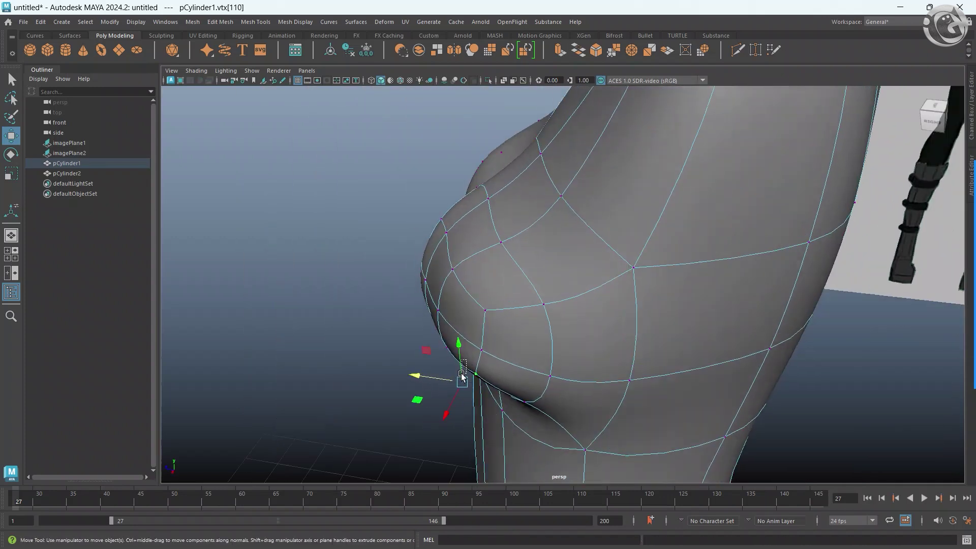
left_click(460, 378)
key("ctrl+z")
left_click_drag(455, 361, 454, 363)
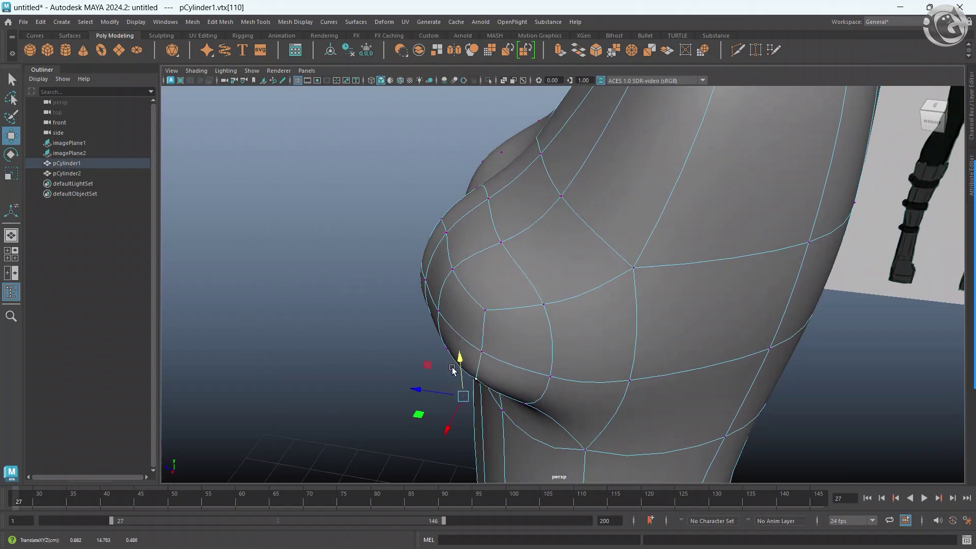
left_click(447, 354)
left_click(480, 308)
left_click(543, 304)
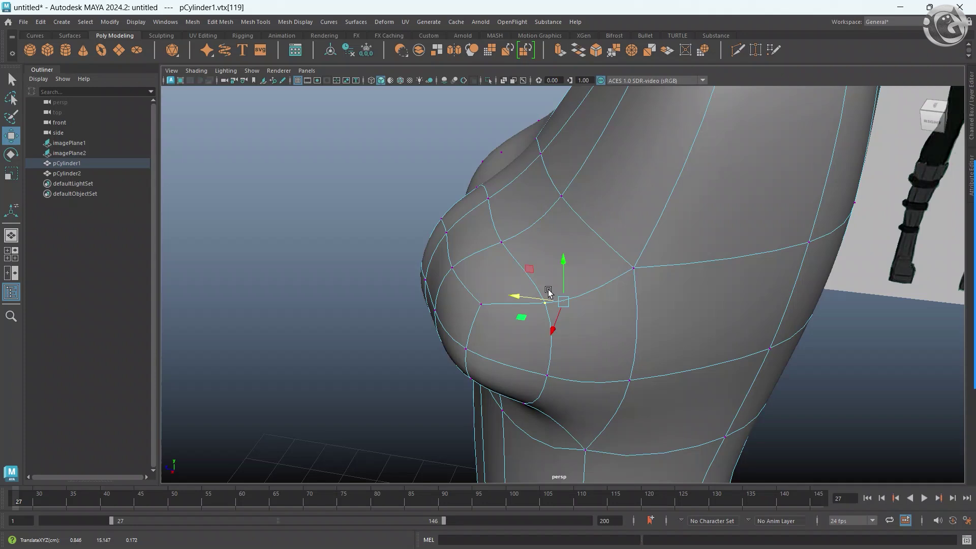
Select lower and underside breast vertices on both breasts from side and frontal views.
left_click_drag(548, 292, 636, 349, "alt")
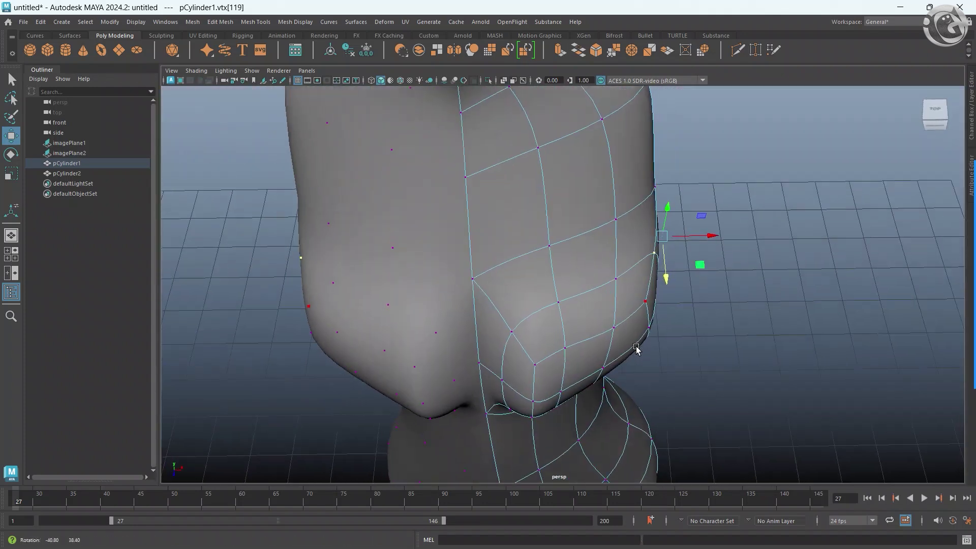
left_click(618, 334)
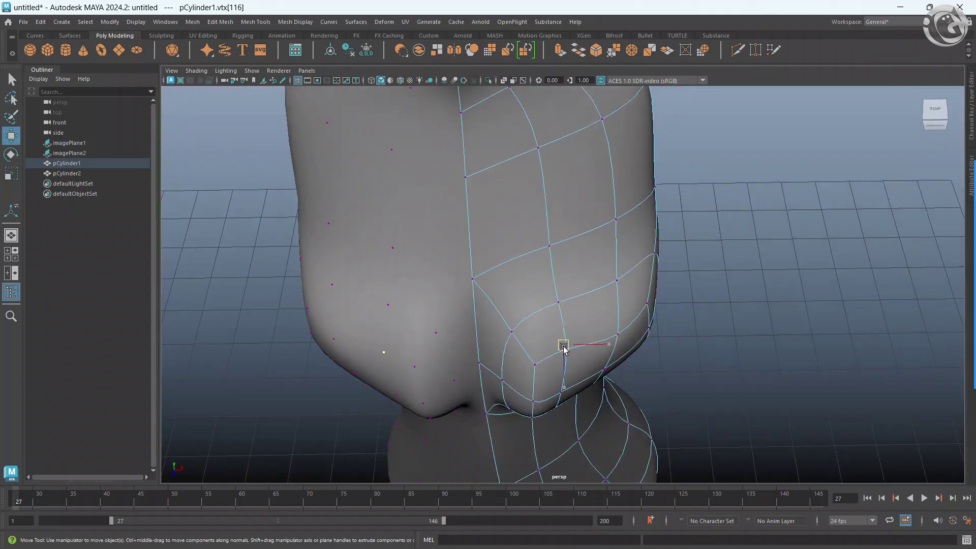
mouse_move(577, 388)
left_mouse_down("alt")
mouse_move(592, 344)
mouse_move(529, 305)
mouse_move(505, 331)
mouse_move(488, 309)
mouse_move(503, 313)
mouse_move(497, 285)
mouse_move(483, 290)
mouse_move(500, 320)
mouse_move(464, 344)
mouse_move(464, 318)
mouse_move(440, 306)
mouse_move(476, 309)
left_mouse_up("alt")
left_click(592, 342)
left_click(490, 314)
Select the front chest-row vertices and the lowest vertex under the breast.
left_click(506, 333)
left_click(487, 308)
left_click(537, 308)
left_click(497, 353)
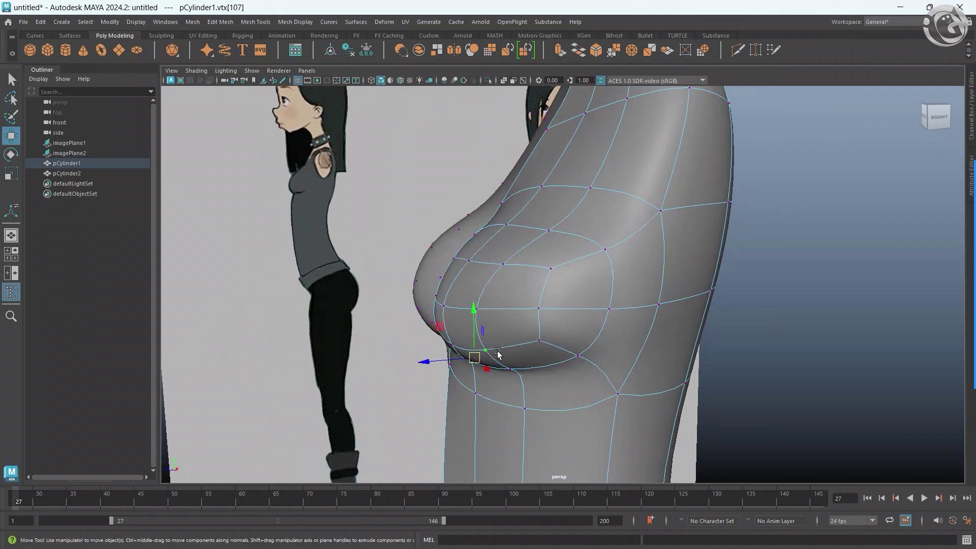
left_click_drag(489, 358, 363, 335, "alt")
left_click(436, 359)
In the side view, drop the lowest breast vertex and push the next one onto the reference.
key("space")
scroll(692, 384, "up", 3)
scroll(692, 385, "up", 3)
scroll(701, 389, "up", 2)
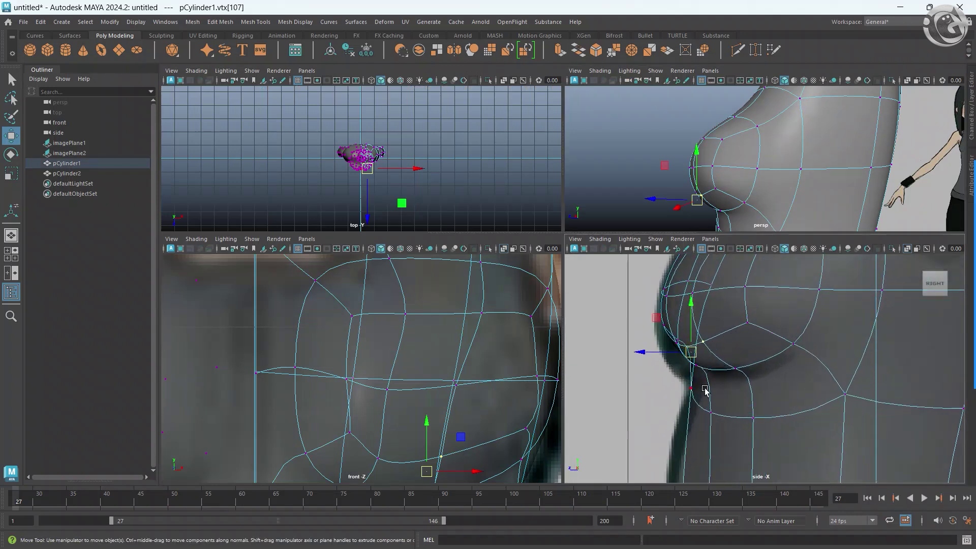
scroll(705, 386, "up", 2)
left_click_drag(681, 356, 665, 365)
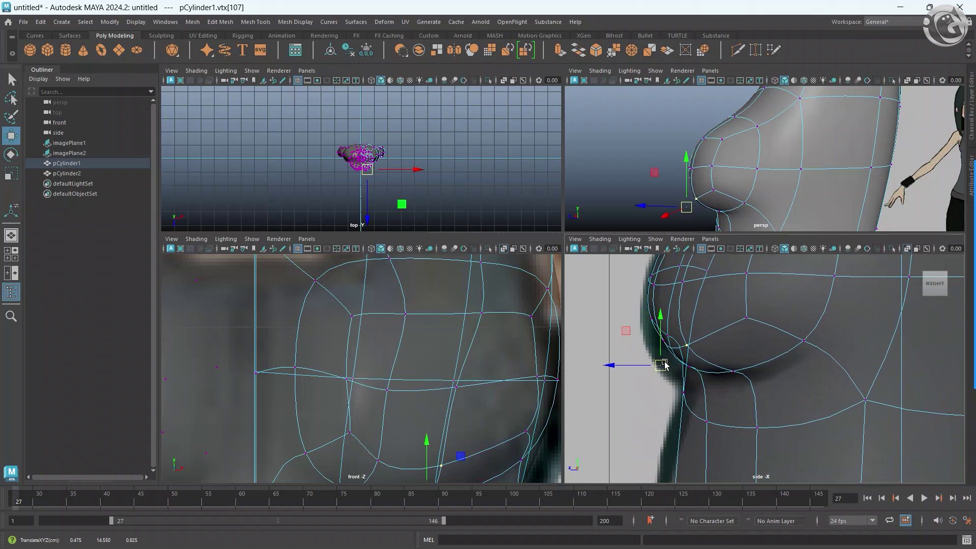
left_click(696, 169)
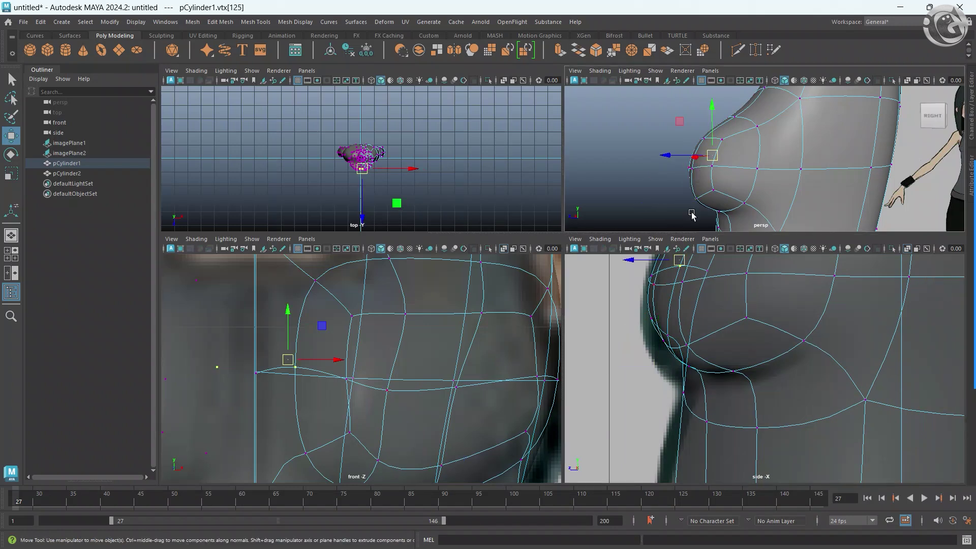
left_click_drag(670, 283, 658, 283)
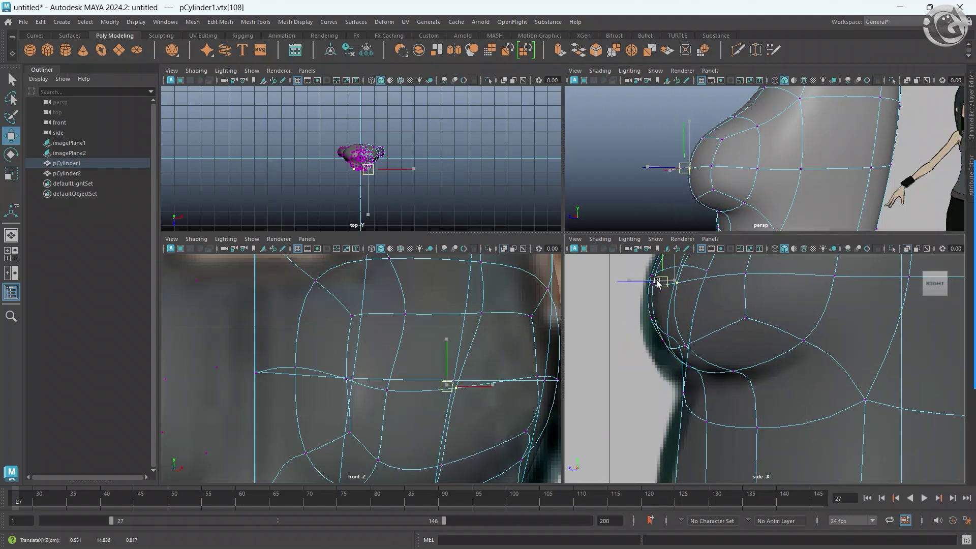
Move the breast-front vertices so they follow the reference curve.
mouse_move(680, 198)
left_mouse_down("alt")
mouse_move(737, 168)
mouse_move(669, 292)
mouse_move(641, 298)
mouse_move(634, 315)
left_mouse_up("alt")
left_click(686, 179)
left_click(647, 325)
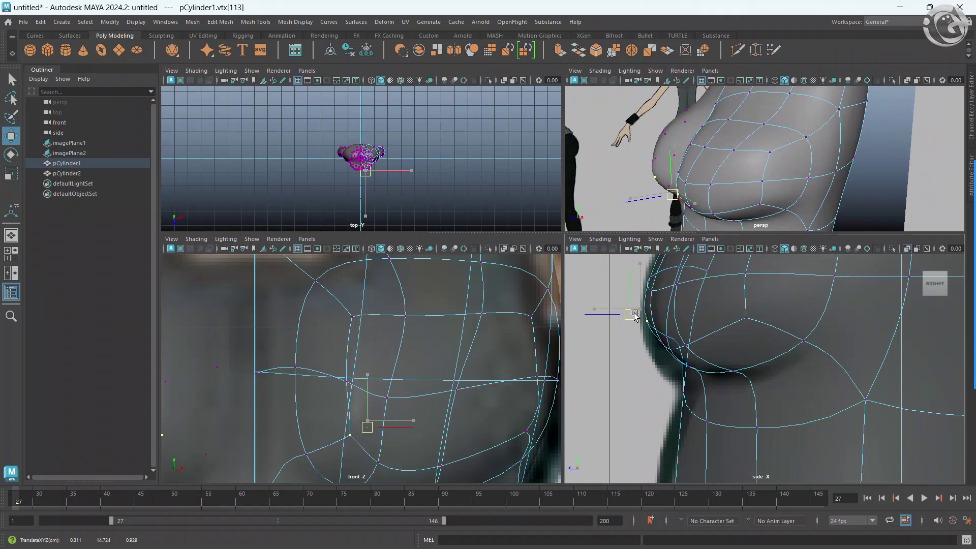
left_click_drag(676, 203, 697, 184, "alt")
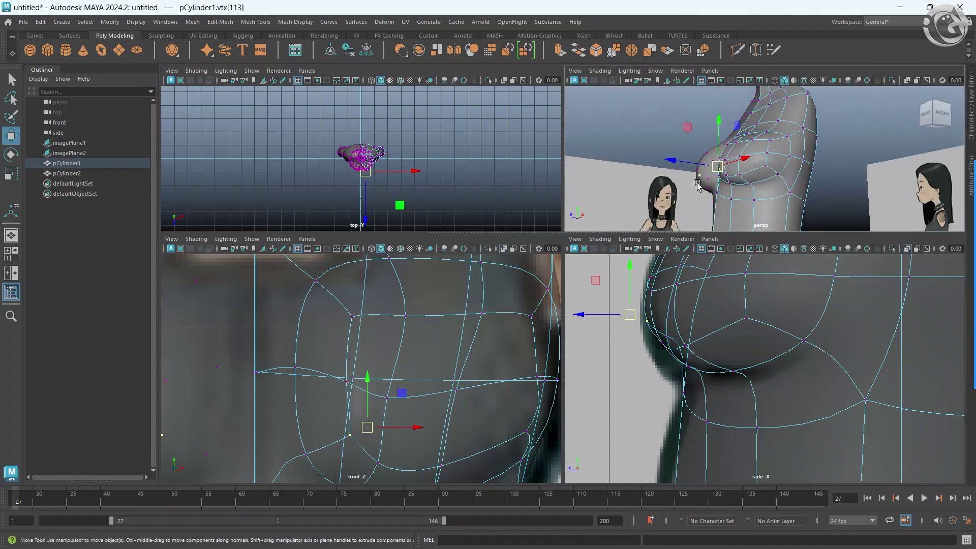
left_click(728, 179)
mouse_move(667, 352)
left_mouse_down()
mouse_move(664, 337)
mouse_move(655, 370)
mouse_move(670, 361)
left_mouse_up()
Lower the breast-curve and underside crease vertices, and shift an upper-chest vertex near the shoulder.
left_click_drag(746, 177, 739, 173)
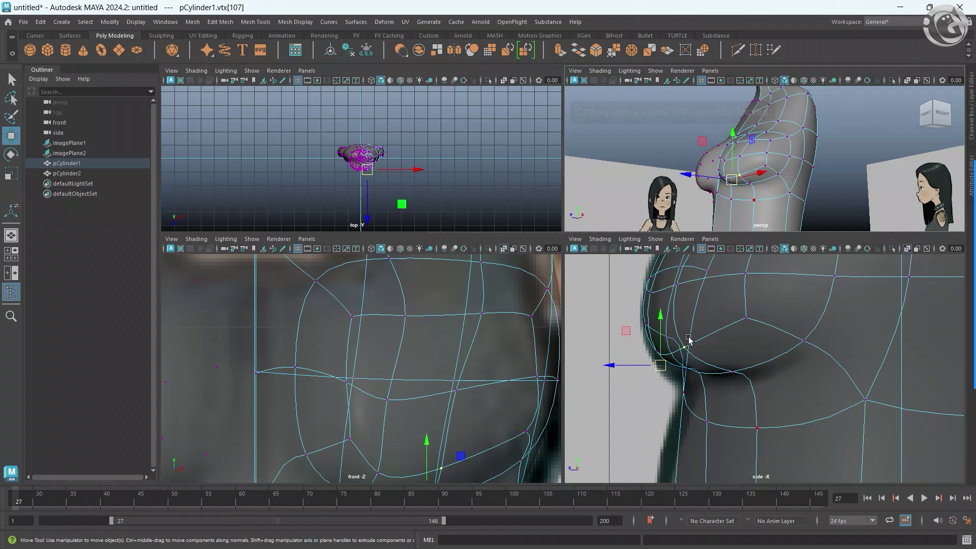
left_click_drag(660, 365, 666, 382)
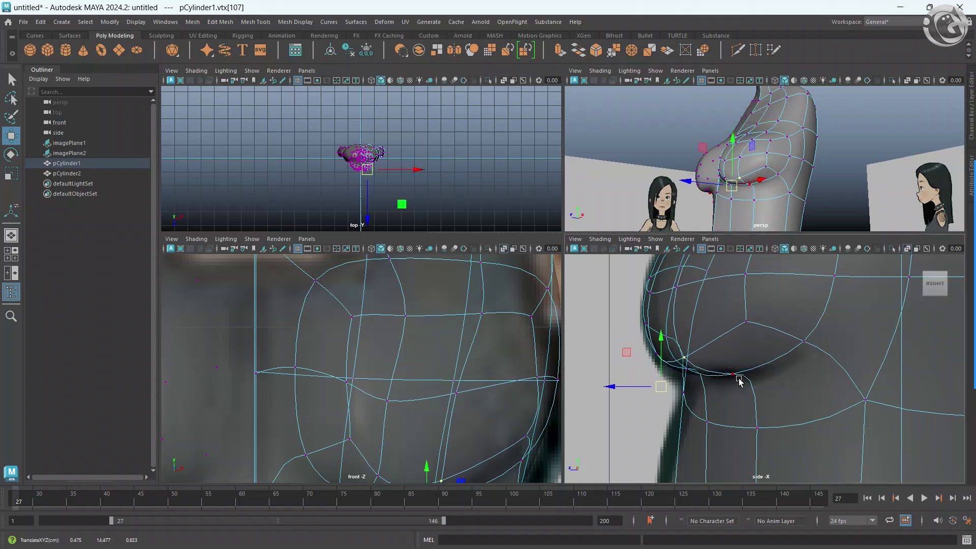
left_click_drag(734, 378, 730, 390)
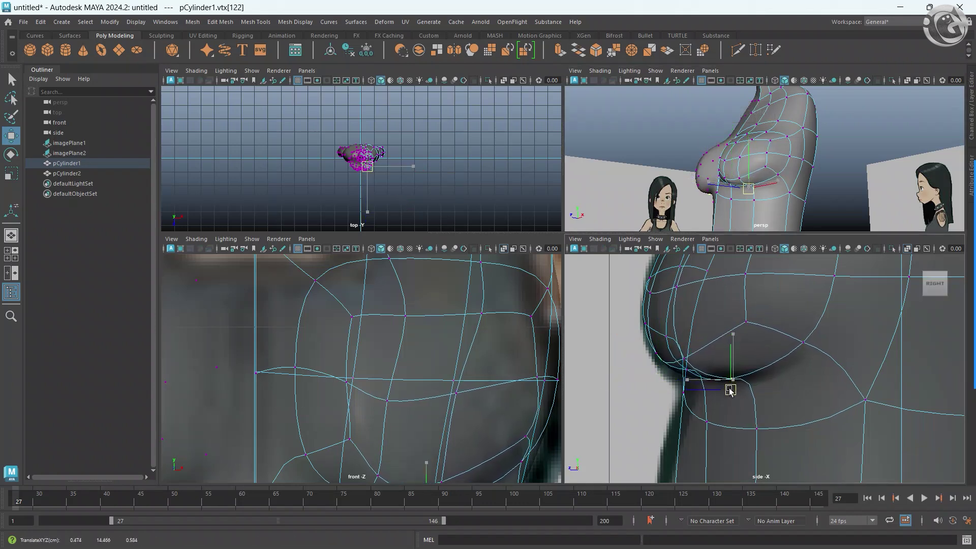
left_click(679, 378)
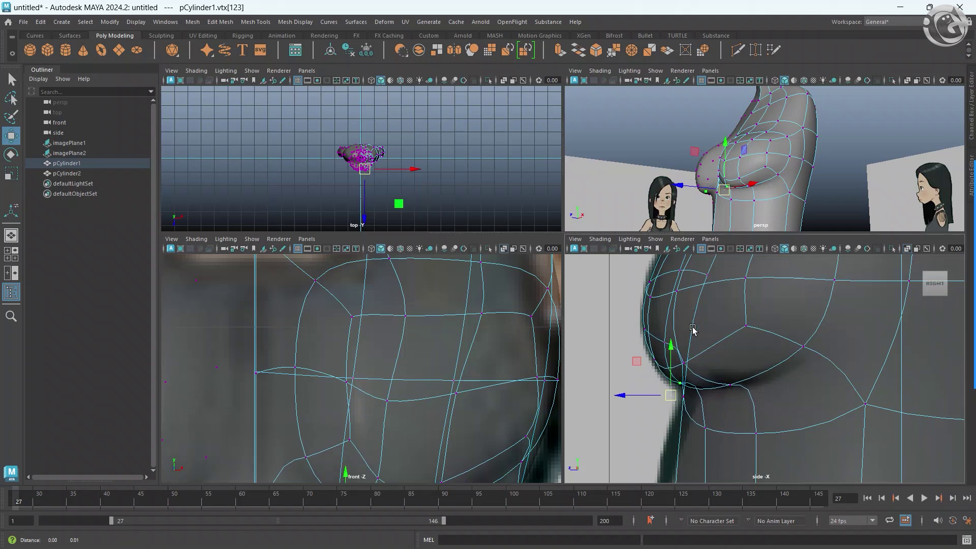
middle_click_drag(700, 359, 703, 405, "alt")
left_click(727, 343)
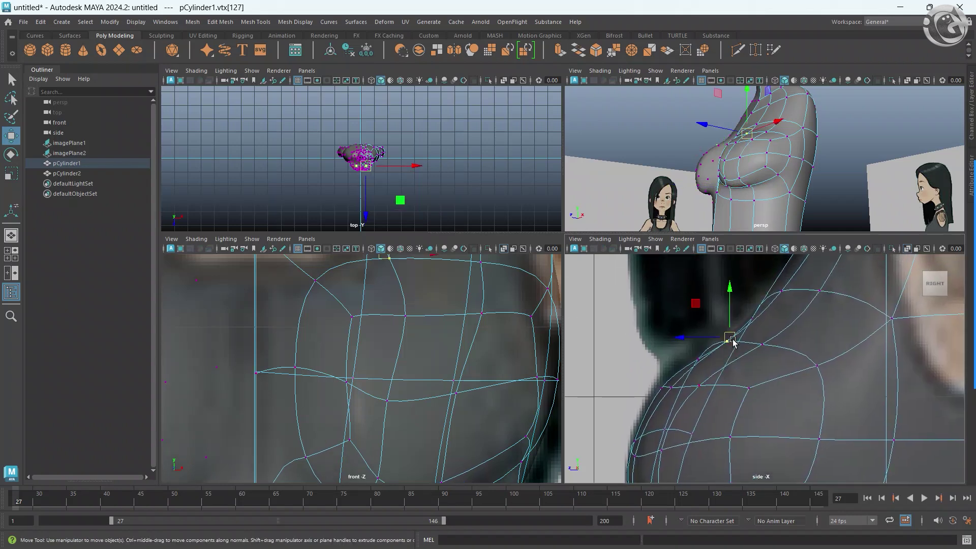
left_click_drag(743, 340, 806, 350)
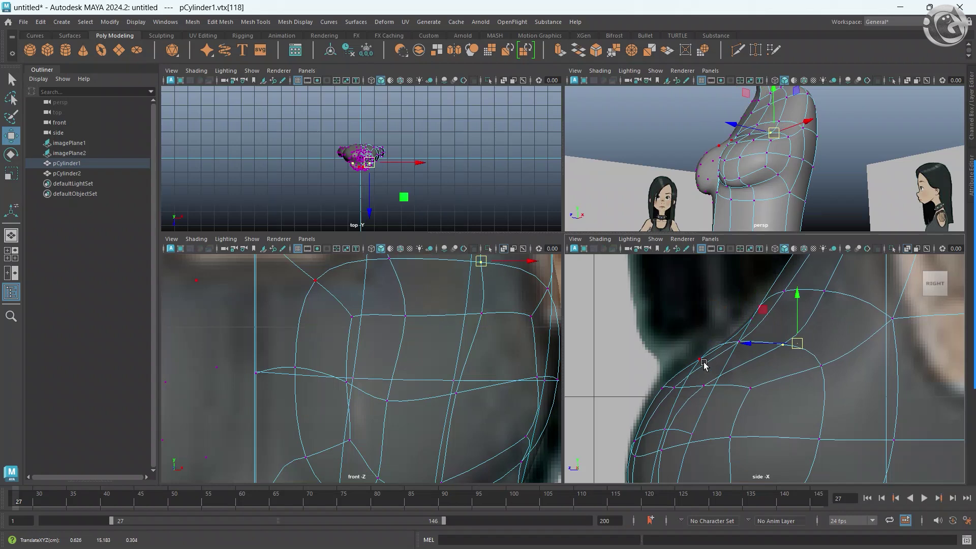
Undo an accidental select-all, then fit the upper-chest and lower-breast vertices to the reference outline.
key("ctrl+shift+a")
key("ctrl+z")
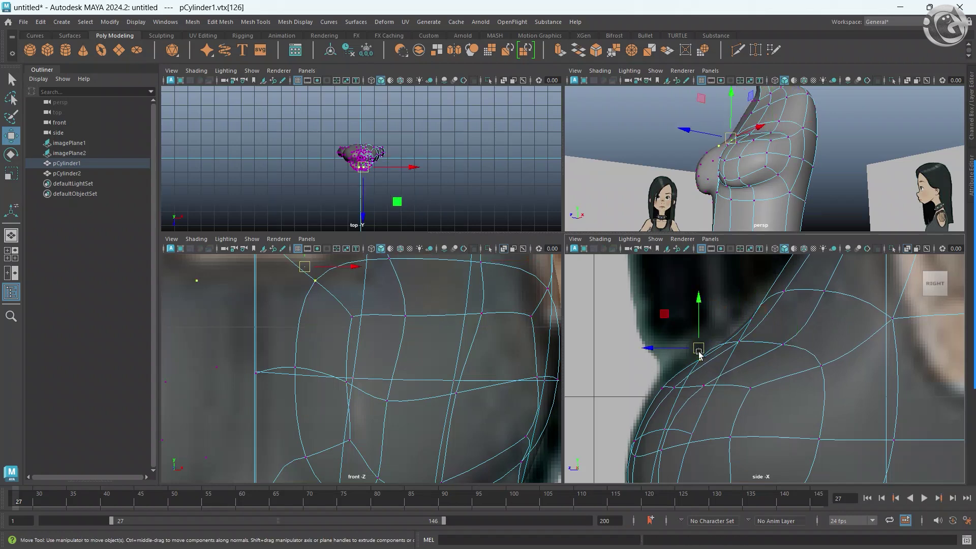
left_click(708, 386)
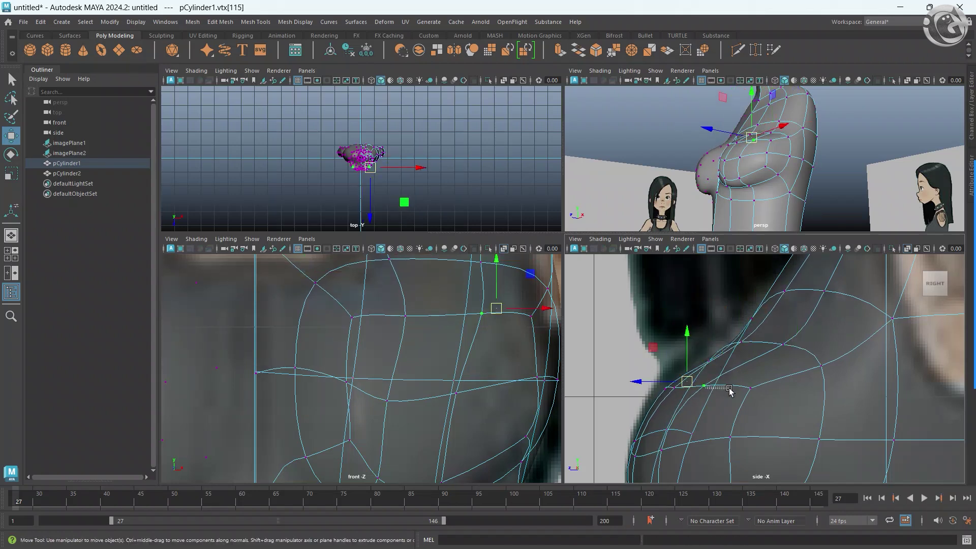
middle_click_drag(729, 391, 755, 390)
left_click(681, 390)
mouse_move(671, 388)
middle_mouse_down()
mouse_move(698, 388)
mouse_move(695, 337)
middle_mouse_up()
left_click(635, 396)
middle_click_drag(635, 396, 670, 395)
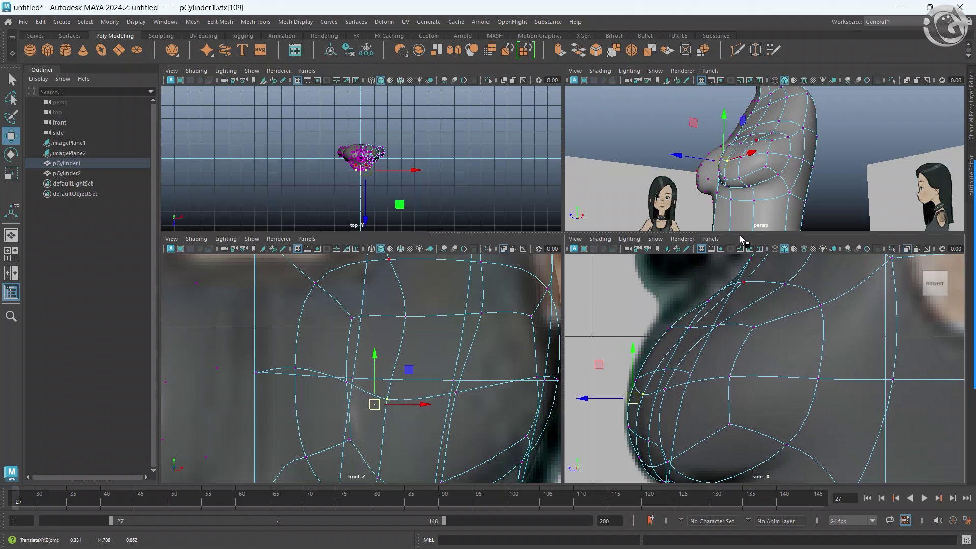
key("space")
mouse_move(684, 368)
left_mouse_down("alt")
mouse_move(480, 365)
mouse_move(454, 327)
left_mouse_up("alt")
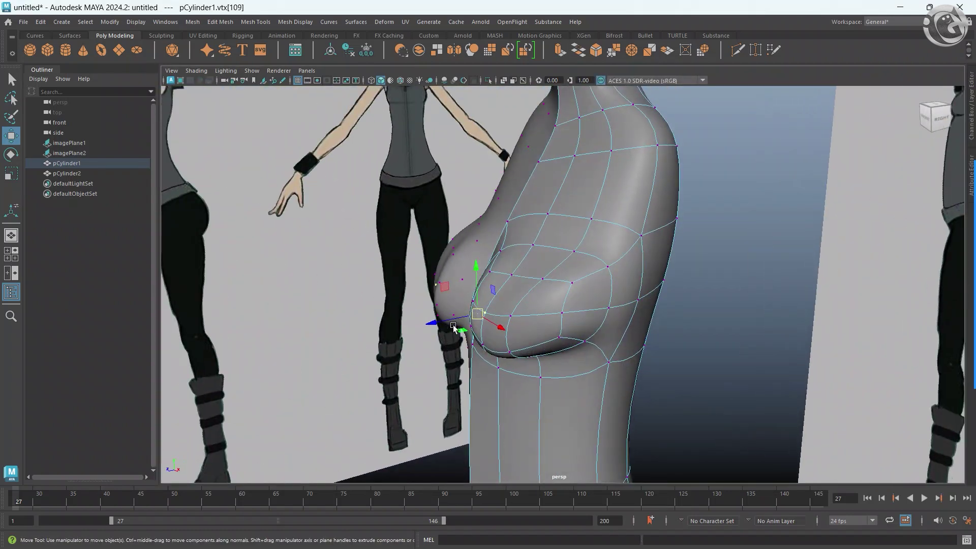
Undo the last two changes and compare the cage and smoothed torso from front and side.
key("1")
mouse_move(334, 475)
left_mouse_down("alt")
mouse_move(466, 405)
mouse_move(411, 412)
mouse_move(493, 368)
mouse_move(449, 388)
left_mouse_up("alt")
key("ctrl+z")
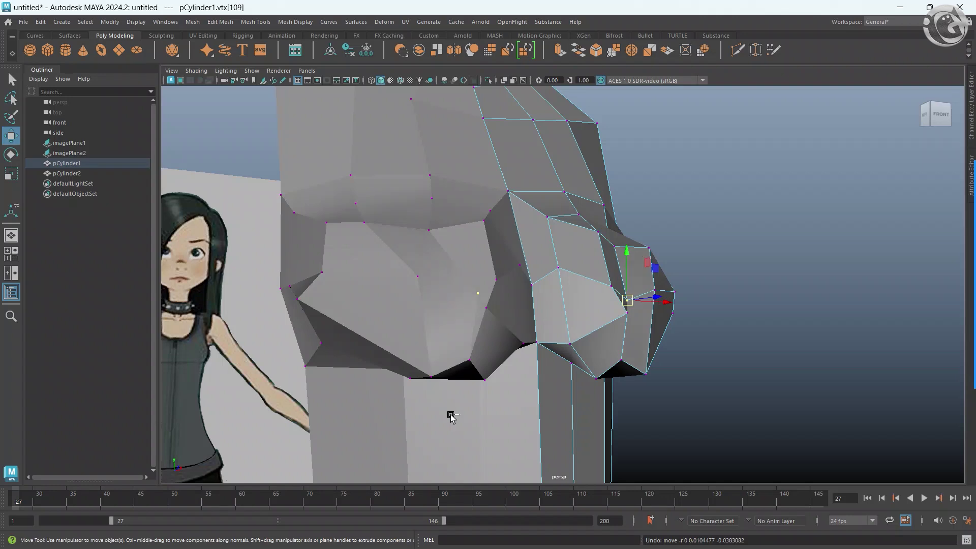
key("ctrl+z")
key("ctrl+z")
key("ctrl+z")
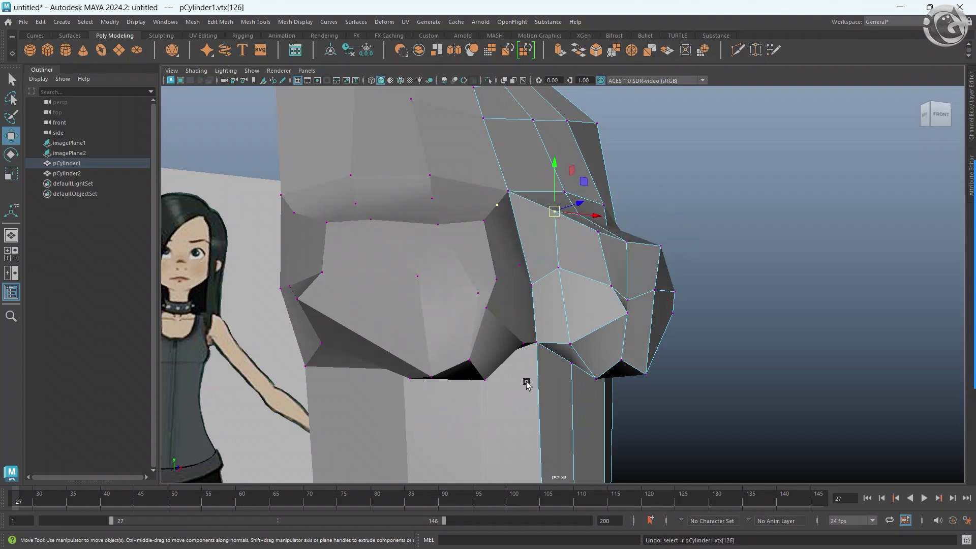
key("3")
mouse_move(543, 362)
left_mouse_down("alt")
mouse_move(366, 360)
mouse_move(512, 341)
left_mouse_up("alt")
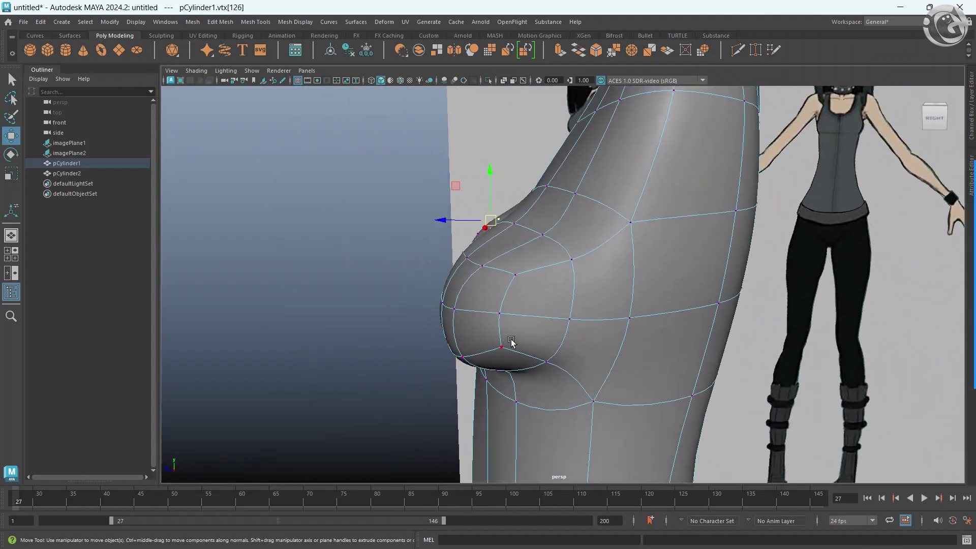
key("1")
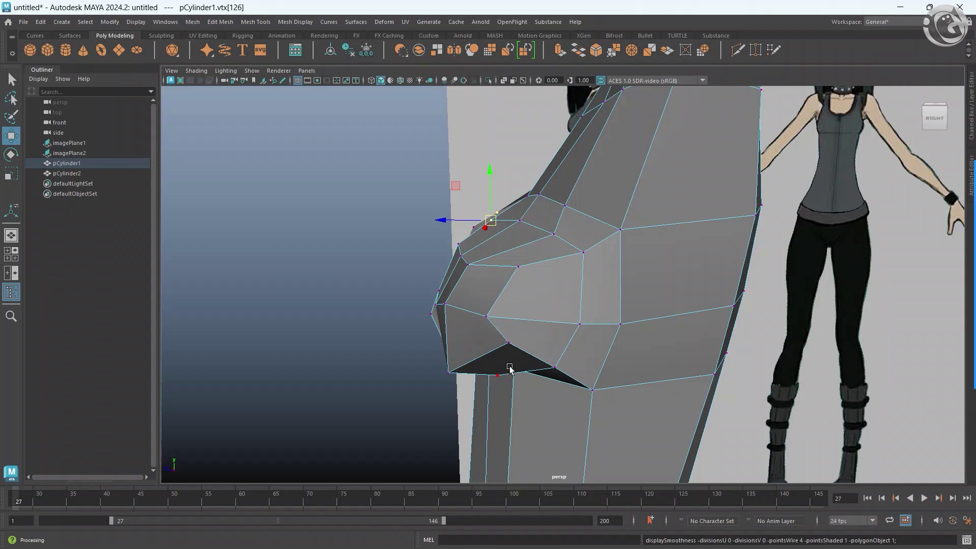
Orbit the torso, toggling cage and smooth preview to inspect the breast shape.
mouse_move(438, 296)
left_mouse_down("alt")
mouse_move(493, 339)
mouse_move(524, 284)
mouse_move(471, 338)
mouse_move(616, 345)
mouse_move(588, 338)
mouse_move(549, 391)
mouse_move(549, 359)
mouse_move(561, 386)
mouse_move(496, 343)
left_mouse_up("alt")
key("1")
key("3")
key("1")
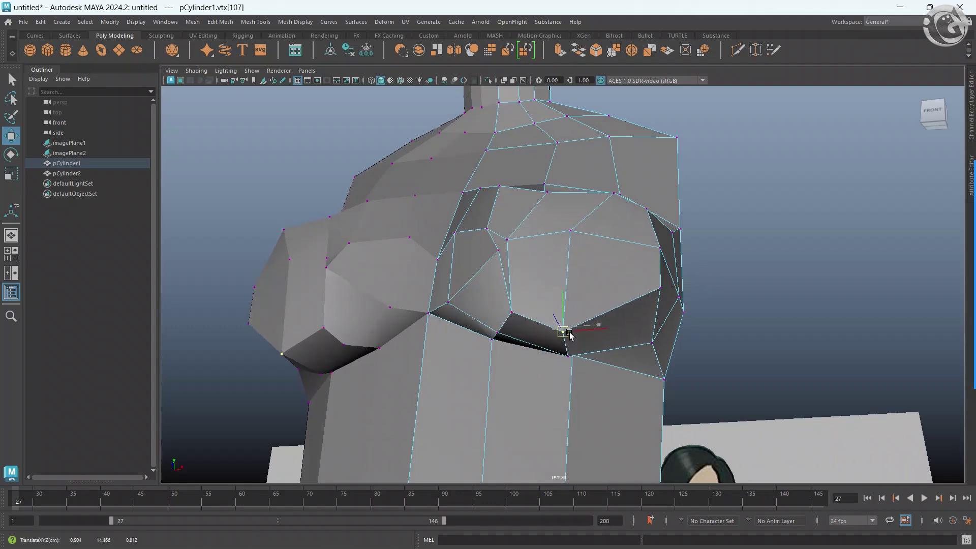
key("3")
left_click_drag(559, 330, 468, 409, "alt")
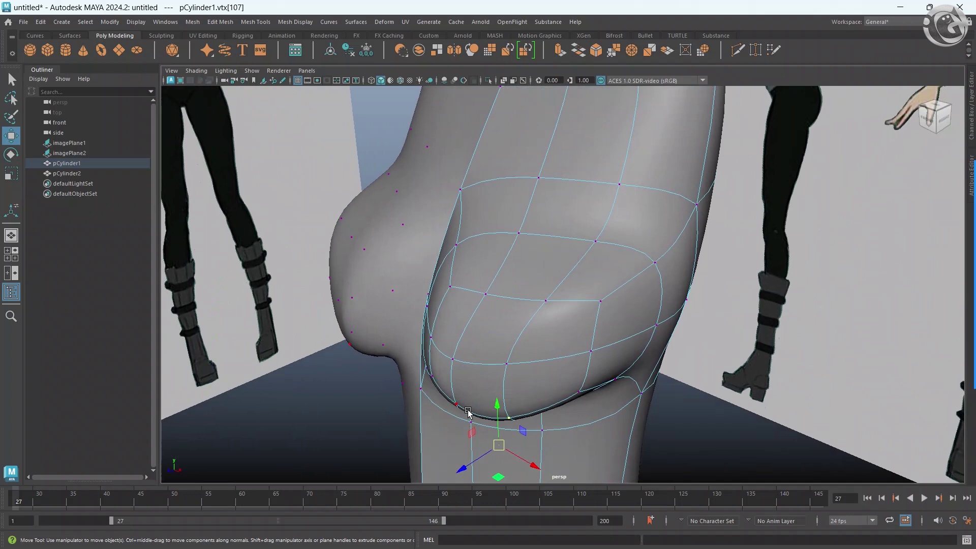
key("1")
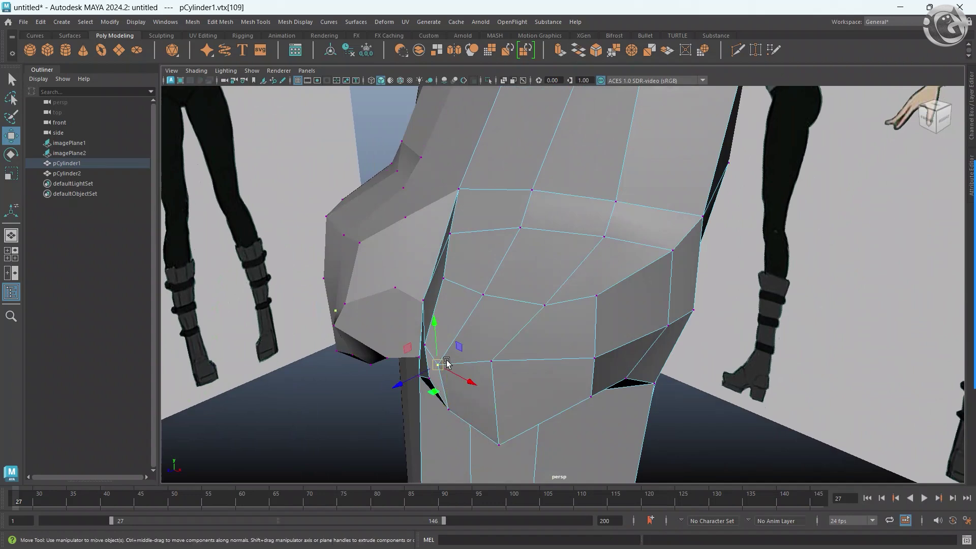
mouse_move(463, 353)
left_mouse_down("alt")
mouse_move(436, 340)
mouse_move(415, 313)
left_mouse_up("alt")
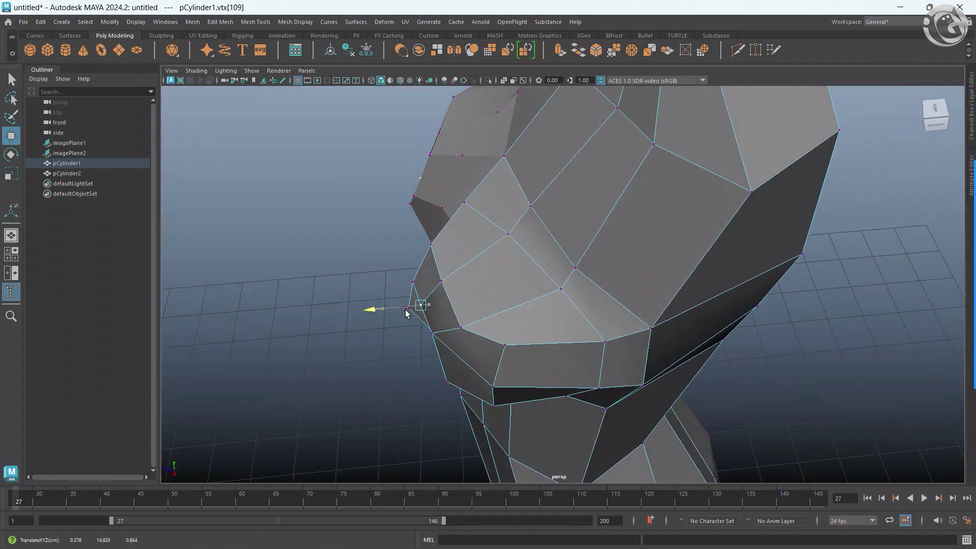
key("3")
key("1")
Select a vertex under the breast and check it from higher angles in smooth preview.
left_click(432, 340)
mouse_move(432, 341)
left_mouse_down("alt")
mouse_move(474, 331)
mouse_move(446, 364)
mouse_move(446, 315)
mouse_move(464, 305)
mouse_move(510, 383)
mouse_move(547, 366)
mouse_move(577, 371)
mouse_move(481, 395)
mouse_move(577, 362)
mouse_move(532, 338)
mouse_move(426, 329)
mouse_move(425, 341)
mouse_move(414, 338)
mouse_move(514, 340)
mouse_move(550, 363)
mouse_move(374, 382)
mouse_move(599, 320)
left_mouse_up("alt")
key("3")
key("1")
key("3")
key("1")
key("3")
key("2")
key("1")
Adjust the lower and outer-side breast vertices toward the torso side, then check the side view.
right_click_drag(580, 333, 624, 325, "alt")
left_click_drag(631, 317, 604, 320)
left_click_drag(610, 270, 607, 274)
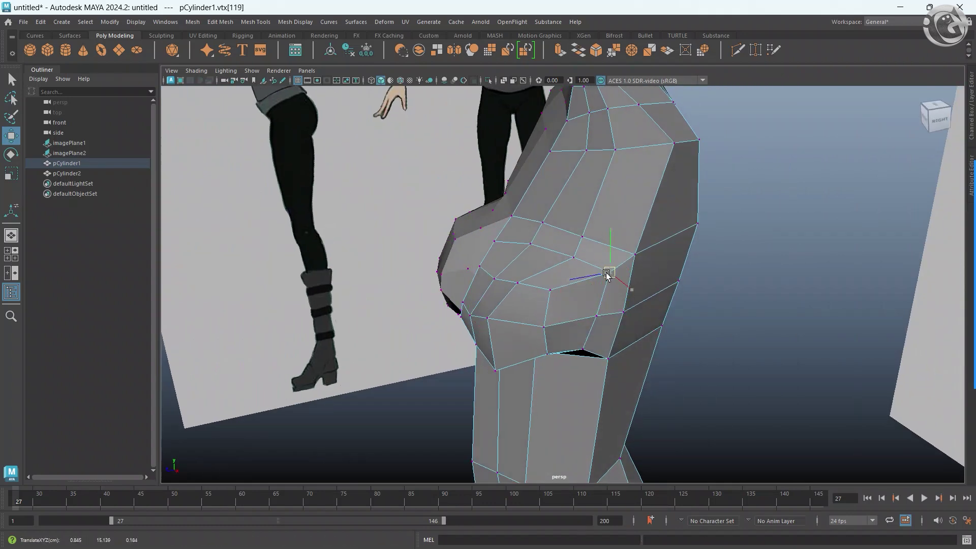
left_click(630, 254)
key("3")
mouse_move(618, 309)
left_mouse_down("alt")
mouse_move(555, 305)
mouse_move(570, 278)
mouse_move(629, 329)
left_mouse_up("alt")
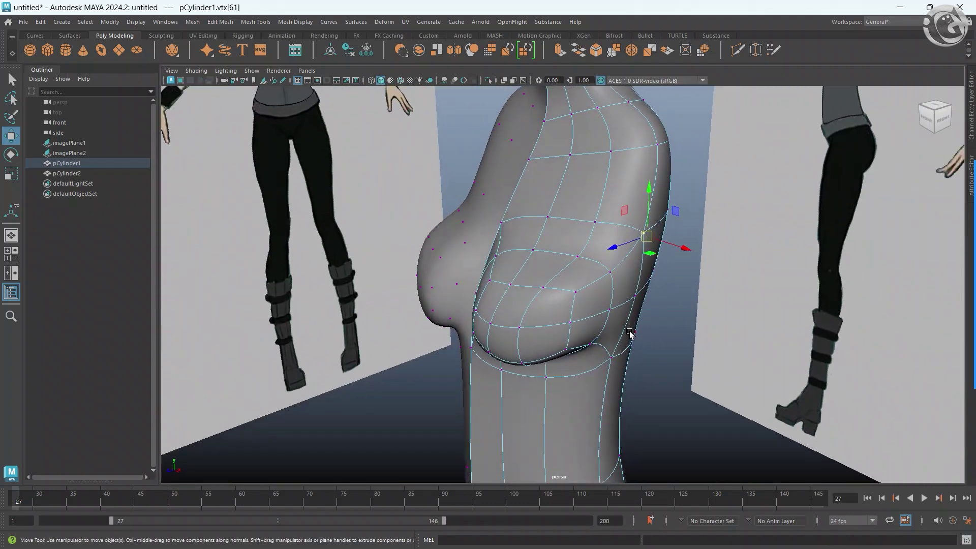
key("space")
key("space")
scroll(592, 354, "down", 2)
Zoom into the maximized front view and select a vertex on the outer breast edge.
scroll(592, 355, "down", 3)
key("space")
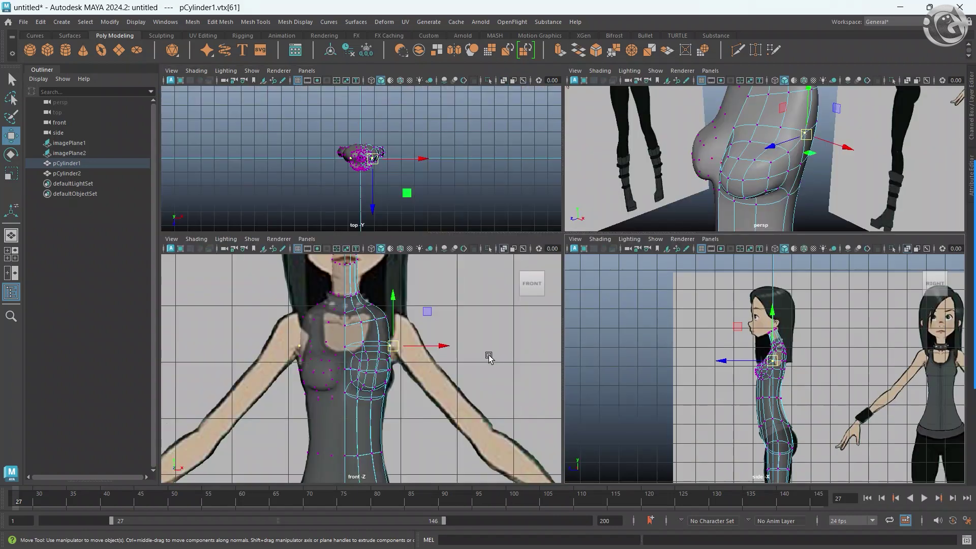
scroll(488, 357, "down", 2)
key("space")
scroll(508, 355, "up", 3)
scroll(578, 322, "up", 3)
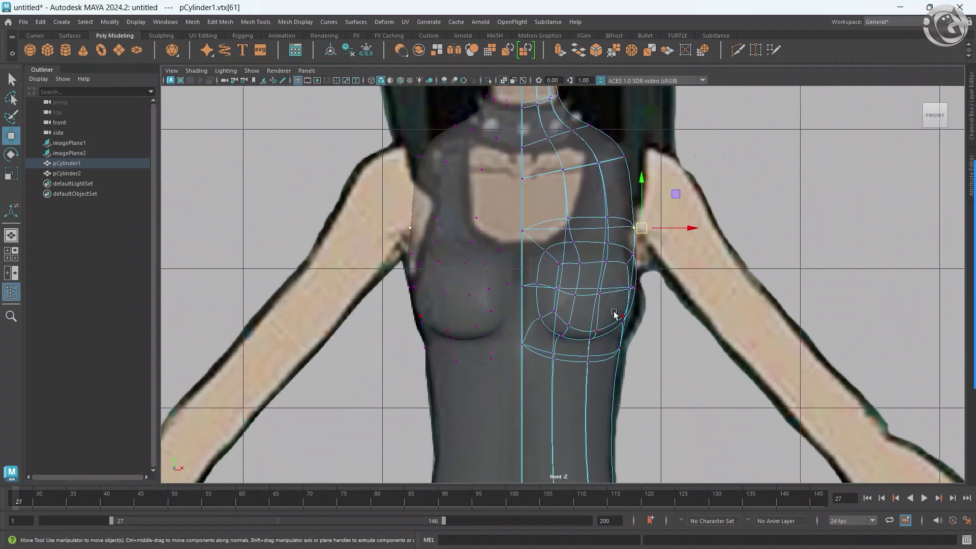
key("space")
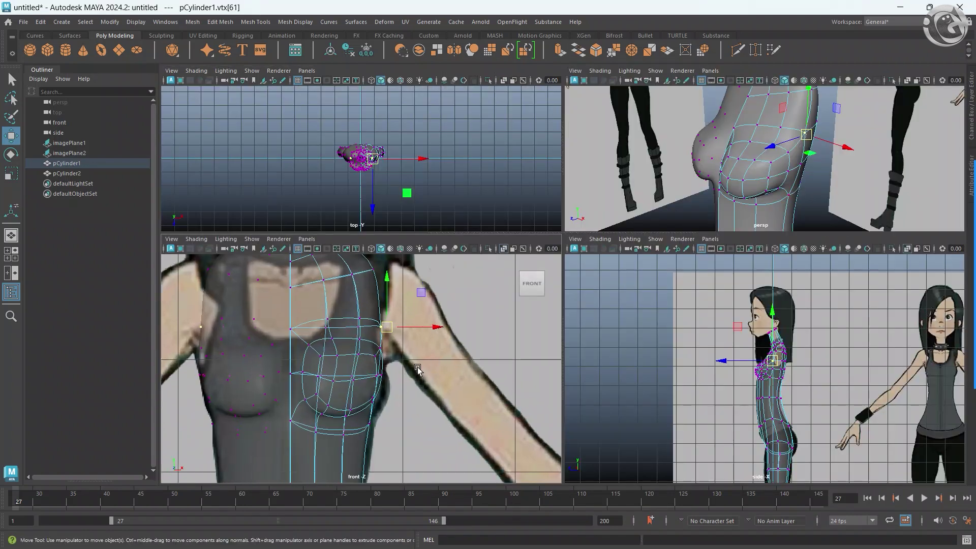
scroll(417, 369, "up", 1)
left_click(392, 377)
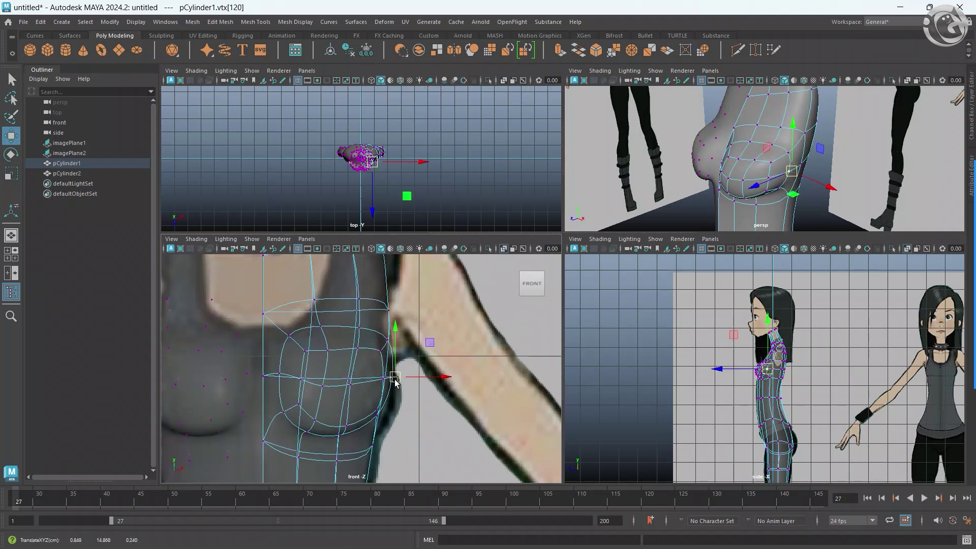
Nudge the neighbouring lower-outer breast vertex to tighten the underside fold, checking smooth preview.
key("space")
scroll(610, 330, "up", 3)
key("1")
mouse_move(661, 315)
left_mouse_down("alt")
mouse_move(602, 373)
mouse_move(638, 322)
mouse_move(638, 285)
left_mouse_up("alt")
left_click(615, 349)
mouse_move(615, 350)
left_mouse_down()
mouse_move(621, 342)
mouse_move(621, 359)
mouse_move(578, 375)
mouse_move(523, 381)
mouse_move(497, 366)
mouse_move(533, 305)
mouse_move(549, 388)
left_mouse_up()
key("3")
key("1")
key("3")
Select the top-of-breast vertices, undoing an accidental deletion of the second cylinder.
key("1")
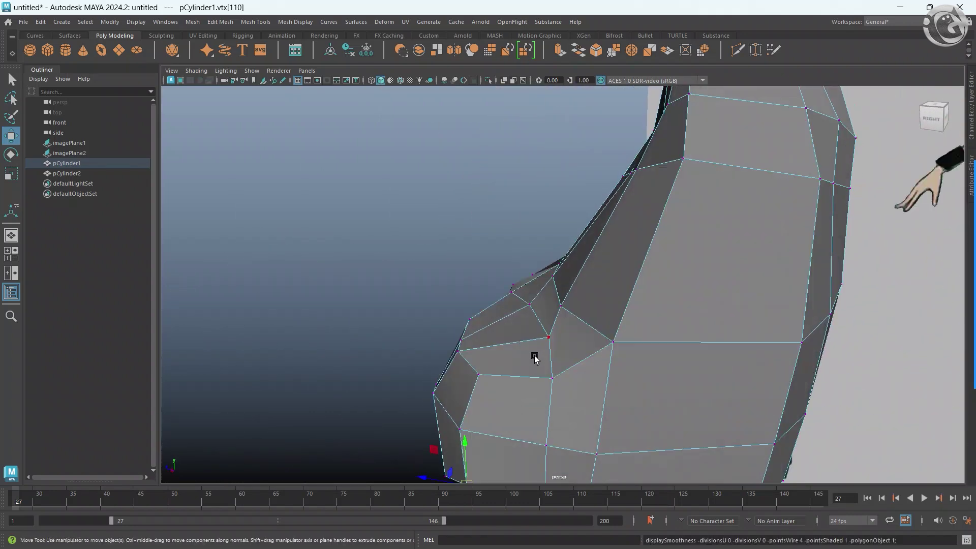
left_click(563, 308)
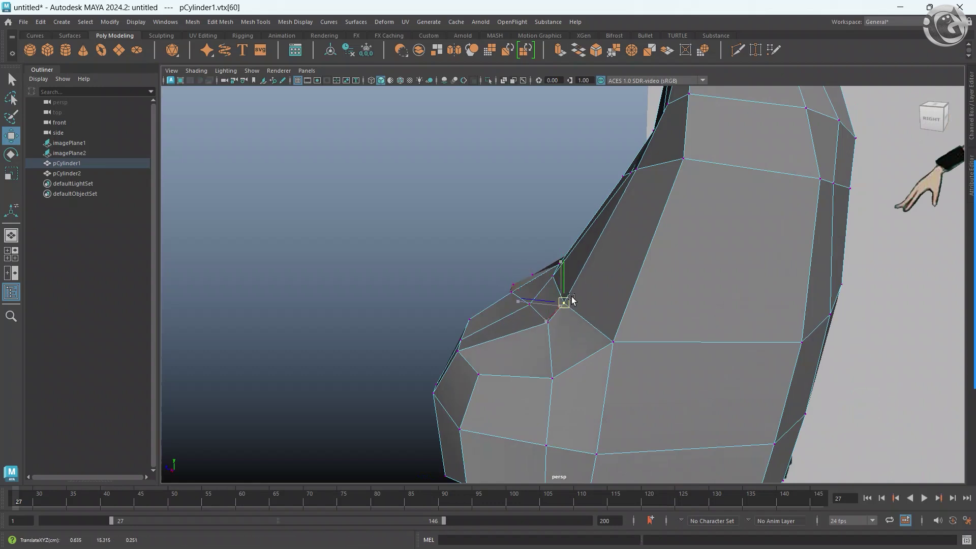
left_click(523, 307)
left_click(550, 328)
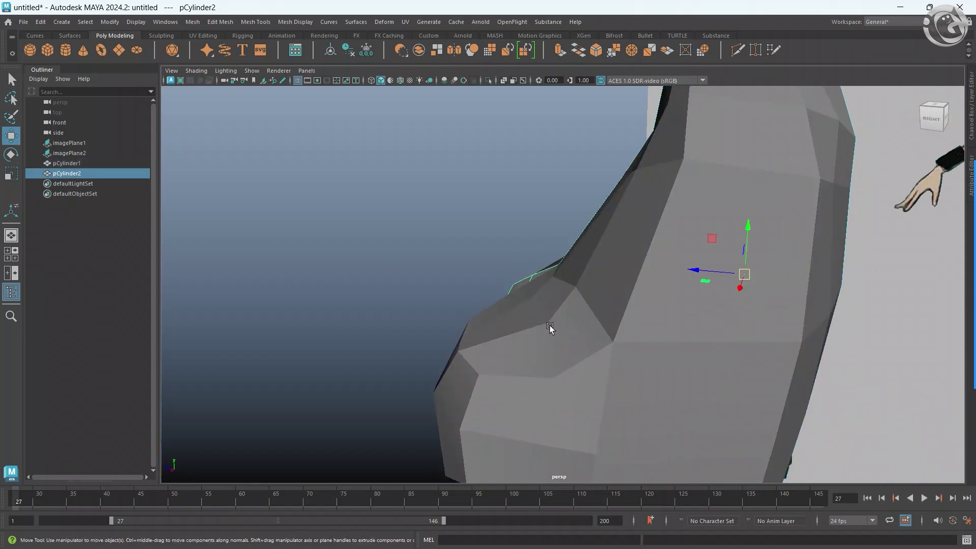
key("Delete")
key("ctrl+z")
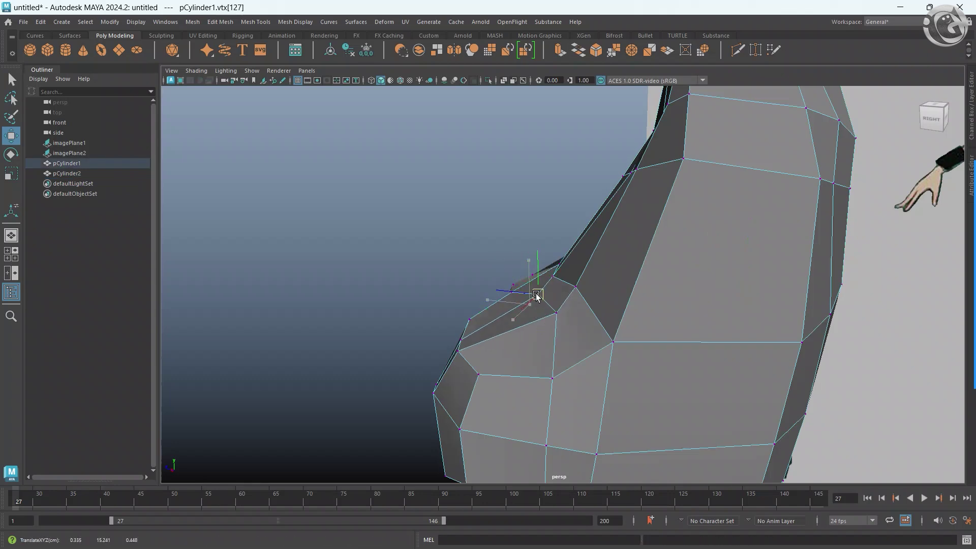
Compare cage and smoothed torso from side and three-quarter angles.
scroll(538, 296, "down", 5)
mouse_move(529, 359)
left_mouse_down("alt")
mouse_move(531, 374)
mouse_move(562, 356)
mouse_move(621, 360)
mouse_move(520, 362)
mouse_move(538, 353)
mouse_move(536, 331)
mouse_move(532, 340)
mouse_move(568, 317)
left_mouse_up("alt")
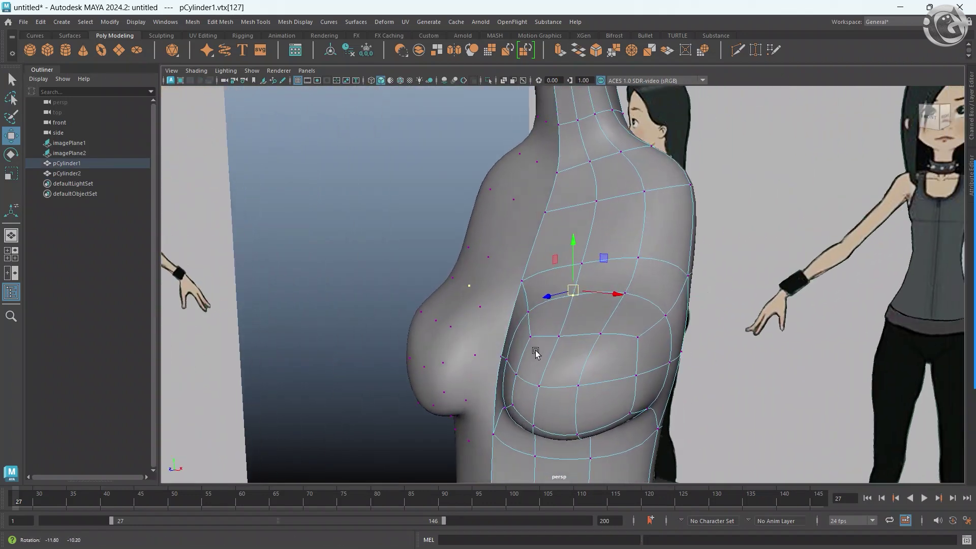
key("1")
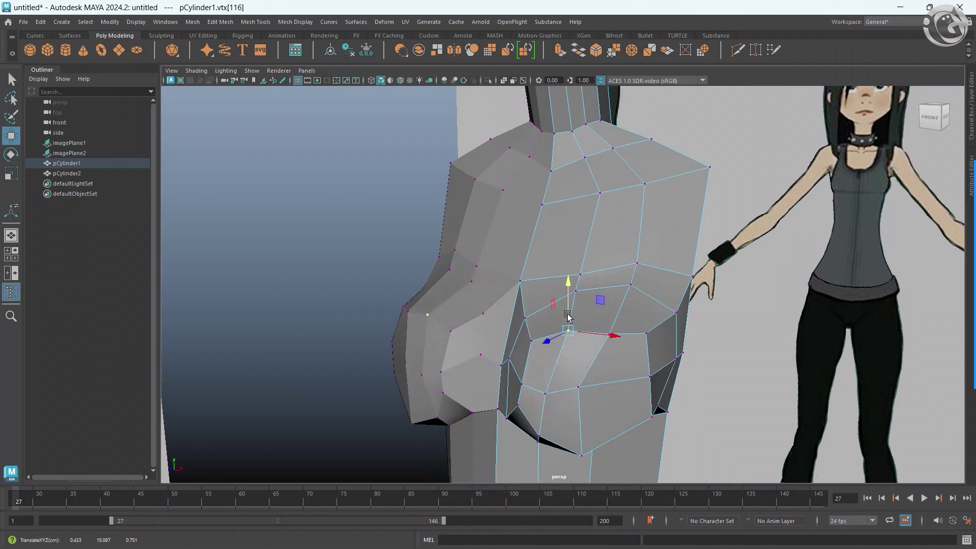
key("3")
left_click_drag(571, 359, 458, 370, "alt")
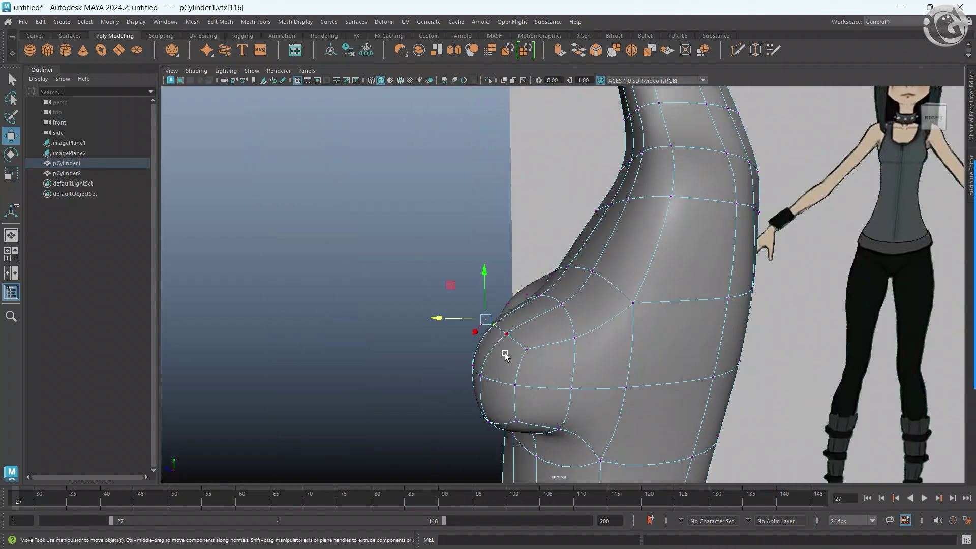
key("1")
mouse_move(533, 355)
left_mouse_down("alt")
mouse_move(545, 356)
mouse_move(499, 359)
left_mouse_up("alt")
Raise the top breast vertex in Y to lift the breast's upper curve.
left_click(547, 358)
key("3")
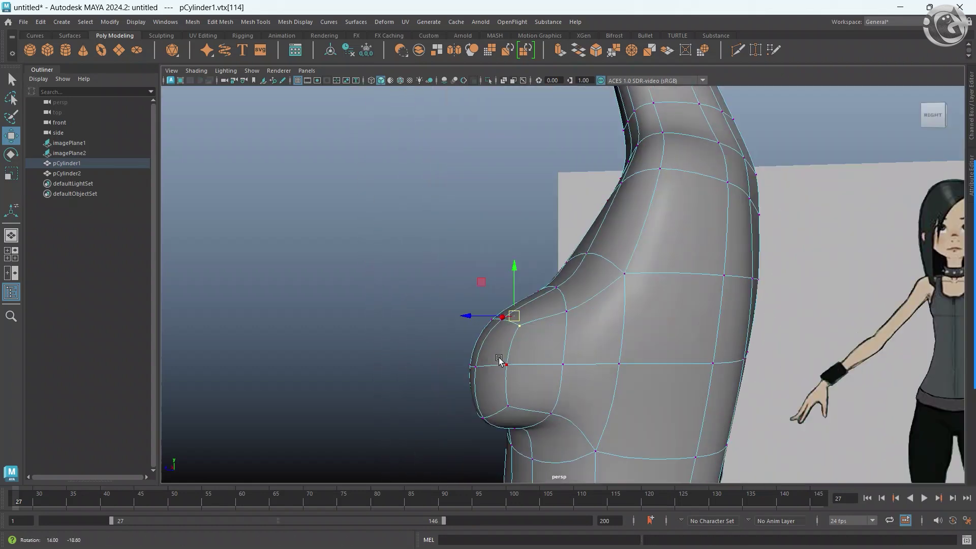
left_click_drag(498, 293, 500, 286)
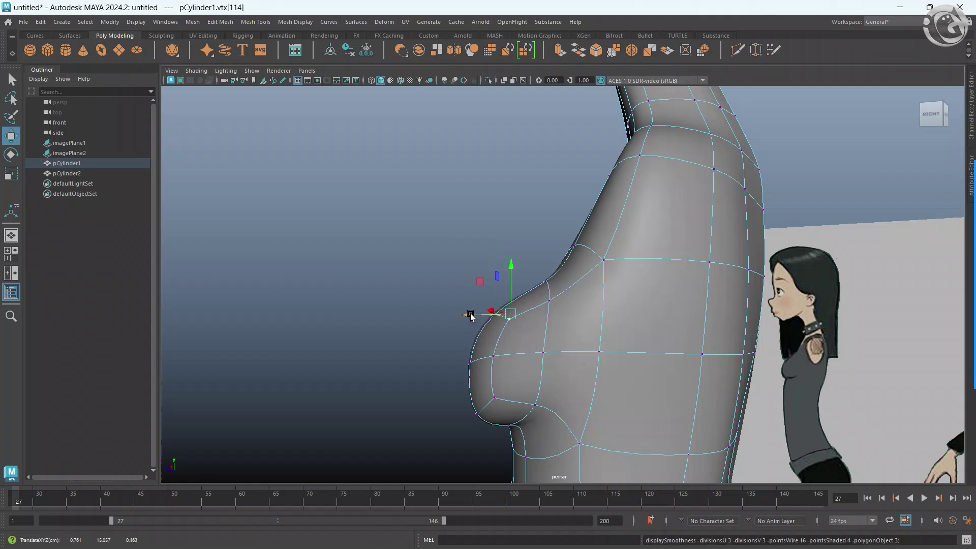
key("1")
Drag the breast's front tip vertex outward along X for a rounder profile.
left_click(459, 361)
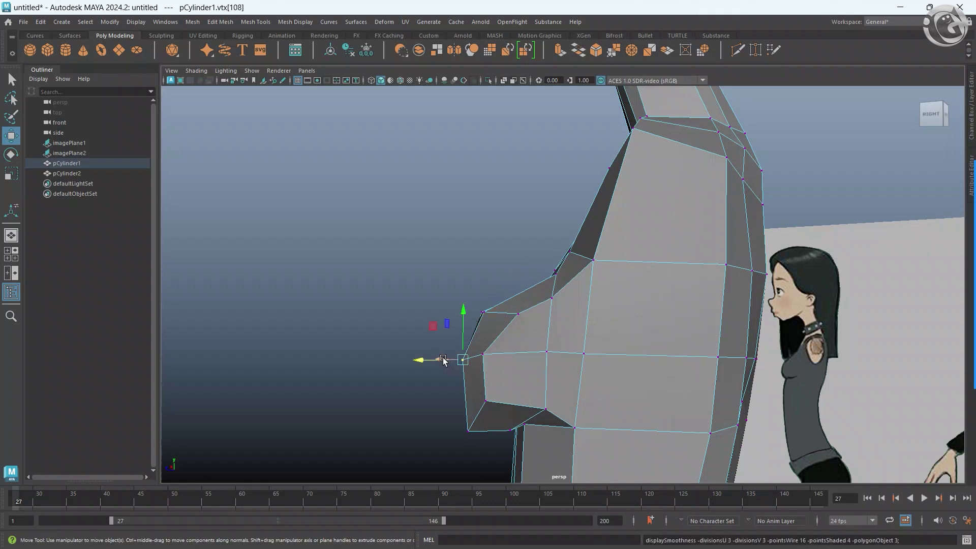
key("3")
left_click(443, 361)
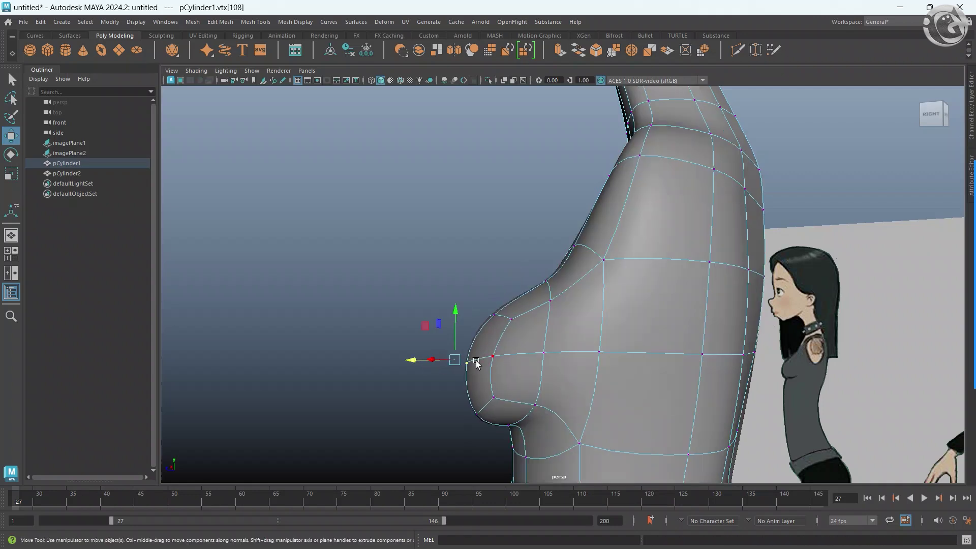
mouse_move(450, 357)
left_mouse_down()
mouse_move(601, 367)
mouse_move(522, 374)
mouse_move(619, 407)
left_mouse_up()
key("1")
Select a lower breast-curve vertex and compare cage and smoothed mesh from the side.
key("3")
key("1")
left_click(590, 382)
key("3")
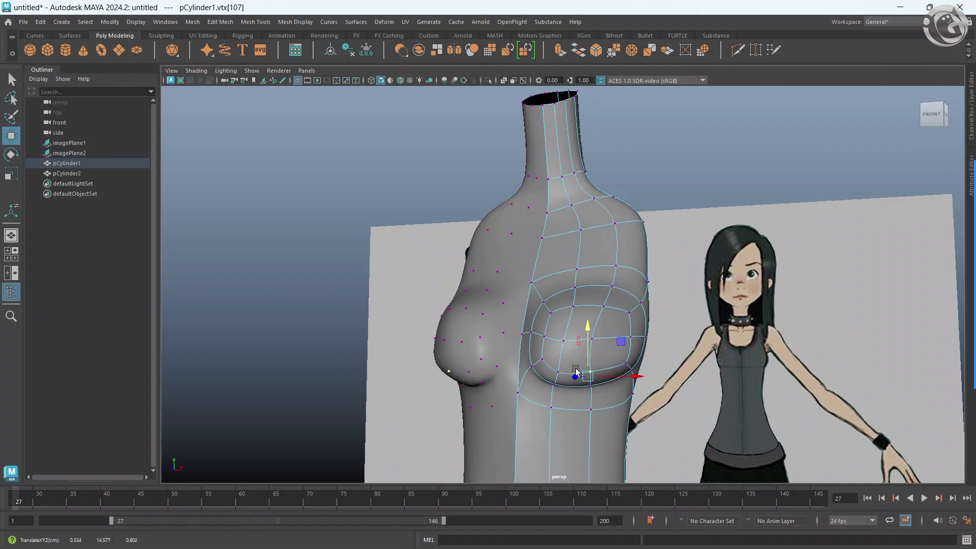
left_click_drag(576, 371, 410, 383, "alt")
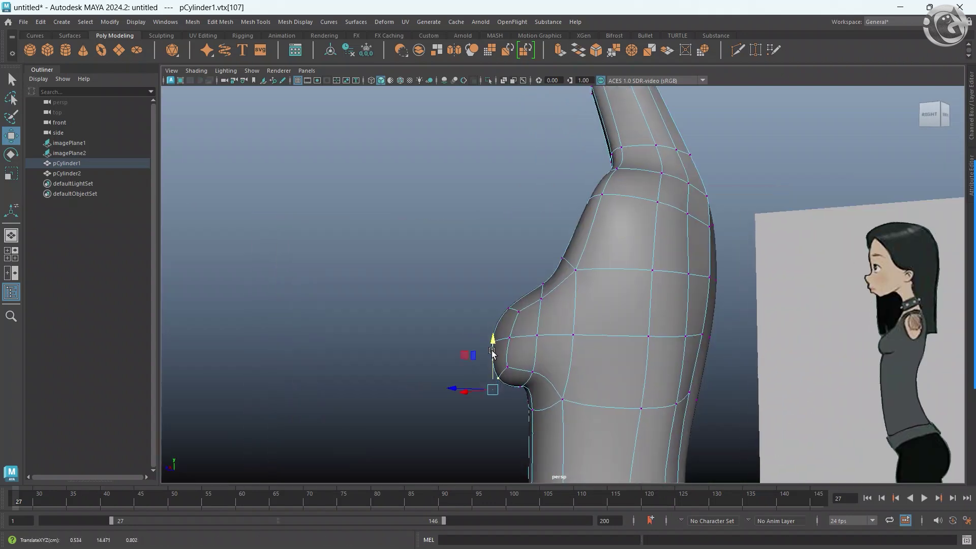
key("1")
Pick a side-chest vertex from a three-quarter view and undo an accidental selection of the other mesh.
mouse_move(492, 351)
left_mouse_down("alt")
mouse_move(567, 366)
mouse_move(610, 354)
left_mouse_up("alt")
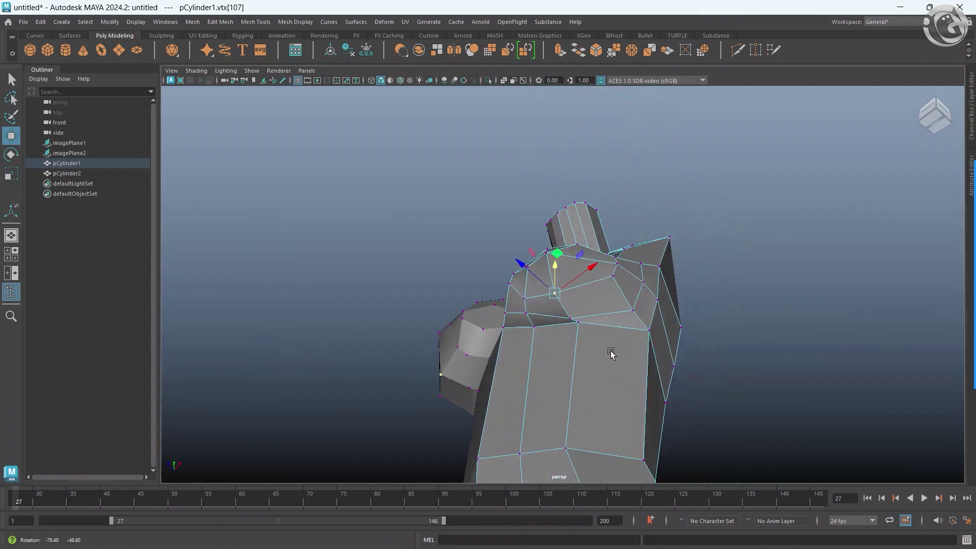
left_click(579, 322)
mouse_move(579, 322)
left_mouse_down("alt")
mouse_move(512, 337)
mouse_move(523, 325)
left_mouse_up("alt")
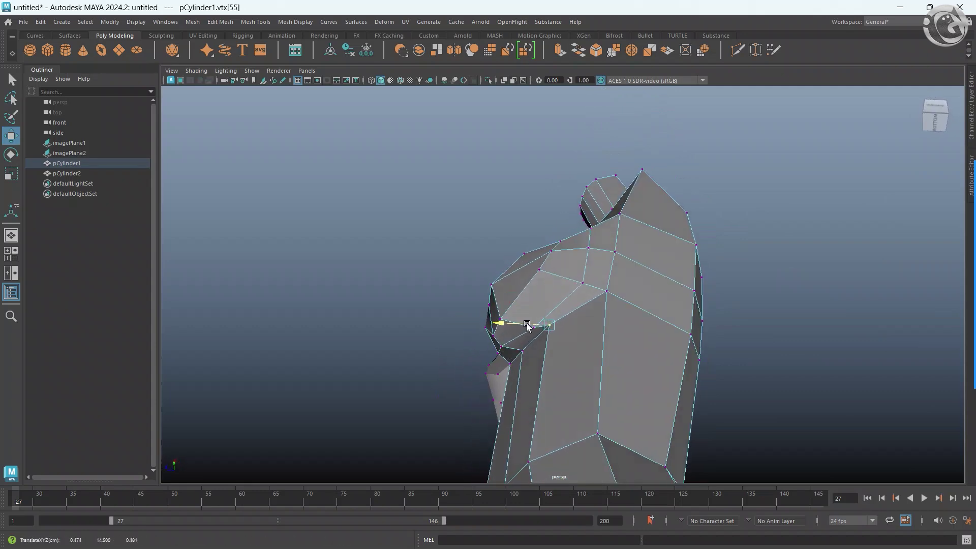
key("3")
mouse_move(553, 300)
left_mouse_down("alt")
mouse_move(601, 380)
mouse_move(532, 387)
left_mouse_up("alt")
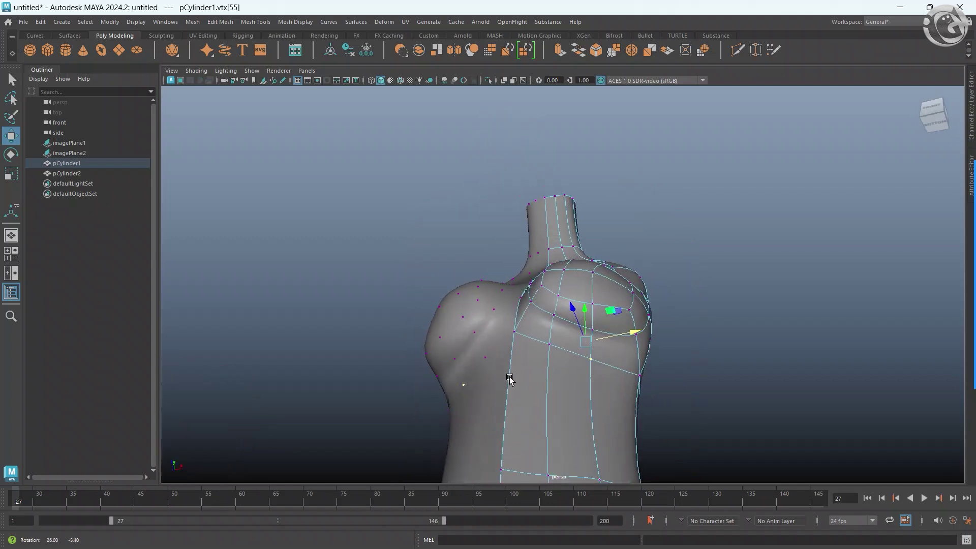
key("1")
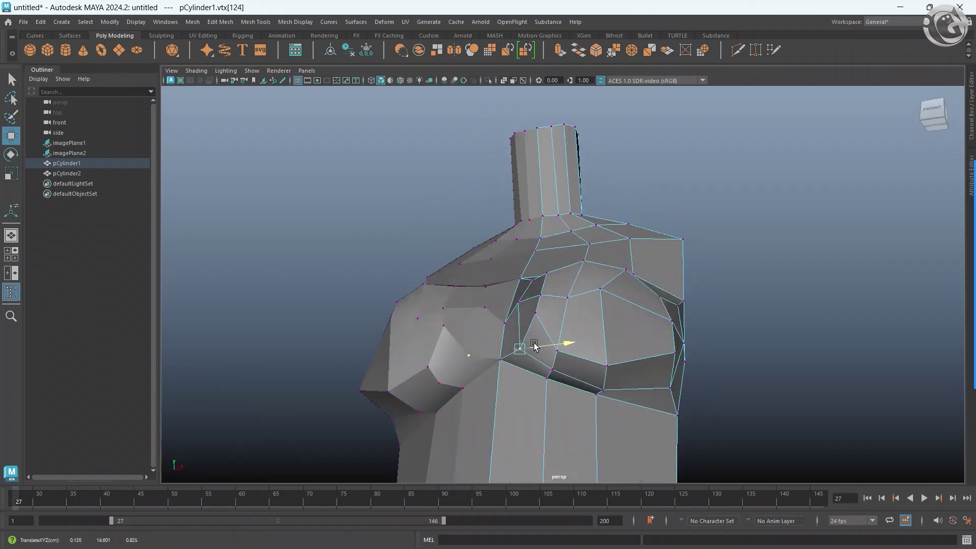
left_click(528, 325)
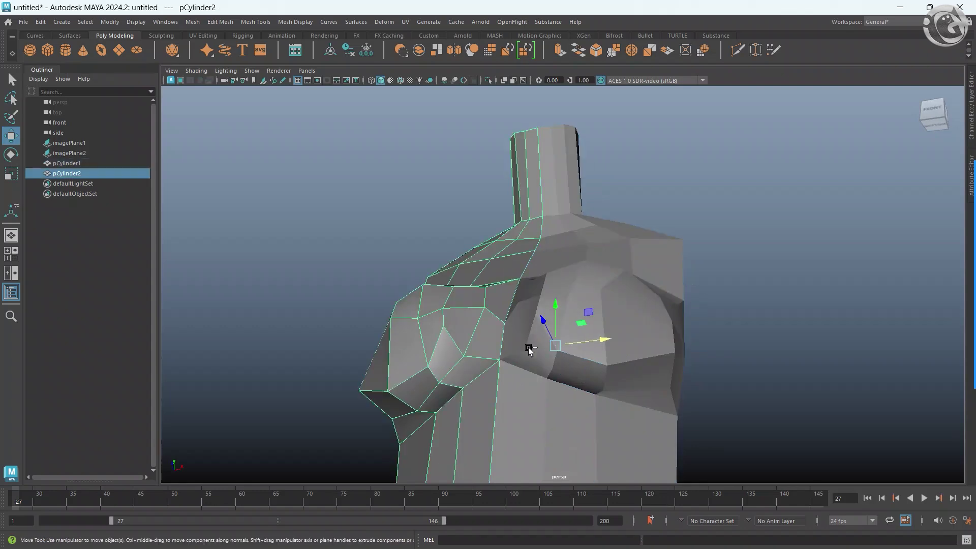
key("ctrl+z")
Check the smoothed chest against the reference from side and front.
key("3")
mouse_move(526, 356)
left_mouse_down("alt")
mouse_move(583, 422)
mouse_move(532, 371)
mouse_move(427, 391)
mouse_move(500, 407)
mouse_move(545, 371)
left_mouse_up("alt")
key("1")
key("3")
scroll(545, 371, "down", 5)
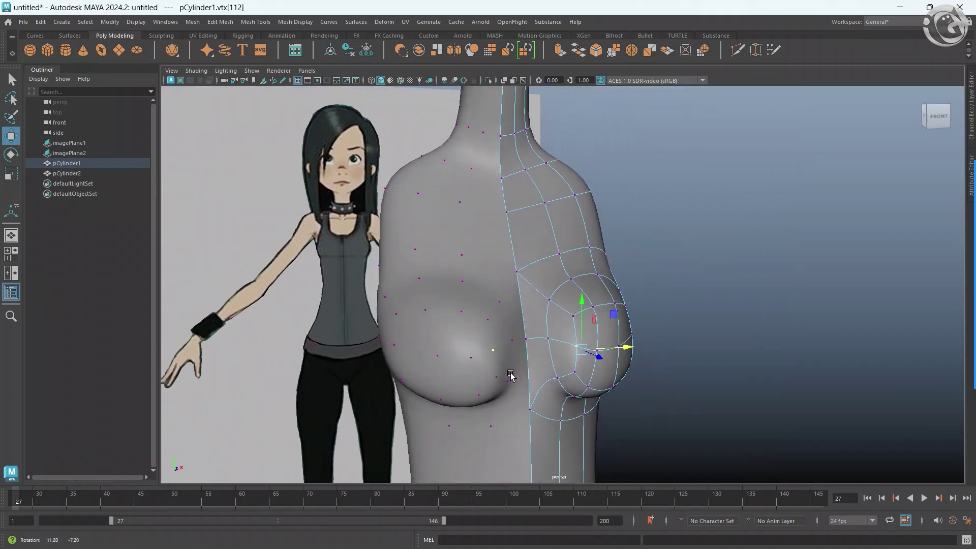
key("1")
scroll(538, 379, "up", 4)
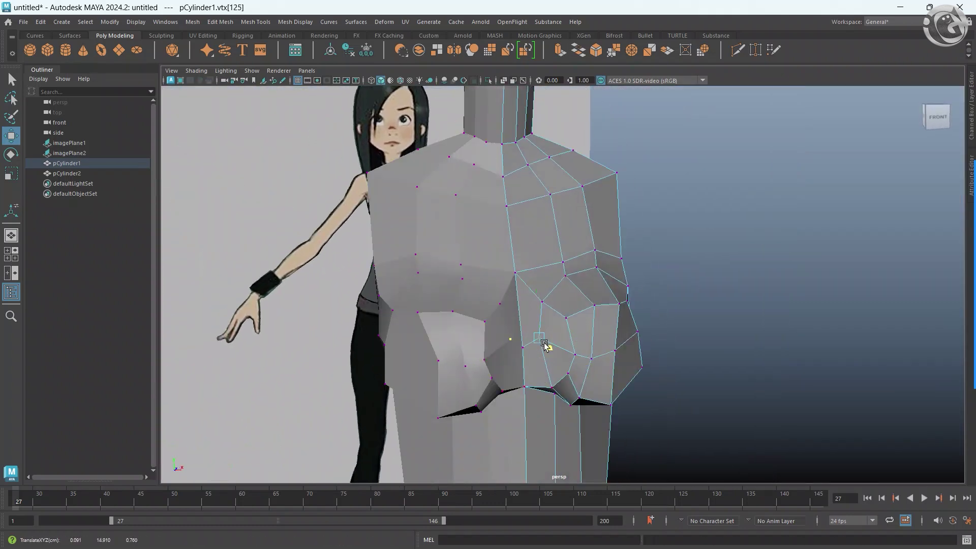
Inspect the bust from the front and above, undoing another stray selection of the other mesh.
mouse_move(517, 366)
left_mouse_down("alt")
mouse_move(560, 336)
mouse_move(544, 361)
mouse_move(559, 394)
mouse_move(456, 407)
left_mouse_up("alt")
key("3")
key("1")
left_click(518, 394)
key("ctrl+z")
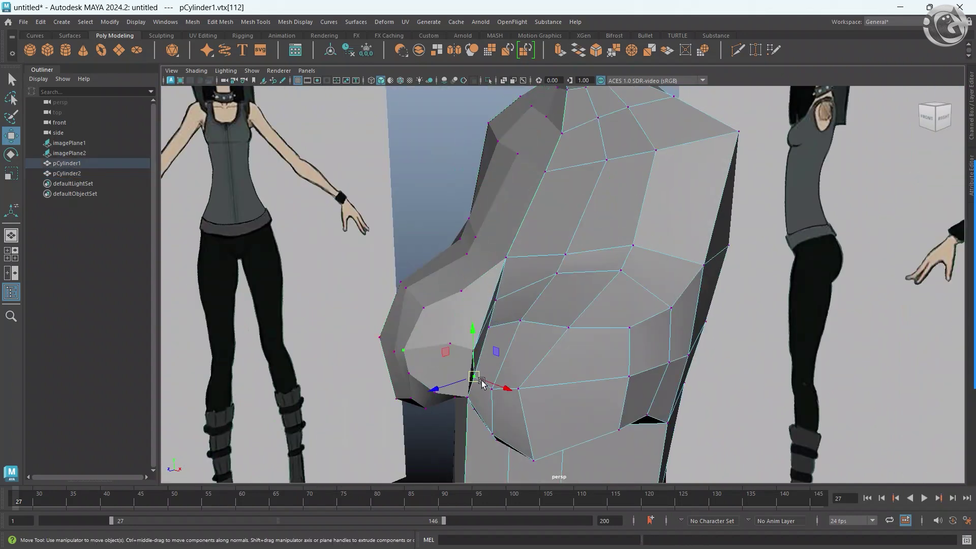
left_click_drag(456, 381, 457, 397, "alt")
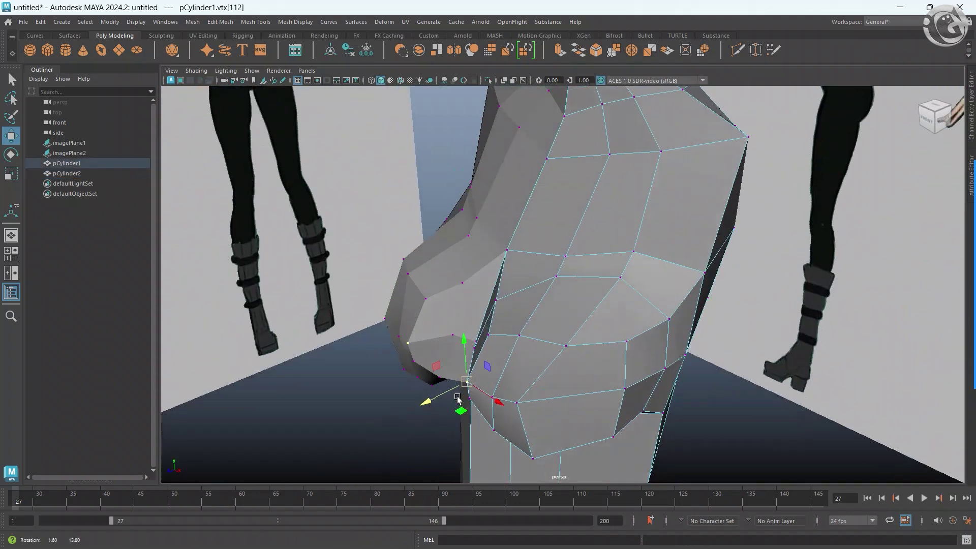
key("3")
mouse_move(496, 349)
left_mouse_down("alt")
mouse_move(523, 363)
mouse_move(572, 364)
mouse_move(562, 360)
mouse_move(592, 414)
mouse_move(583, 385)
mouse_move(580, 392)
mouse_move(620, 396)
mouse_move(655, 387)
left_mouse_up("alt")
Inspect the breast underside from below, alternating between low-poly cage and smoothed preview.
mouse_move(656, 388)
middle_mouse_down("alt")
mouse_move(594, 344)
mouse_move(589, 414)
middle_mouse_up("alt")
key("1")
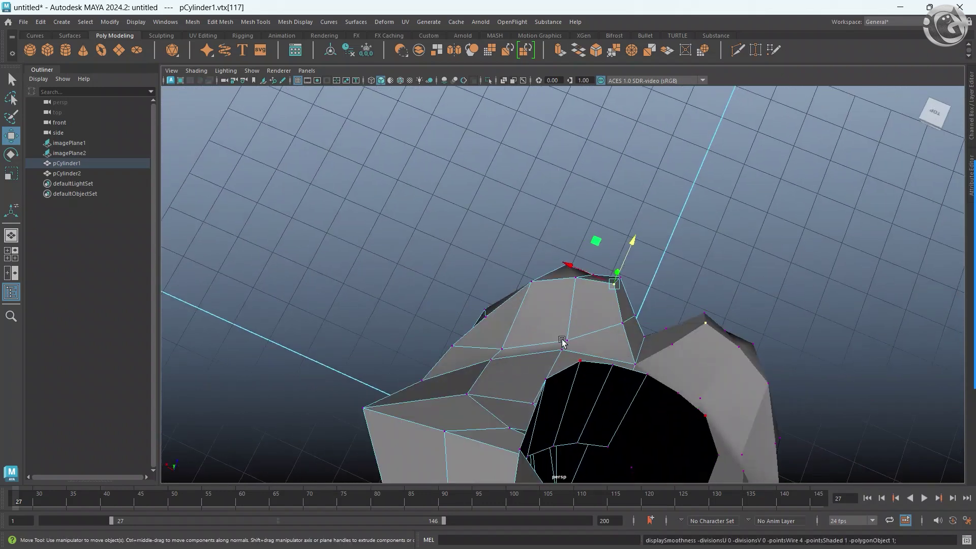
key("3")
mouse_move(543, 296)
left_mouse_down("alt")
mouse_move(559, 331)
mouse_move(526, 302)
left_mouse_up("alt")
key("1")
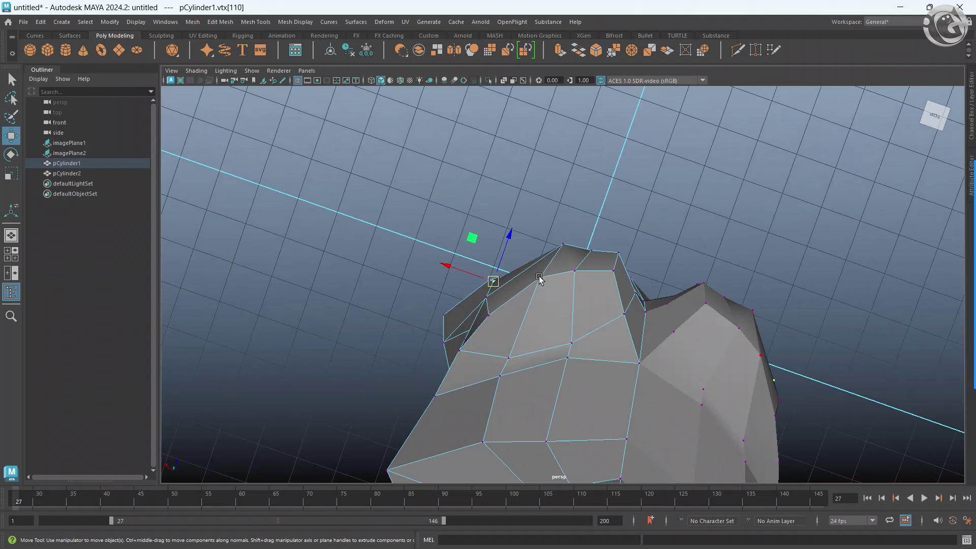
key("3")
mouse_move(564, 251)
left_mouse_down("alt")
mouse_move(543, 258)
mouse_move(579, 269)
mouse_move(581, 281)
left_mouse_up("alt")
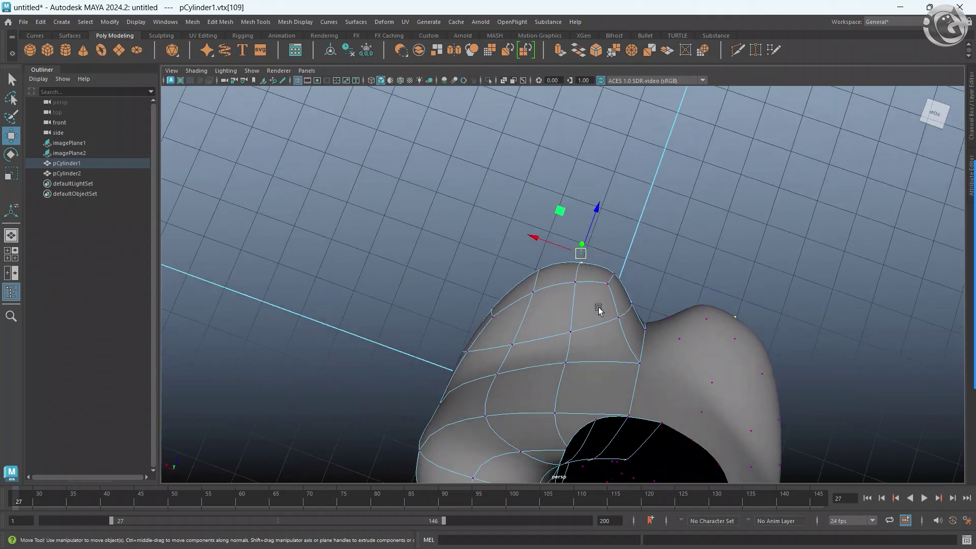
Select the neighbouring vertex under the breast and check the smoothed result.
key("1")
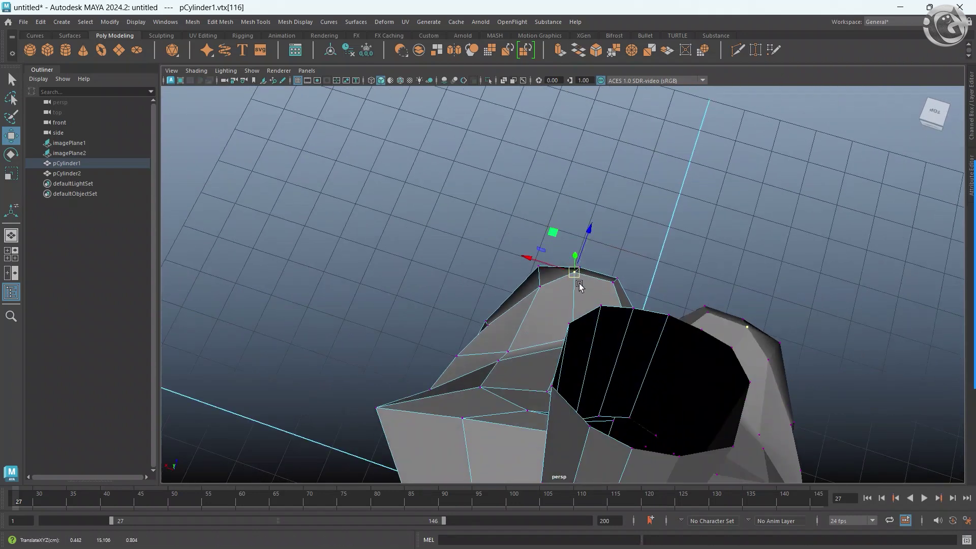
key("3")
mouse_move(578, 279)
left_mouse_down("alt")
mouse_move(548, 301)
mouse_move(566, 295)
mouse_move(466, 283)
mouse_move(374, 257)
mouse_move(588, 337)
mouse_move(588, 366)
mouse_move(533, 390)
mouse_move(585, 391)
mouse_move(477, 371)
mouse_move(437, 377)
left_mouse_up("alt")
key("1")
left_click(537, 288)
key("3")
Compare the chest profile against the side reference in the enlarged side view.
key("1")
key("3")
key("space")
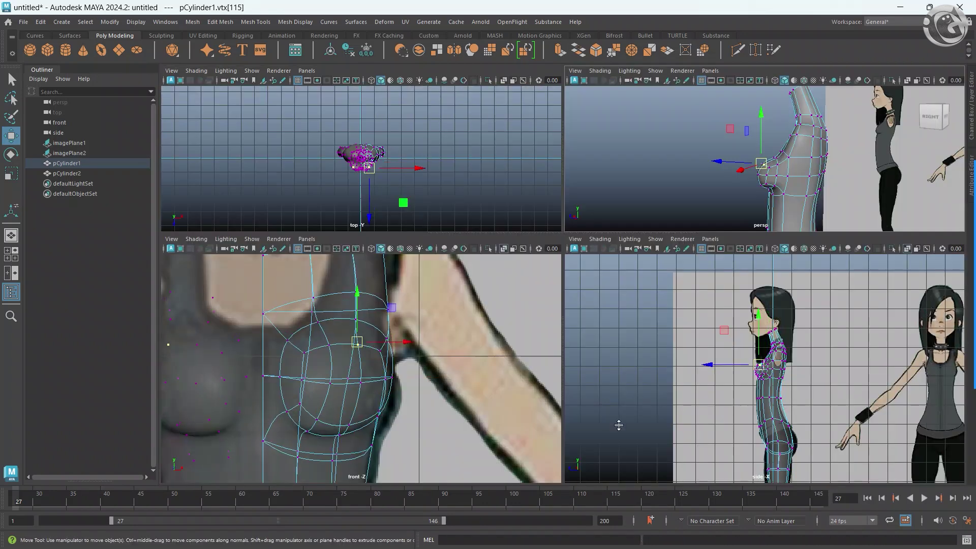
key("space")
right_click_drag(550, 303, 592, 319, "alt")
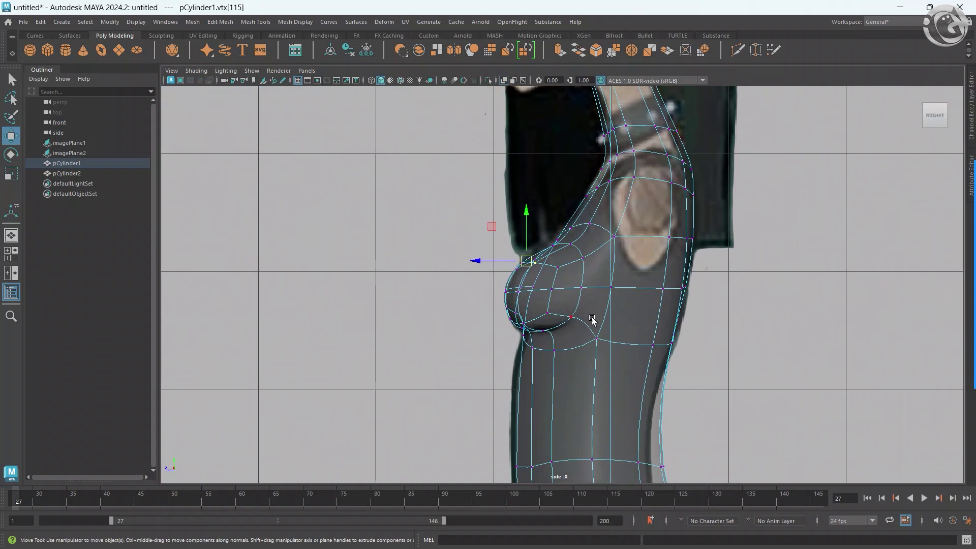
key("space")
key("space")
Pull the breast tip vertex forward along X in perspective, checking the smoothed shape.
mouse_move(533, 338)
right_mouse_down("alt")
mouse_move(546, 325)
mouse_move(554, 342)
right_mouse_up("alt")
key("1")
mouse_move(554, 342)
left_mouse_down("alt")
mouse_move(616, 337)
mouse_move(569, 357)
left_mouse_up("alt")
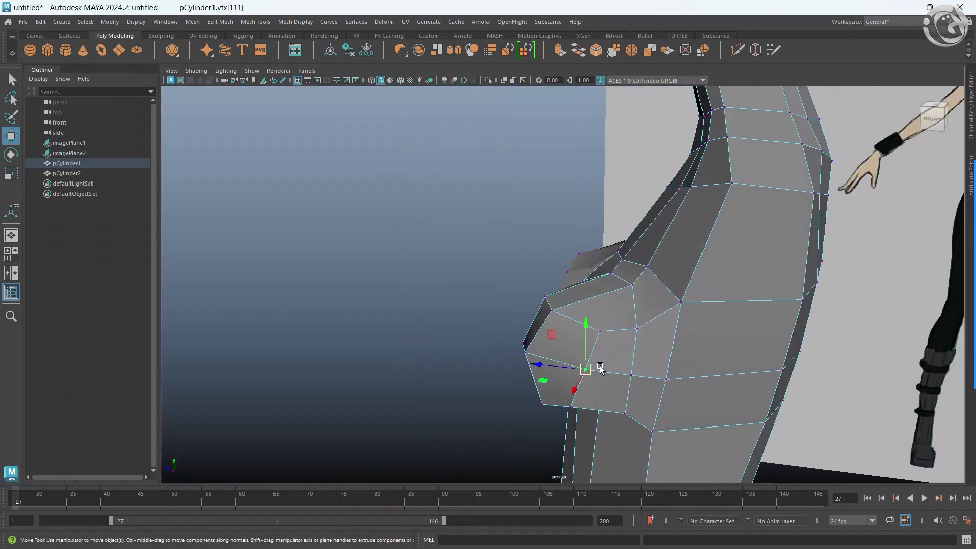
key("3")
right_click_drag(600, 368, 578, 377, "alt")
mouse_move(577, 377)
left_mouse_down("alt")
mouse_move(669, 388)
mouse_move(689, 362)
mouse_move(673, 359)
mouse_move(636, 407)
mouse_move(662, 384)
mouse_move(620, 398)
left_mouse_up("alt")
scroll(620, 398, "up", 3)
scroll(584, 330, "up", 3)
key("1")
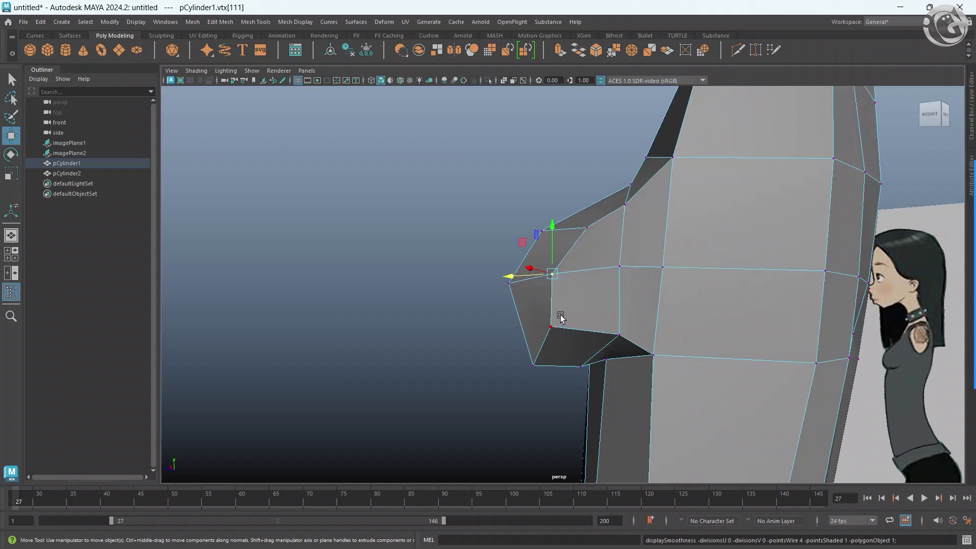
left_click_drag(529, 274, 520, 276)
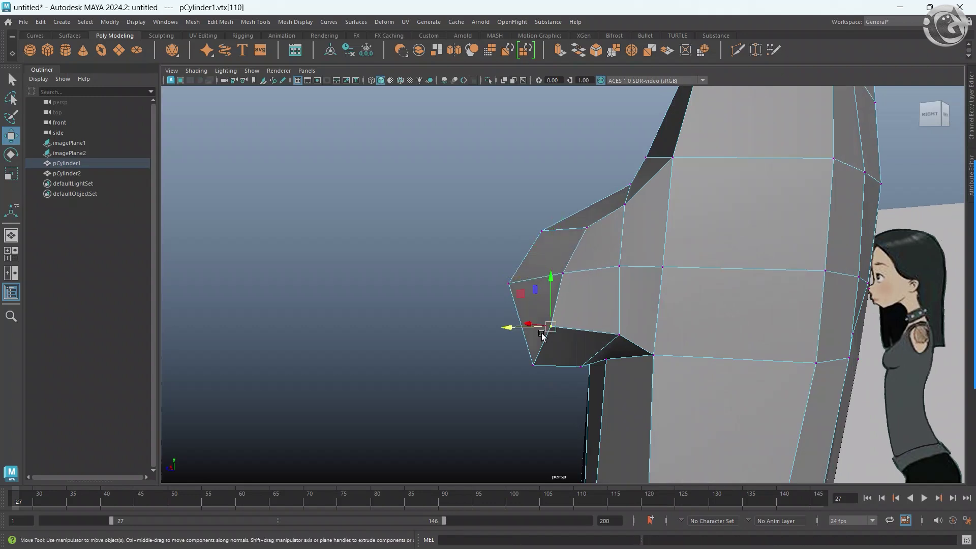
key("3")
mouse_move(558, 324)
left_mouse_down("alt")
mouse_move(593, 351)
mouse_move(620, 337)
left_mouse_up("alt")
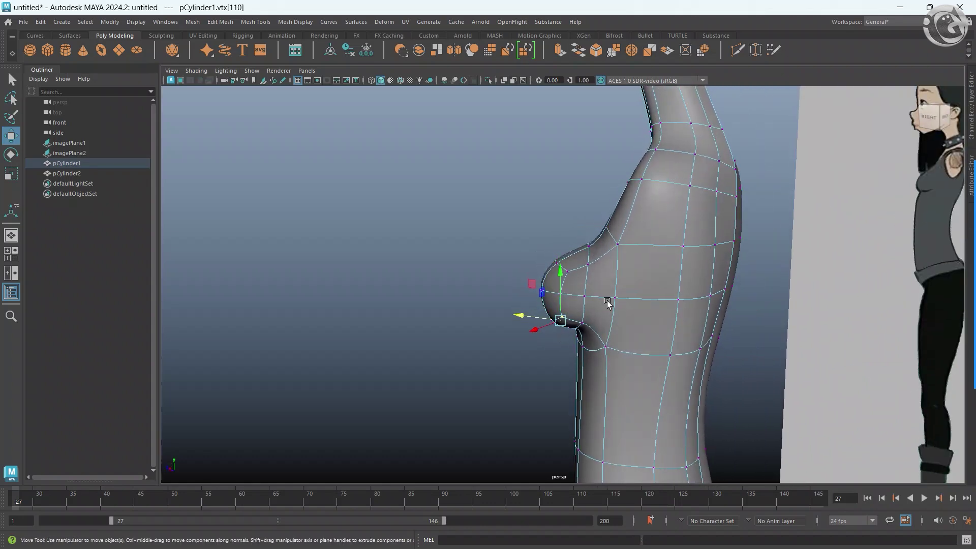
Check how the upper-side chest vertex blends into the torso from lower and front angles, cage and smoothed.
key("1")
mouse_move(607, 288)
left_mouse_down("alt")
mouse_move(642, 330)
mouse_move(630, 289)
left_mouse_up("alt")
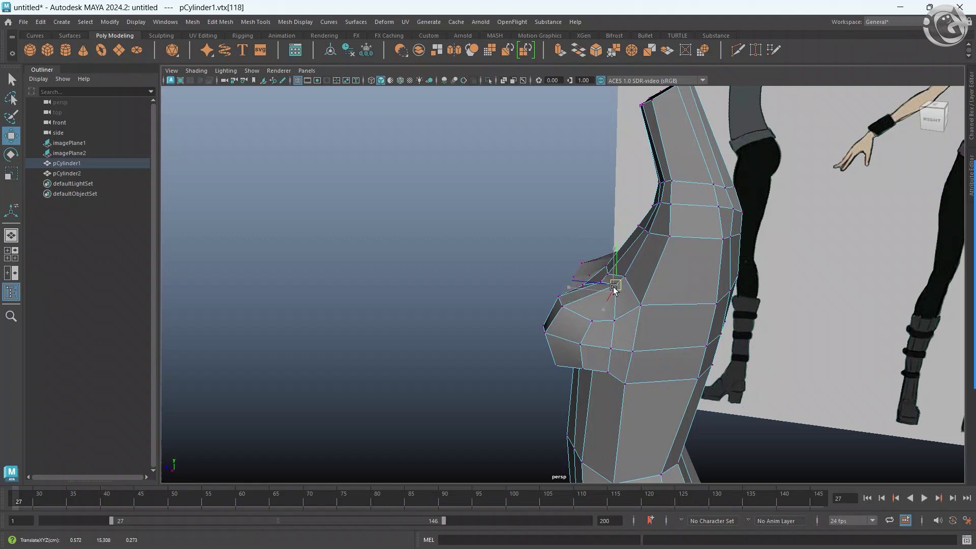
left_click_drag(613, 289, 658, 339, "alt")
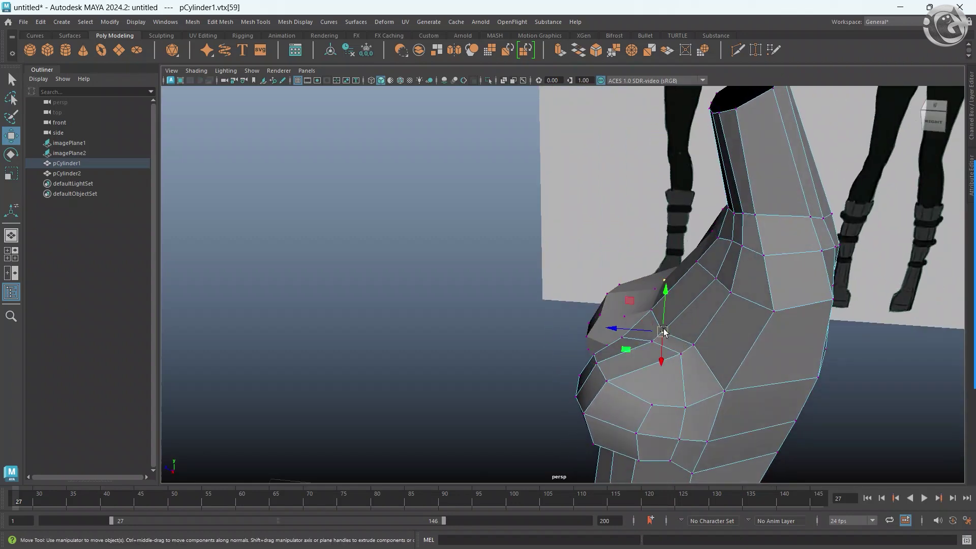
key("3")
mouse_move(680, 353)
left_mouse_down("alt")
mouse_move(730, 348)
mouse_move(607, 361)
mouse_move(488, 356)
mouse_move(696, 399)
mouse_move(544, 365)
mouse_move(480, 326)
mouse_move(584, 327)
mouse_move(594, 239)
mouse_move(640, 290)
mouse_move(661, 285)
mouse_move(708, 391)
mouse_move(592, 321)
mouse_move(562, 335)
mouse_move(566, 355)
mouse_move(604, 355)
left_mouse_up("alt")
key("1")
key("3")
scroll(592, 320, "up", 1)
scroll(593, 328, "up", 1)
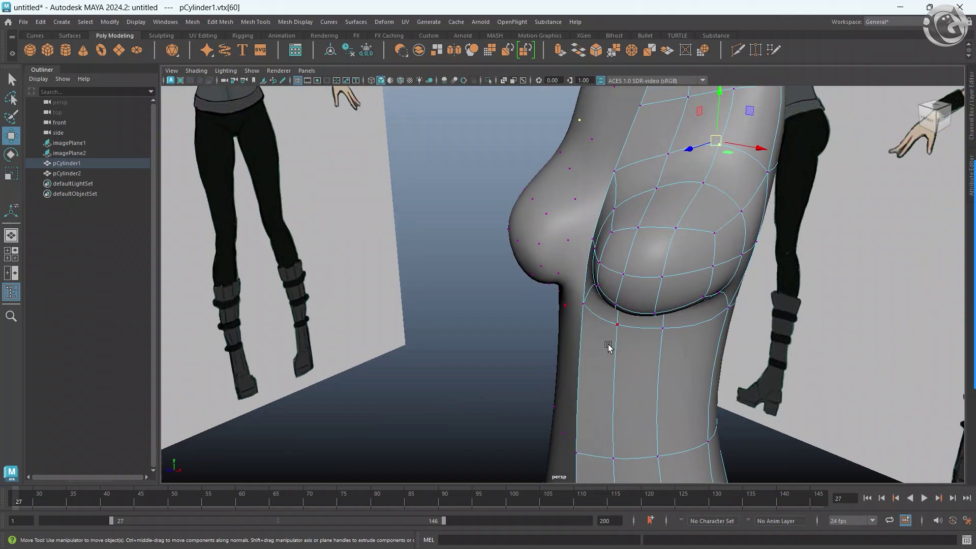
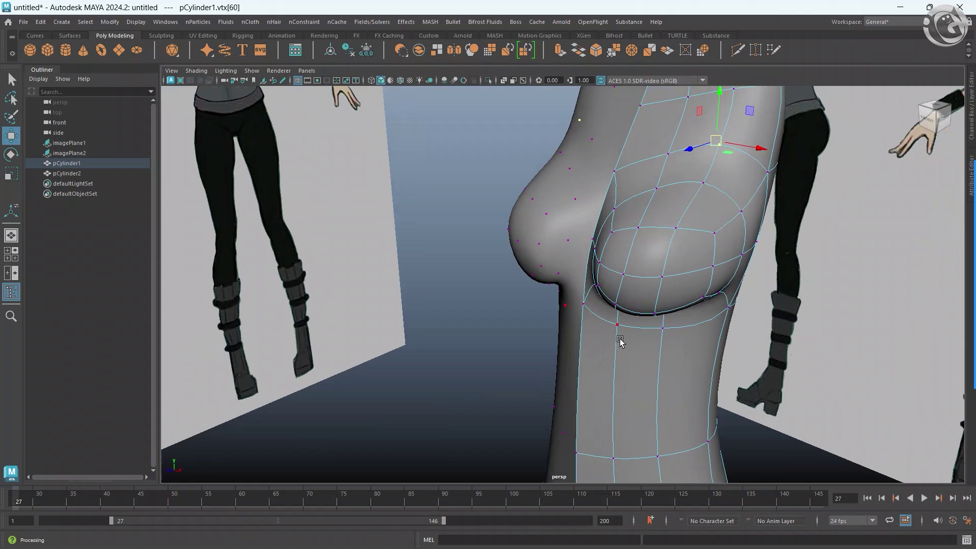
Orbit to a near-front torso view, compare smoothed and cage previews, then switch to four views.
mouse_move(595, 401)
left_mouse_down("alt")
mouse_move(623, 349)
mouse_move(651, 331)
mouse_move(631, 372)
mouse_move(706, 382)
mouse_move(648, 342)
mouse_move(658, 345)
mouse_move(669, 436)
mouse_move(543, 416)
mouse_move(586, 407)
mouse_move(600, 416)
left_mouse_up("alt")
key("2")
key("3")
key("1")
key("3")
key("space")
key("space")
key("space")
key("space")
key("space")
Hide the Attribute Editor and show the mesh as the low-poly cage.
key("ctrl+a")
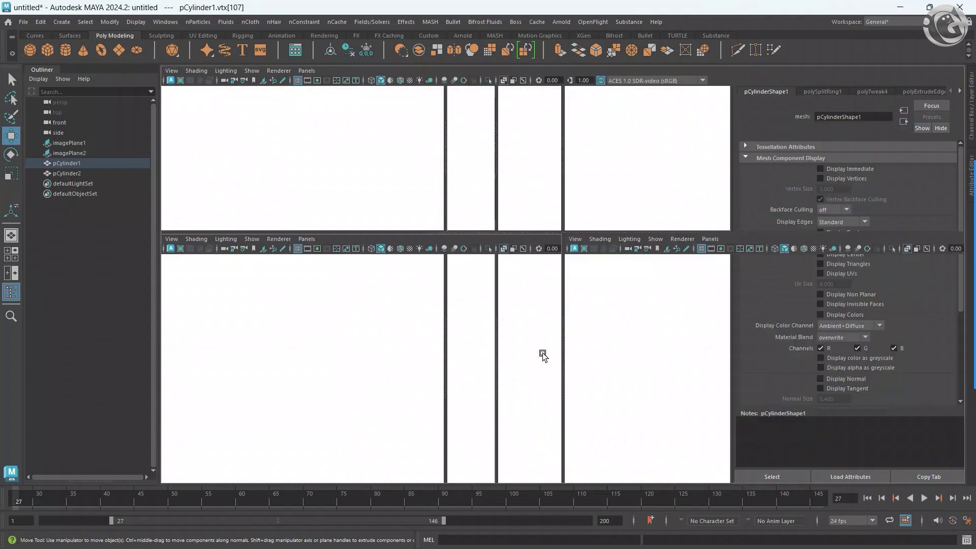
key("ctrl+a")
key("1")
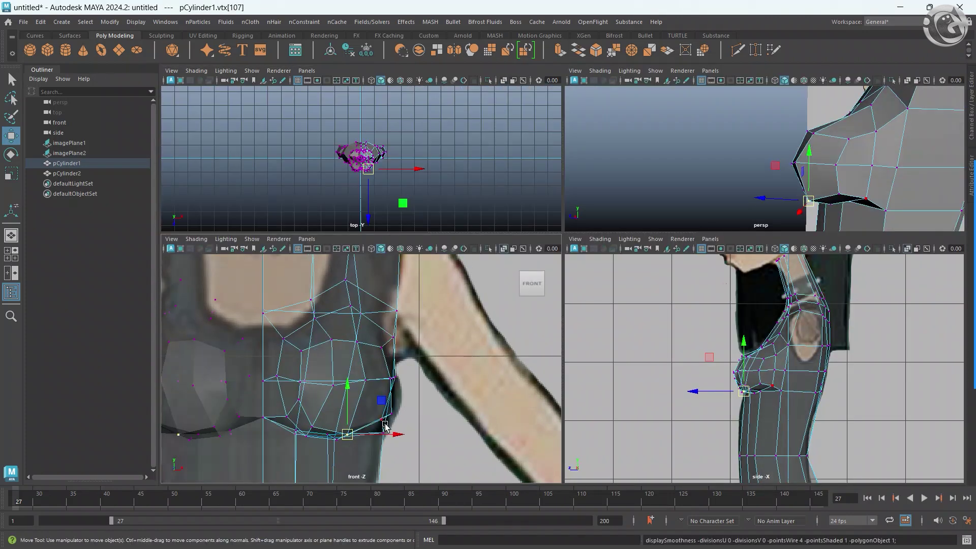
key("3")
key("1")
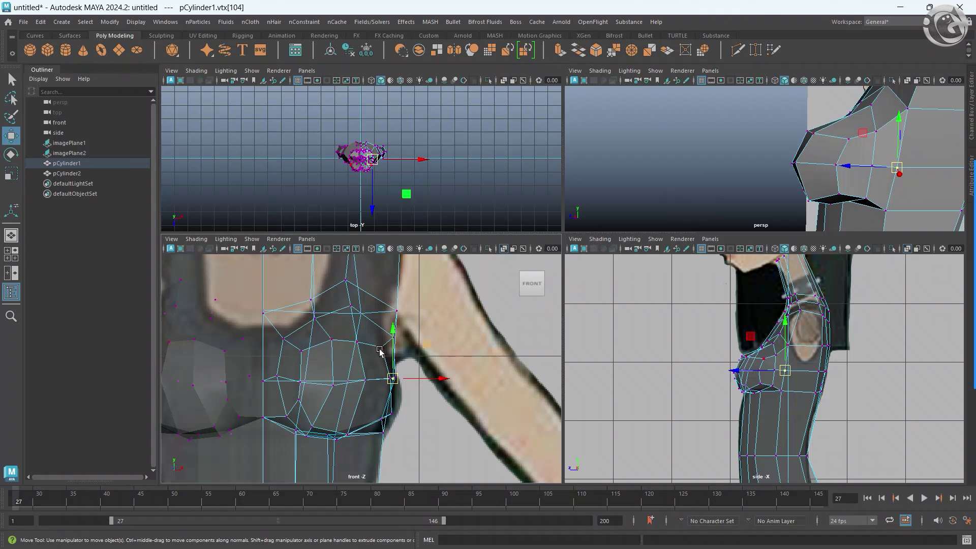
Maximize the perspective view and orbit around the breast in cage display.
key("space")
key("3")
mouse_move(820, 183)
left_mouse_down("alt")
mouse_move(653, 305)
mouse_move(464, 318)
mouse_move(609, 316)
left_mouse_up("alt")
key("1")
mouse_move(524, 311)
left_mouse_down("alt")
mouse_move(559, 285)
mouse_move(451, 294)
mouse_move(577, 331)
mouse_move(561, 350)
mouse_move(465, 88)
left_mouse_up("alt")
Orbit to a front view of the torso and compare smoothed and cage chest shapes.
key("3")
key("1")
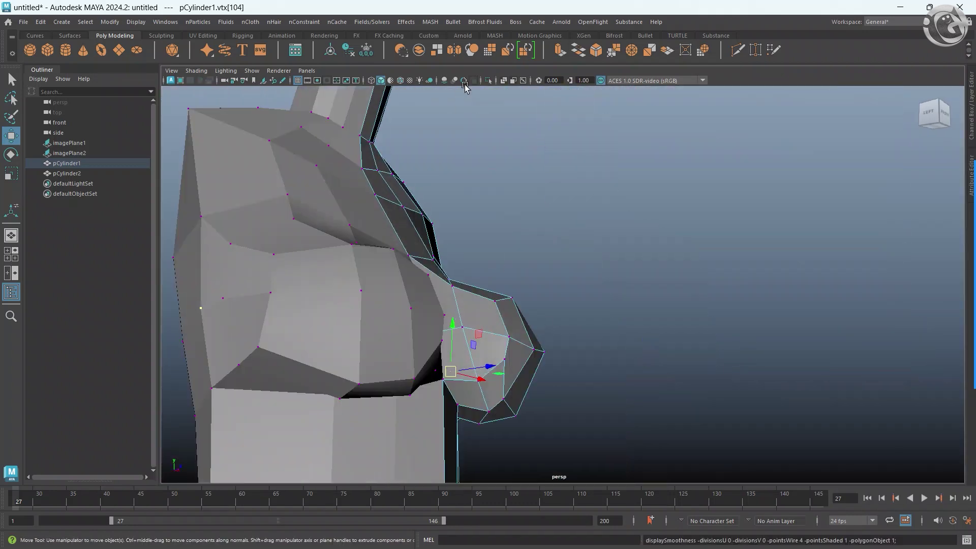
mouse_move(520, 286)
left_mouse_down("alt")
mouse_move(425, 323)
mouse_move(503, 291)
mouse_move(466, 359)
mouse_move(421, 381)
mouse_move(566, 341)
mouse_move(531, 294)
left_mouse_up("alt")
key("3")
key("1")
key("3")
key("1")
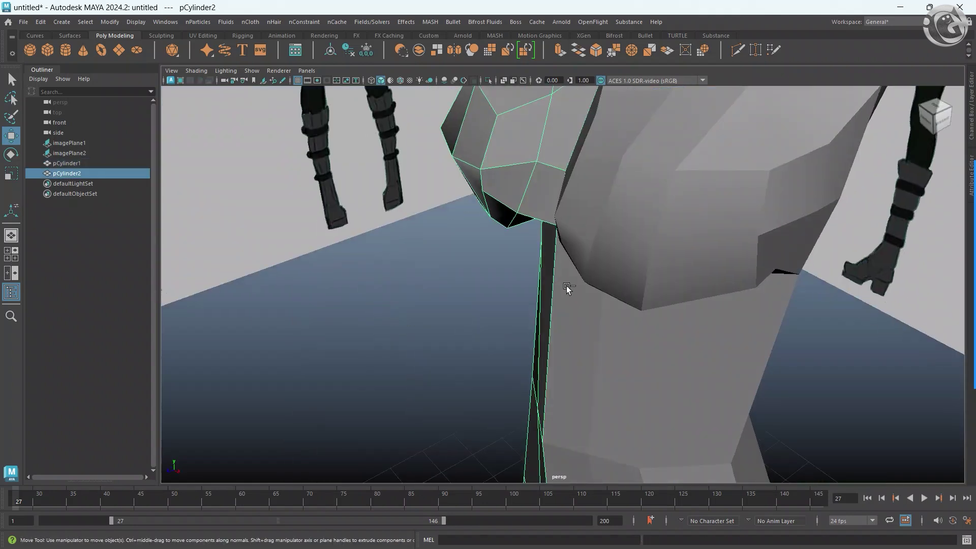
Undo to restore the earlier breast vertex selection and check the smoothed breast up close.
key("ctrl+z")
key("3")
mouse_move(568, 264)
left_mouse_down("alt")
mouse_move(560, 328)
mouse_move(456, 331)
left_mouse_up("alt")
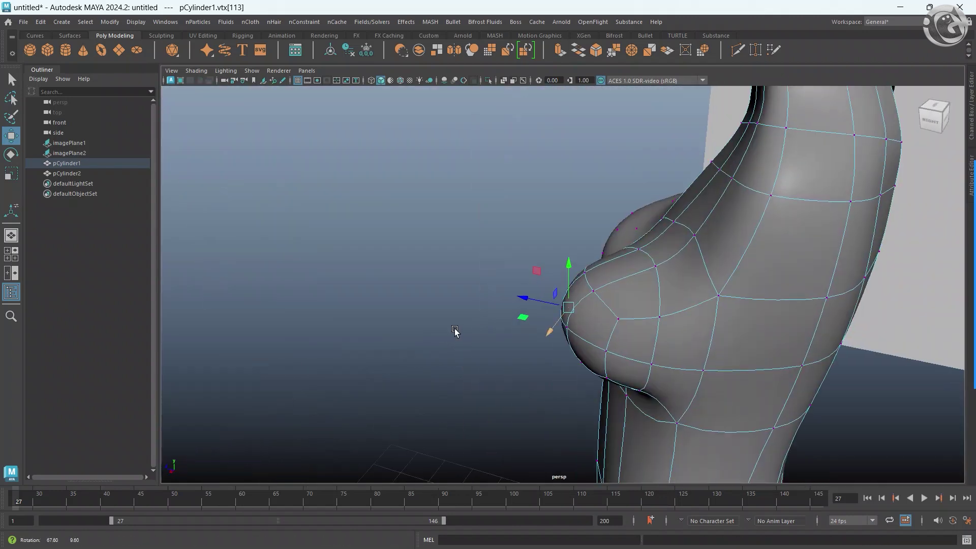
key("1")
scroll(608, 303, "up", 3)
key("3")
key("1")
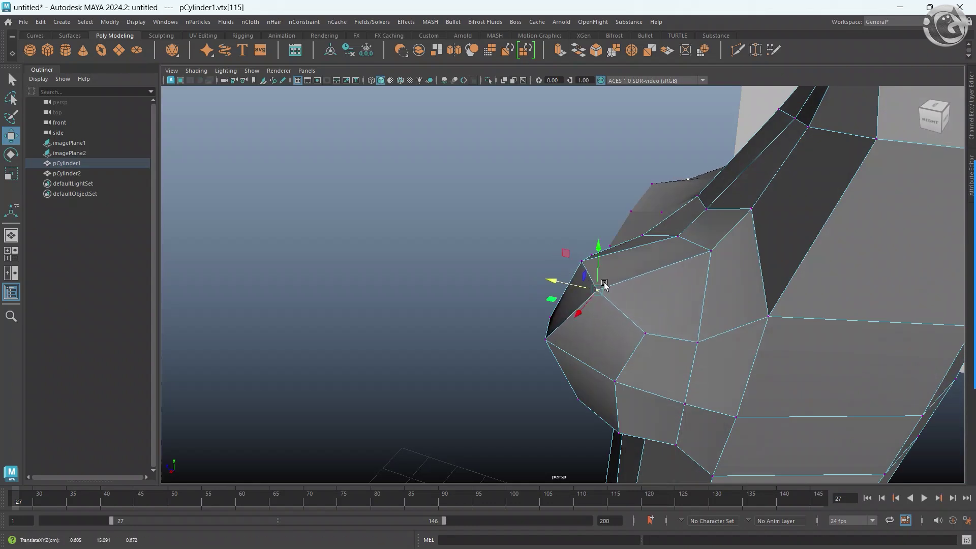
key("3")
scroll(593, 283, "down", 2)
scroll(589, 290, "down", 2)
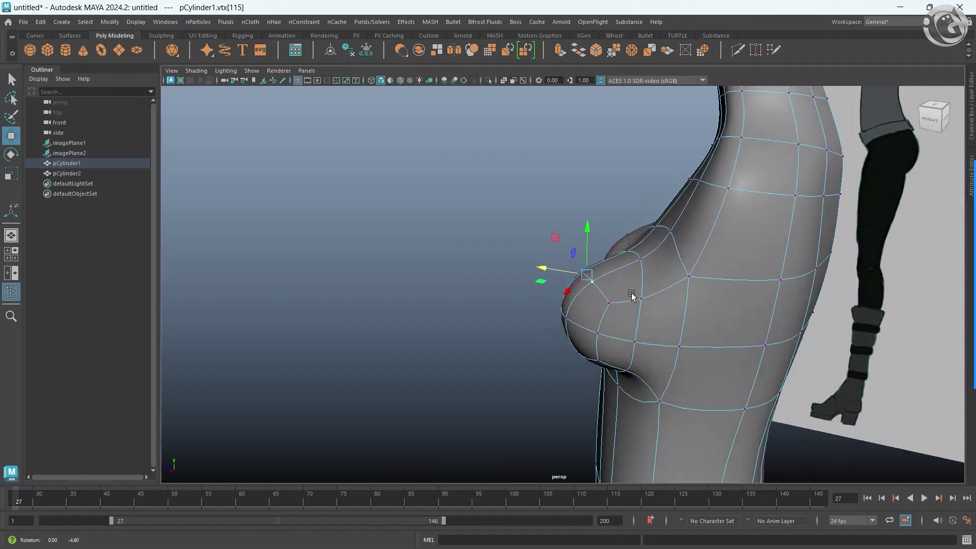
scroll(585, 300, "down", 2)
scroll(581, 311, "down", 1)
Tumble across front three-quarter, left and right sides, toggling smoothed and cage previews.
left_click_drag(581, 311, 627, 322, "alt")
key("1")
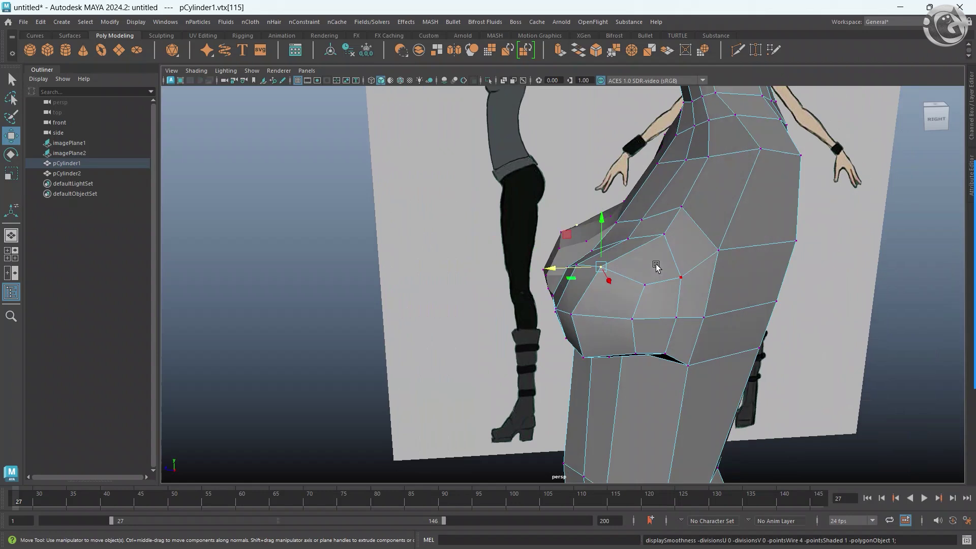
mouse_move(650, 283)
left_mouse_down("alt")
mouse_move(598, 296)
mouse_move(559, 272)
left_mouse_up("alt")
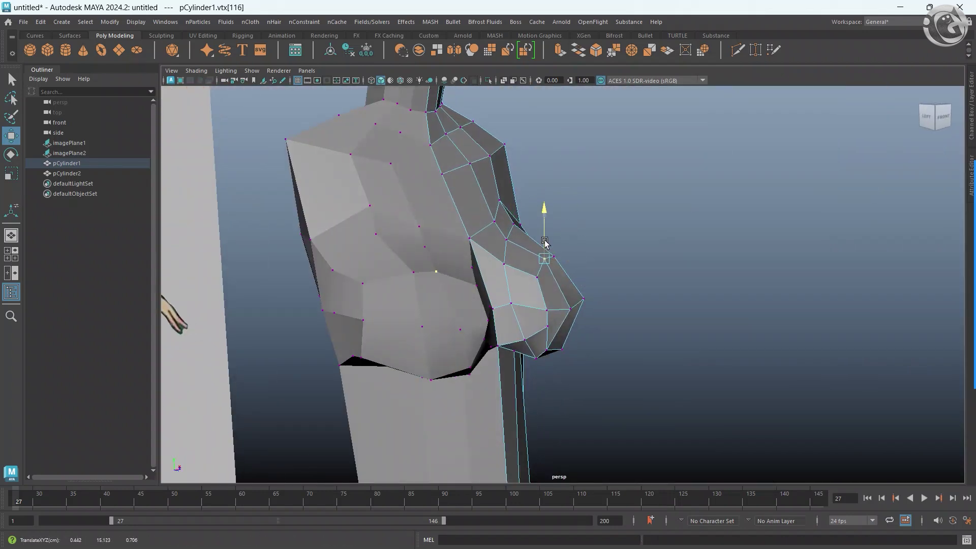
key("3")
mouse_move(565, 262)
left_mouse_down("alt")
mouse_move(403, 305)
mouse_move(505, 283)
mouse_move(561, 324)
mouse_move(586, 272)
left_mouse_up("alt")
key("1")
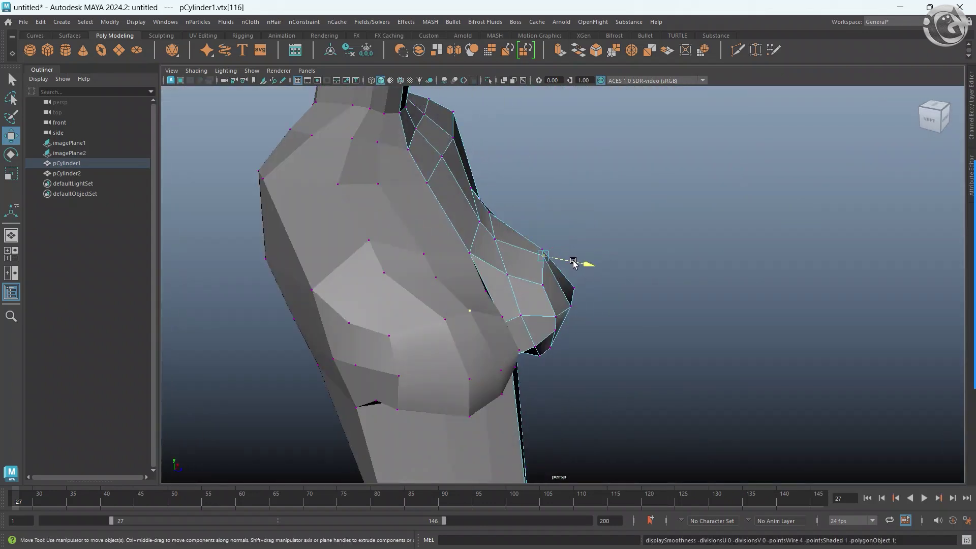
key("3")
left_click_drag(545, 265, 586, 315, "alt")
key("1")
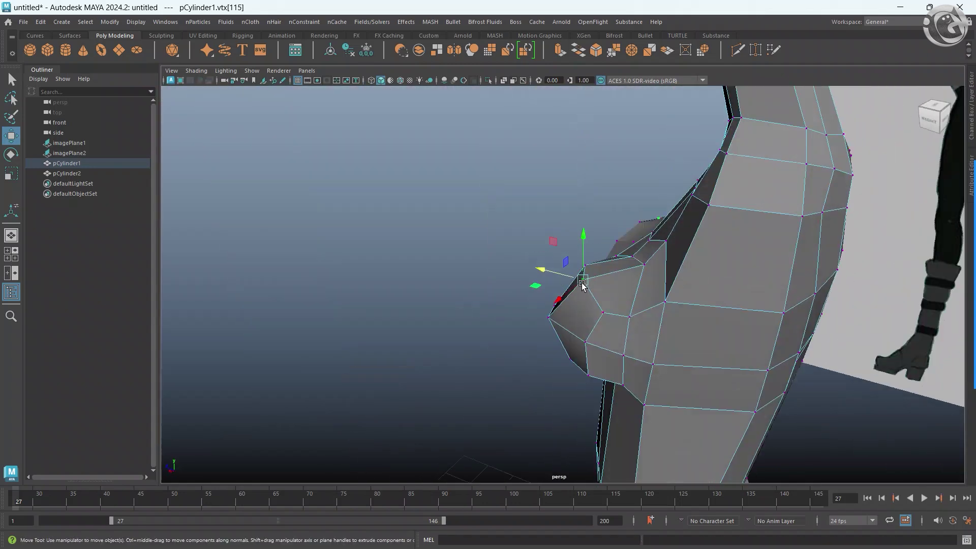
key("3")
mouse_move(601, 284)
left_mouse_down("alt")
mouse_move(671, 322)
mouse_move(551, 305)
mouse_move(523, 322)
left_mouse_up("alt")
Zoom and orbit around the chest's sides, comparing the smoothed and cage breast contour.
scroll(537, 297, "up", 2)
scroll(537, 297, "down", 3)
scroll(629, 307, "up", 2)
key("1")
scroll(624, 267, "up", 2)
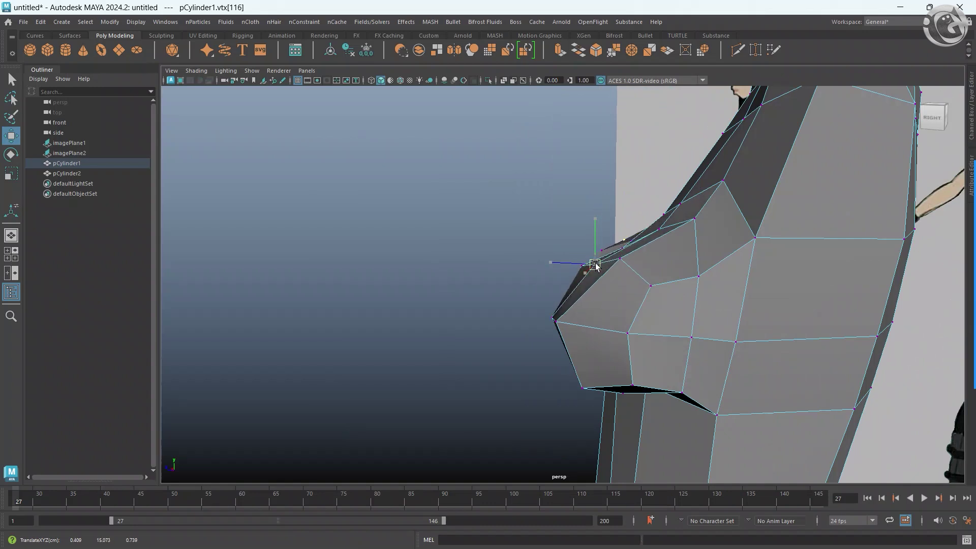
key("3")
scroll(595, 265, "down", 2)
scroll(617, 336, "down", 2)
mouse_move(616, 335)
left_mouse_down("alt")
mouse_move(558, 329)
mouse_move(618, 340)
mouse_move(585, 336)
mouse_move(559, 305)
mouse_move(526, 324)
mouse_move(566, 381)
mouse_move(488, 356)
left_mouse_up("alt")
scroll(619, 340, "up", 2)
scroll(618, 339, "down", 2)
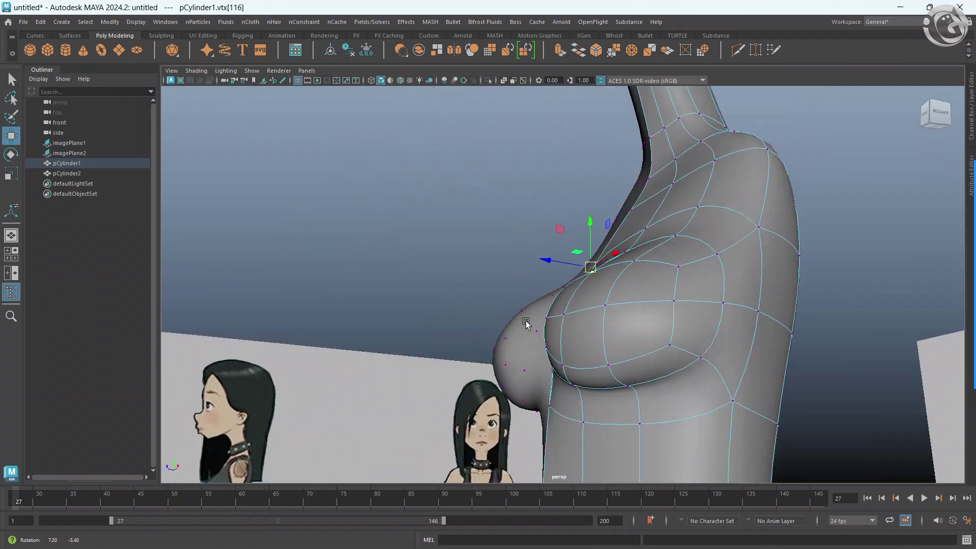
scroll(526, 323, "down", 2)
scroll(534, 357, "up", 2)
key("1")
scroll(534, 358, "down", 2)
scroll(488, 356, "up", 2)
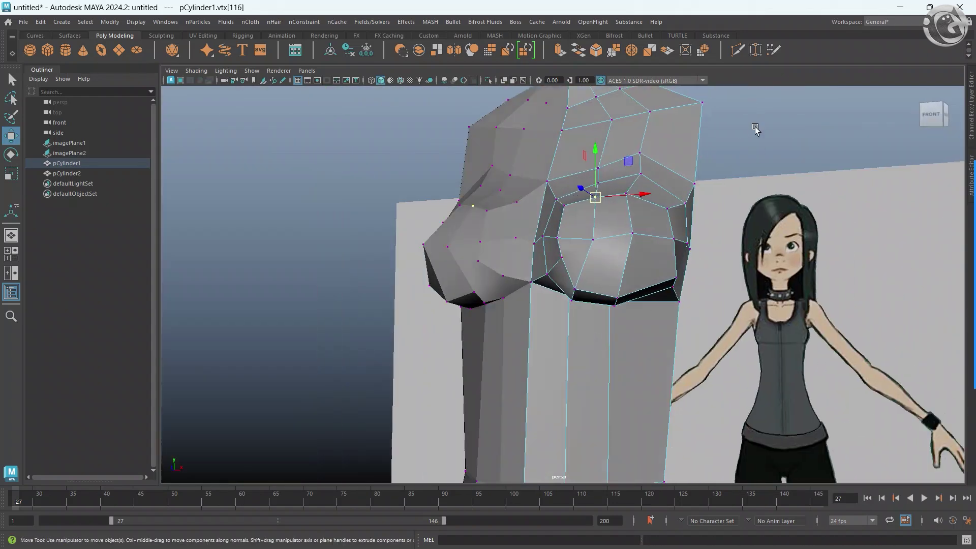
left_click(738, 50)
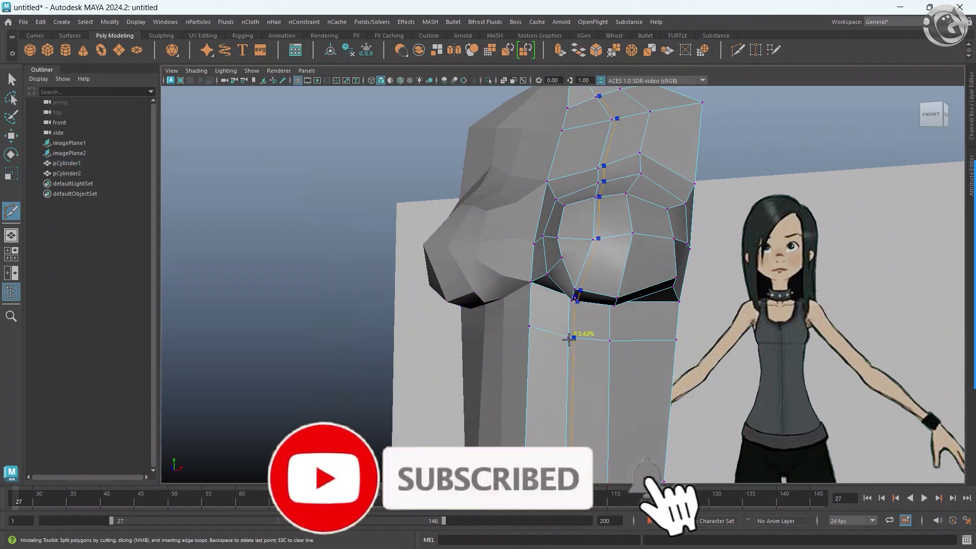
key("3")
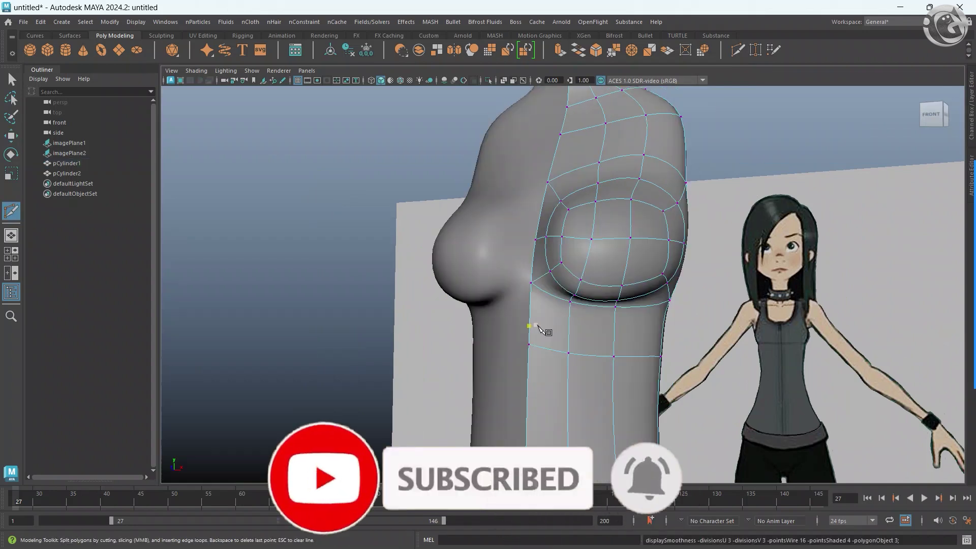
right_click_drag(510, 243, 528, 265, "alt")
mouse_move(529, 264)
left_mouse_down("alt")
mouse_move(458, 275)
mouse_move(568, 344)
mouse_move(529, 337)
mouse_move(599, 355)
mouse_move(626, 347)
left_mouse_up("alt")
key("1")
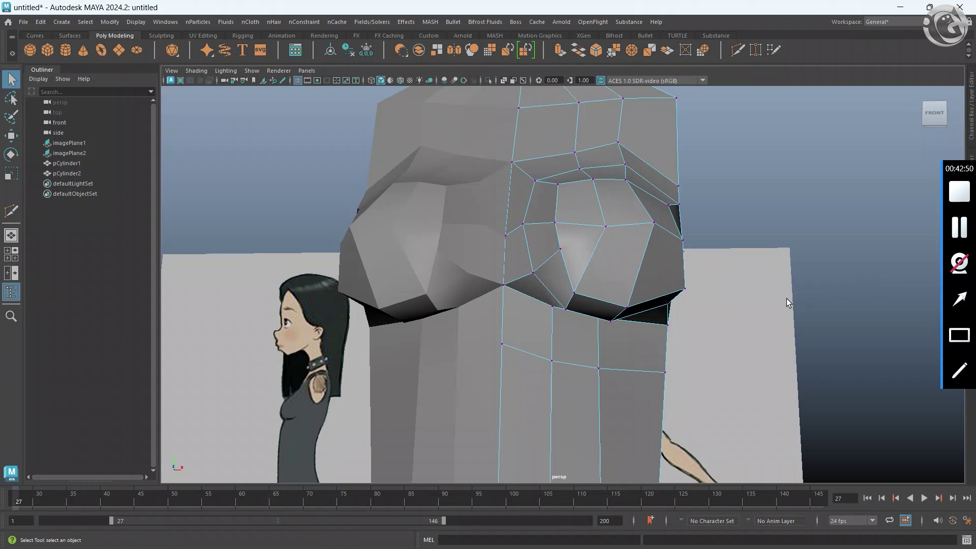
Turn on smooth preview and pull back to see the whole figure against the references.
right_click_drag(631, 352, 566, 338, "alt")
mouse_move(566, 337)
left_mouse_down("alt")
mouse_move(578, 350)
mouse_move(558, 328)
left_mouse_up("alt")
key("3")
right_click_drag(558, 328, 549, 368, "alt")
left_click_drag(549, 368, 629, 327, "alt")
right_click_drag(629, 326, 615, 353, "alt")
mouse_move(614, 353)
left_mouse_down("alt")
mouse_move(588, 390)
mouse_move(574, 355)
left_mouse_up("alt")
right_click_drag(574, 356, 564, 386, "alt")
left_click_drag(564, 386, 571, 225, "alt")
Switch to Object Mode from the marking menu and orbit to the front of mannequin and references.
right_click(572, 225)
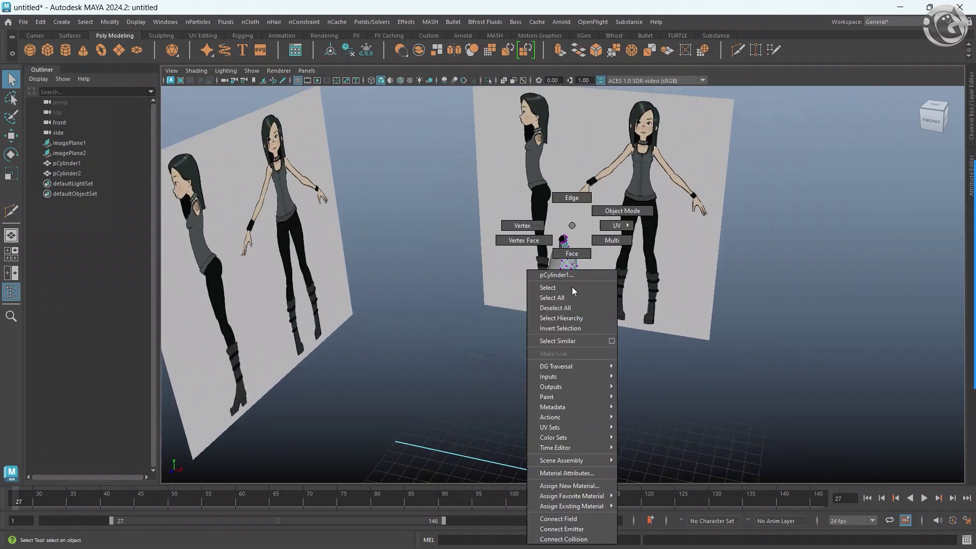
left_click(613, 198)
left_click_drag(613, 198, 569, 355, "alt")
right_click_drag(569, 356, 579, 330, "alt")
left_click_drag(579, 330, 559, 366, "alt")
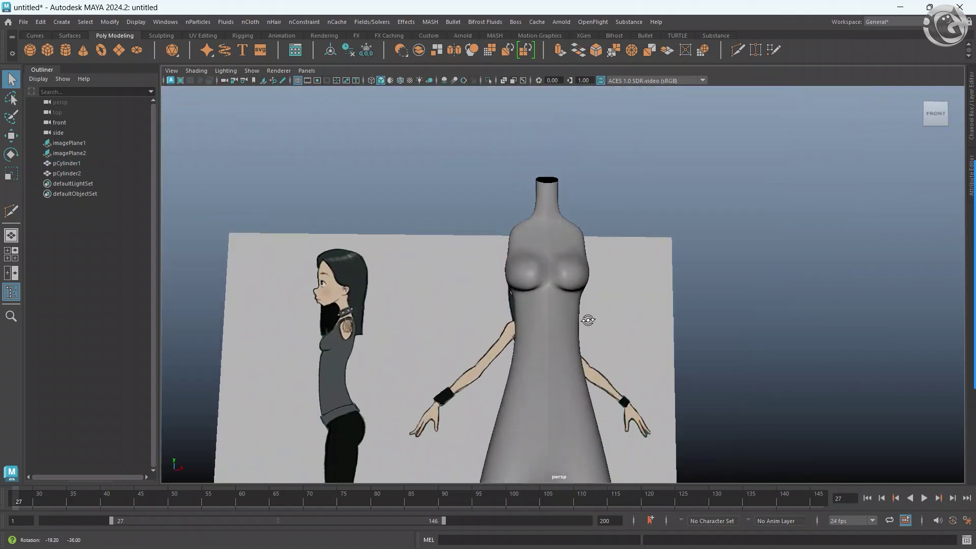
right_click_drag(559, 366, 561, 373, "alt")
mouse_move(561, 372)
left_mouse_down("alt")
mouse_move(490, 392)
mouse_move(568, 395)
mouse_move(509, 412)
mouse_move(484, 407)
mouse_move(631, 403)
left_mouse_up("alt")
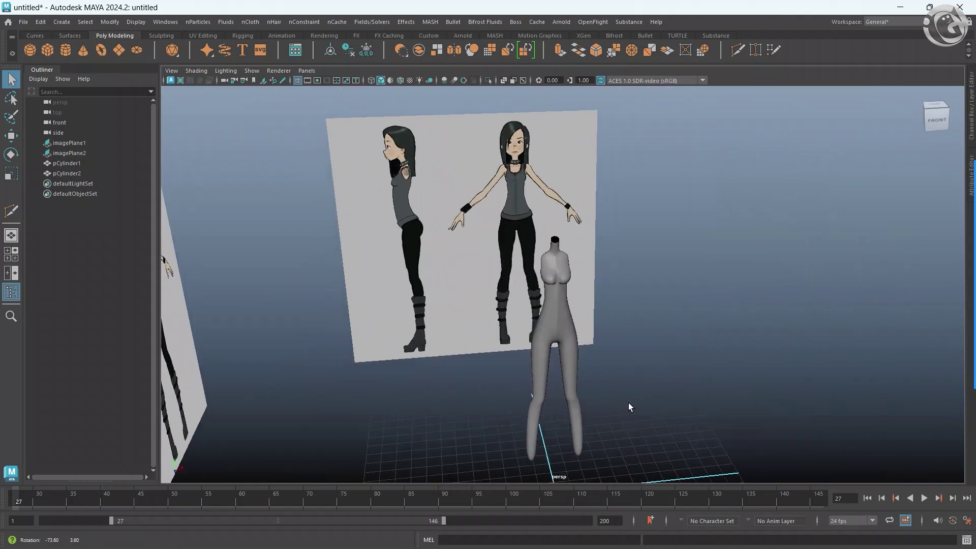
right_click_drag(632, 403, 577, 377, "alt")
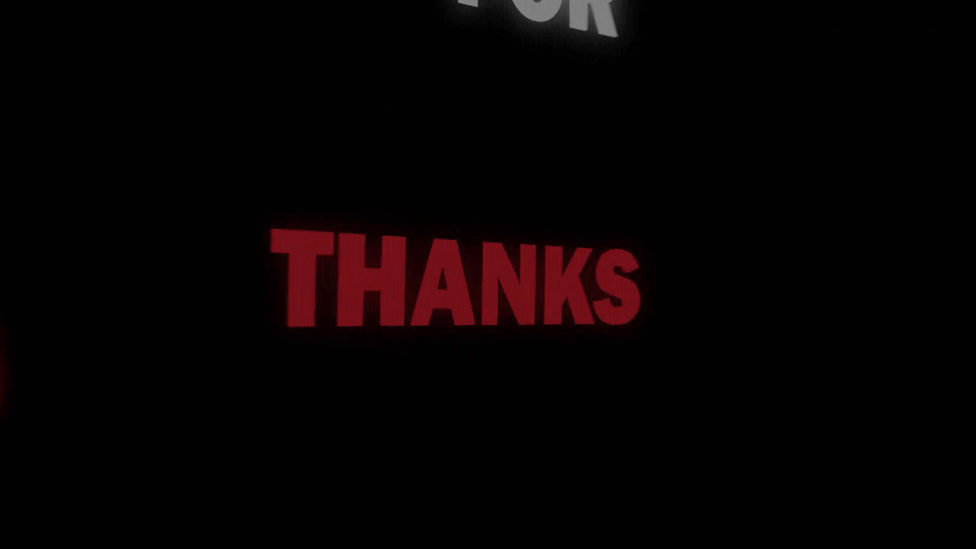